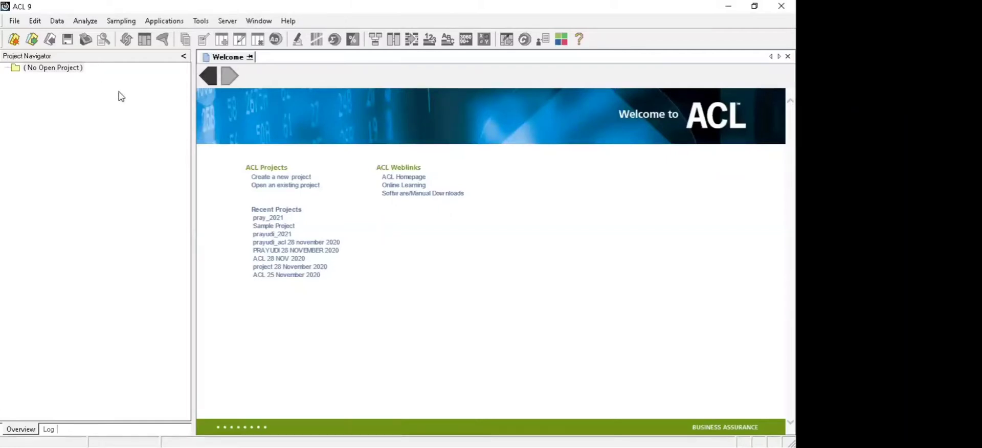
- Start a new project and choose New Volume (D:) as the place to save it
click(50, 70)
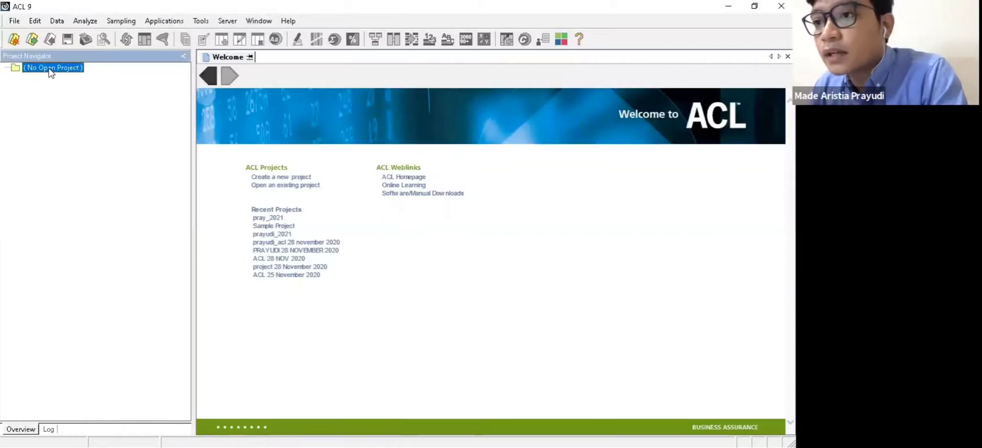
click(16, 21)
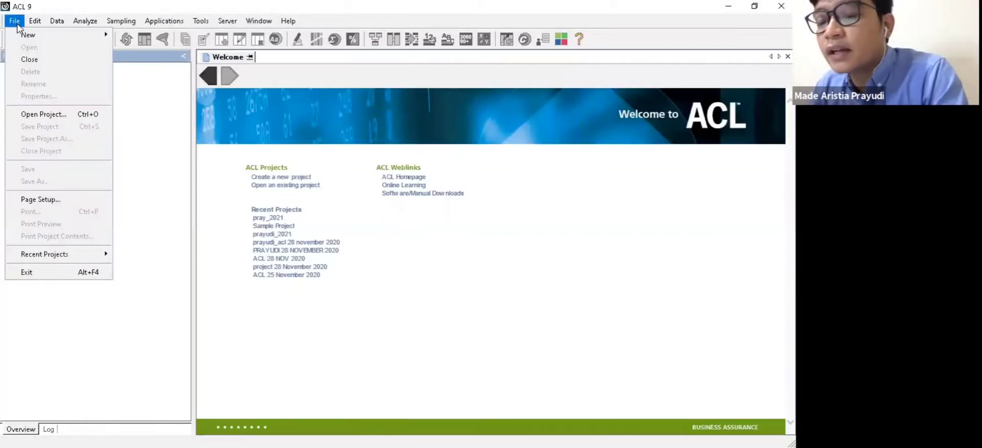
mouse_move(22, 40)
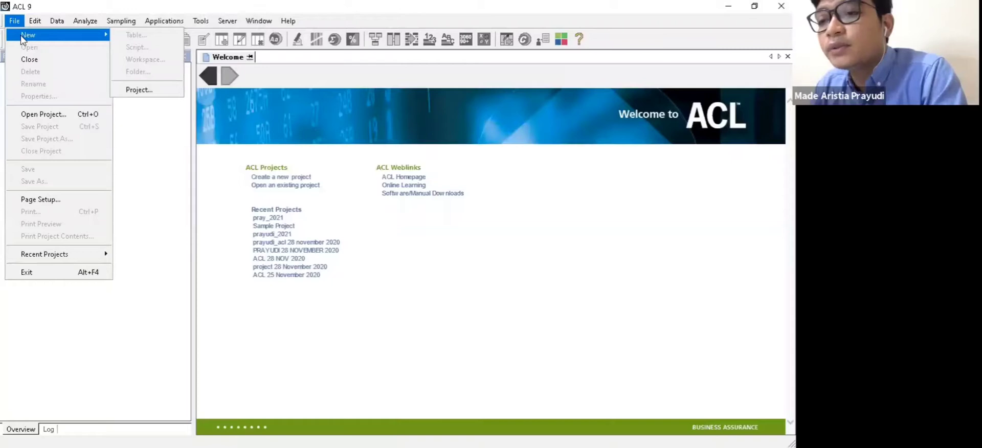
click(145, 94)
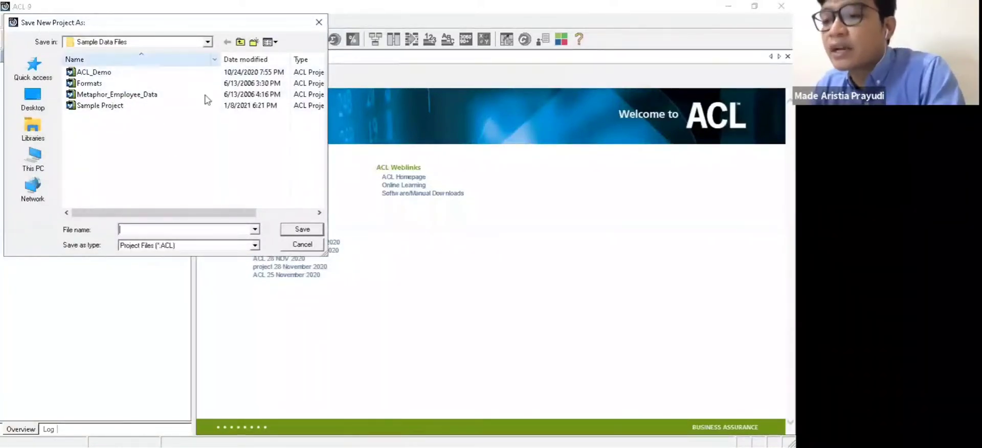
click(207, 42)
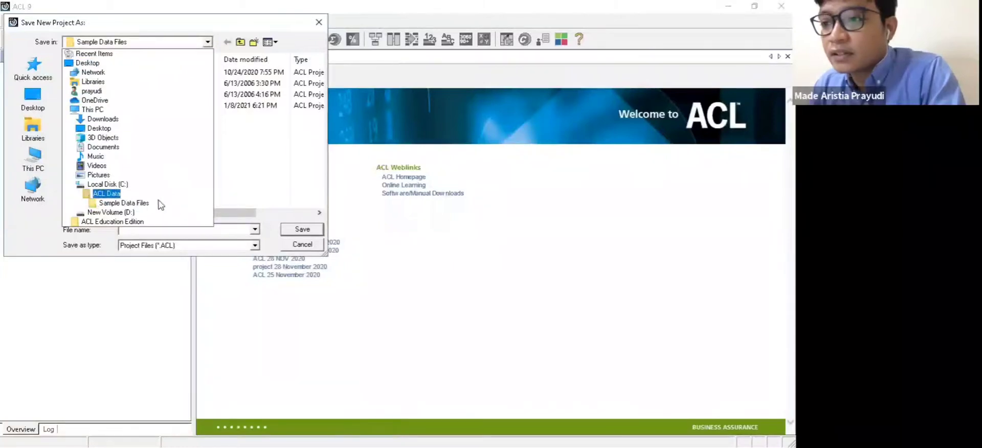
click(122, 213)
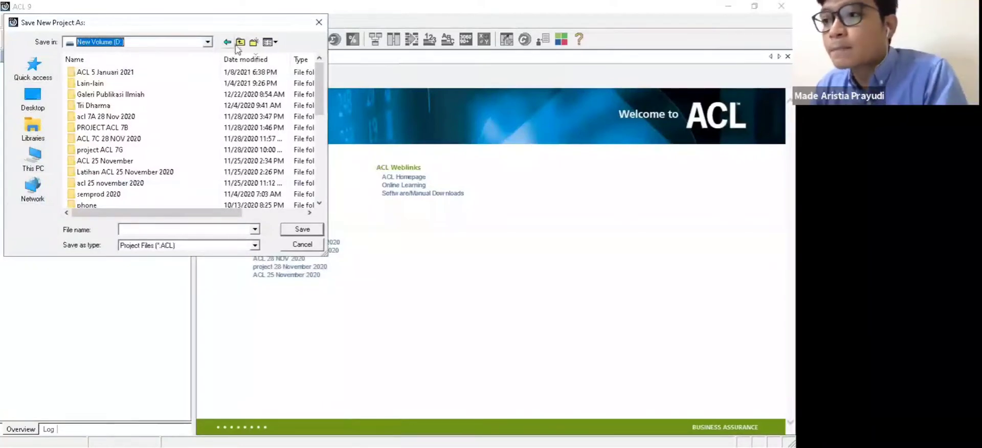
- Create a folder named Latihan ACL 2021 on drive D: and open it as the save location
click(252, 43)
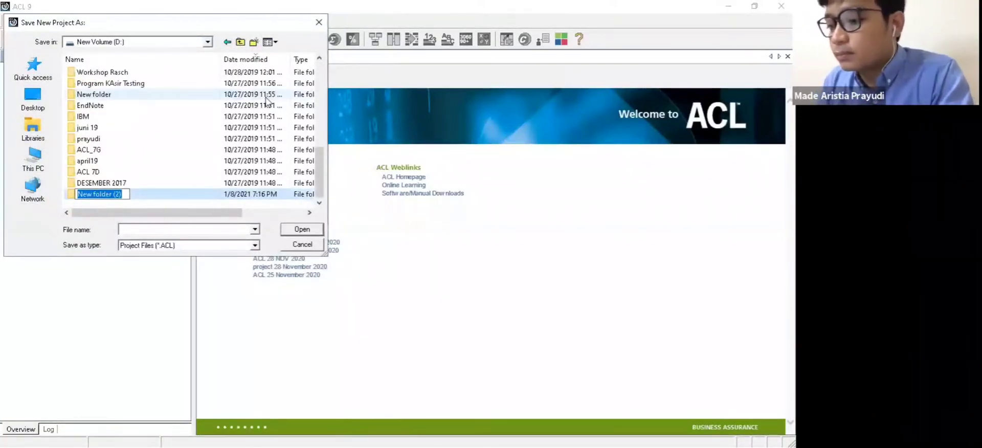
text(Latiahn A)
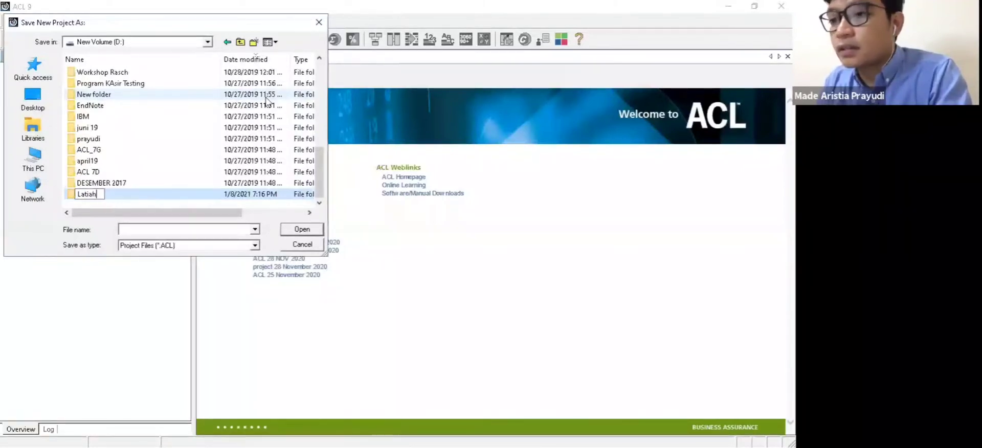
key(BackSpace)
key(BackSpace)
key(BackSpace)
key(BackSpace)
key(BackSpace)
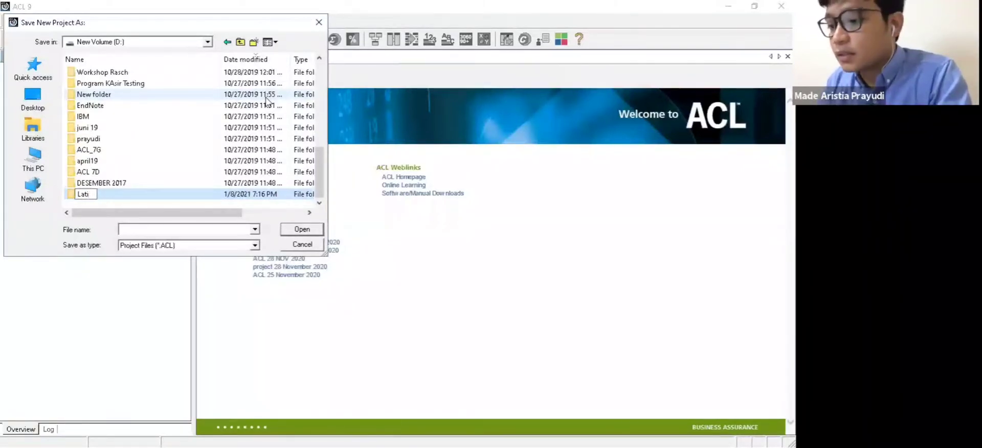
text(han ACL 2020)
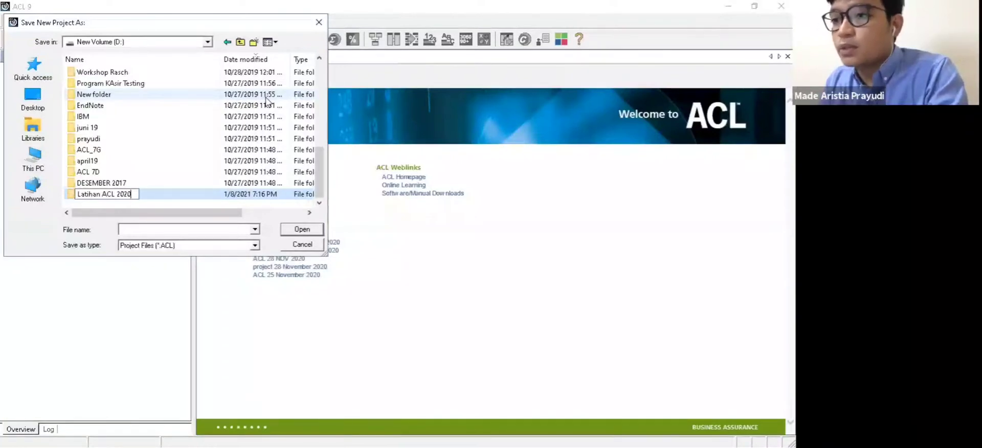
key(BackSpace)
text(1)
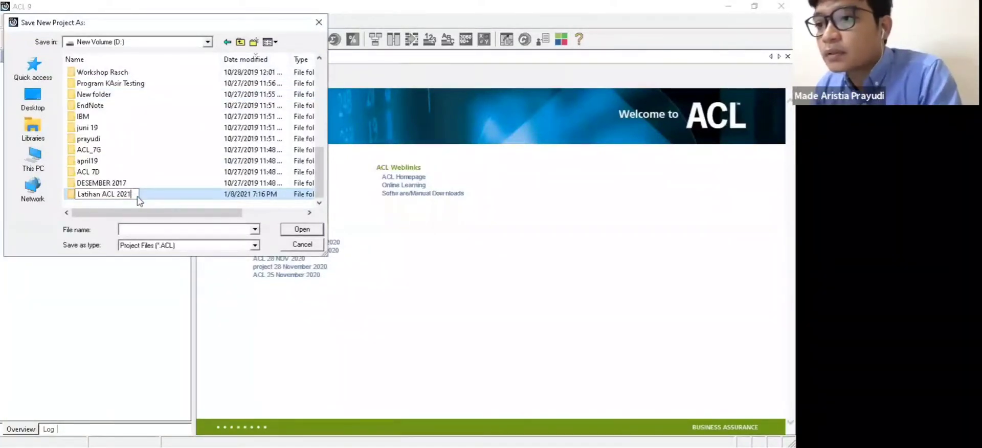
double_click(159, 198)
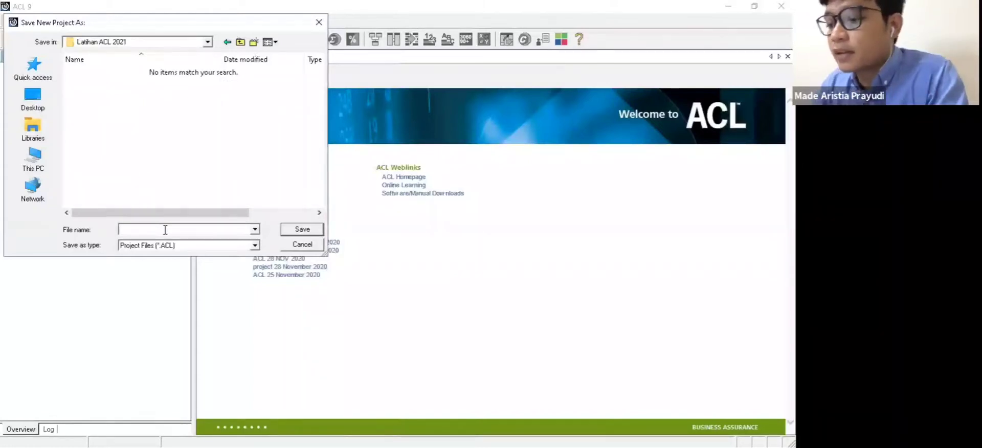
- Save the new project as Latihan ACL 2020 and cancel the Data Definition Wizard
text(Latiahn)
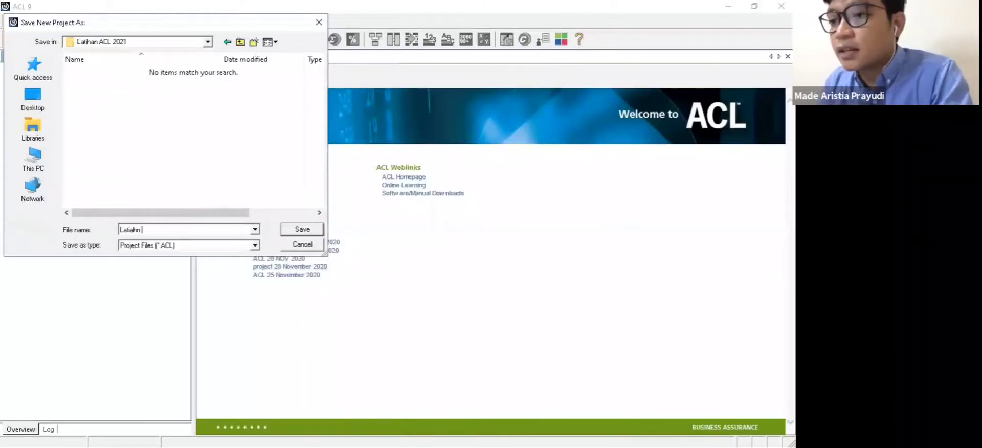
key(BackSpace)
key(BackSpace)
key(BackSpace)
key(BackSpace)
text(ihan A)
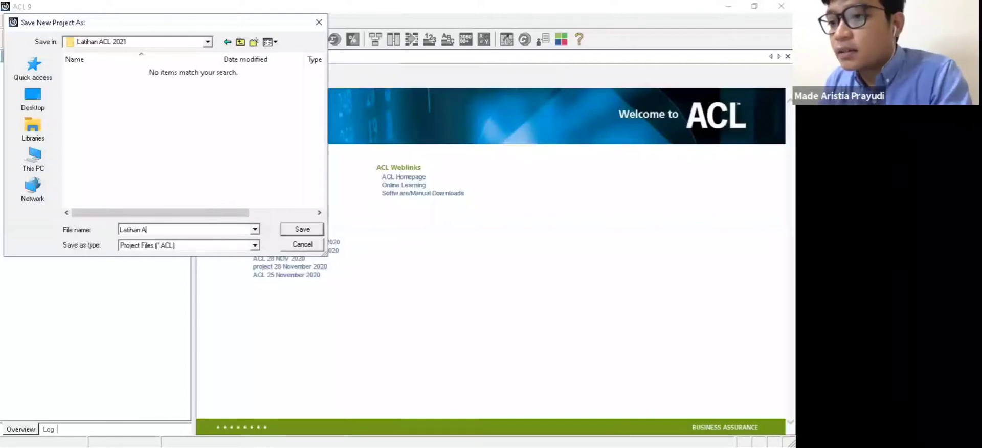
text(CL 2020)
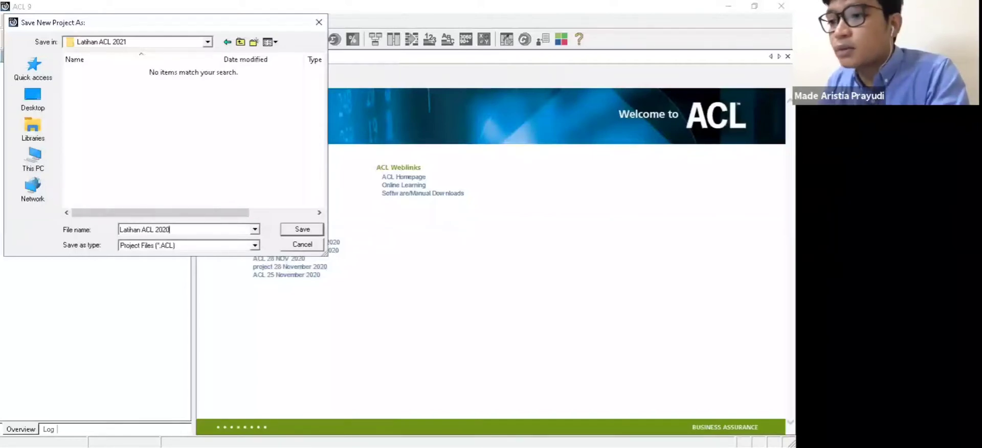
click(300, 229)
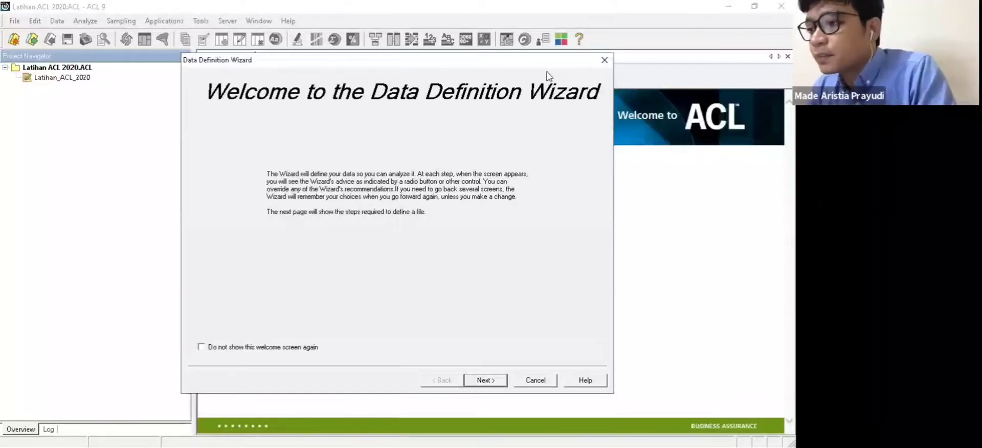
click(535, 380)
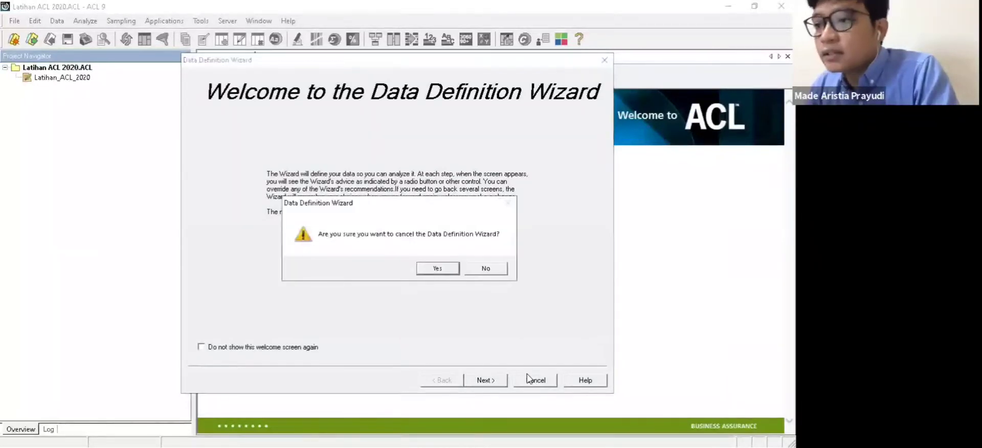
click(437, 267)
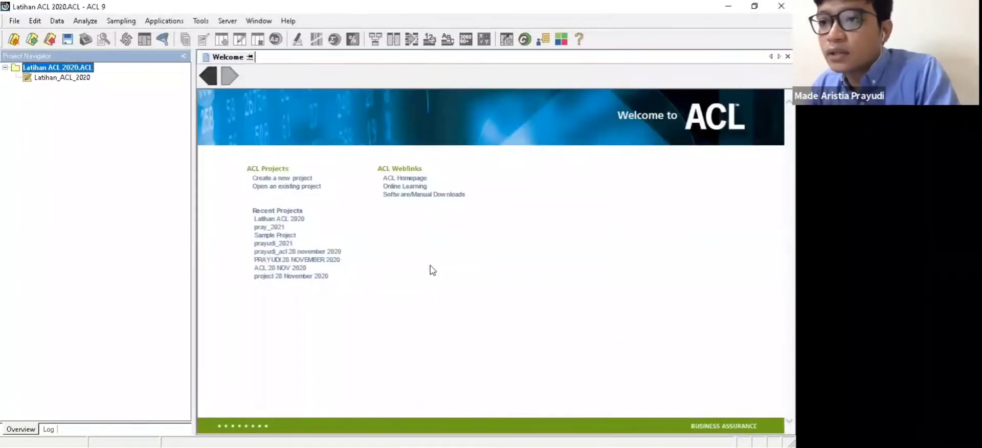
click(53, 78)
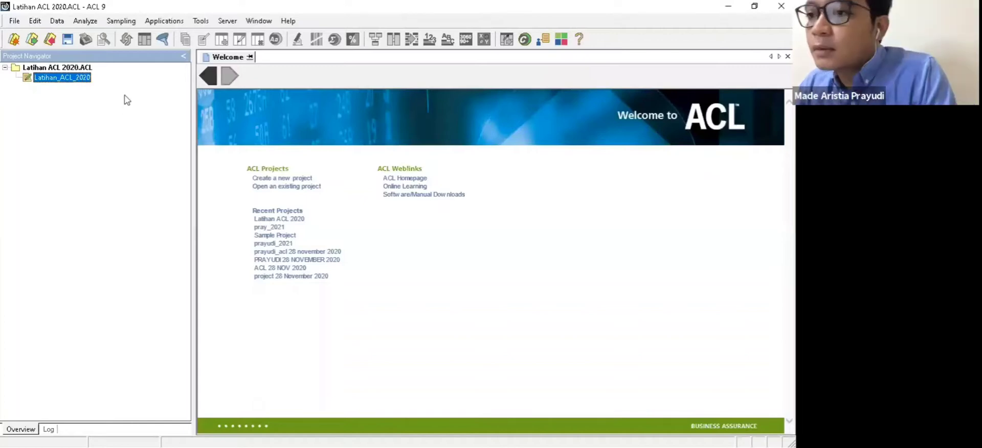
right_click(55, 80)
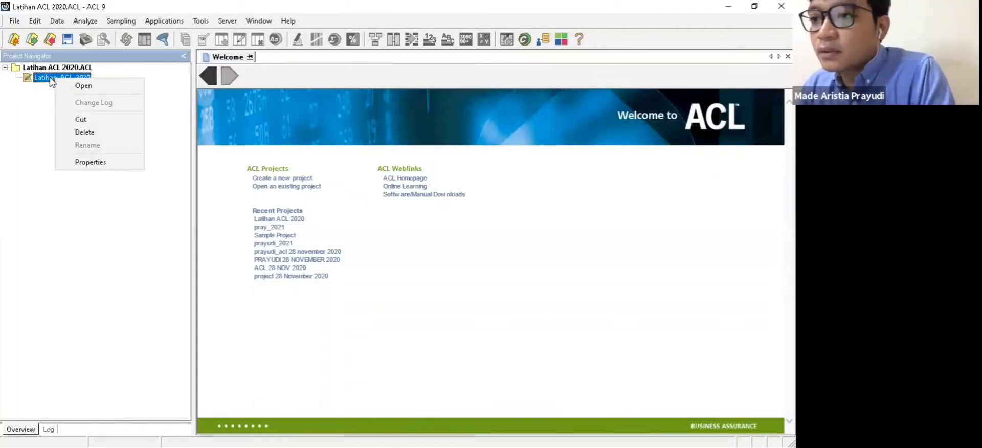
click(43, 100)
- Start copying from another project into Latihan ACL 2020.ACL and browse to Sample Data Files within ACL Data on Local Disk (C:)
click(42, 70)
right_click(42, 70)
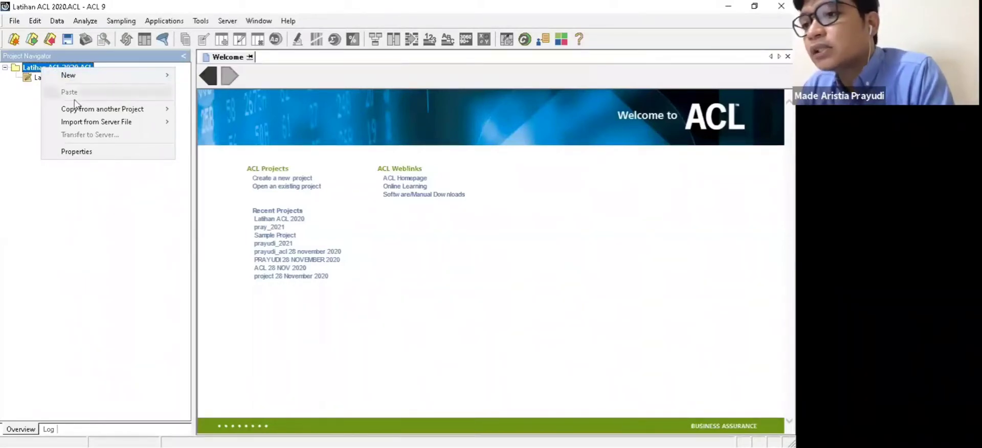
mouse_move(79, 112)
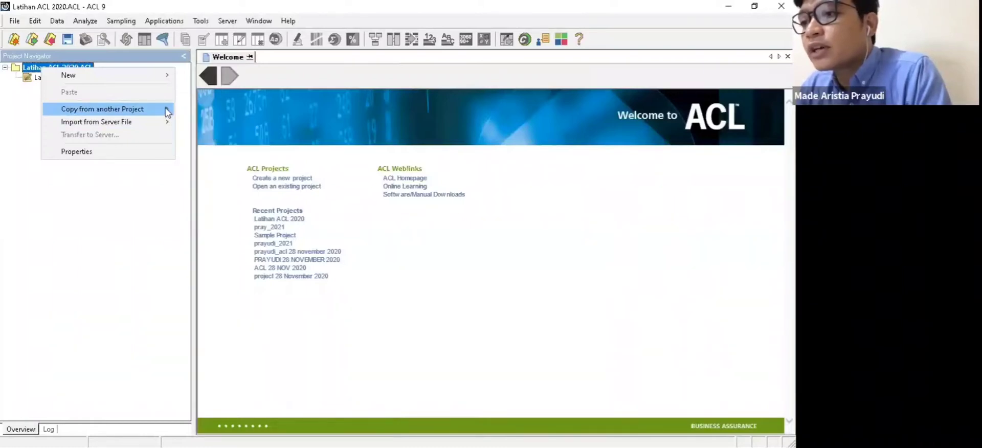
click(192, 112)
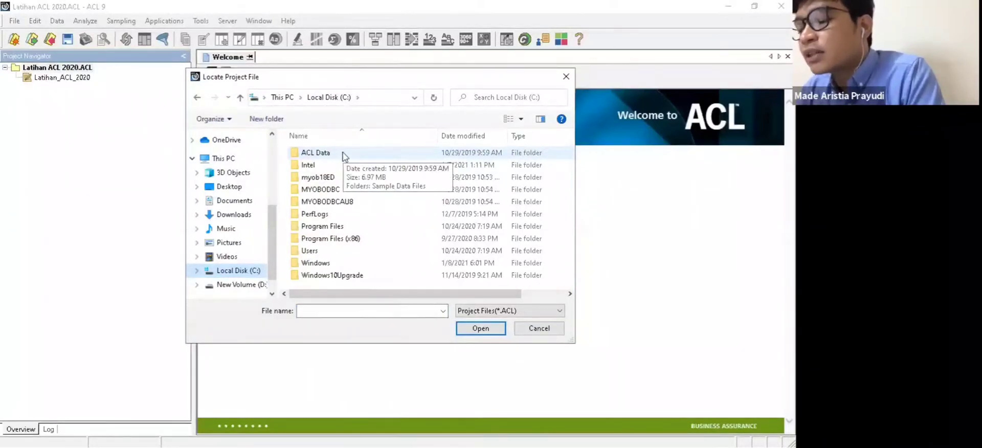
double_click(343, 156)
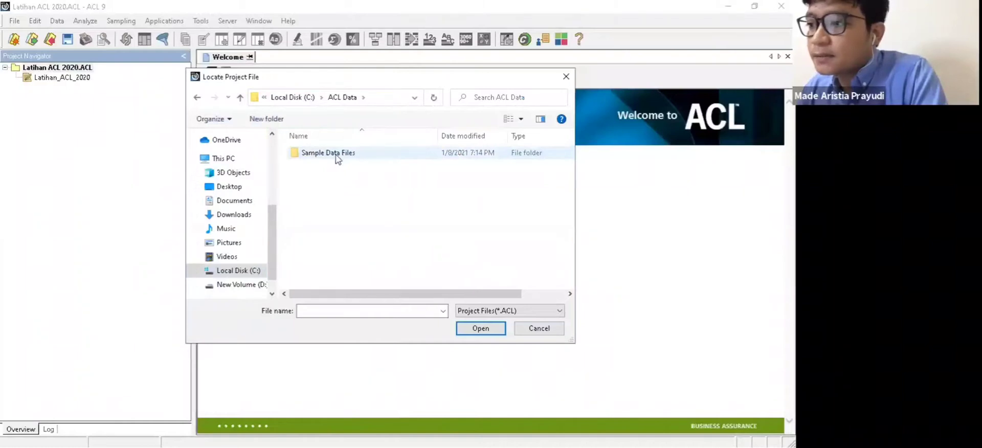
double_click(337, 156)
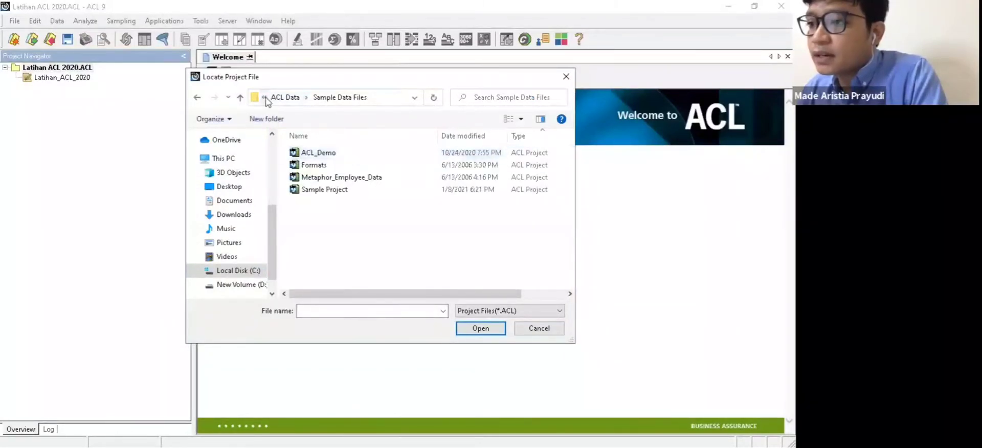
- Go back to Local Disk (C:), reopen ACL Data\Sample Data Files and choose Sample Project as the source project
click(306, 97)
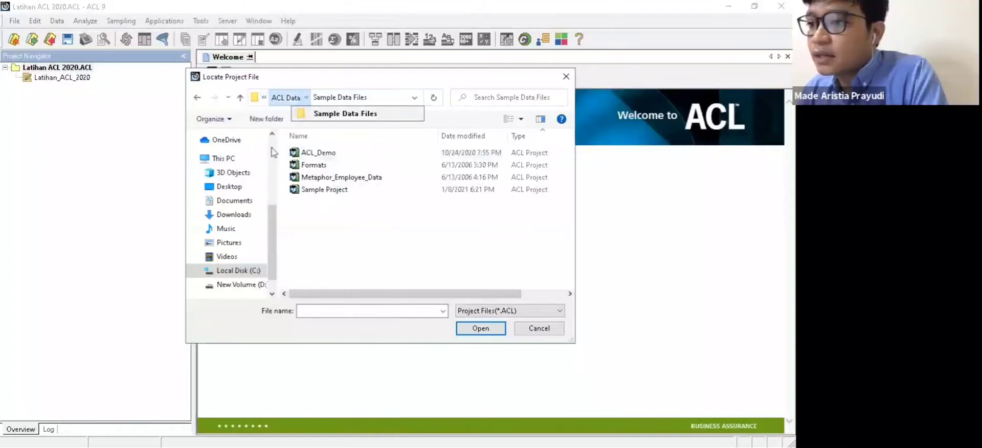
click(240, 271)
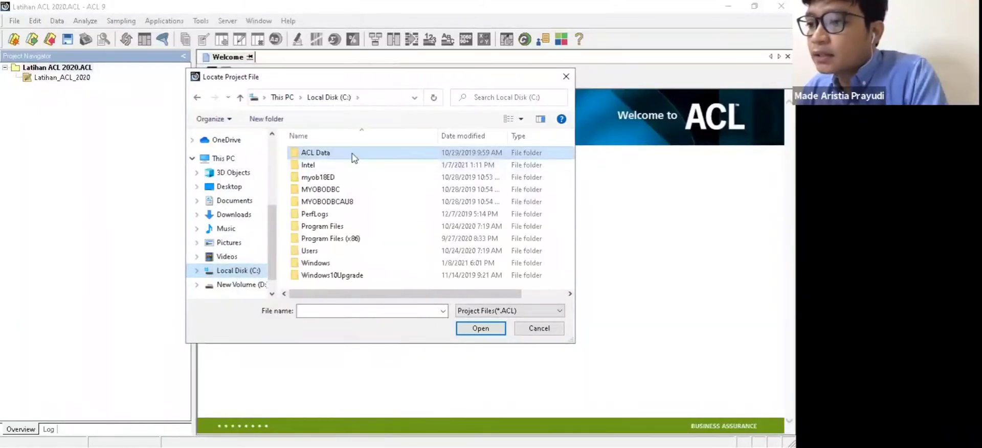
double_click(353, 158)
double_click(353, 155)
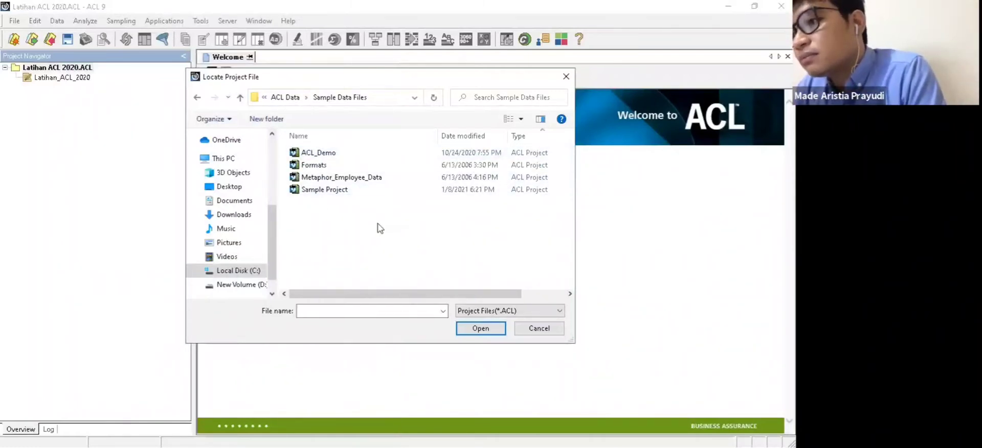
double_click(342, 190)
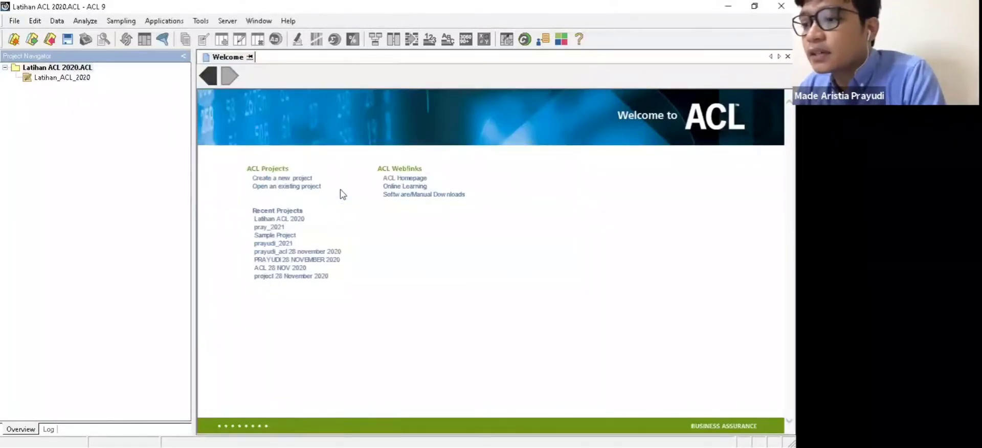
drag(360, 244, 357, 193)
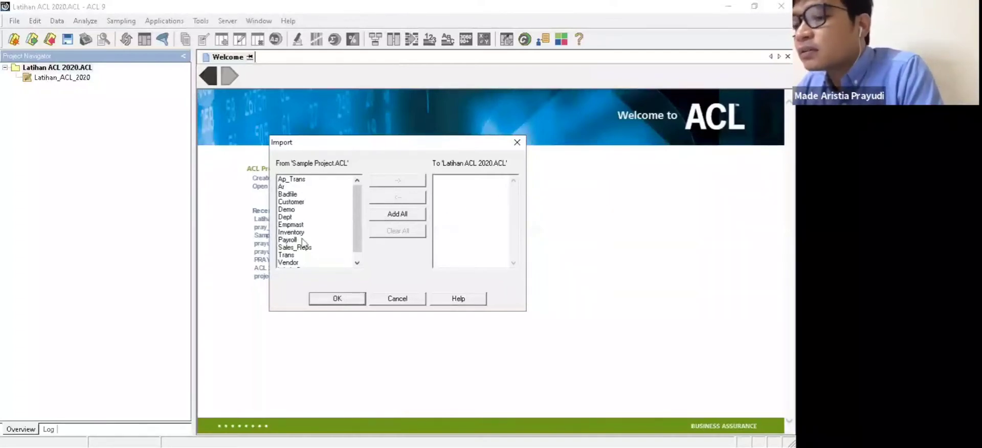
- Add the Ap_Trans table to the import list for Latihan ACL 2020.ACL and remove it again
click(294, 179)
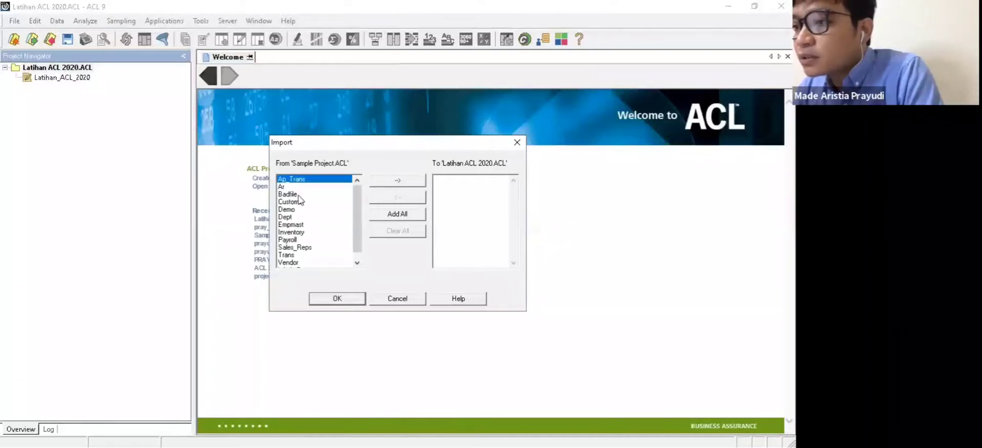
click(306, 217)
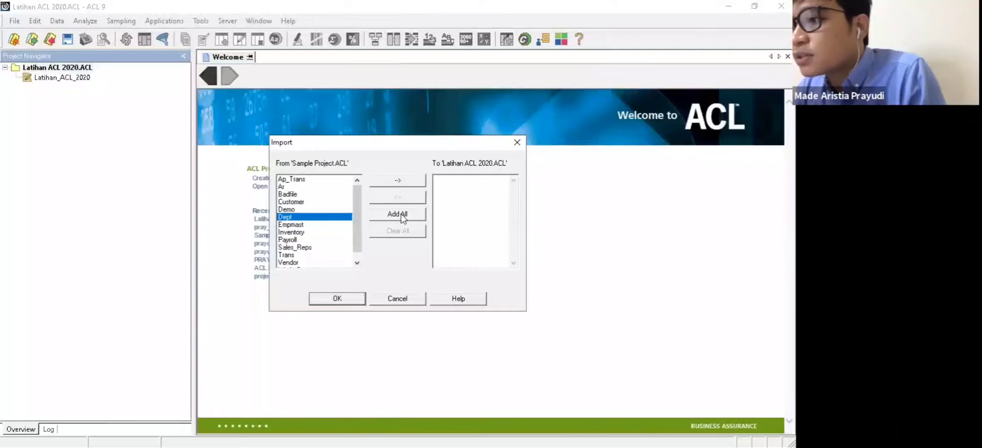
click(326, 180)
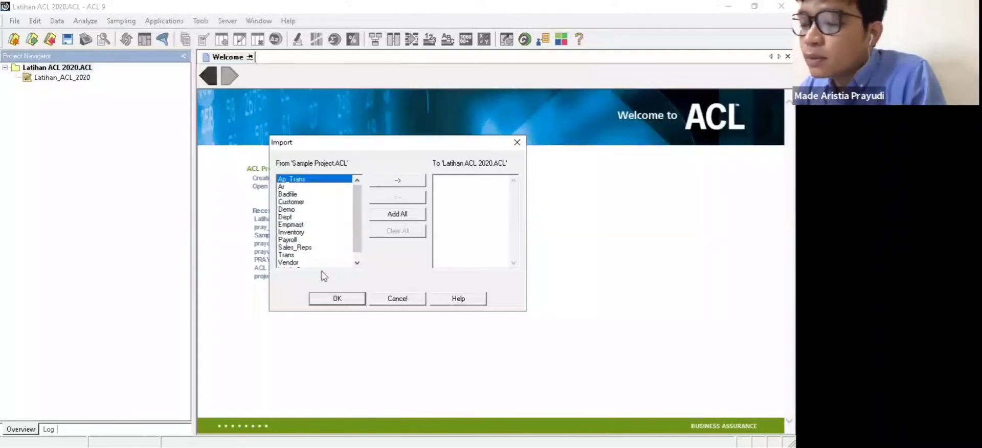
click(403, 182)
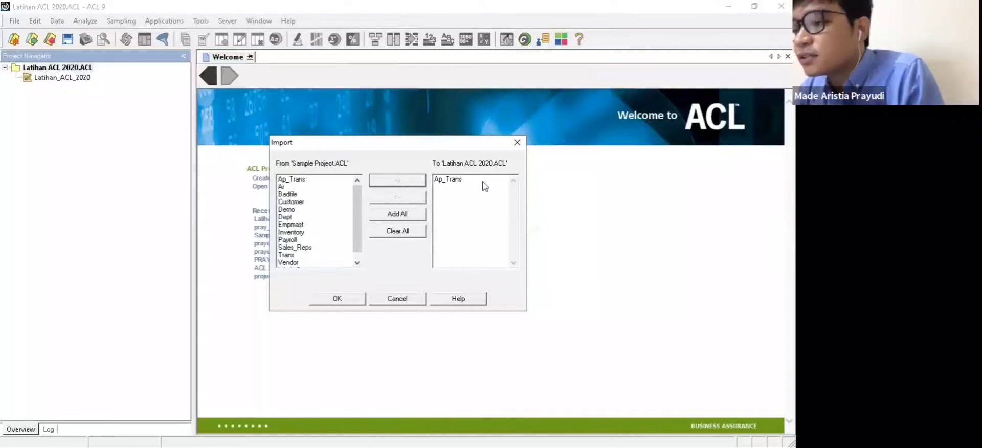
click(452, 181)
click(412, 197)
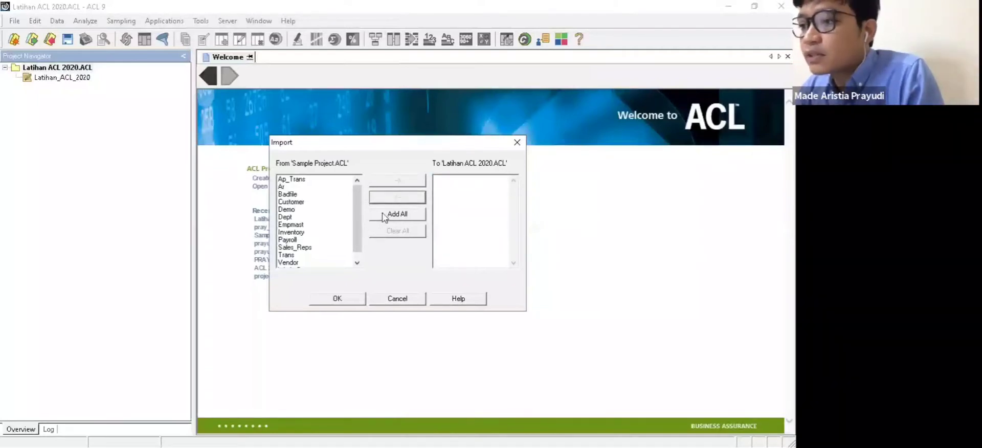
- Add all tables of Sample Project to the import list and import them into Latihan ACL 2020.ACL
click(383, 215)
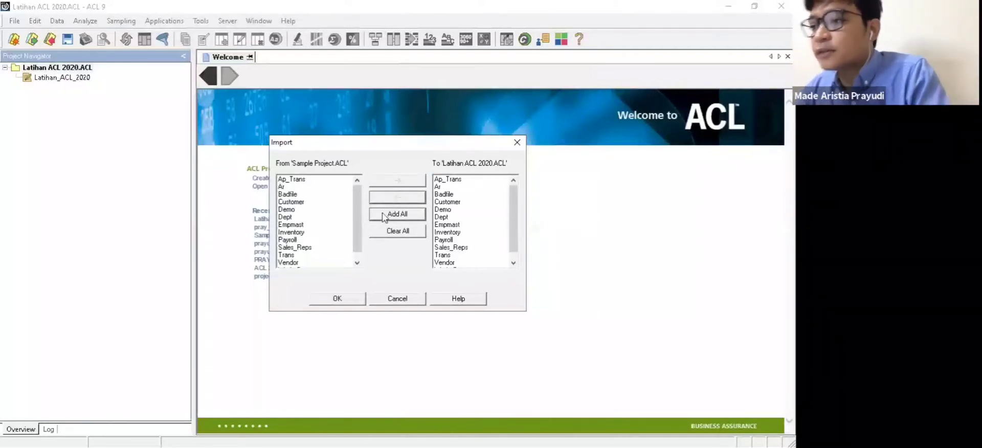
click(349, 300)
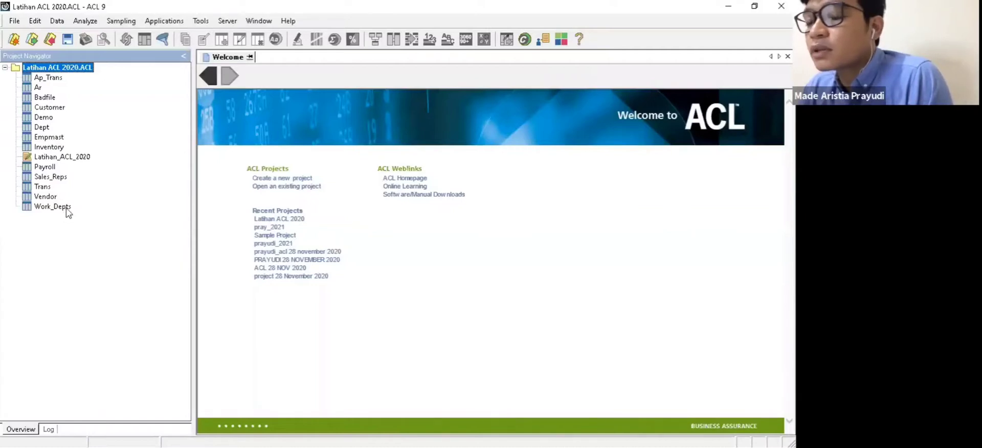
- Open the Ap_Trans table and link it to Ap_Trans.fil in ACL Data\Sample Data Files on Local Disk (C:)
click(38, 78)
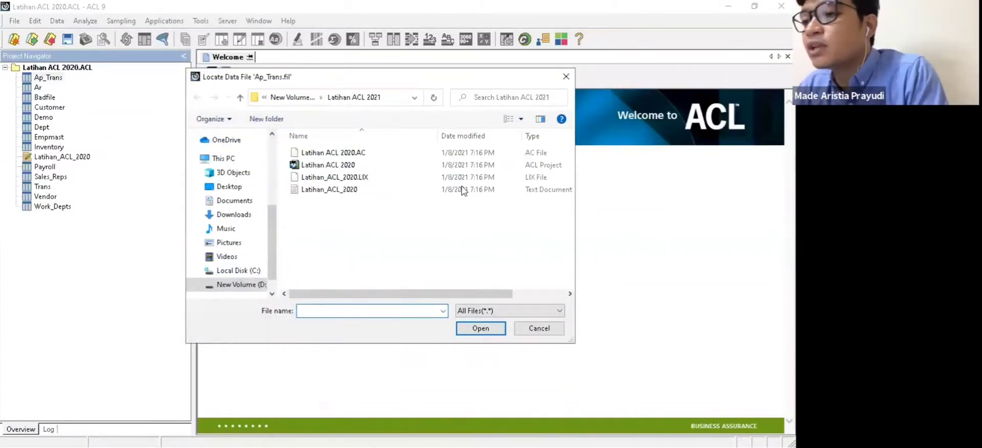
click(252, 274)
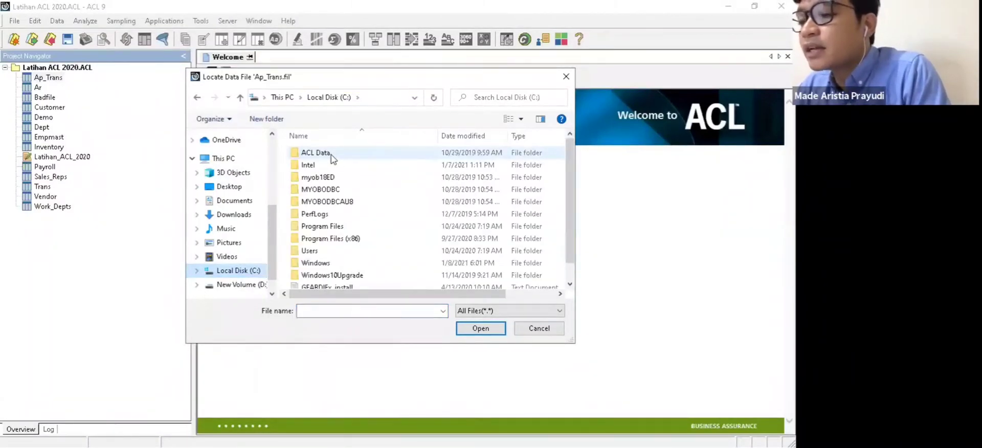
double_click(316, 153)
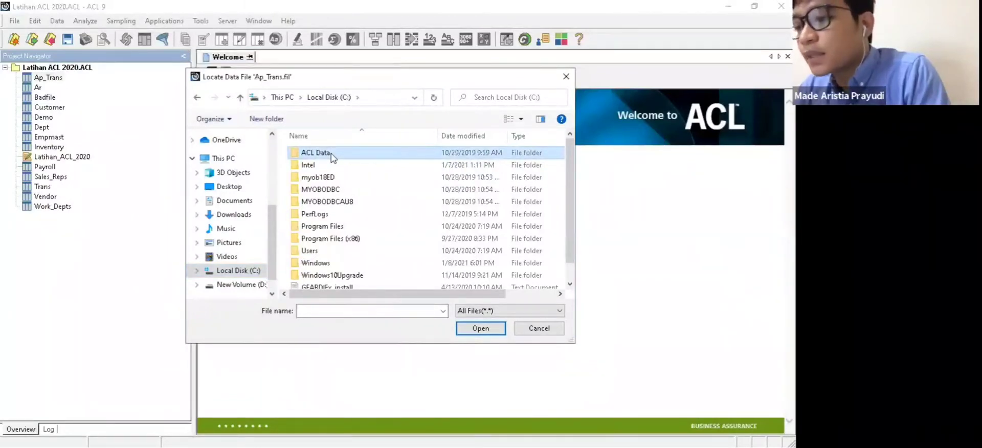
double_click(331, 154)
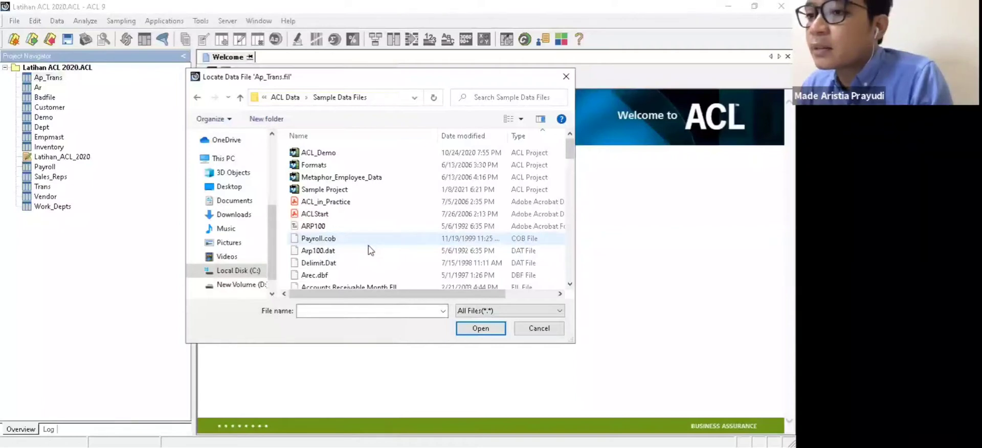
scroll(369, 250, down, 1)
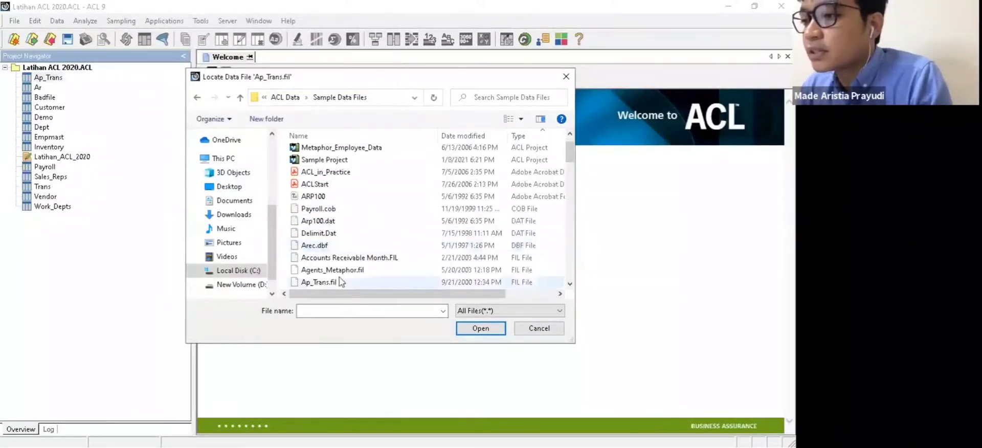
click(319, 283)
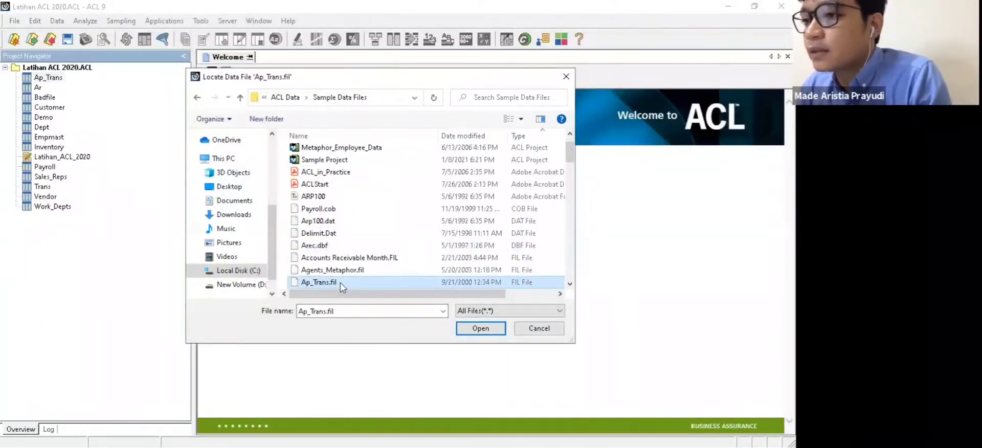
double_click(341, 285)
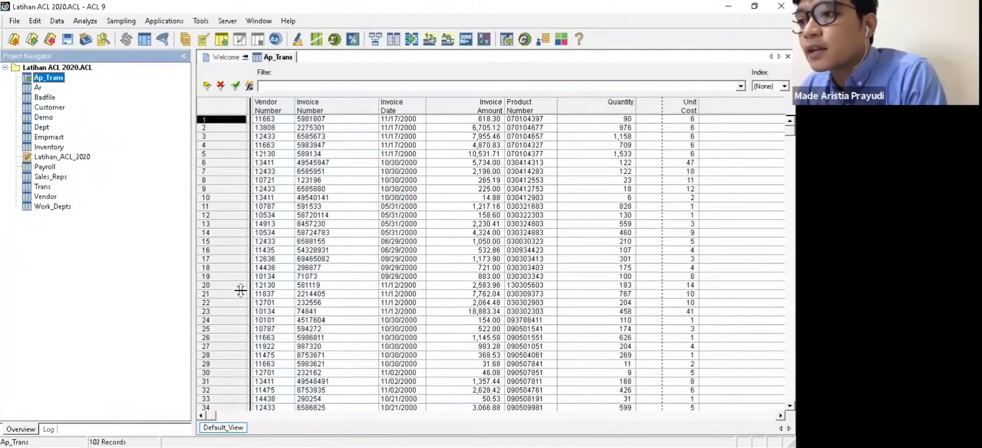
- Link the Ar table to Ar.fil in ACL Data\Sample Data Files on Local Disk (C:) and open the table
click(37, 88)
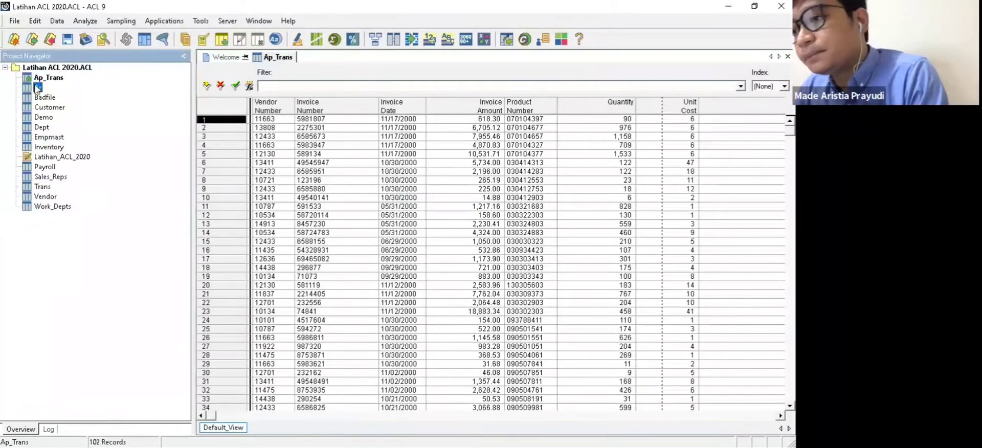
double_click(37, 88)
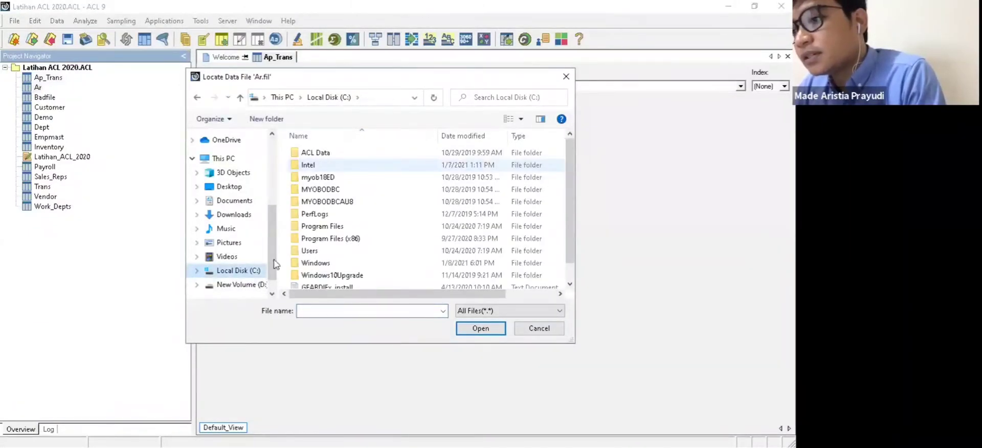
double_click(312, 152)
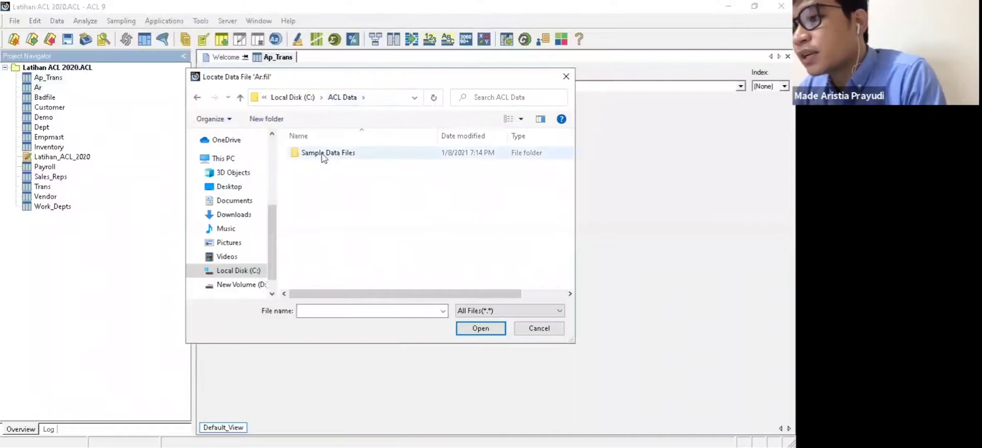
double_click(358, 152)
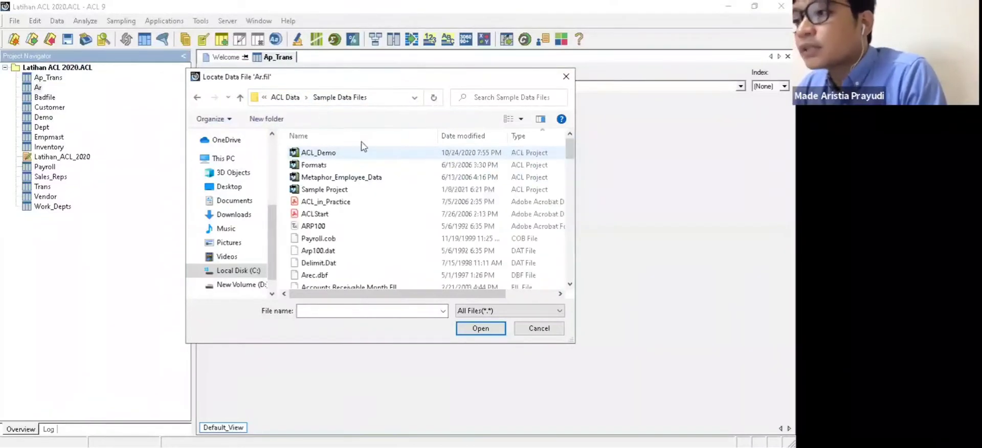
scroll(365, 227, down, 1)
click(366, 225)
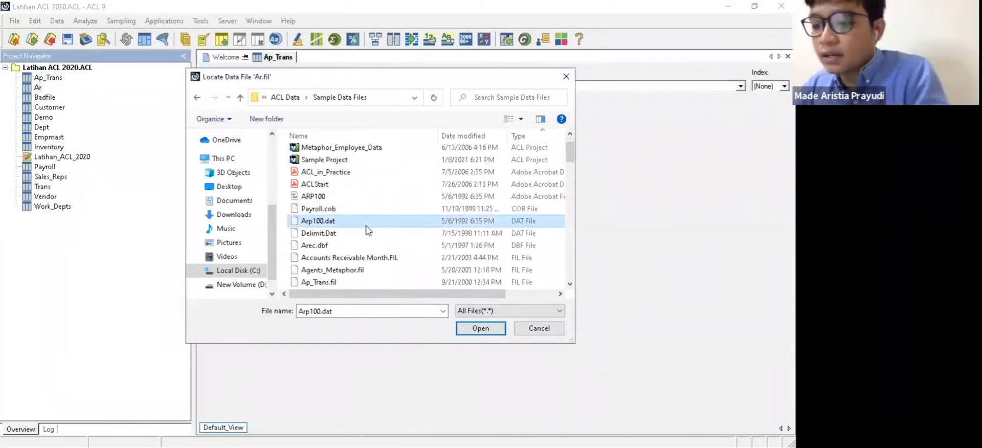
key(a)
key(a)
key(a)
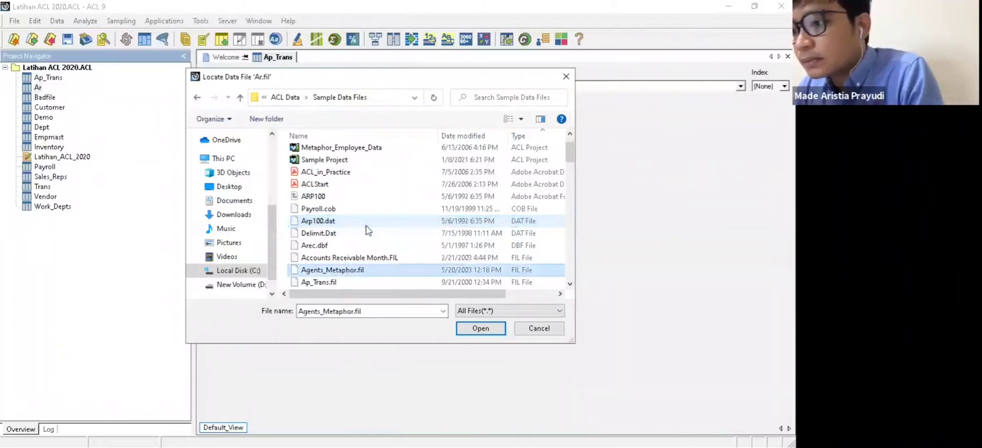
key(a)
key(a)
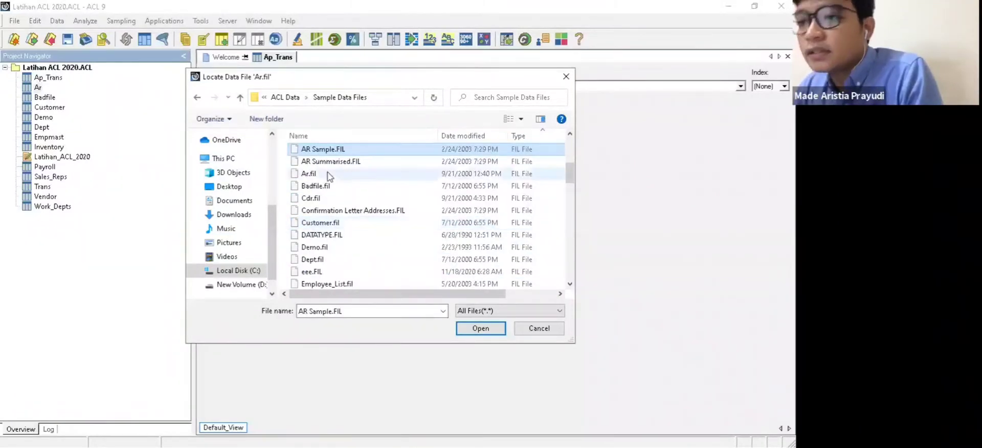
double_click(328, 174)
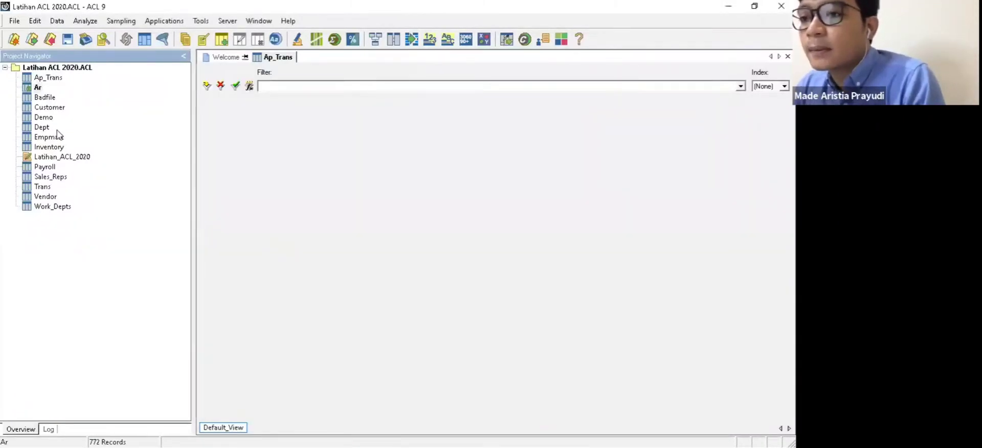
double_click(38, 87)
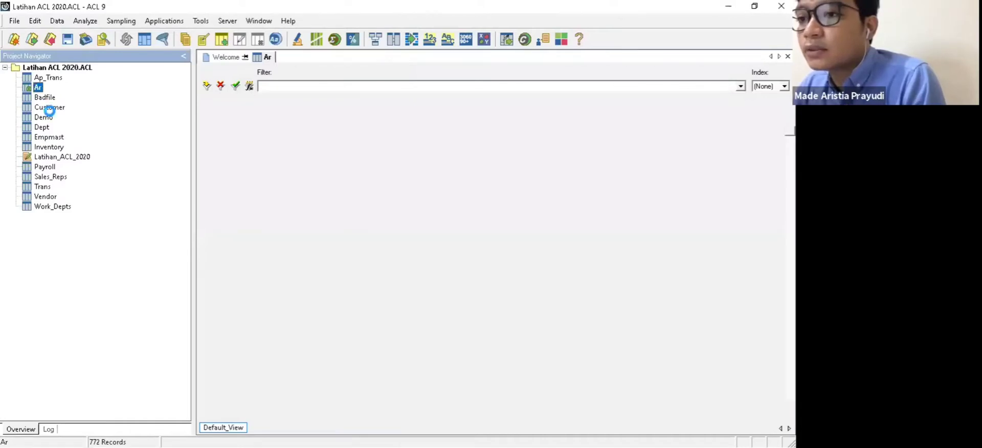
- Link the Customer table to Customer.fil and the Dept table to Dept.fil in the Sample Data Files folder
double_click(47, 107)
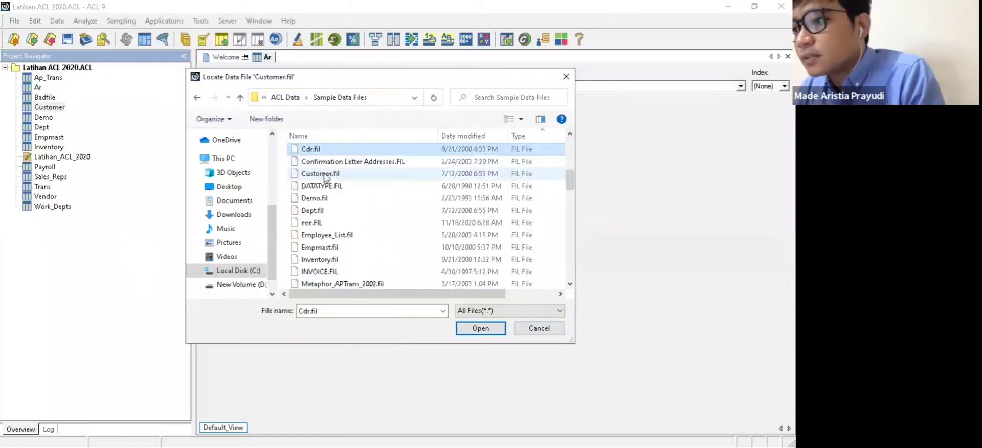
double_click(325, 176)
double_click(42, 129)
click(237, 270)
double_click(322, 154)
double_click(322, 154)
double_click(313, 210)
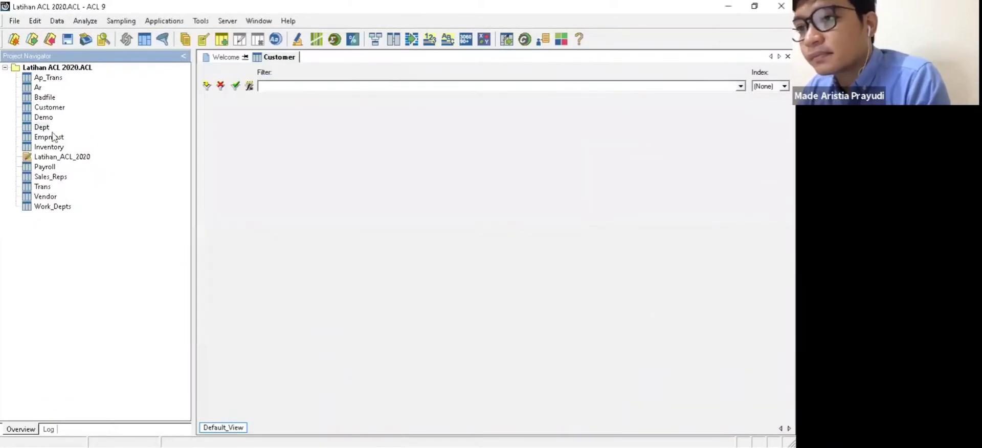
- Link the Empmast table to Empmast.fil and the Inventory table to Inventory.fil in the Sample Data Files folder
double_click(53, 136)
click(237, 270)
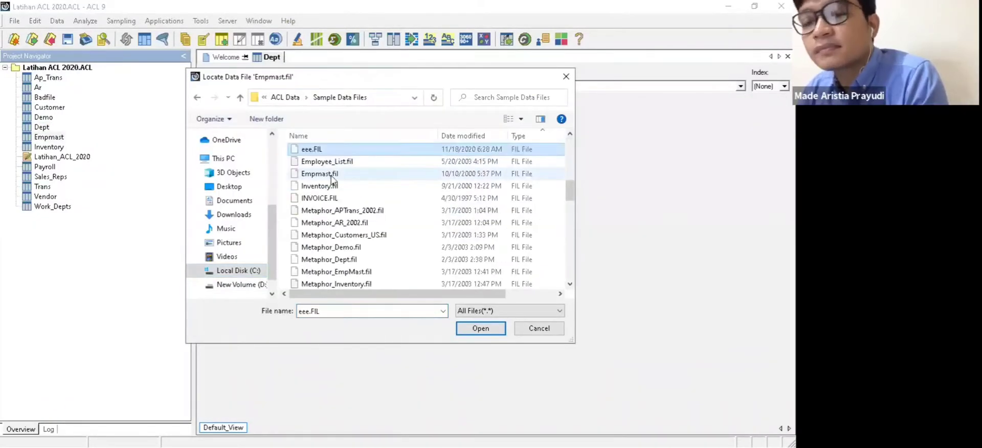
double_click(319, 174)
double_click(49, 147)
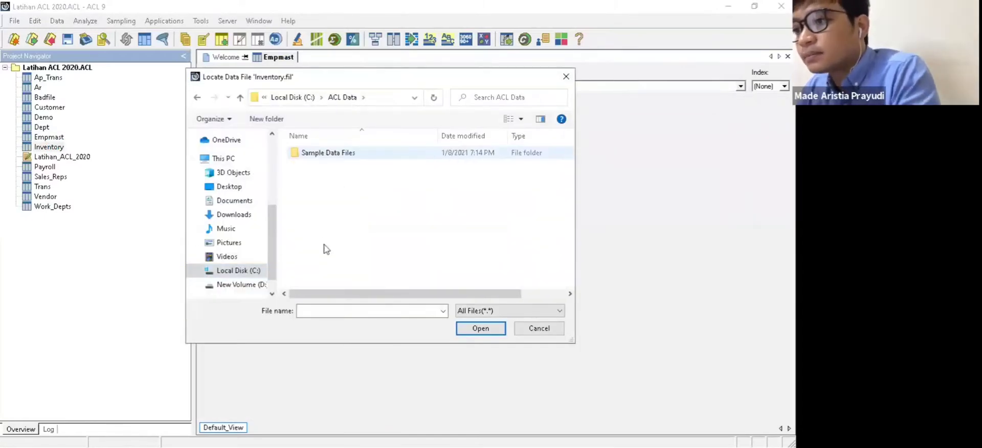
double_click(327, 153)
double_click(325, 162)
- Link the Payroll table to Payroll.fil and the Sales_Reps table to its data file in Sample Data Files
double_click(44, 166)
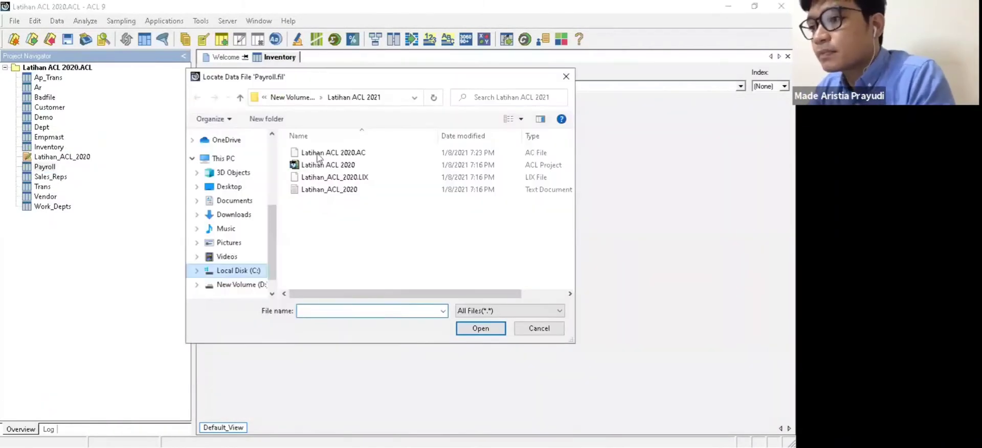
double_click(317, 153)
double_click(322, 319)
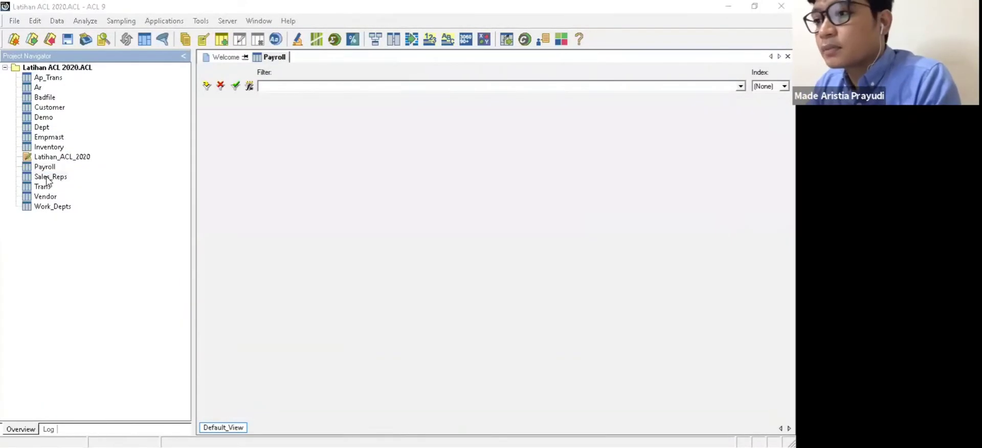
double_click(46, 177)
double_click(309, 91)
double_click(327, 152)
key(Return)
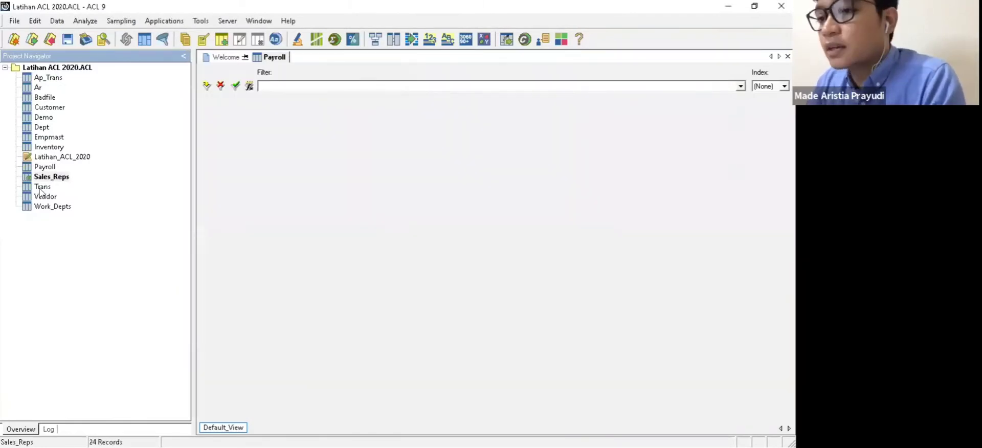
- Open the Trans table and link it to Trans.fil in ACL Data\Sample Data Files on Local Disk (C:)
double_click(41, 188)
click(238, 270)
double_click(317, 152)
double_click(327, 152)
click(327, 251)
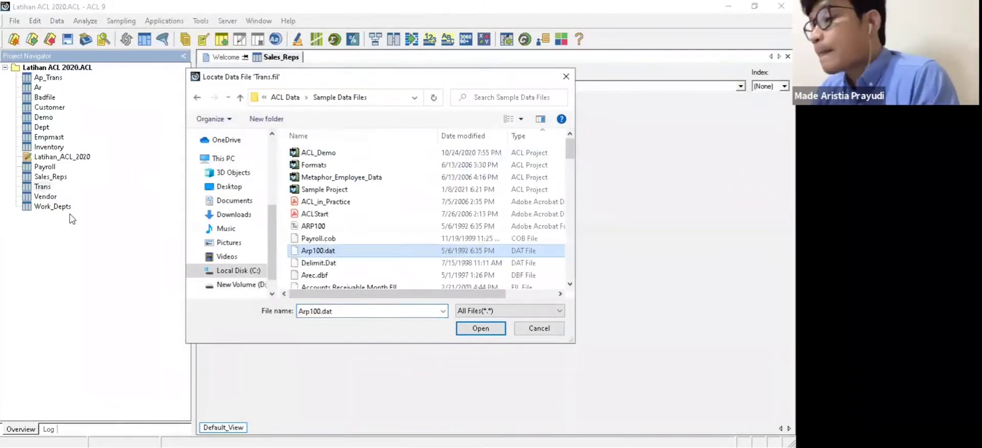
key(t)
key(Return)
- Open the Vendor table and link it to Vendor.fil in ACL Data\Sample Data Files on Local Disk (C:)
click(47, 198)
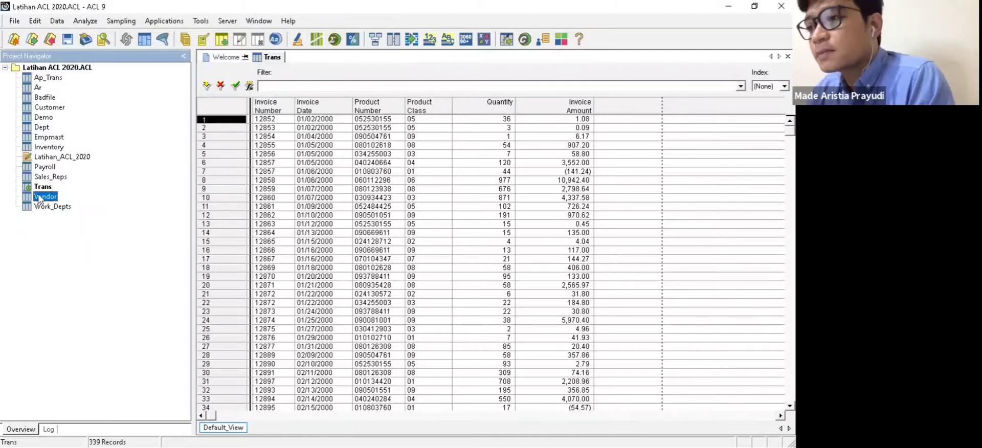
double_click(40, 199)
click(237, 271)
double_click(318, 152)
double_click(327, 152)
click(361, 251)
key(v)
key(v)
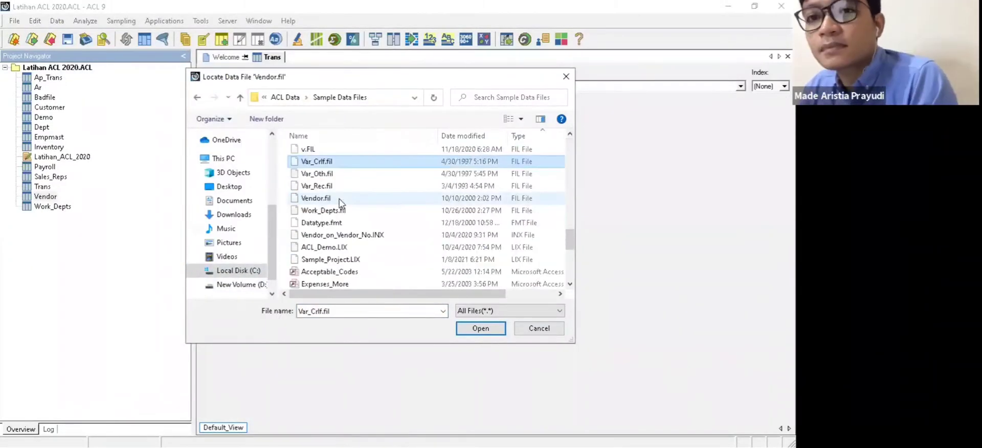
key(Return)
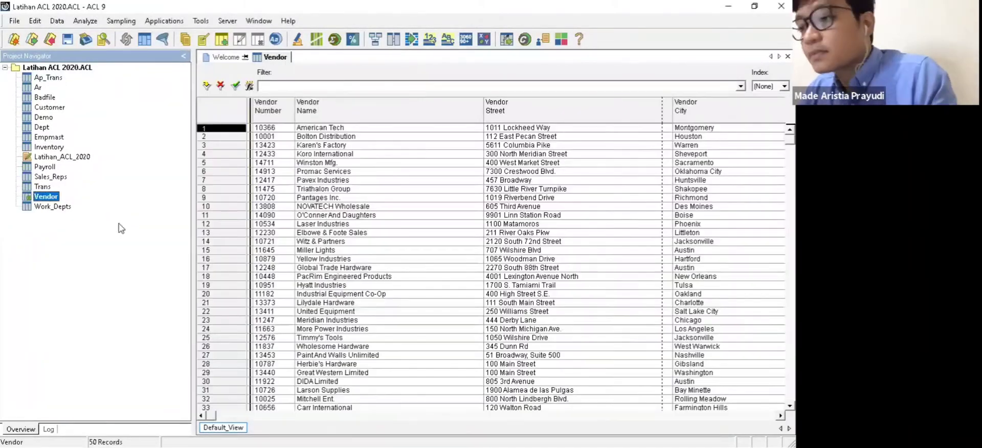
- Open the Work_Depts table and link it to Work_Depts.fil in the Sample Data Files folder
double_click(46, 207)
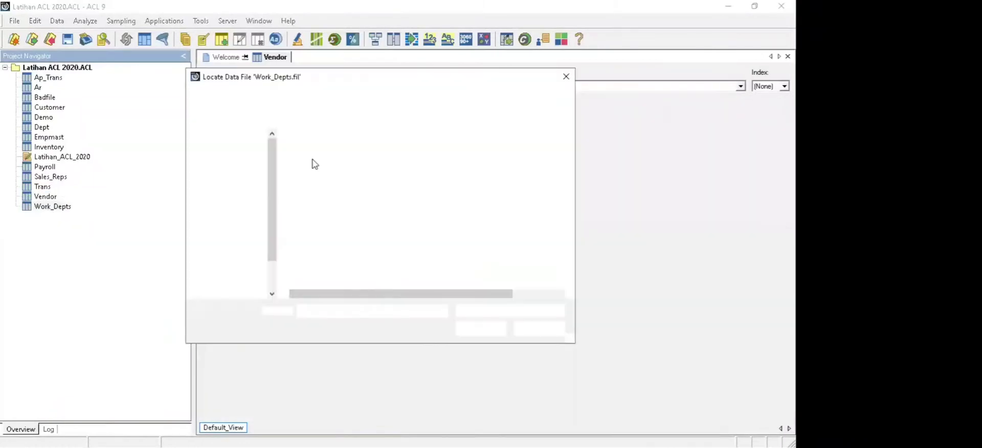
double_click(329, 153)
double_click(328, 153)
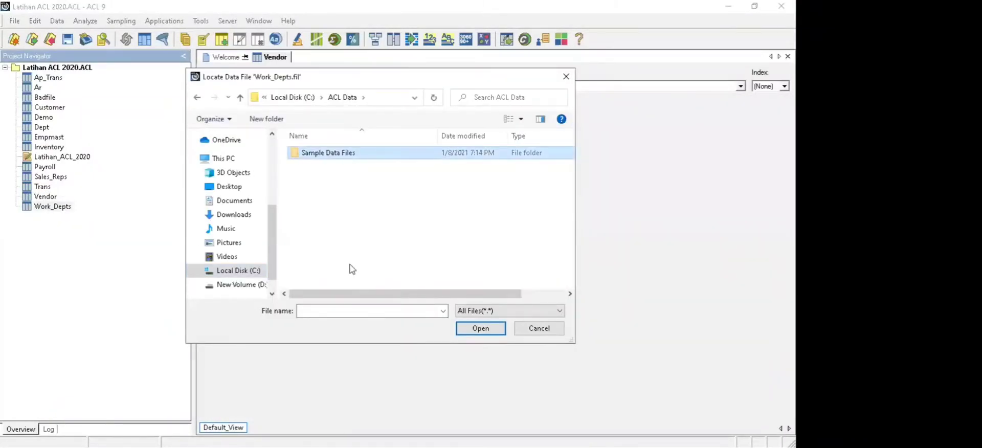
key(Return)
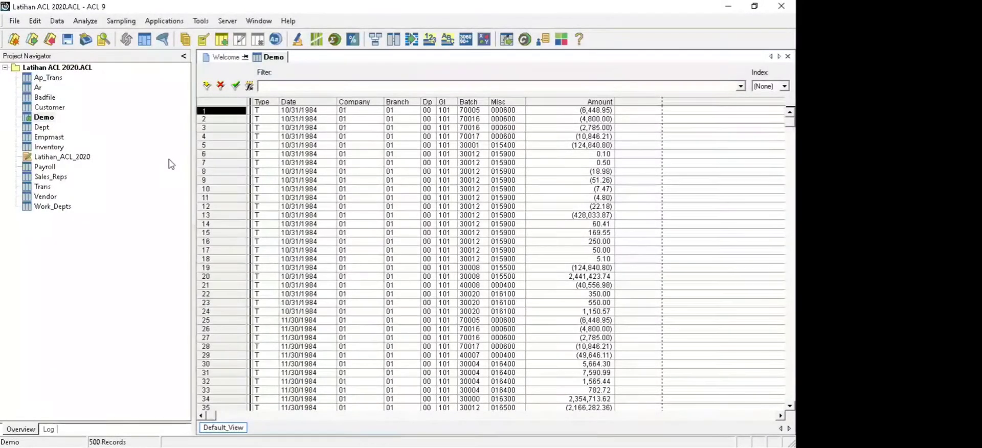
- Open the Ap_Trans table and run Verify on all of its fields
double_click(42, 78)
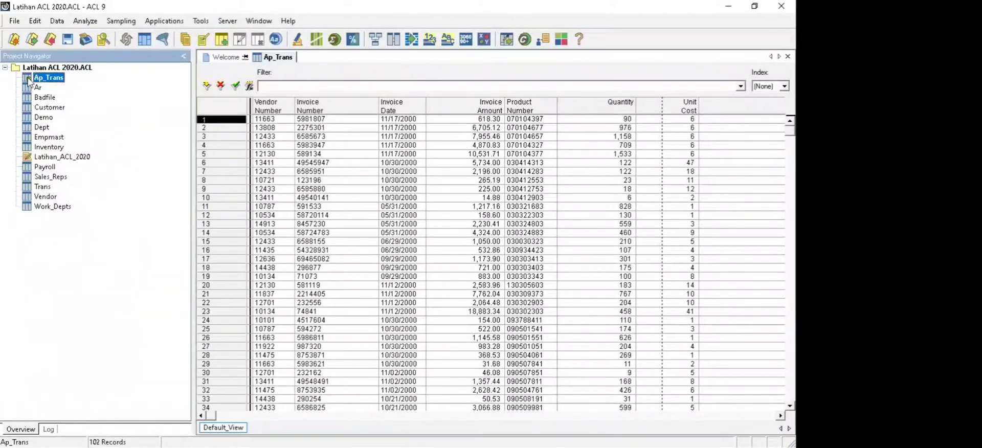
click(57, 22)
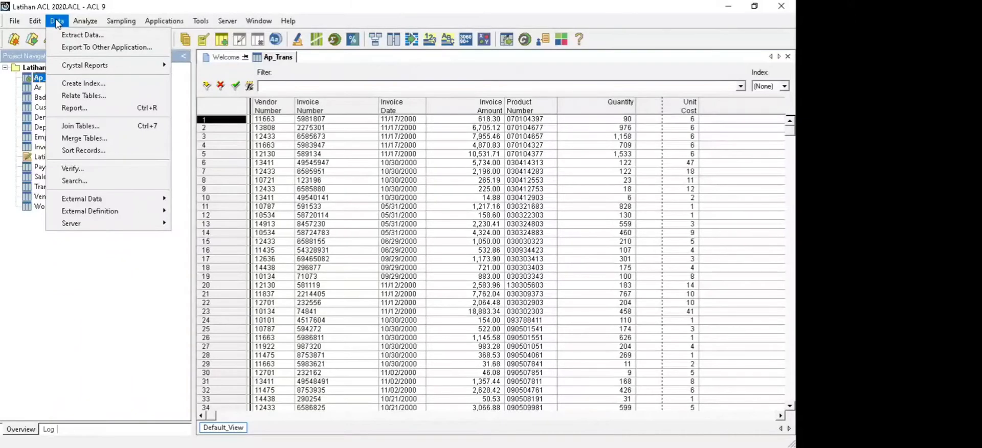
click(69, 169)
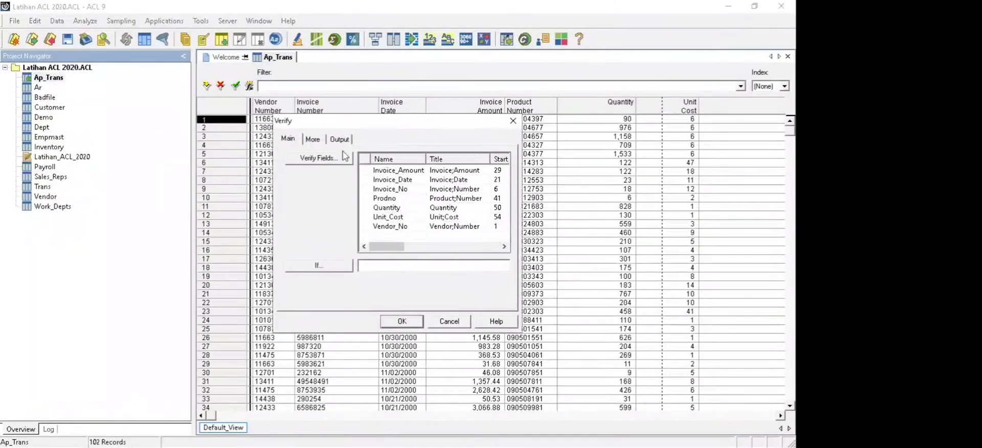
click(322, 159)
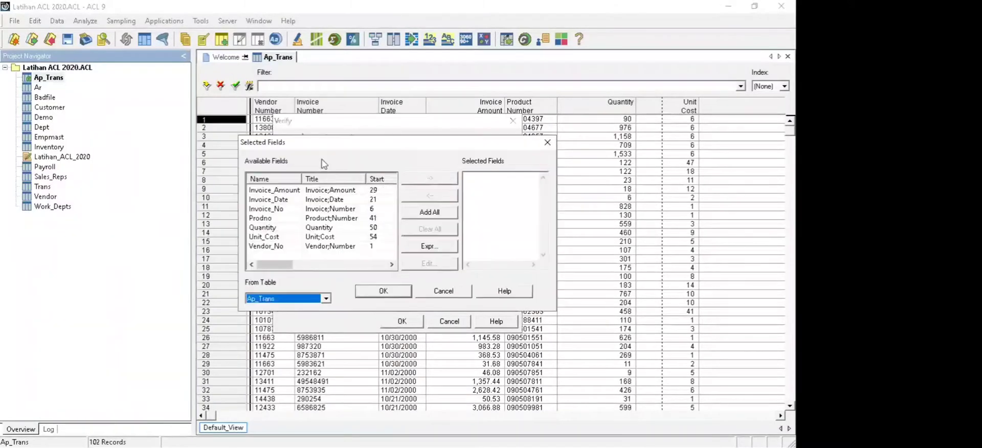
click(439, 214)
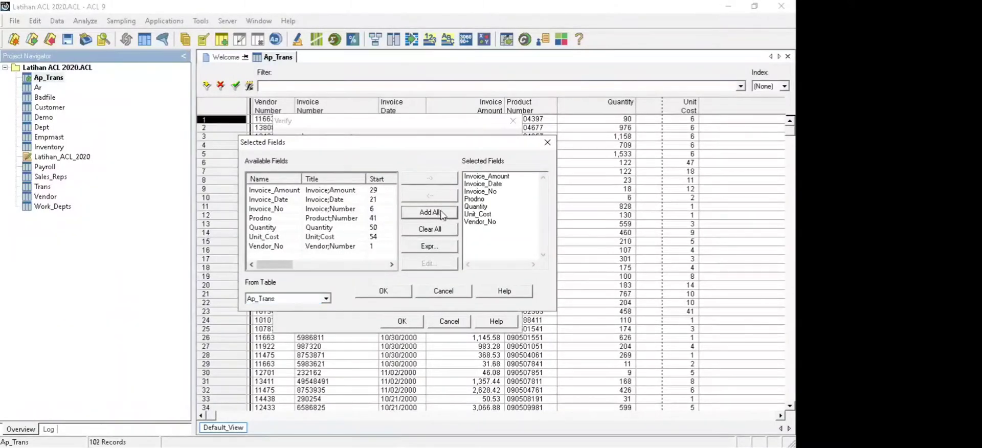
click(385, 291)
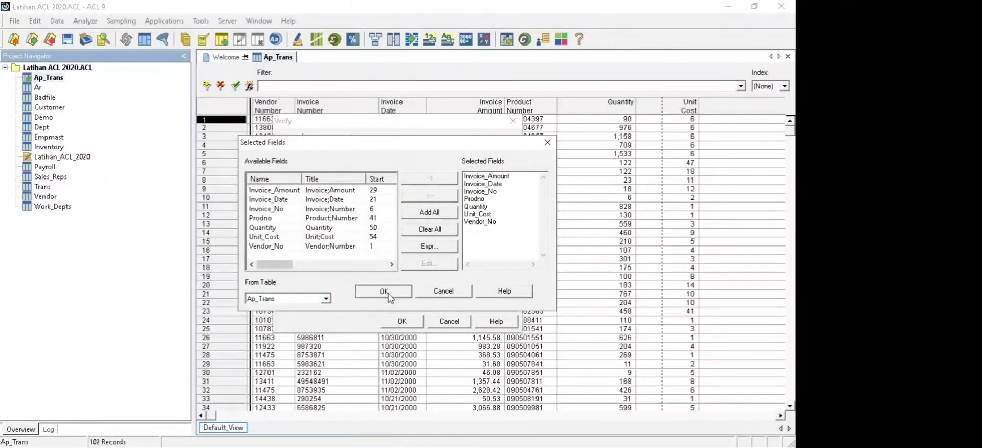
click(402, 321)
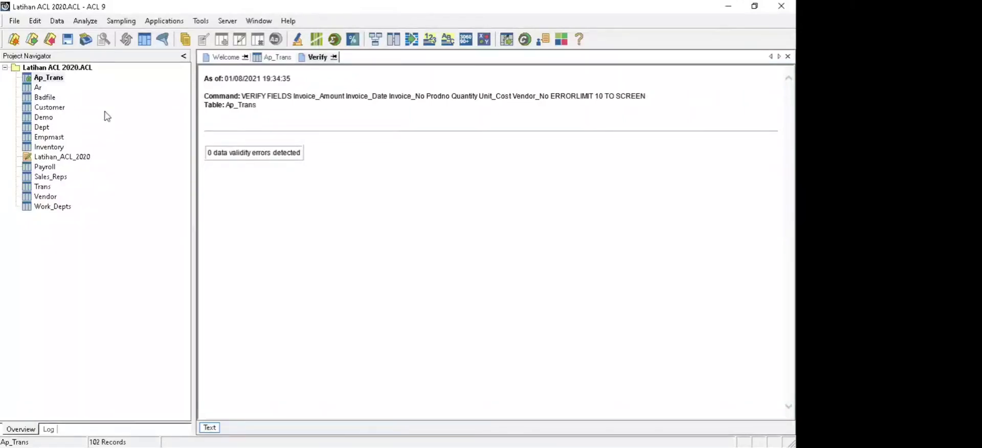
- Open the Ar table and run Verify on all of its fields
click(36, 89)
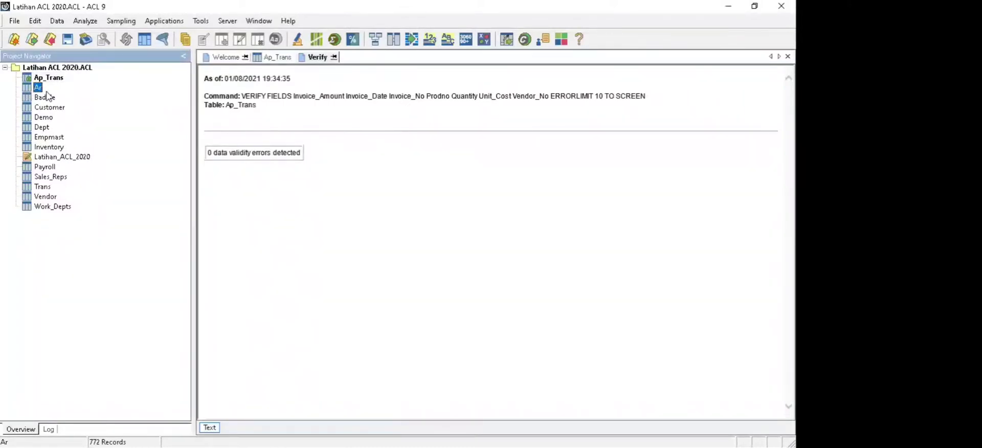
click(56, 23)
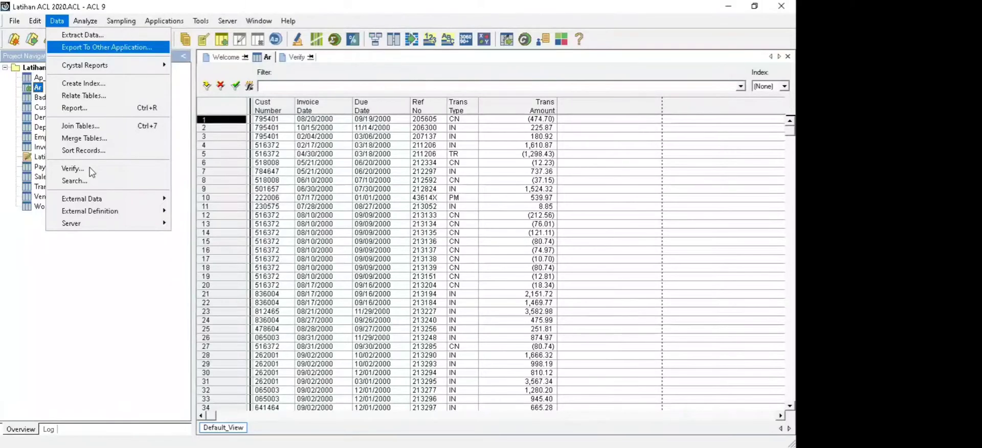
click(90, 169)
click(302, 160)
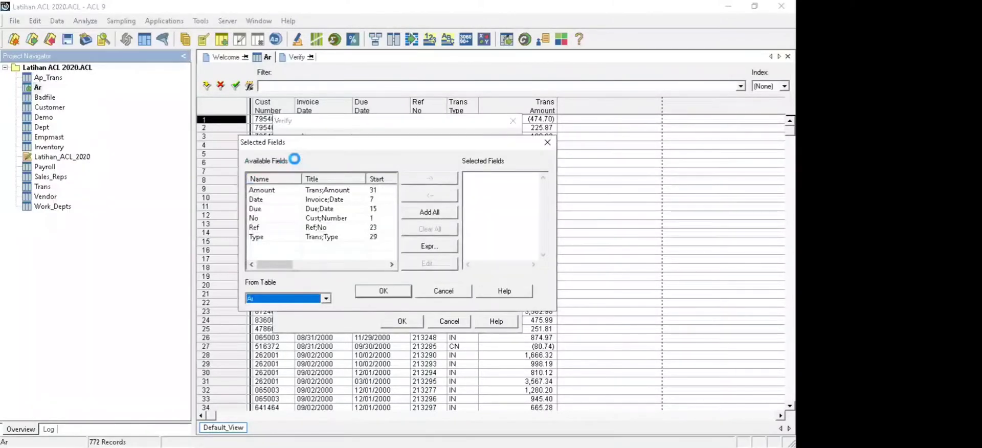
click(430, 214)
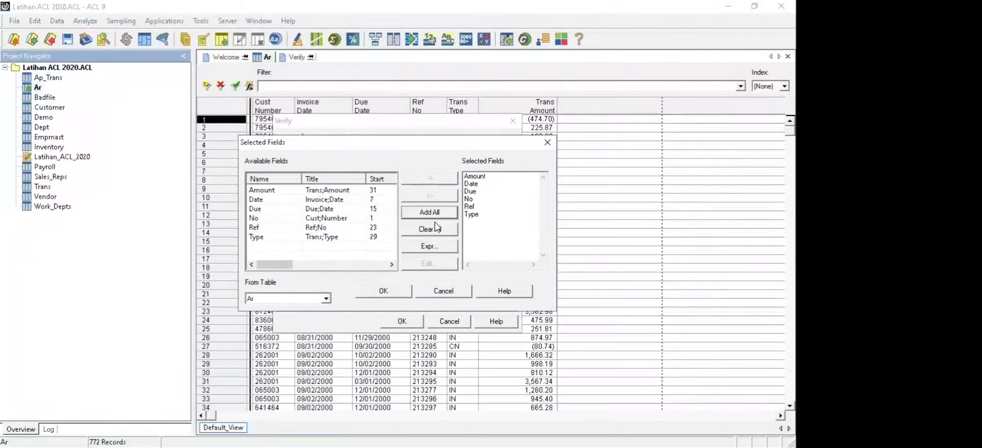
click(384, 292)
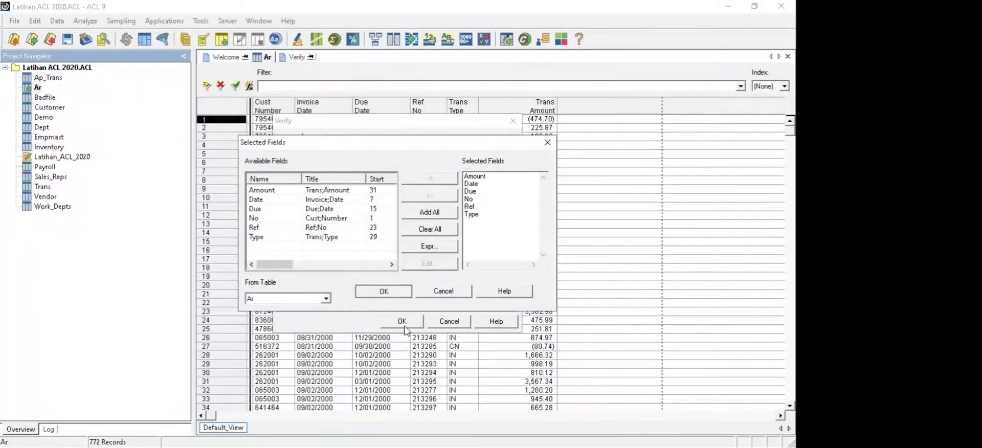
click(404, 326)
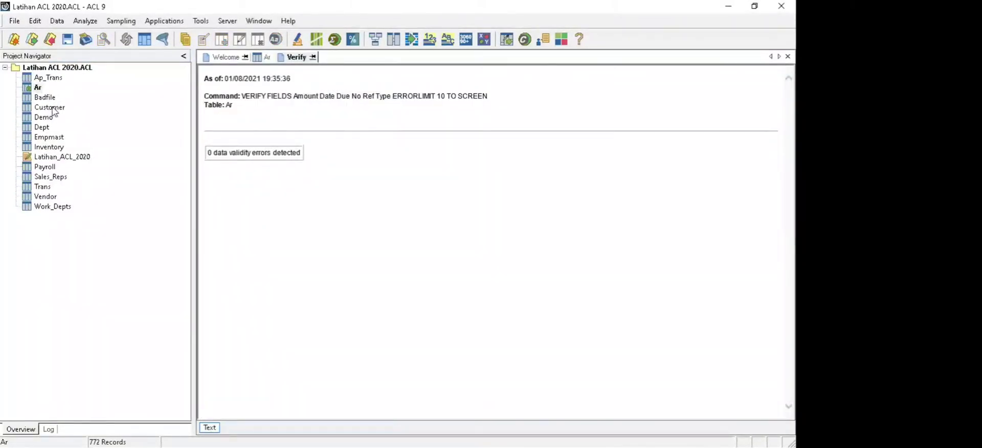
- Open the Customer table and run Verify on all of its fields
click(52, 109)
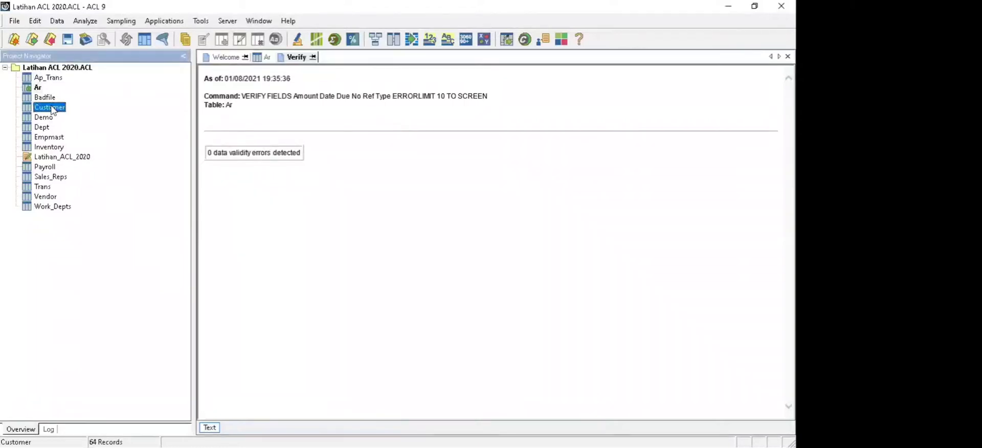
double_click(52, 109)
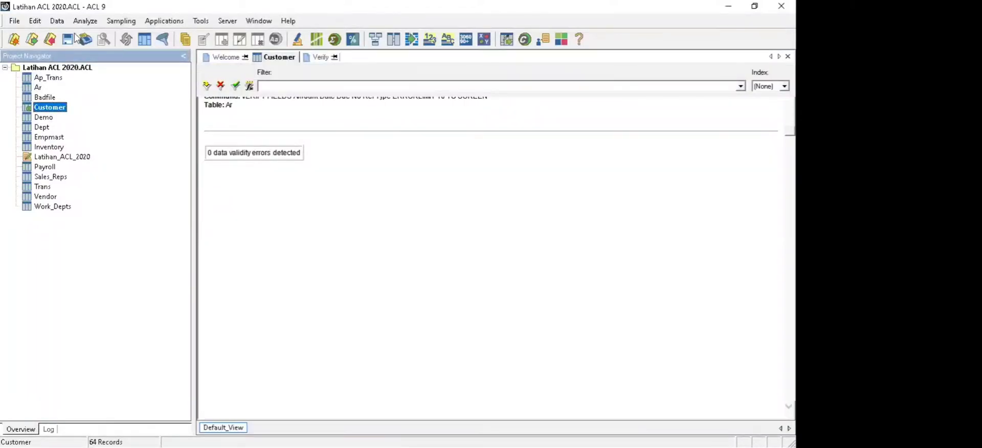
click(57, 21)
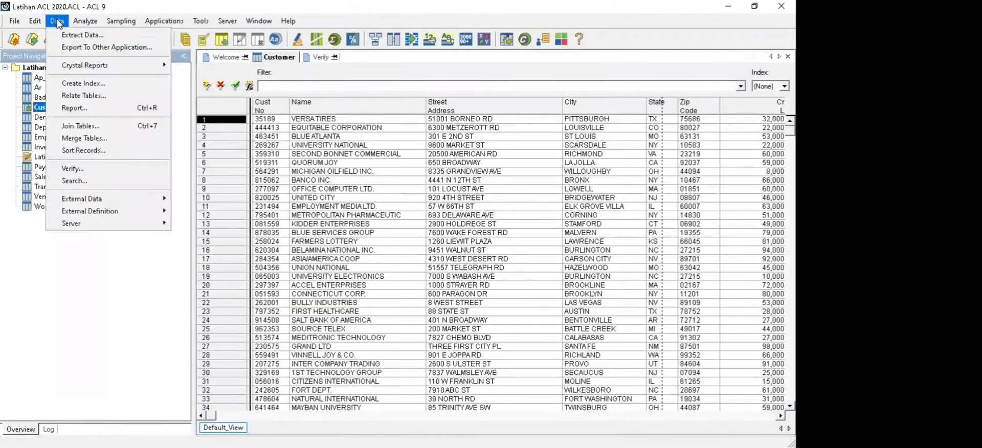
click(100, 170)
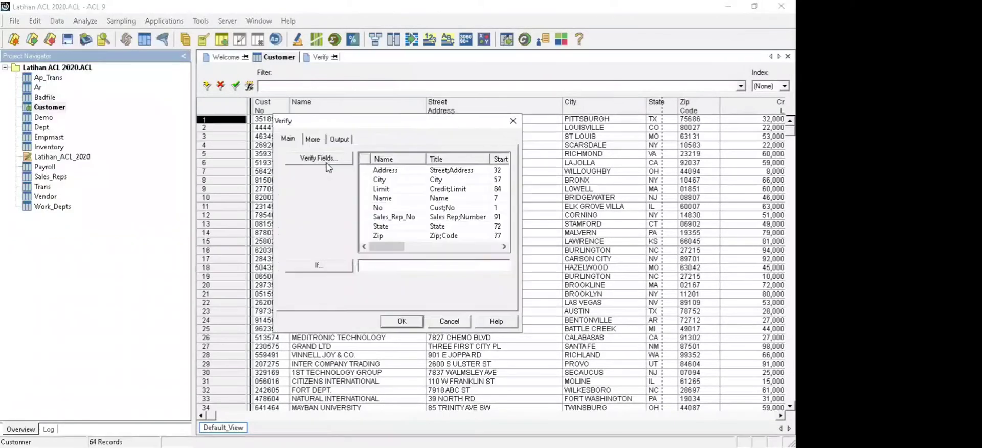
click(327, 162)
click(415, 212)
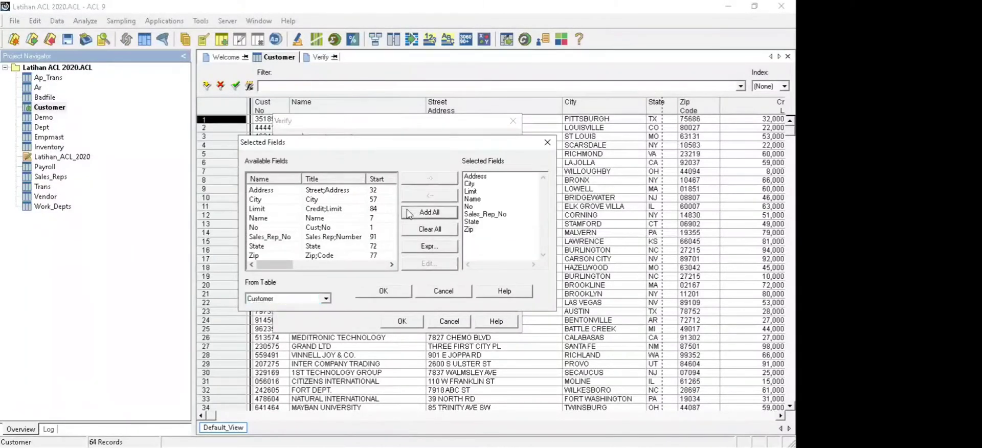
click(403, 295)
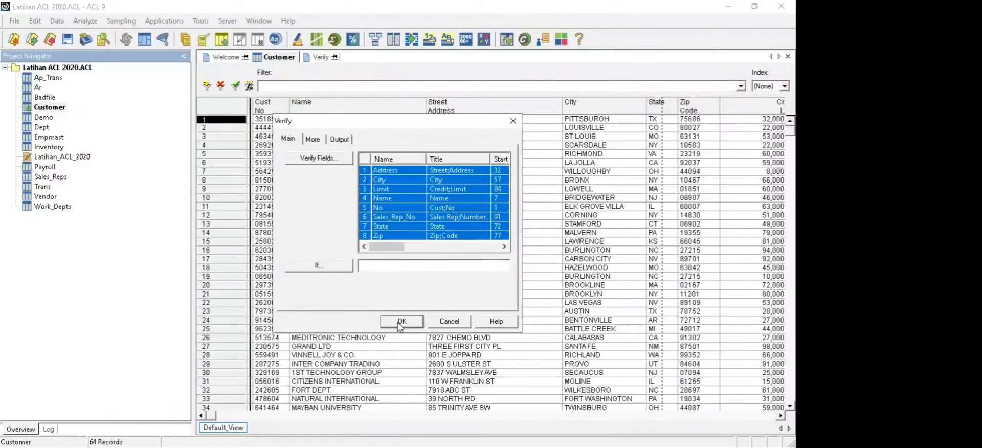
click(400, 322)
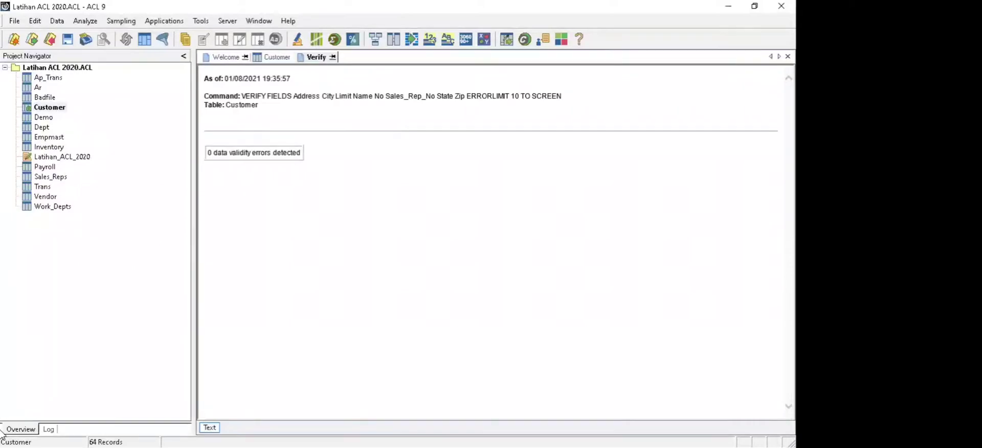
- Open the Badfile table and run Verify on all of its fields
click(37, 98)
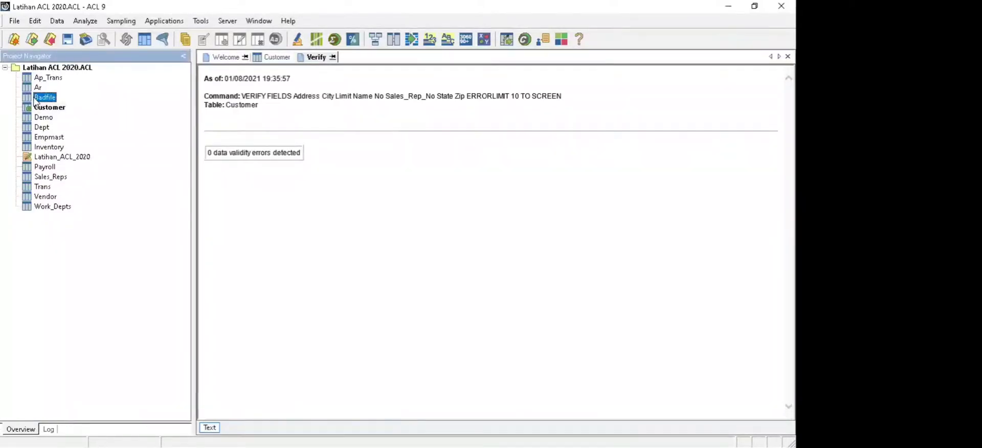
double_click(35, 100)
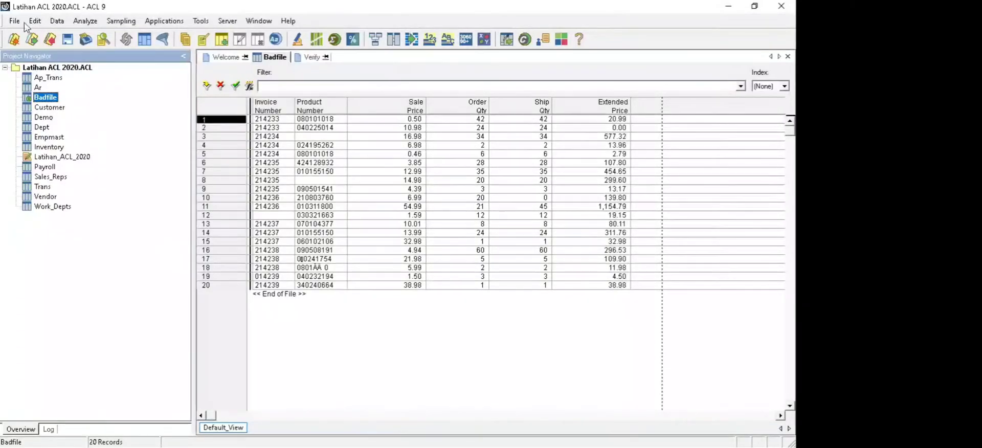
click(56, 22)
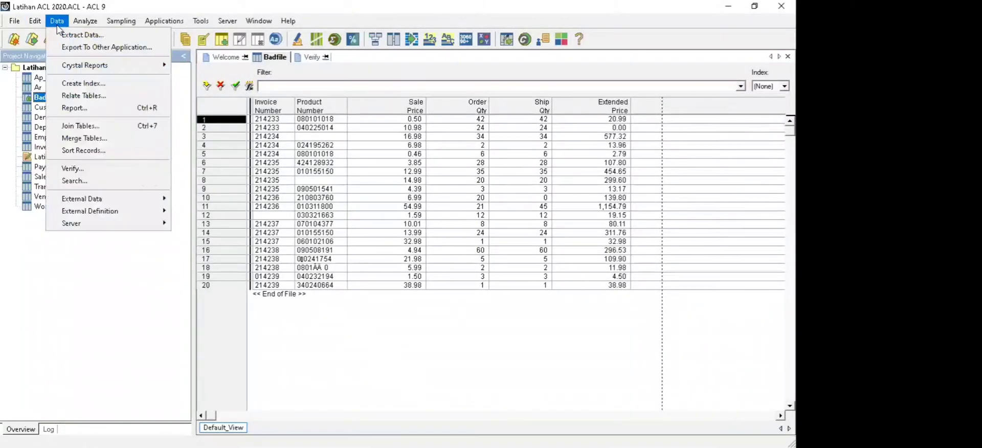
click(108, 168)
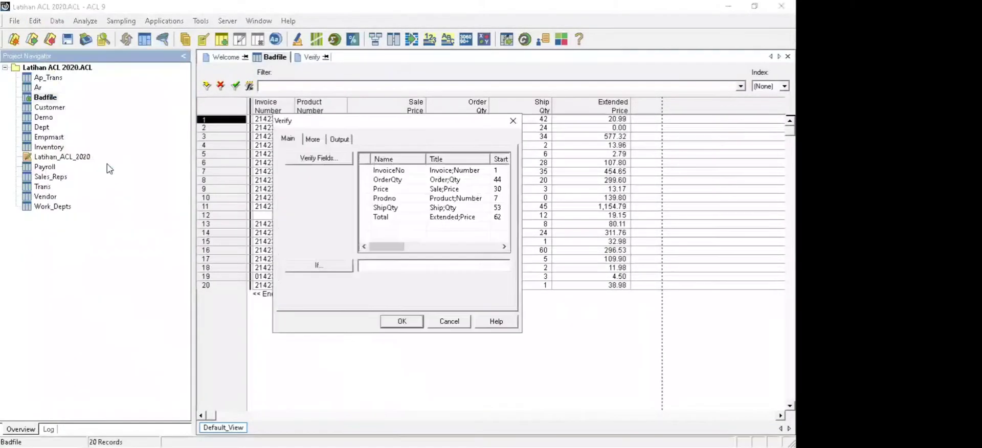
click(302, 158)
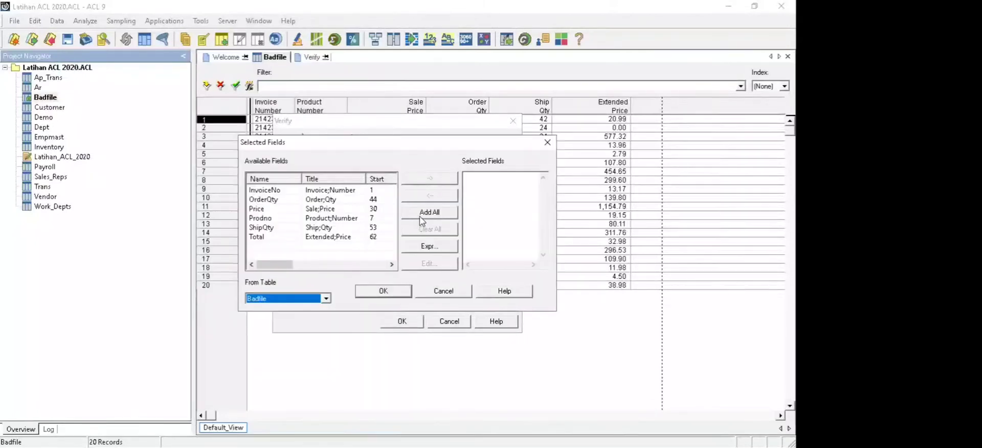
click(419, 217)
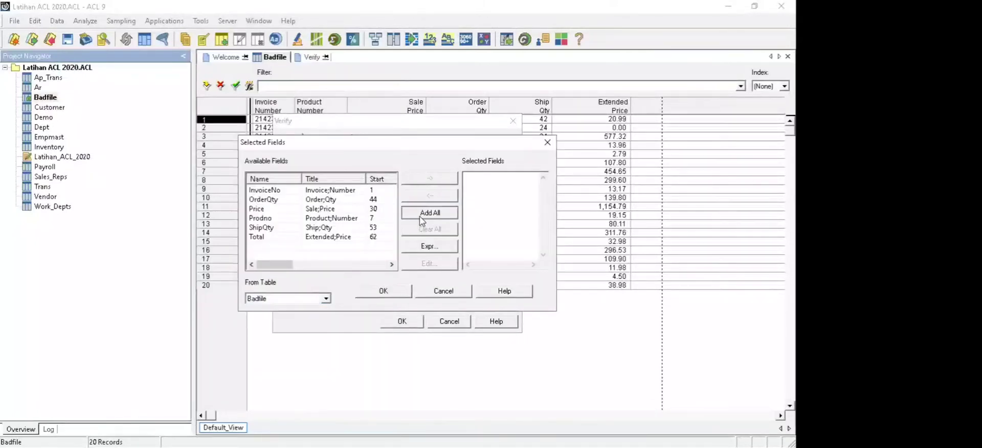
click(384, 292)
click(402, 321)
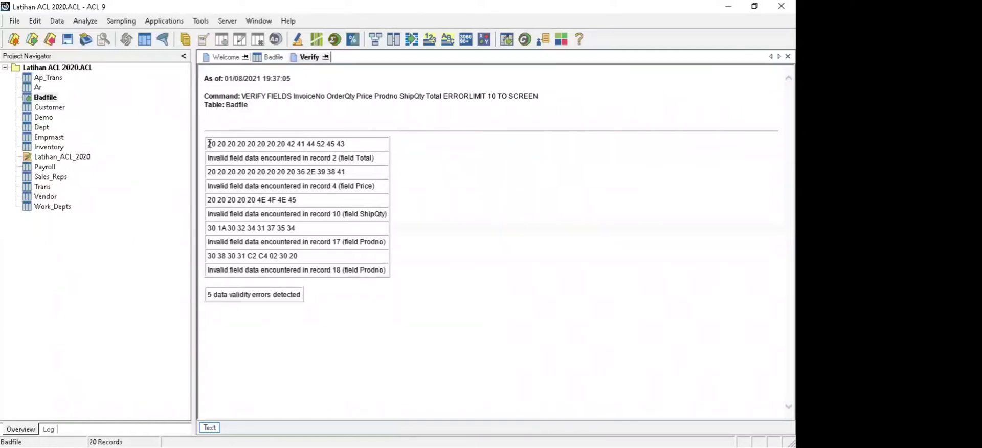
- Examine the record and field named in each line of the Badfile verification results, and return to the Badfile table view
drag(210, 144, 380, 158)
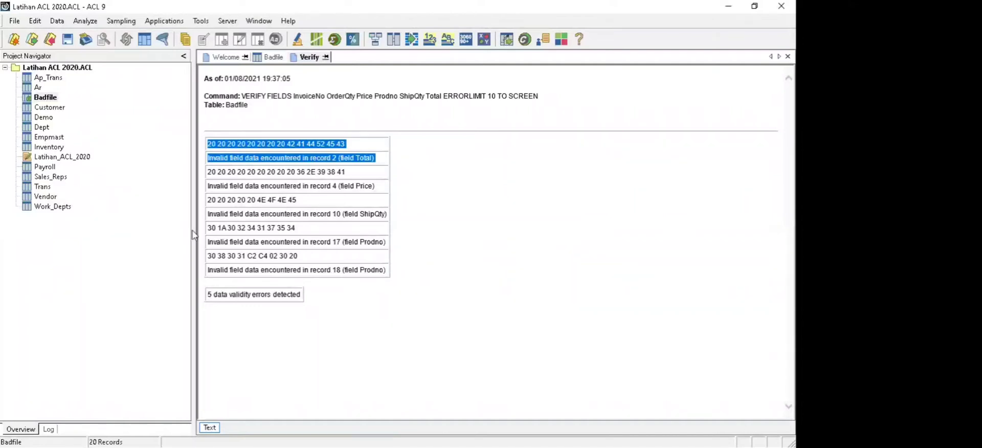
drag(209, 185, 379, 186)
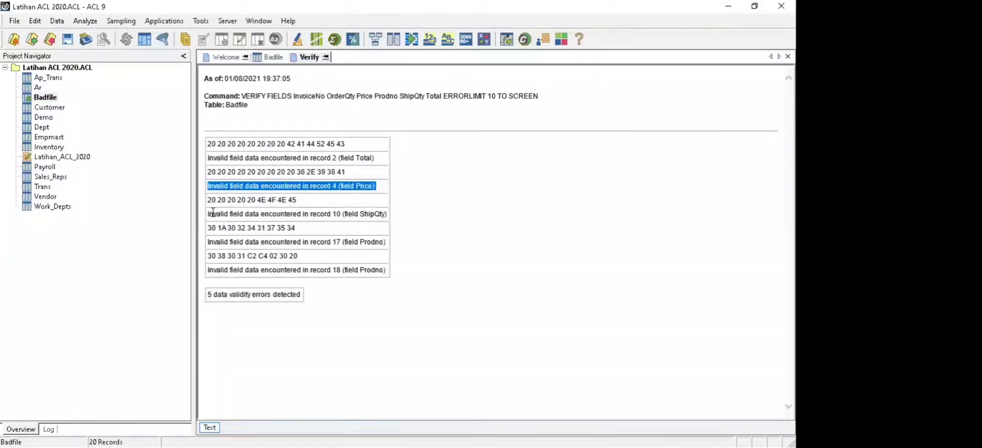
drag(209, 213, 386, 213)
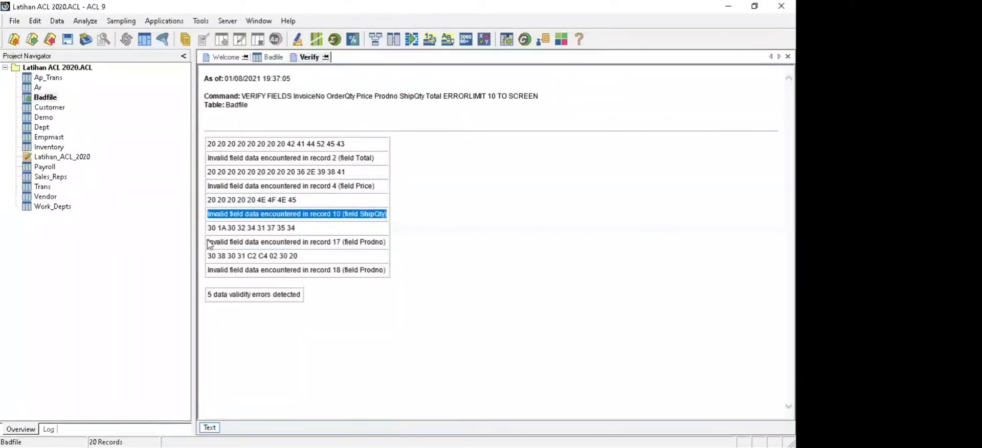
drag(209, 243, 388, 246)
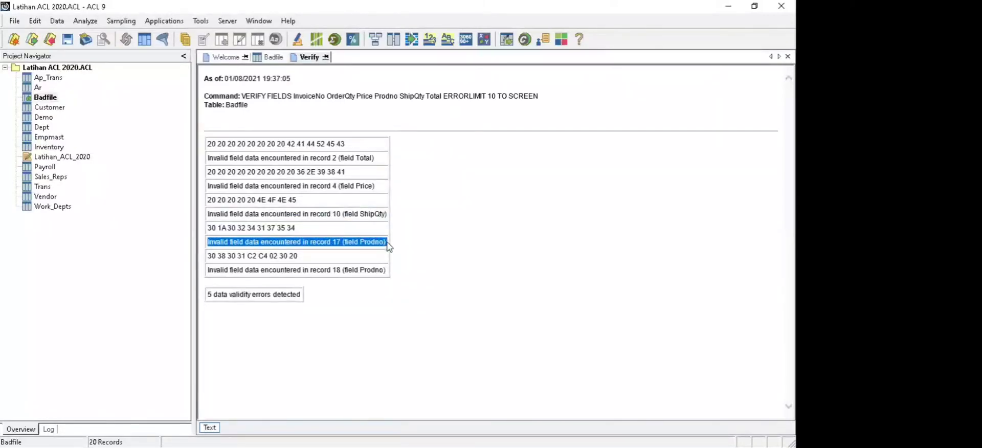
click(209, 270)
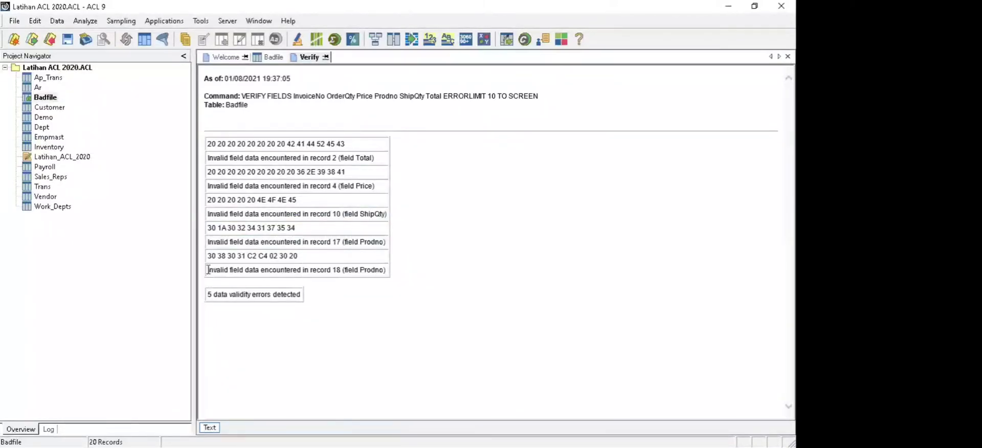
drag(209, 271, 377, 274)
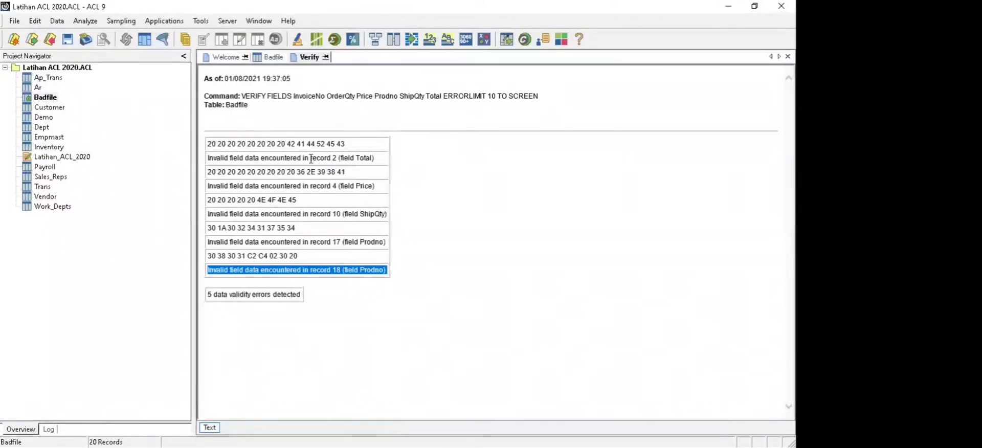
double_click(332, 158)
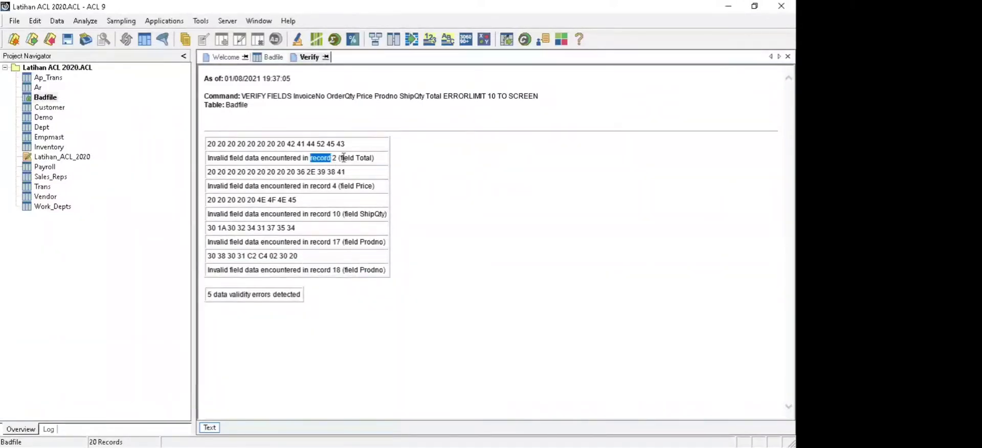
drag(340, 158, 353, 158)
click(345, 157)
click(274, 58)
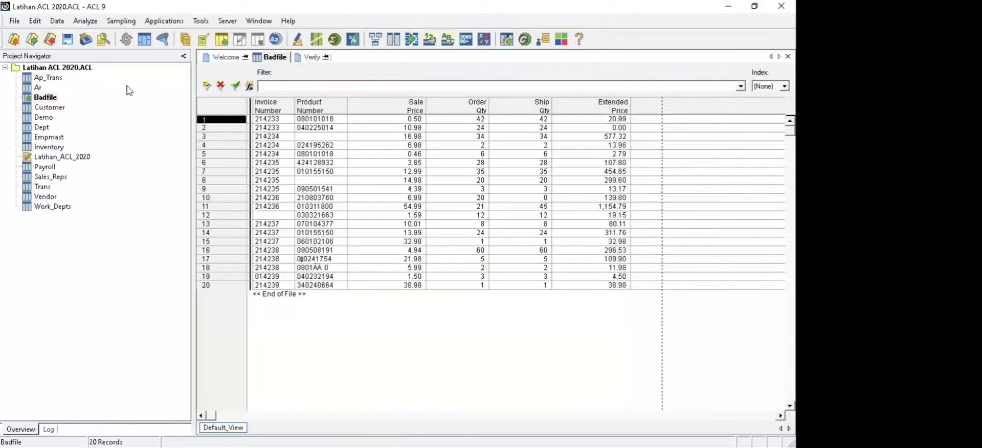
- Compare the Badfile verification results with the table's records, examining the Sale Price column and the sale price of record 4
click(312, 58)
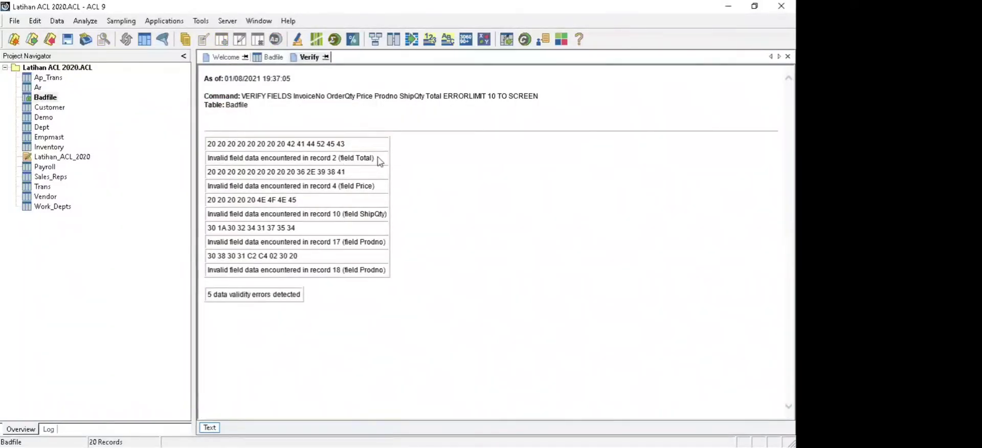
click(274, 57)
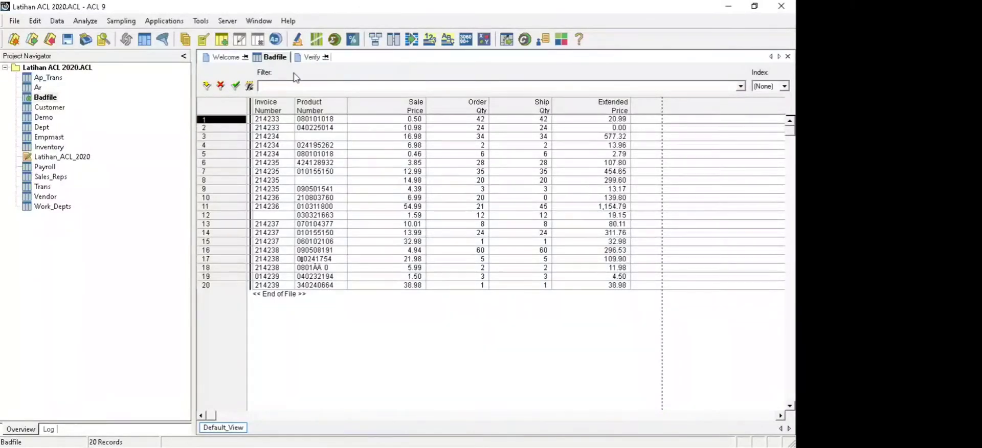
click(309, 56)
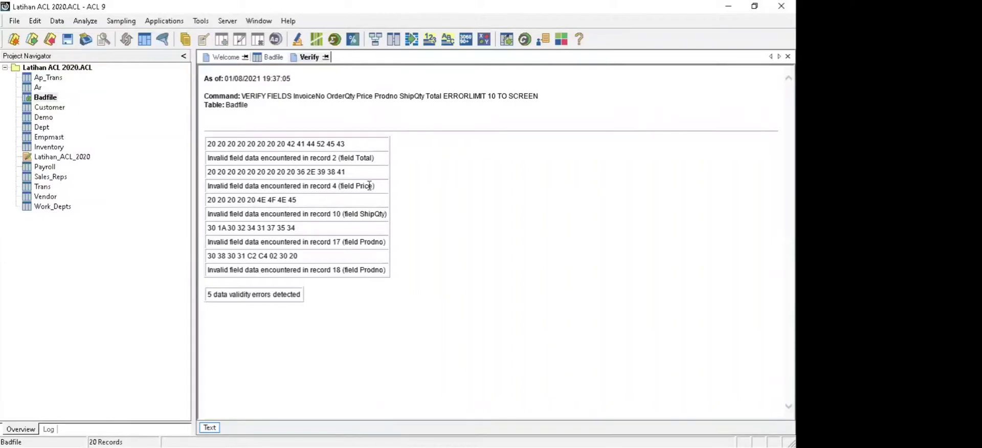
drag(371, 188, 341, 192)
click(333, 188)
click(272, 58)
drag(410, 111, 420, 260)
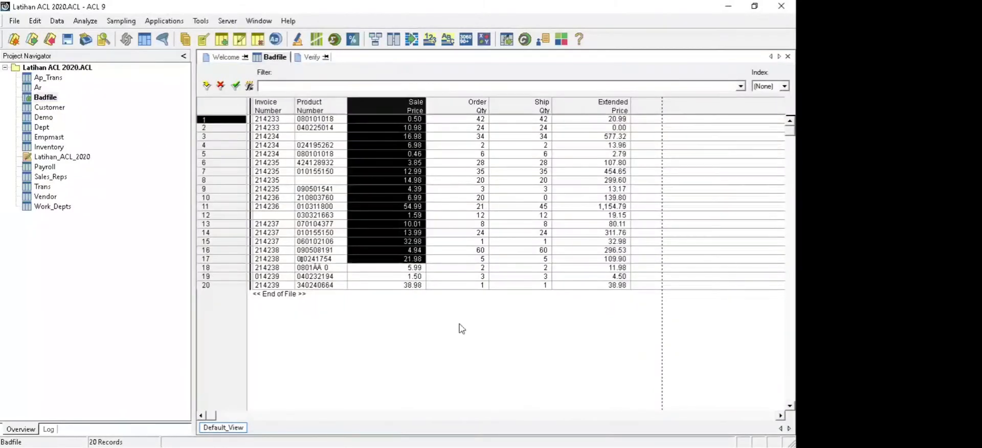
click(469, 340)
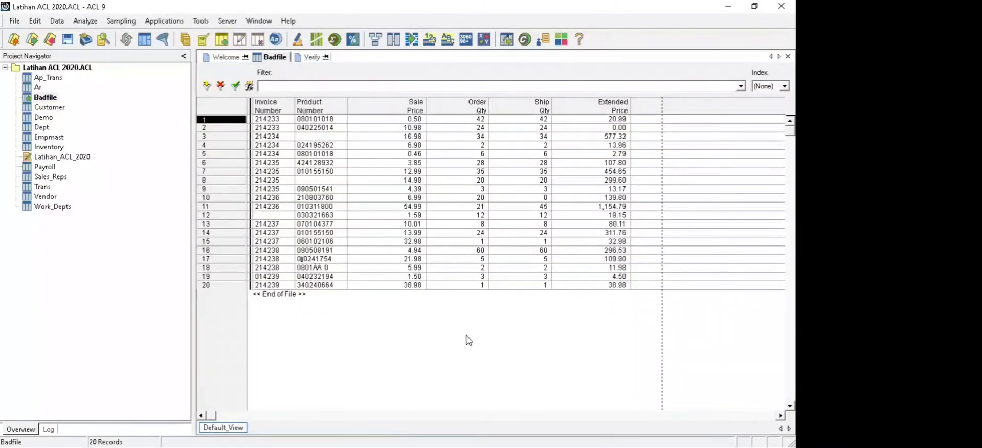
click(381, 146)
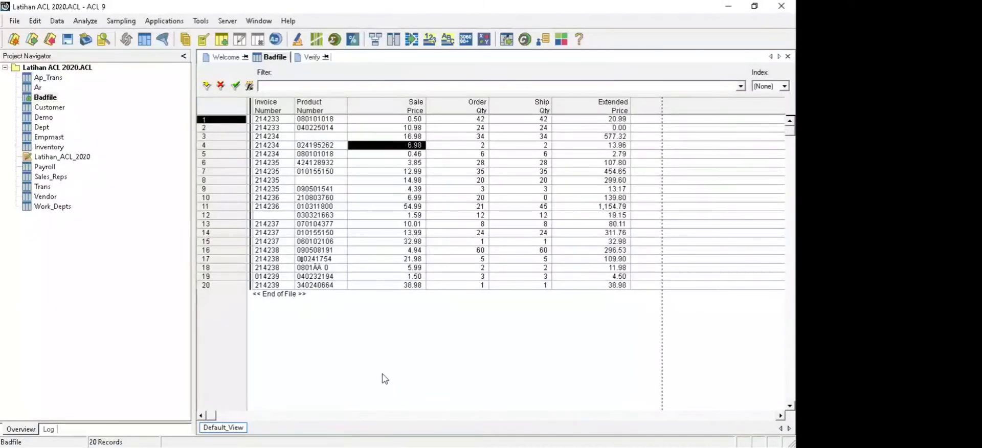
- Switch to File Explorer, look through the files in C:\ACL Data\Sample Data Files, and return to the ACL project
key(super)
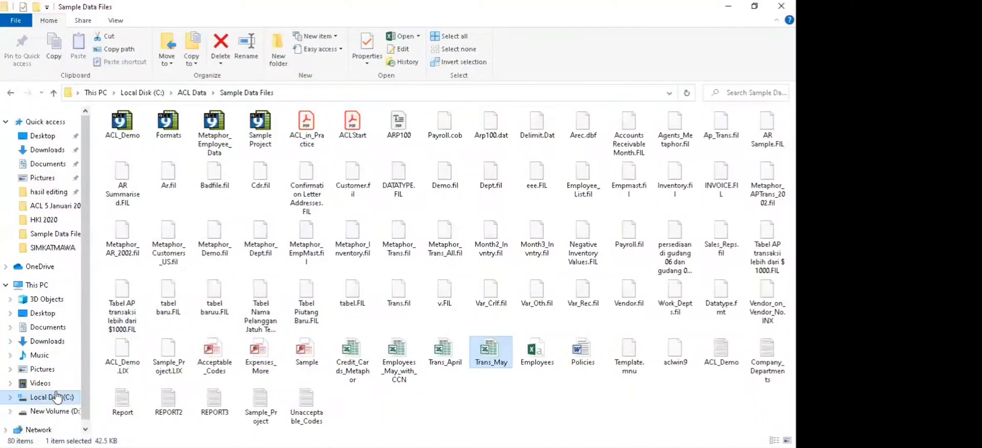
click(51, 396)
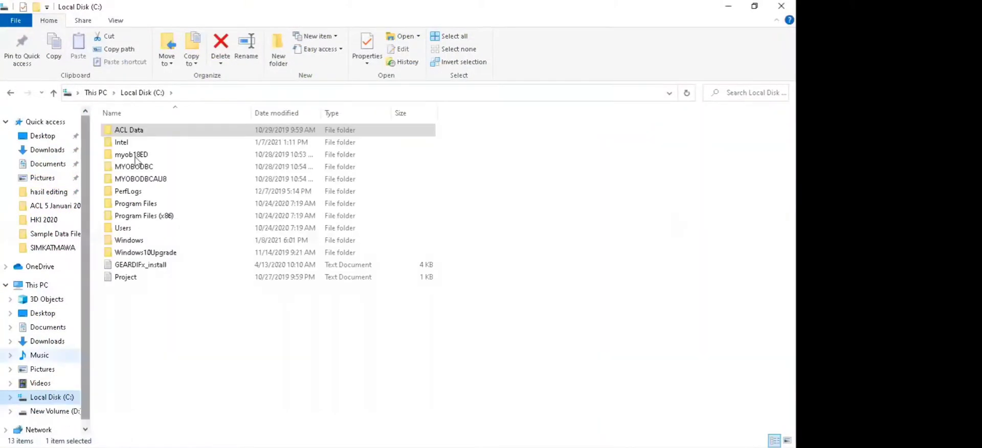
click(134, 131)
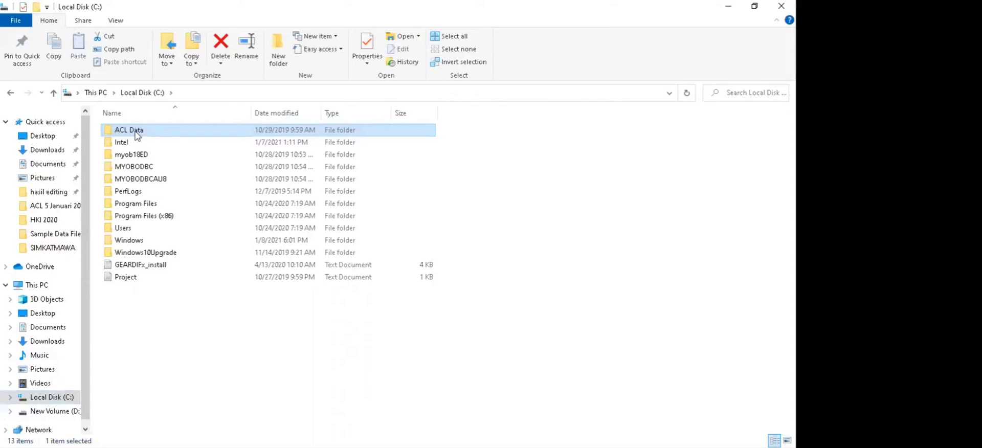
double_click(135, 132)
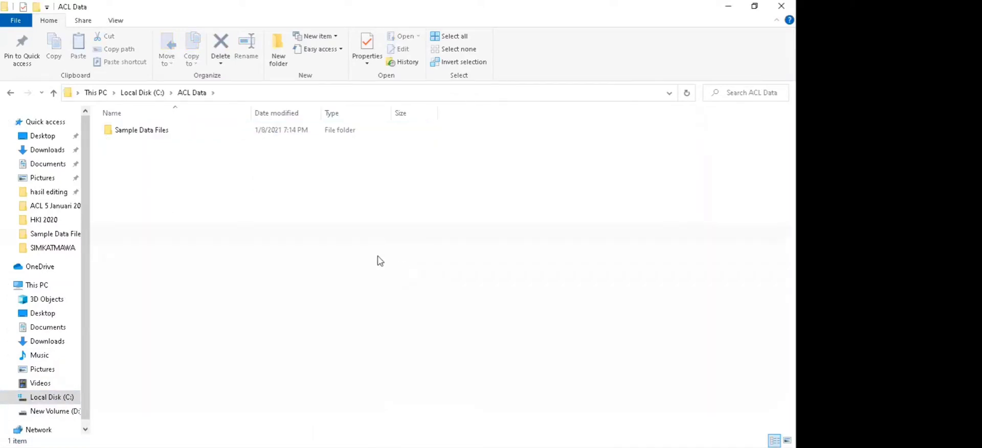
click(176, 134)
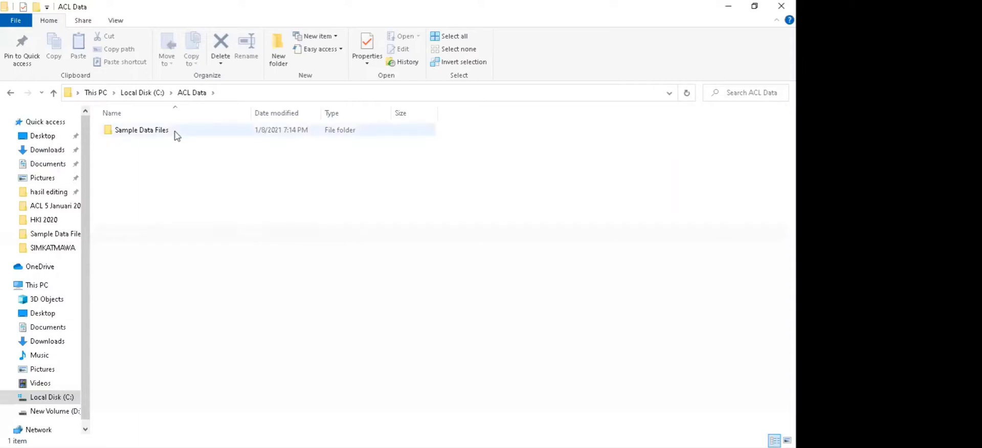
double_click(176, 135)
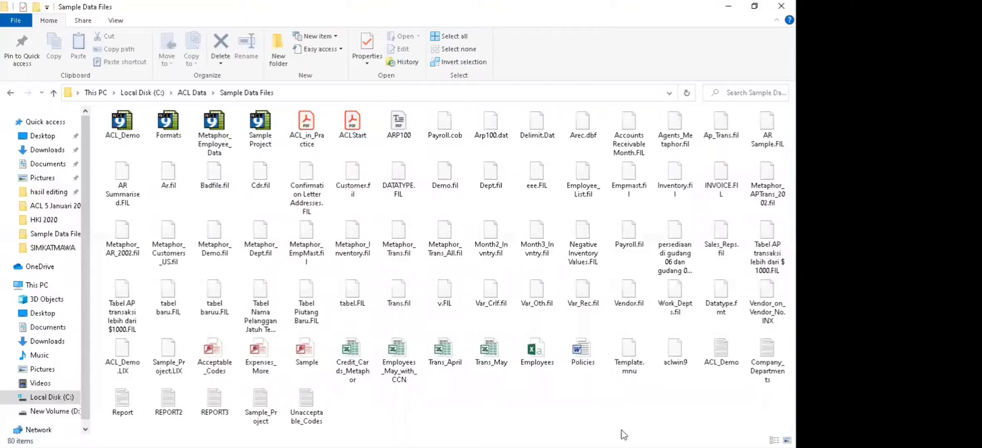
key(super)
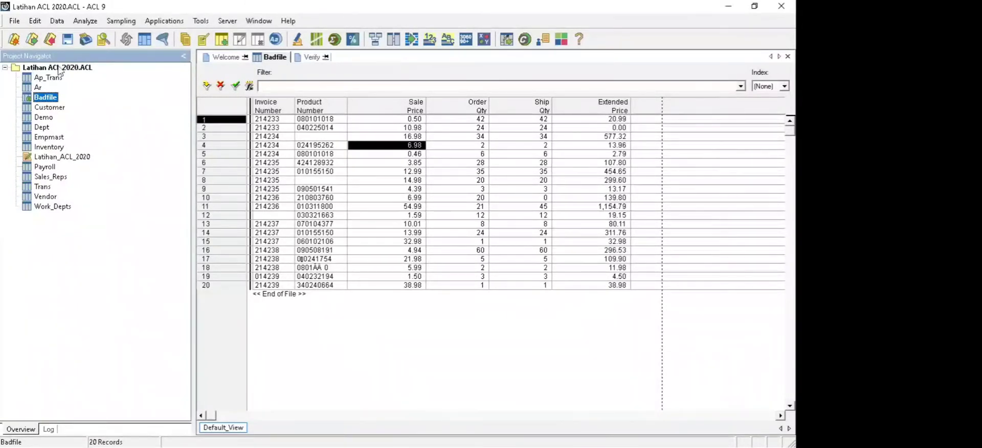
- Start a new table in the Latihan ACL 2020 project with the disk file Trans_May from Sample Data Files as its source
click(59, 71)
right_click(59, 70)
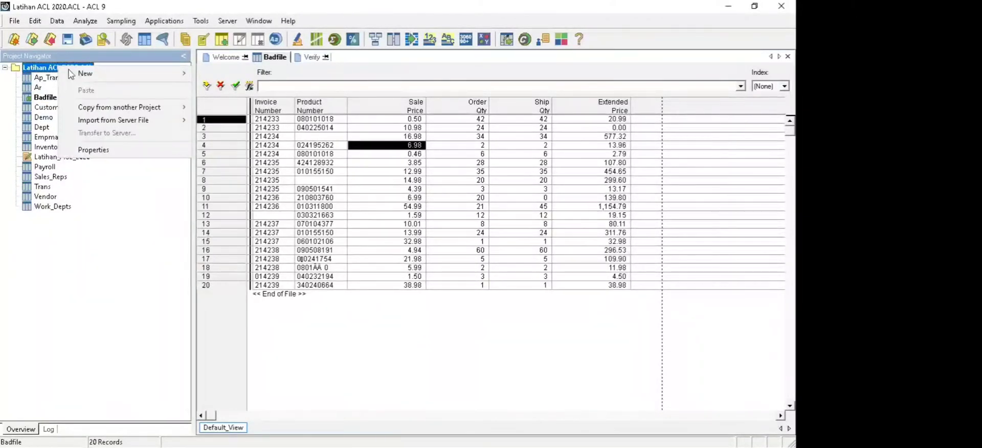
mouse_move(132, 74)
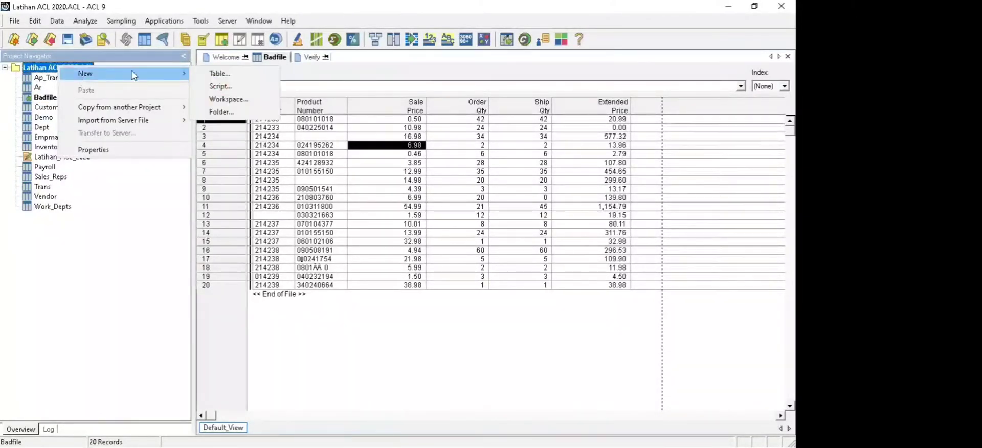
click(211, 73)
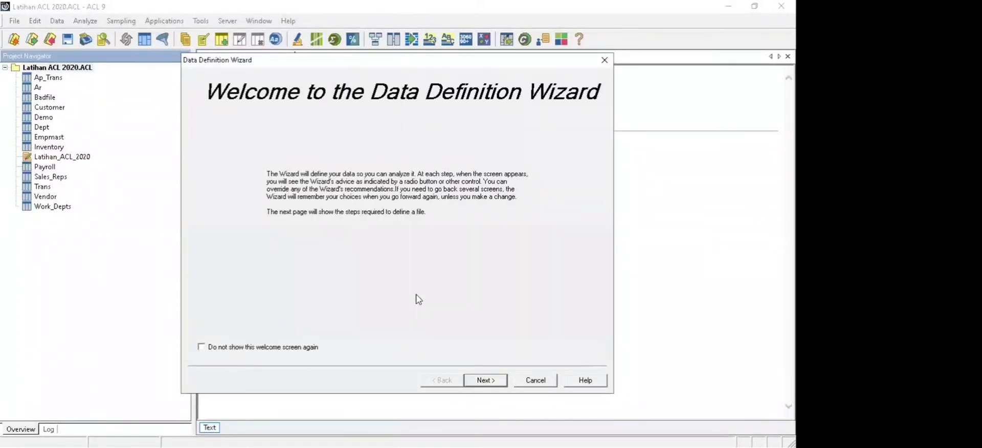
click(494, 381)
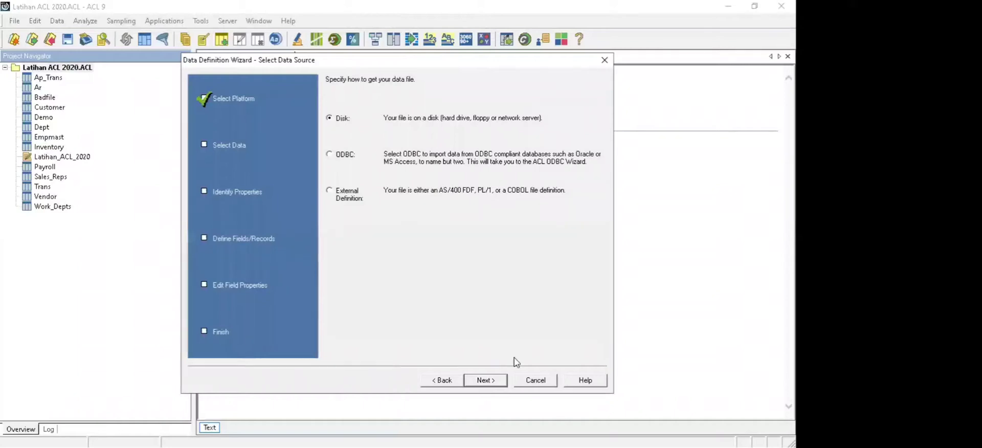
click(495, 380)
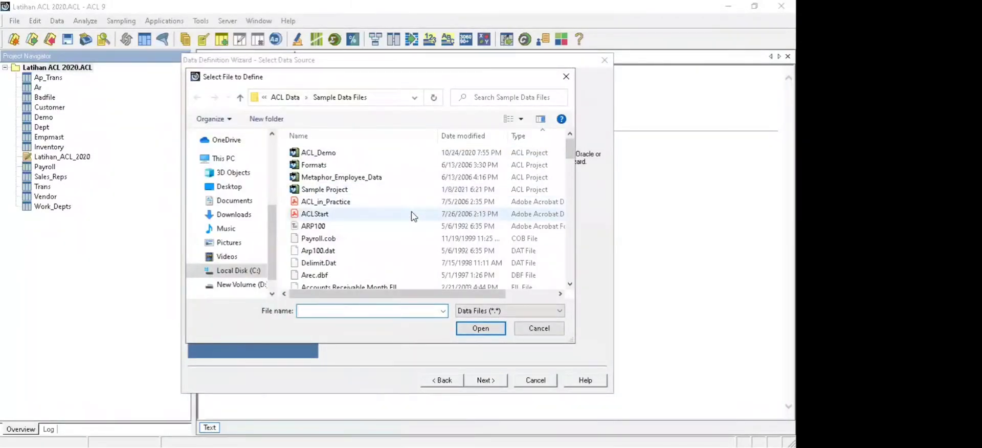
scroll(423, 203, down, 4)
scroll(422, 204, down, 15)
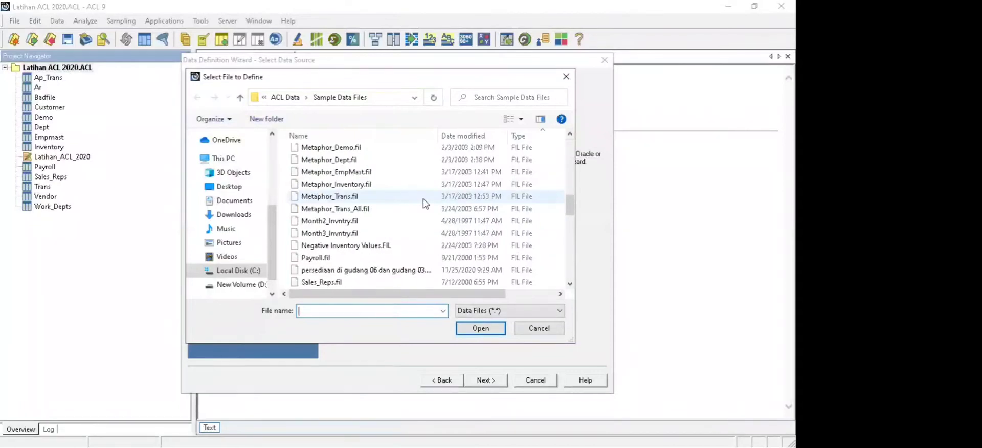
scroll(419, 205, down, 2)
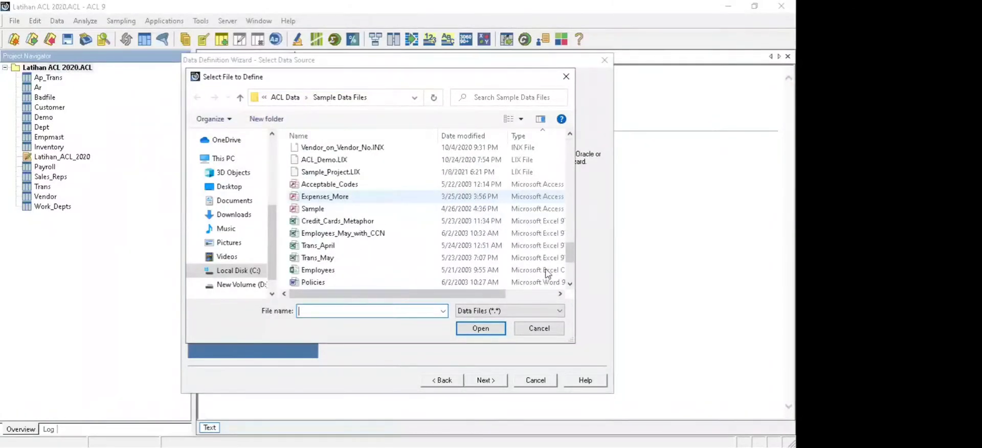
double_click(352, 259)
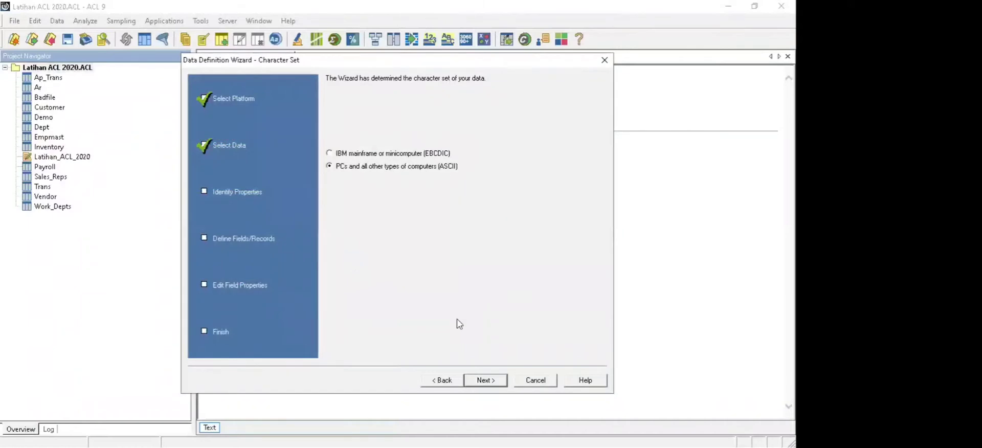
- Accept the ASCII character set and Excel file format, and choose the Trans2_May worksheet as the data source
click(488, 380)
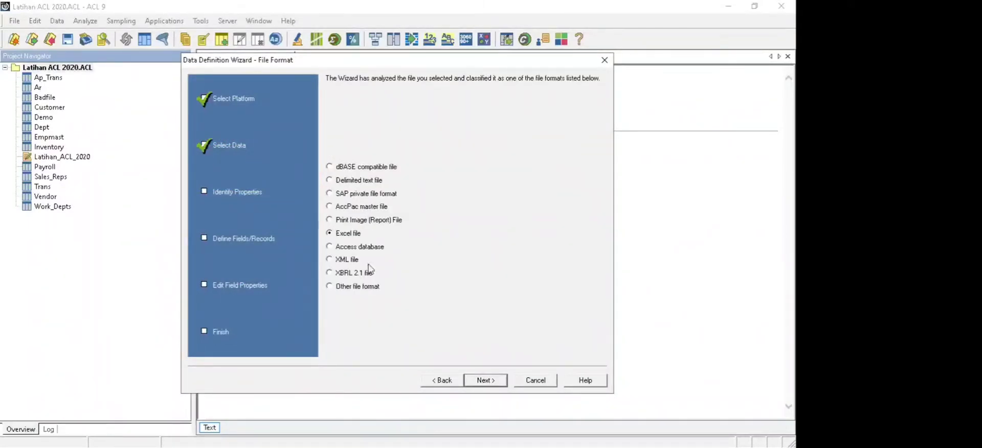
click(485, 380)
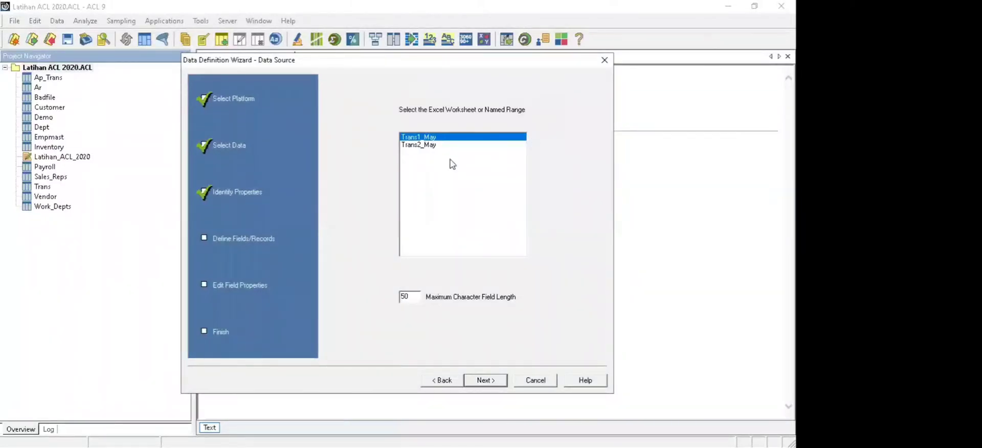
click(436, 146)
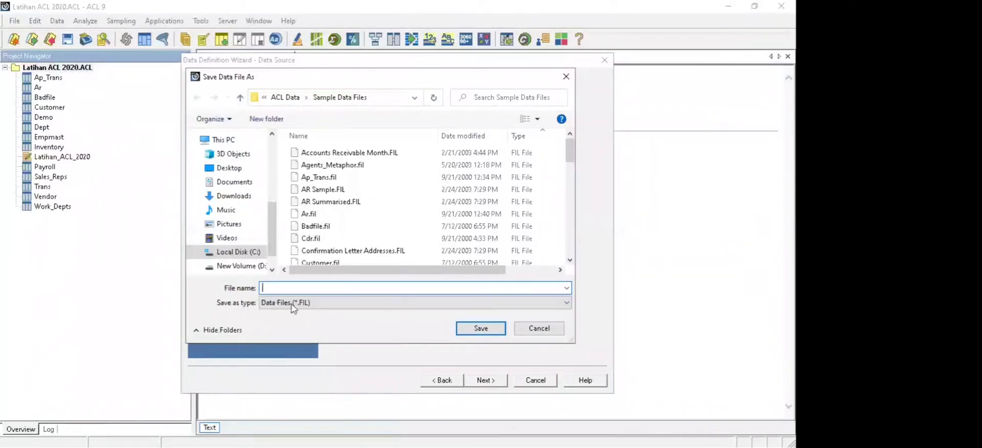
- Save the data file as Trans2_May in the Latihan ACL 2021 folder on drive D and finish creating the Trans2_May table
key(Tab)
key(shift+Tab)
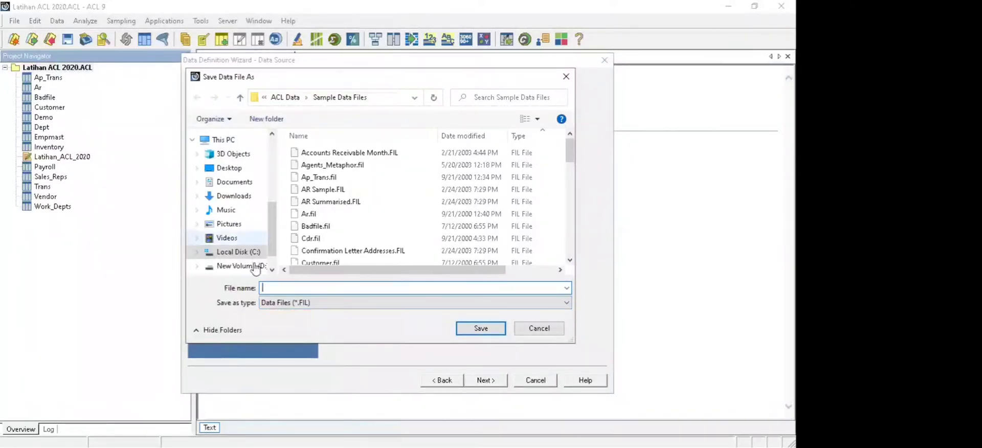
click(256, 268)
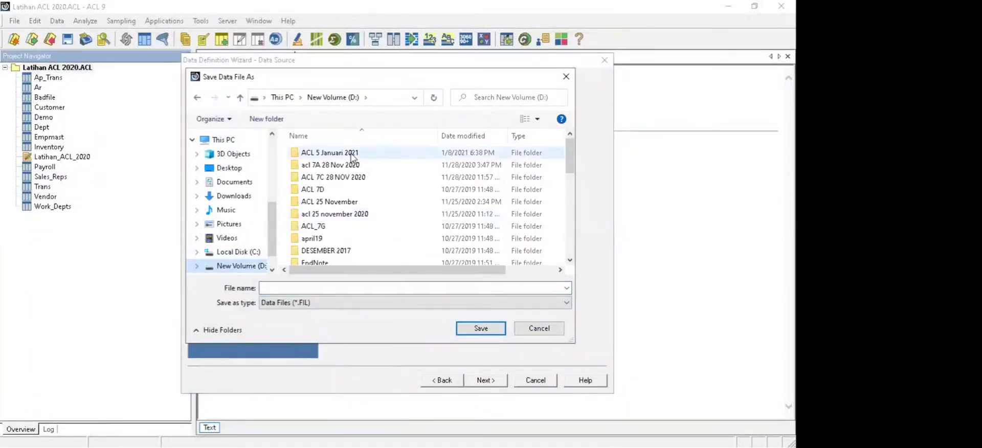
scroll(351, 231, down, 3)
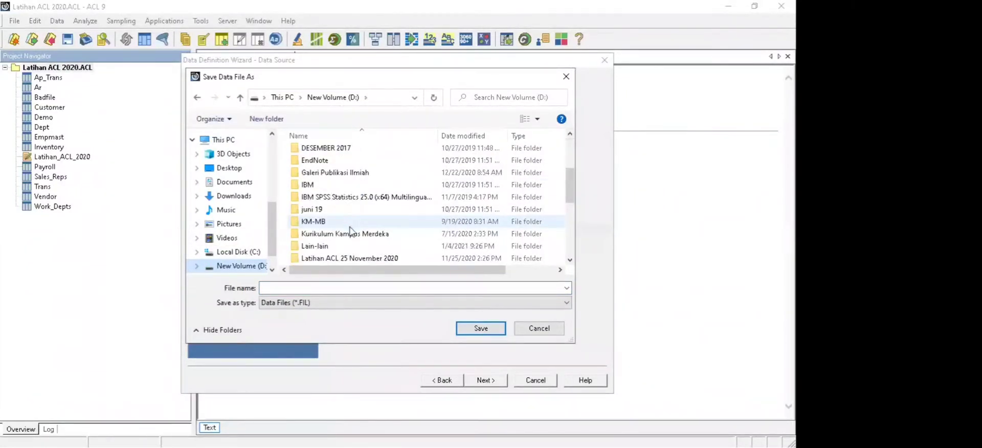
scroll(350, 231, down, 3)
scroll(351, 231, up, 8)
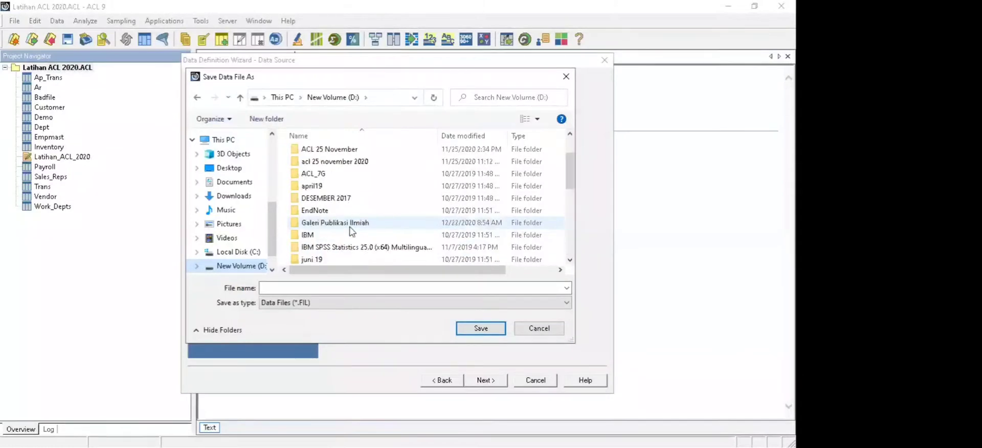
scroll(351, 231, down, 4)
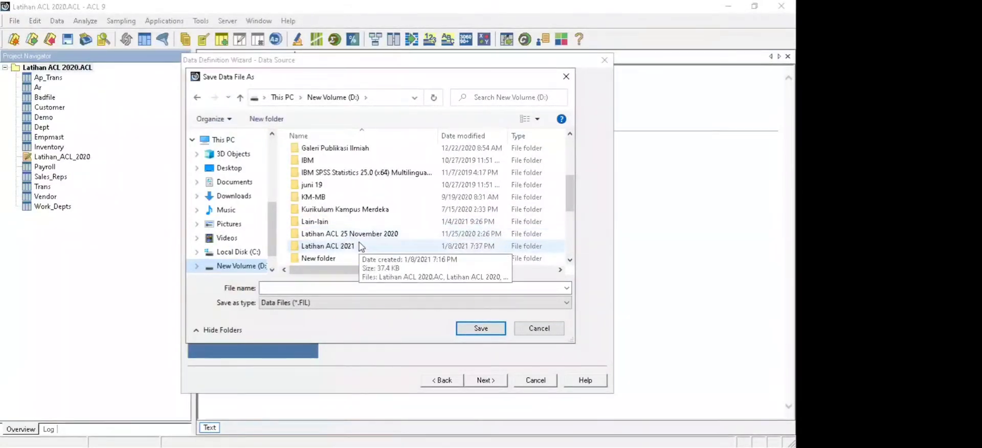
double_click(360, 246)
click(341, 289)
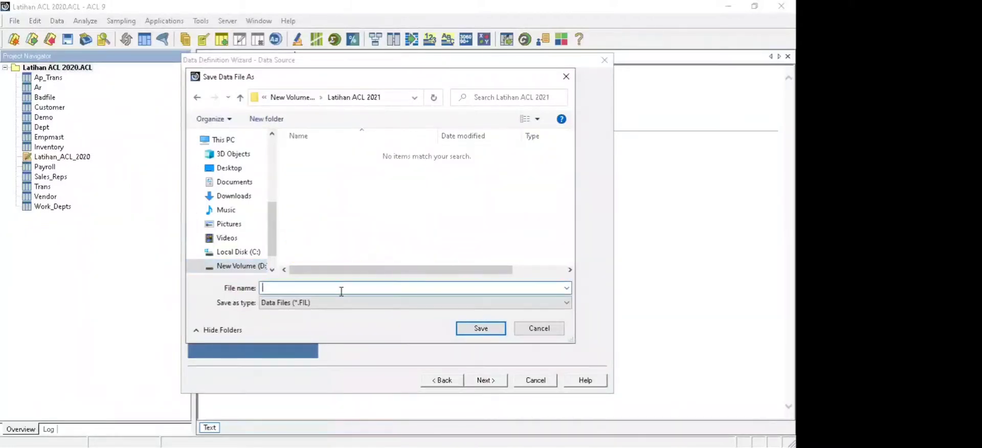
text(Trans2_May)
click(547, 306)
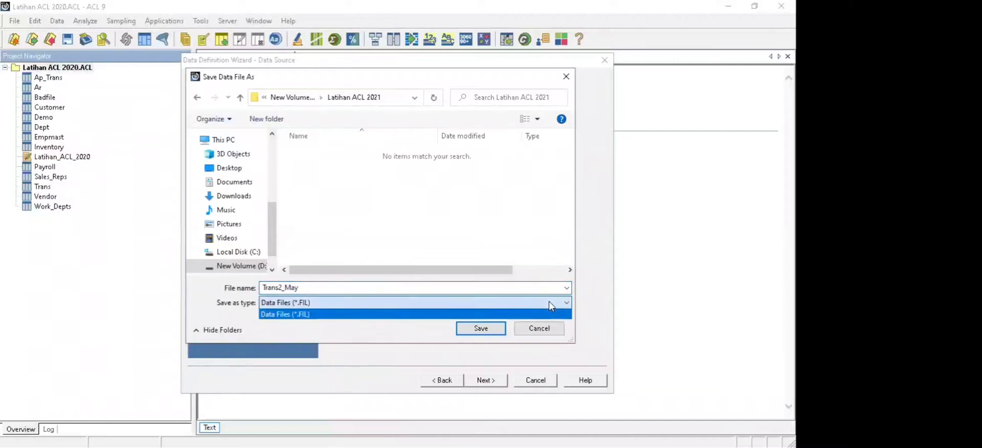
click(546, 305)
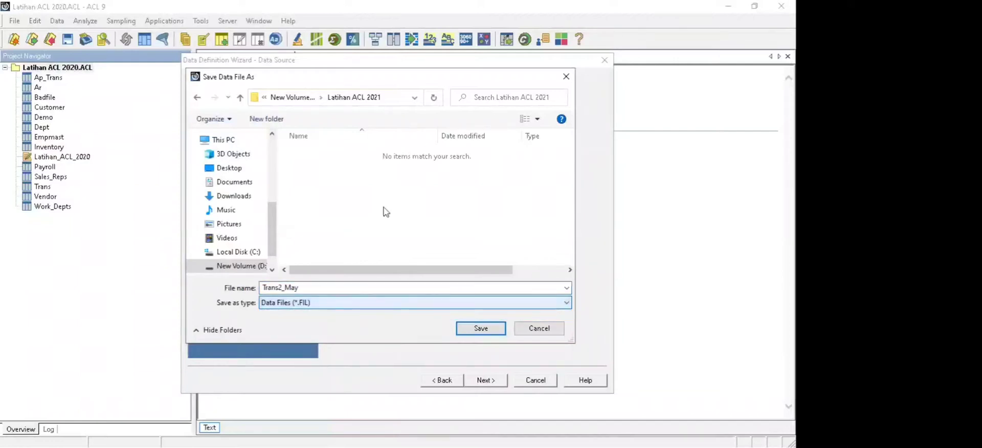
click(476, 331)
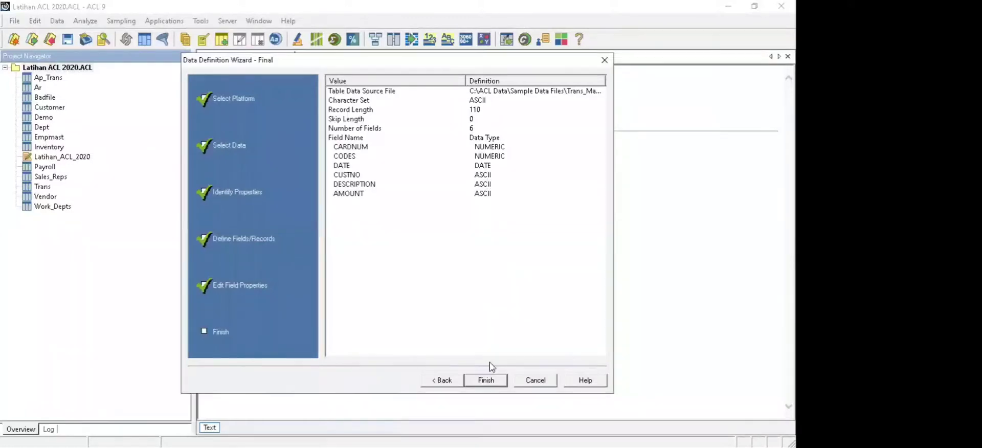
click(492, 381)
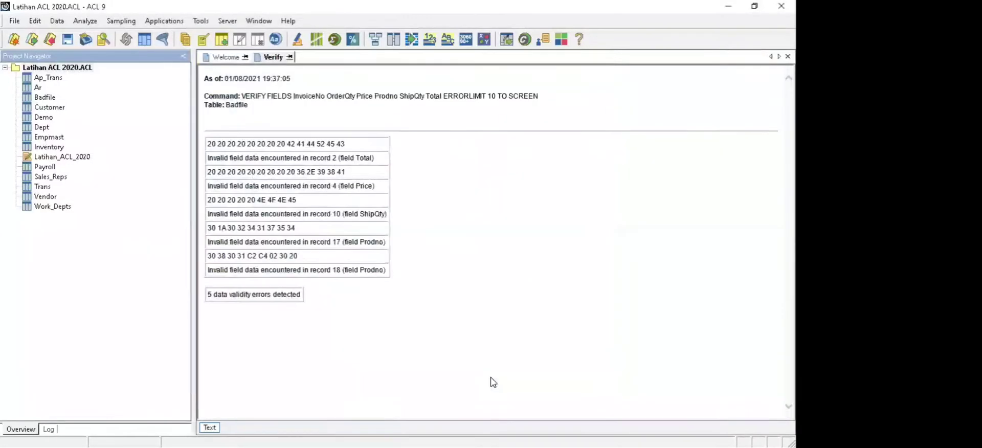
click(459, 213)
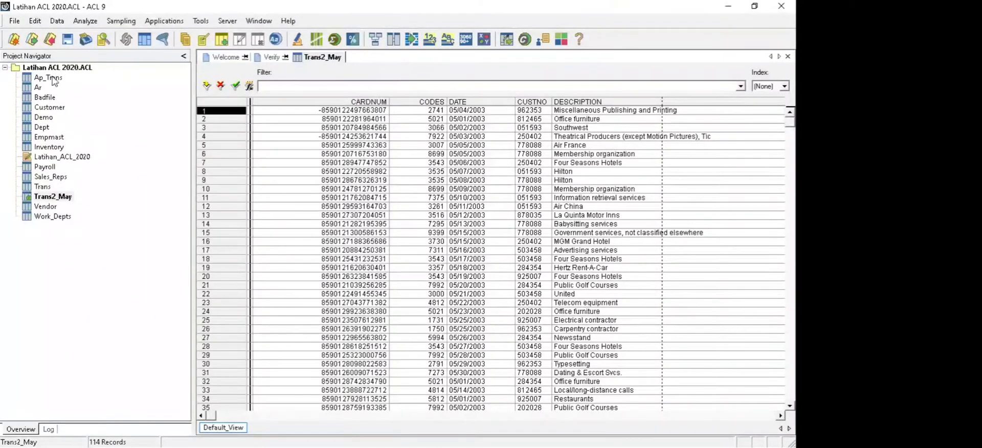
- Verify all fields of the Trans2_May table, from AMOUNT through DESCRIPTION, with the results shown on screen
click(57, 21)
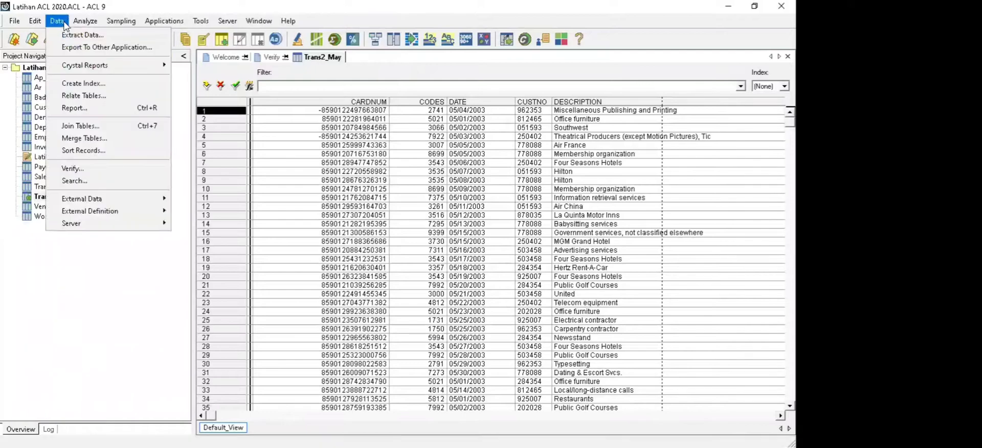
click(100, 169)
click(323, 160)
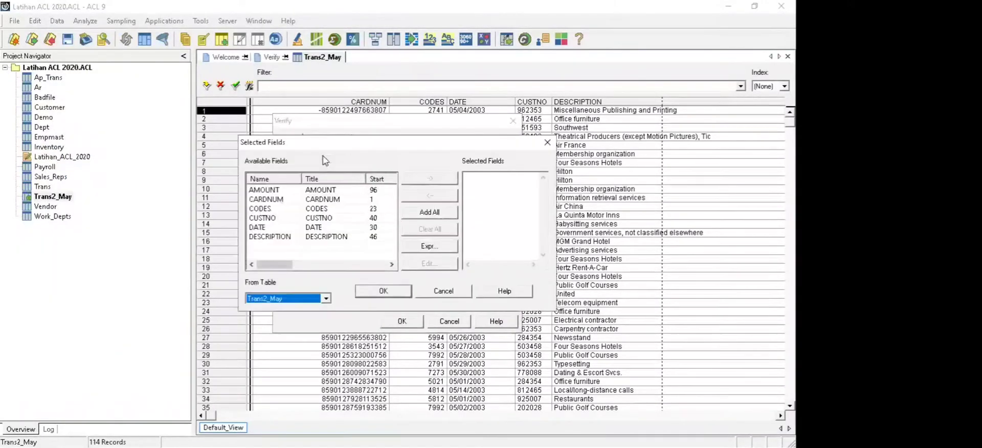
click(445, 214)
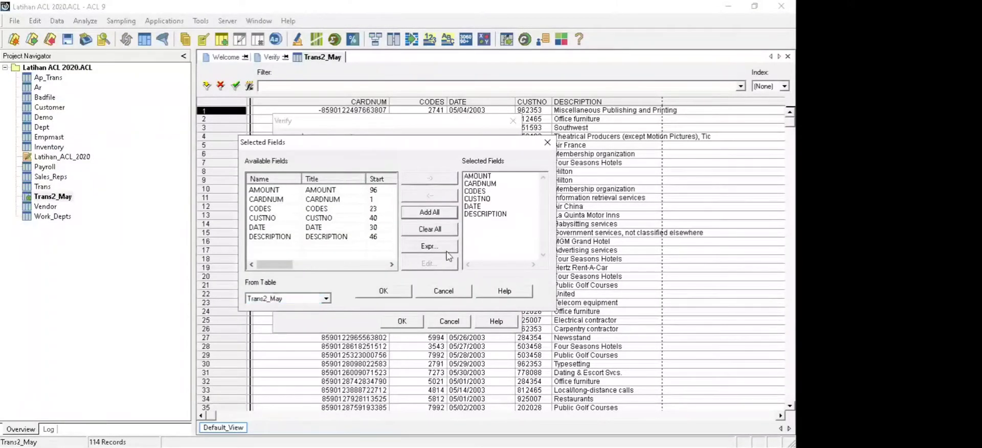
click(395, 296)
click(402, 321)
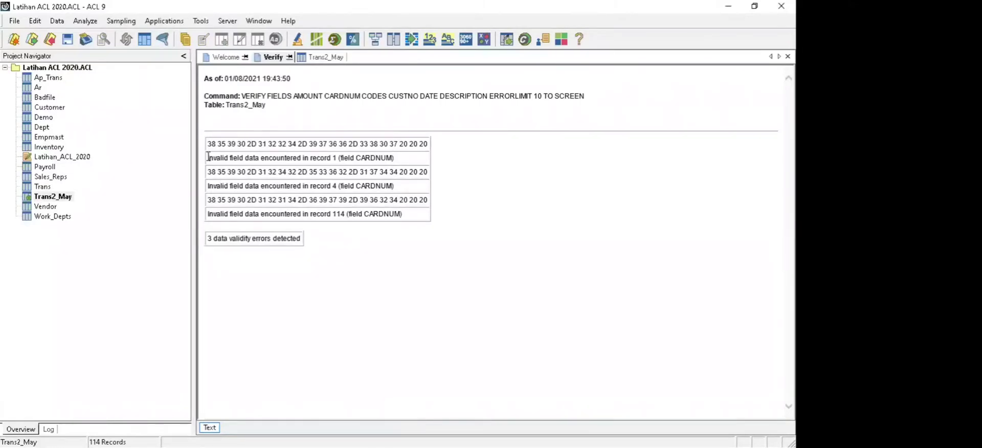
- Examine each CARDNUM entry reported in the Trans2_May verification results
drag(208, 158, 390, 161)
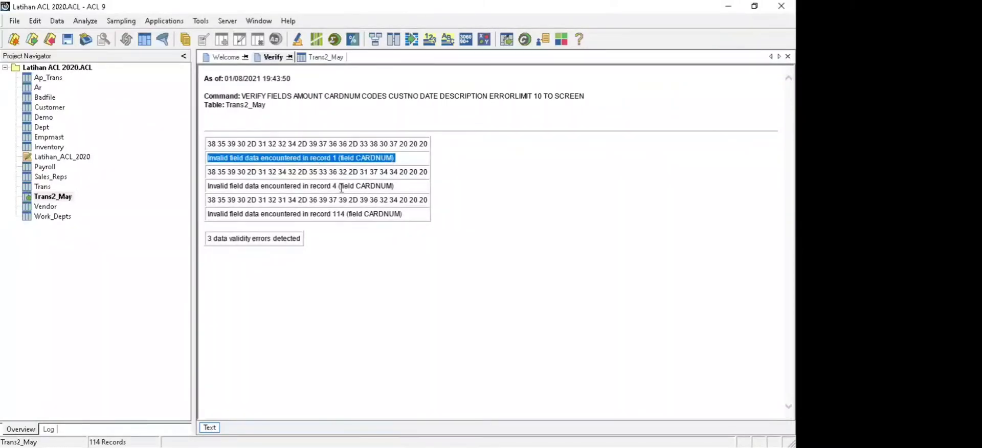
drag(339, 186, 394, 186)
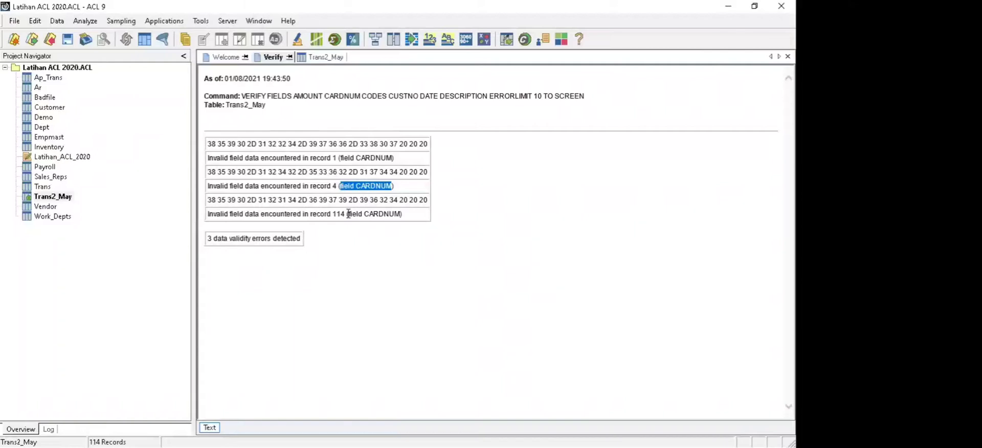
drag(348, 214, 387, 215)
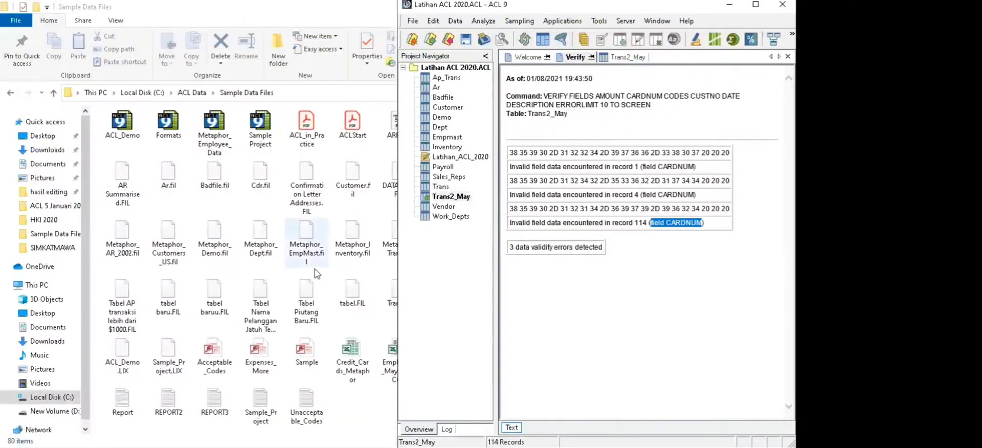
- Switch to File Explorer, open the Trans_May workbook from Sample Data Files in Excel, and enlarge its window beside ACL
click(362, 421)
scroll(378, 241, down, 5)
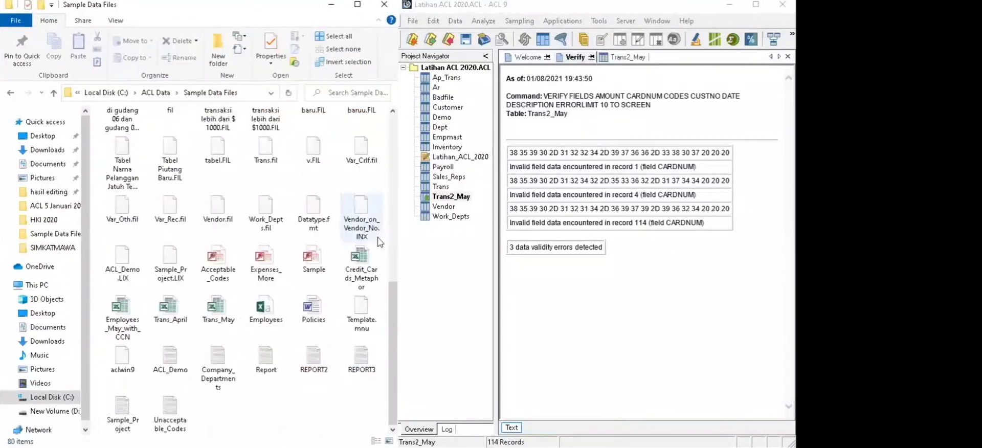
click(226, 315)
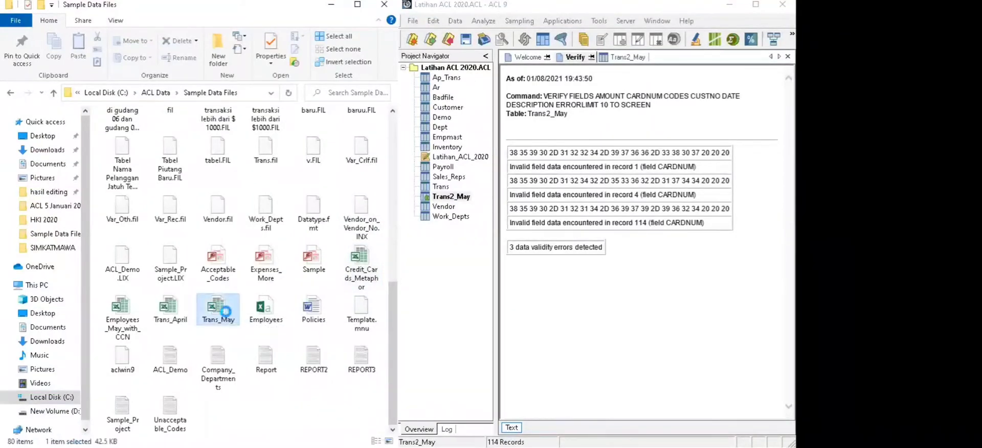
double_click(227, 316)
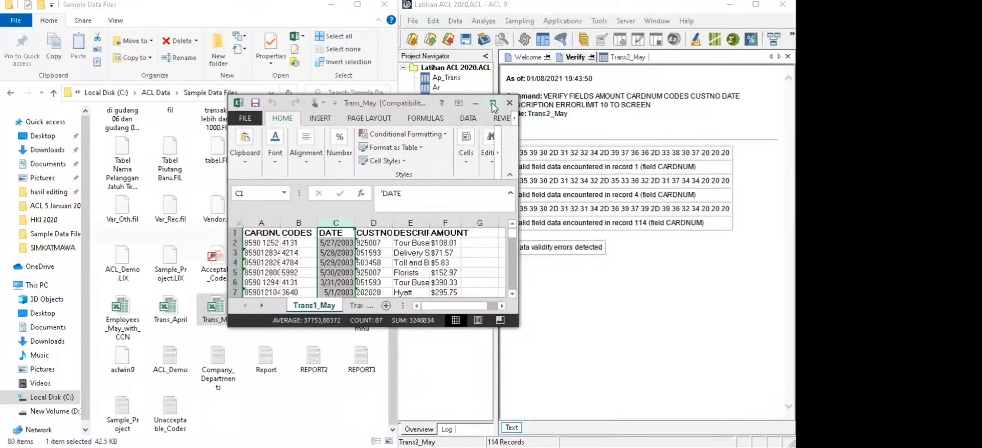
click(492, 104)
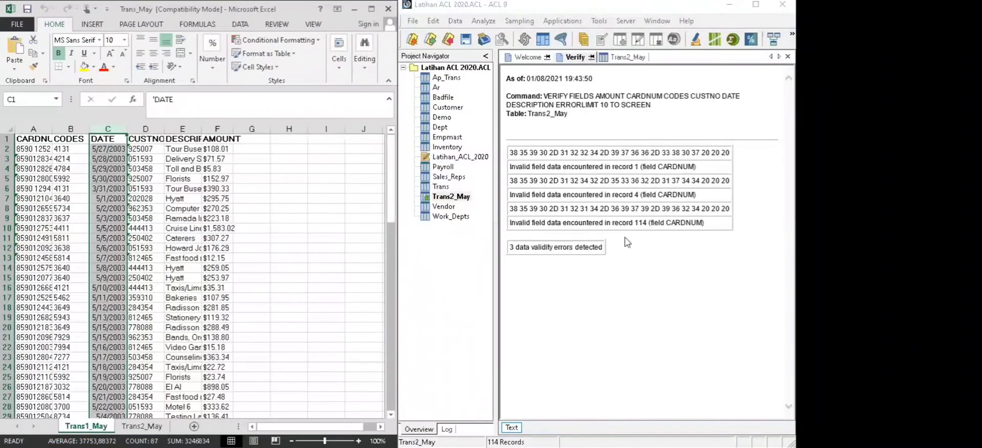
- Display the Trans2_May worksheet of the Trans_May workbook and clear the column selection
click(637, 262)
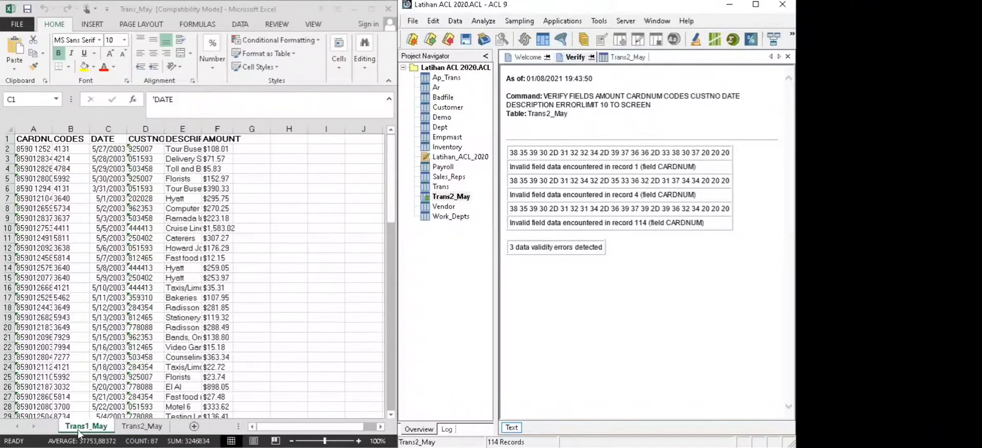
click(146, 429)
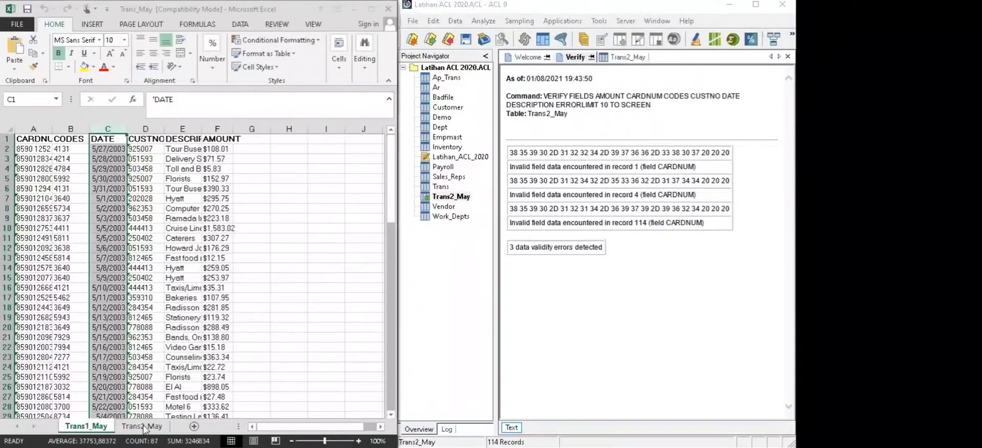
click(145, 427)
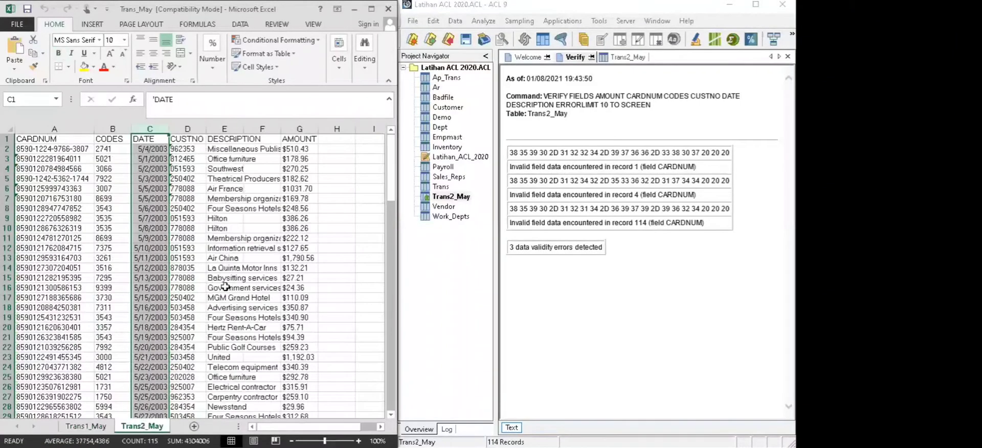
click(351, 278)
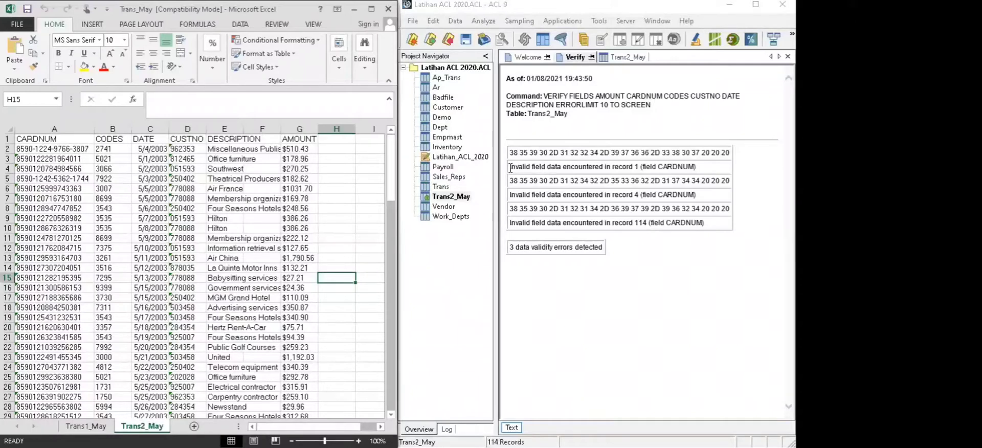
- Compare the verification entry for record 1 with the CARDNUM value in row 2 of the Trans2_May worksheet
drag(510, 167, 697, 169)
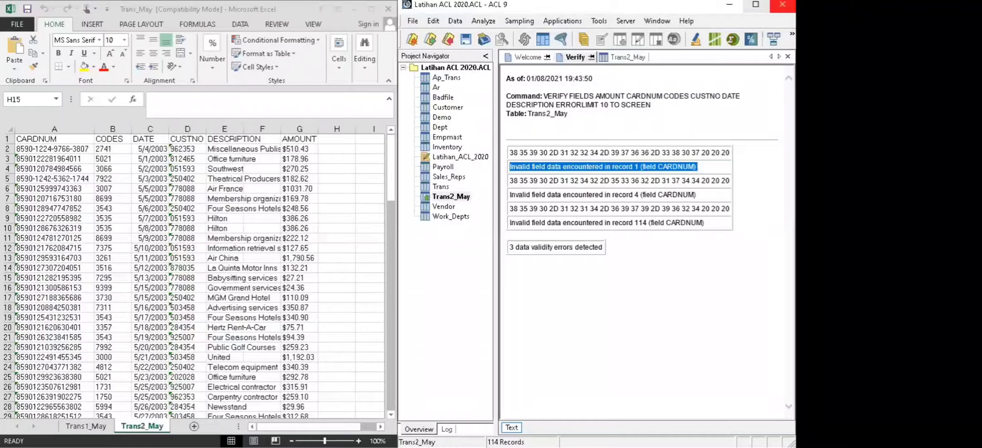
click(53, 138)
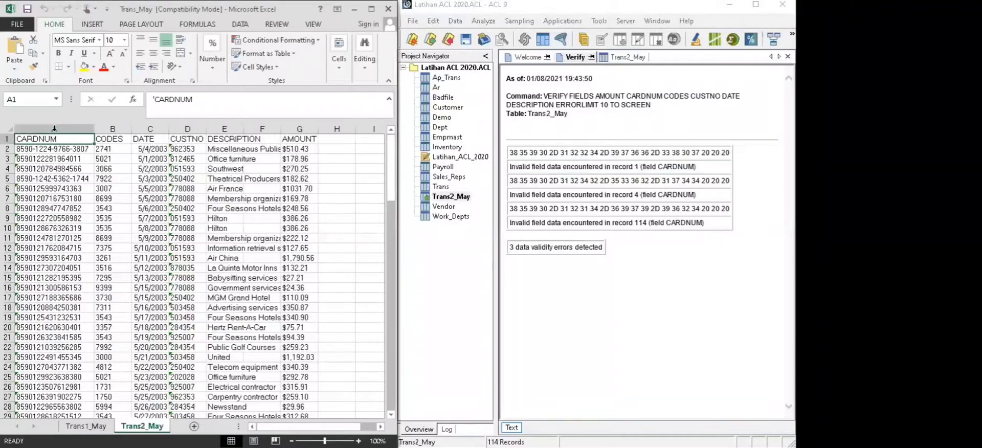
click(54, 129)
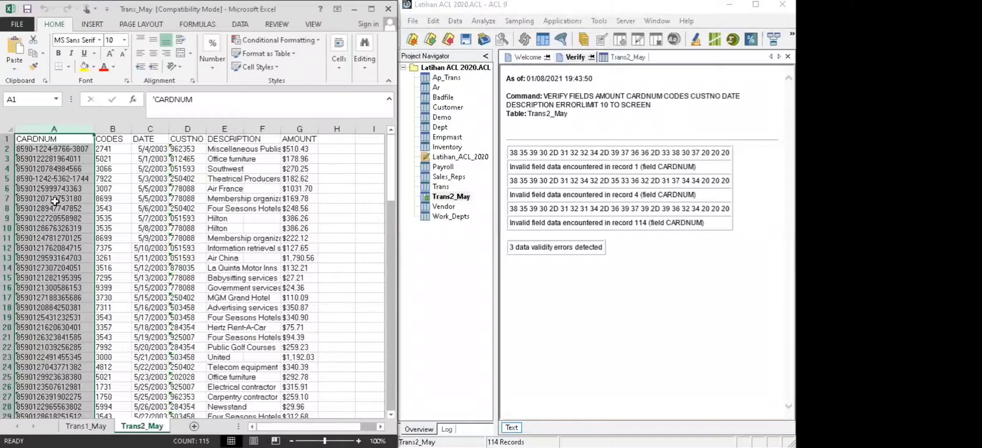
click(6, 148)
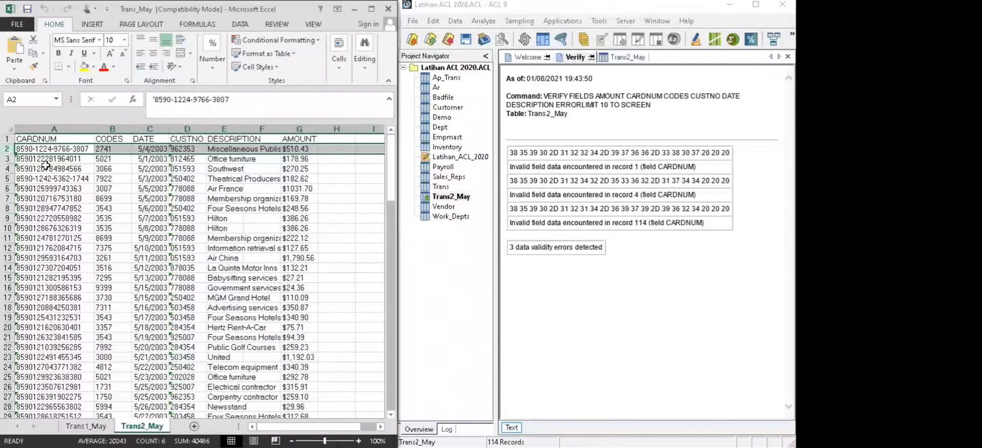
click(46, 149)
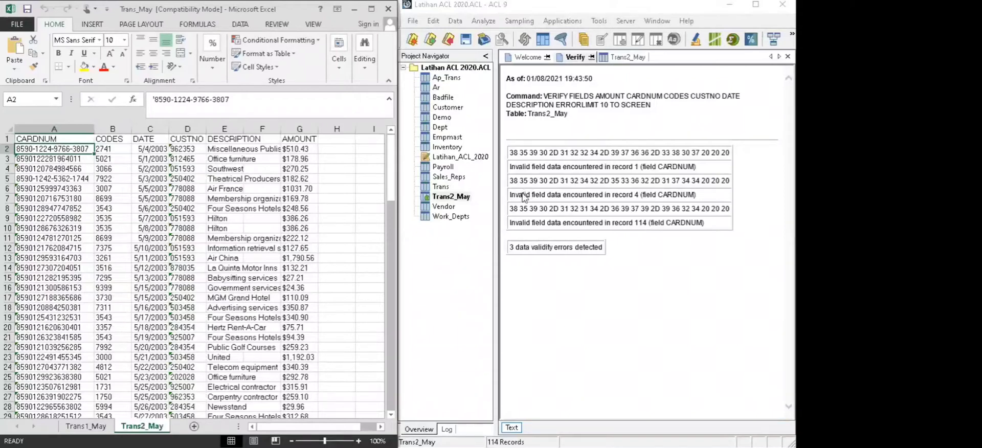
- Compare the verification entry for record 4 with the CARDNUM value in row 5 of the worksheet
drag(509, 195, 703, 194)
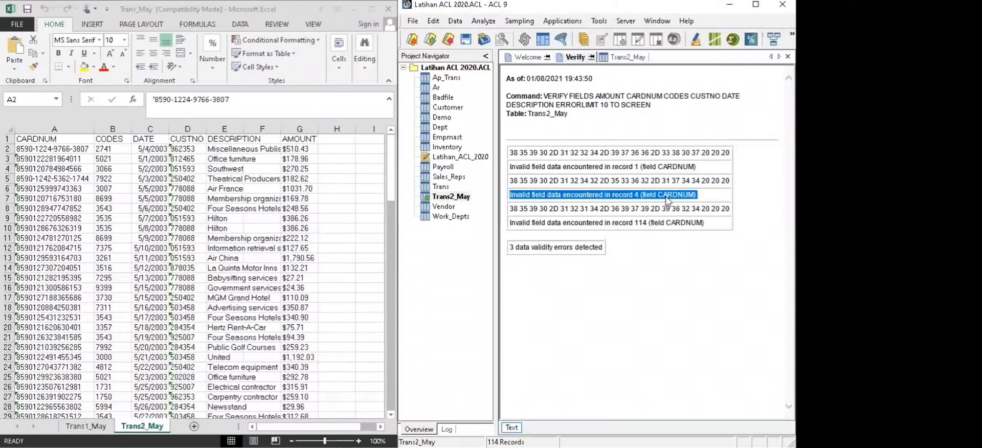
click(51, 160)
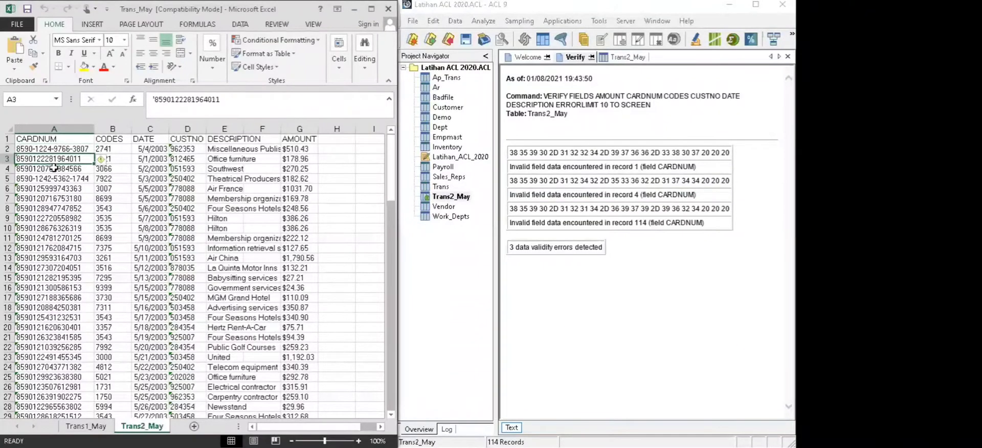
click(56, 168)
click(57, 177)
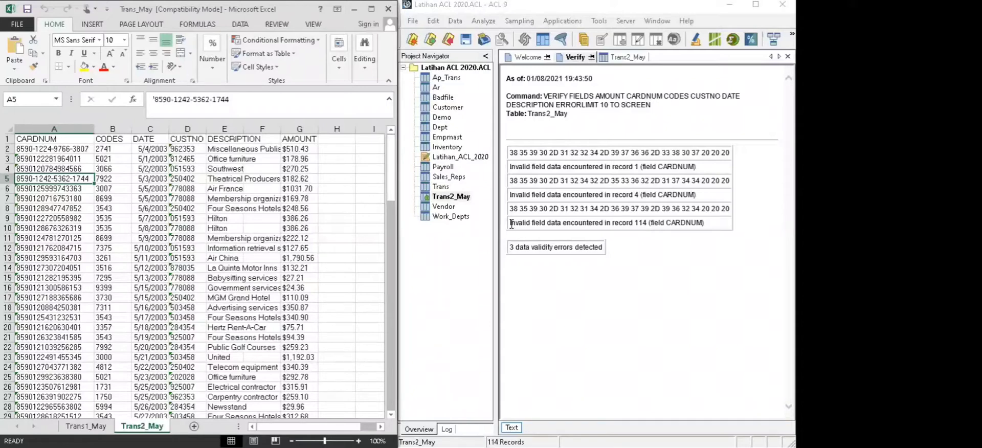
- Compare the verification entry for record 114 with the last CARDNUM value, in row 115 of the worksheet
drag(510, 223, 715, 229)
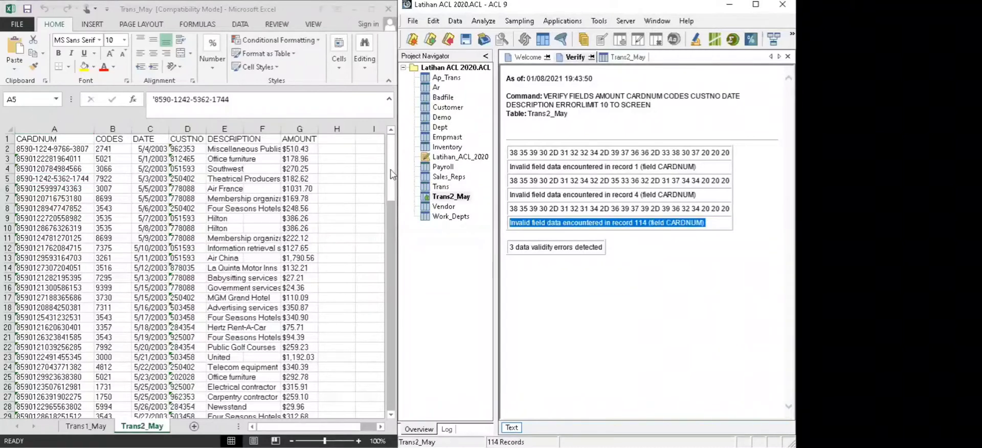
click(396, 252)
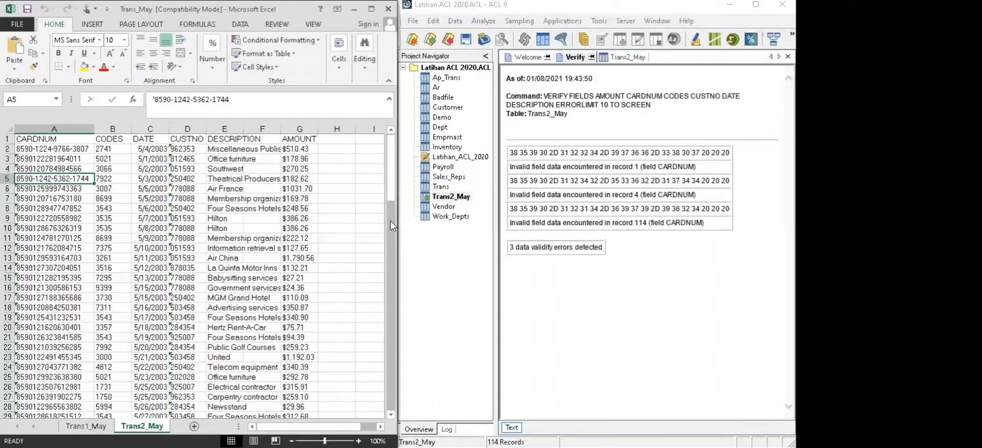
drag(390, 219, 391, 410)
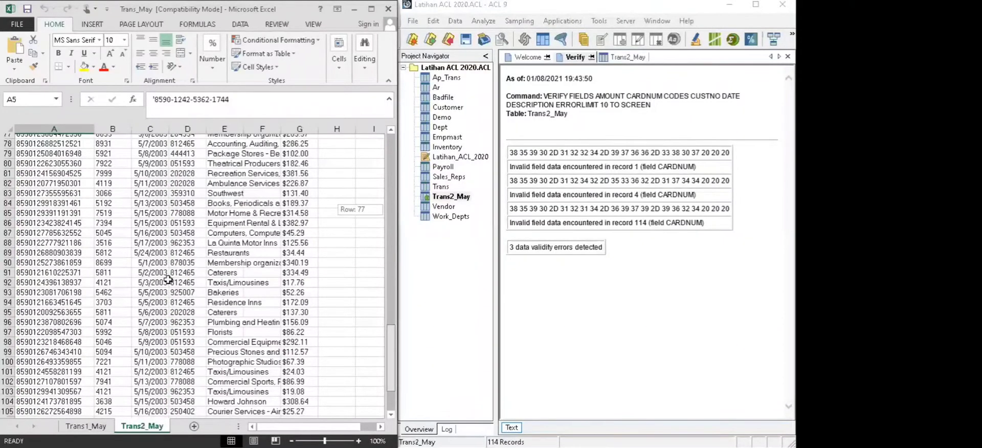
key(ctrl+Down)
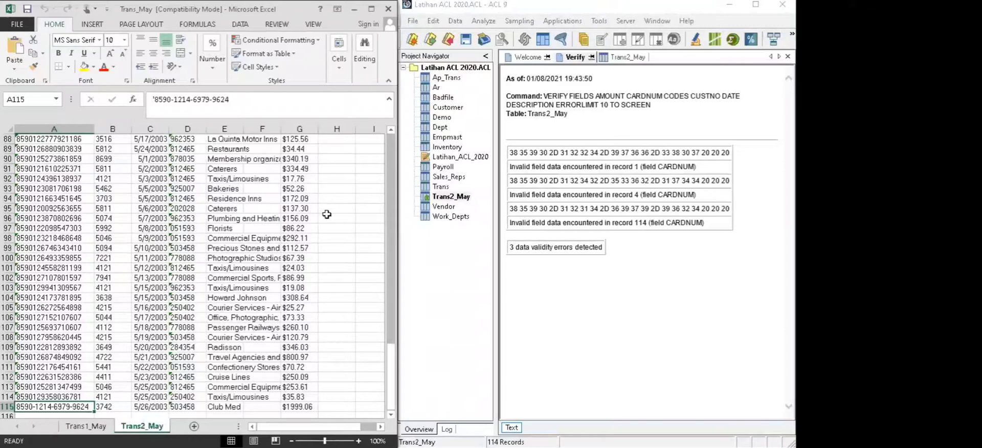
click(369, 288)
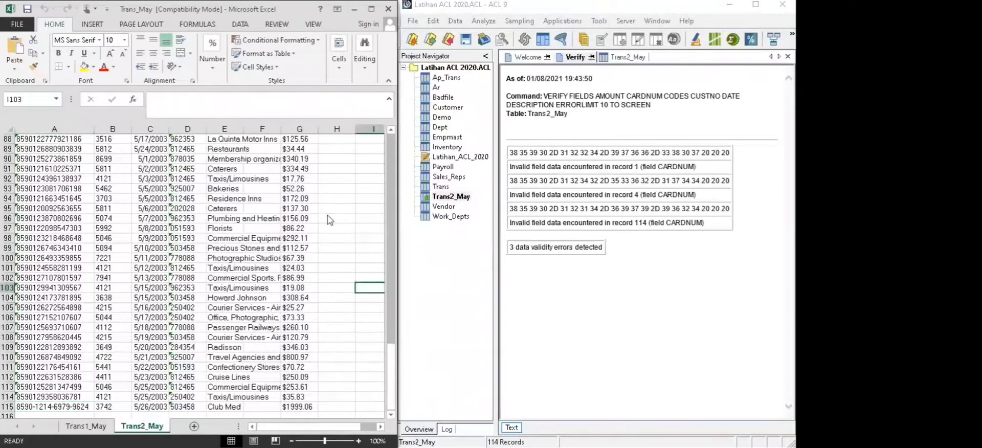
- Return from Excel to the Latihan ACL 2020 project in ACL and open the Ap_Trans table
click(18, 25)
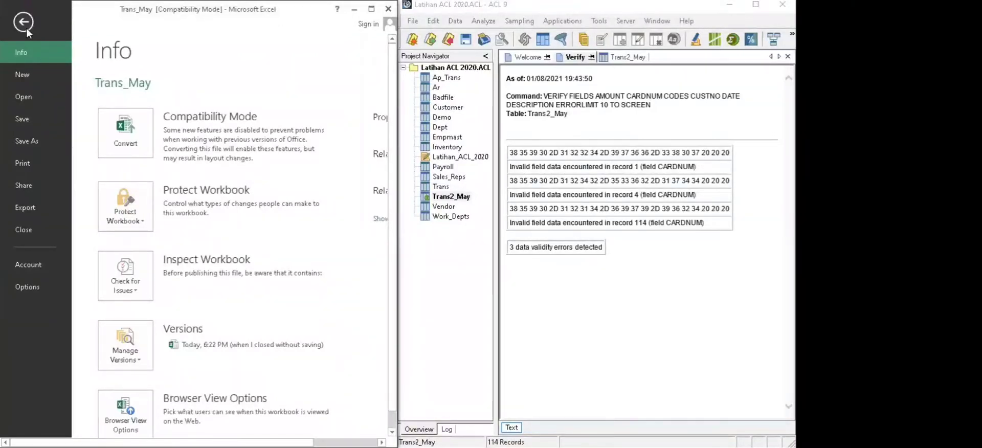
click(643, 242)
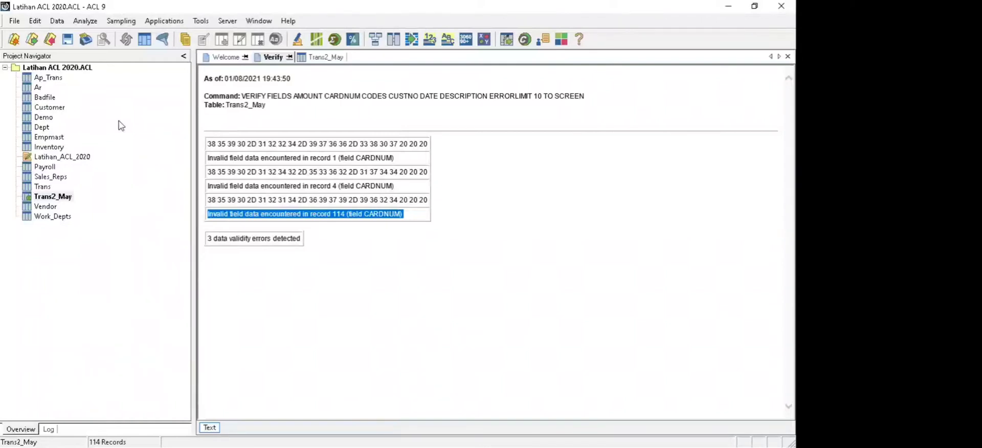
click(41, 78)
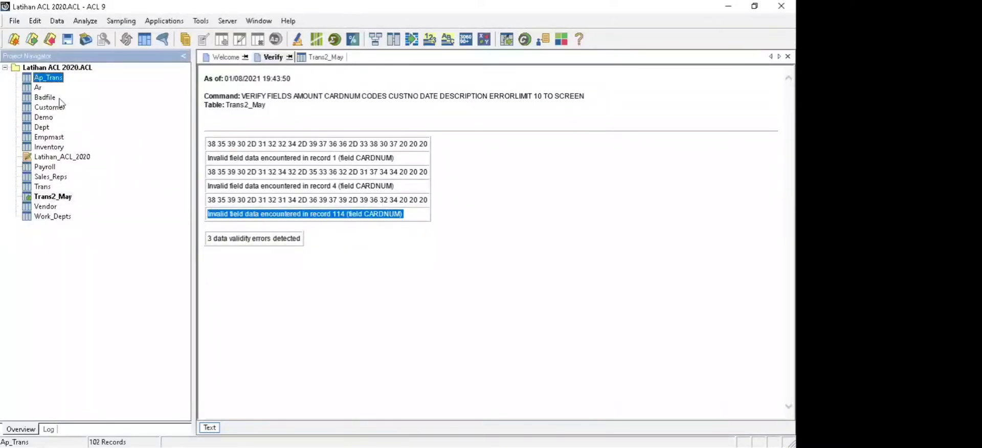
double_click(41, 79)
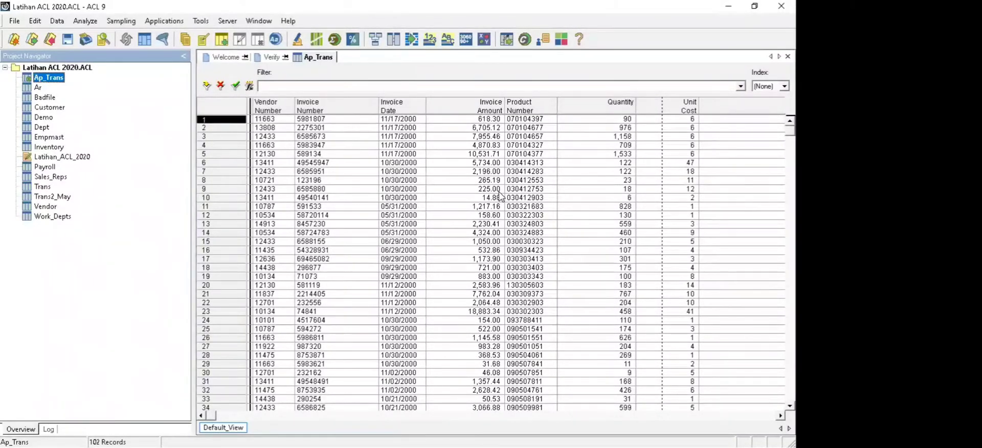
- Open the Ar table and start extracting its records with an If condition
double_click(36, 88)
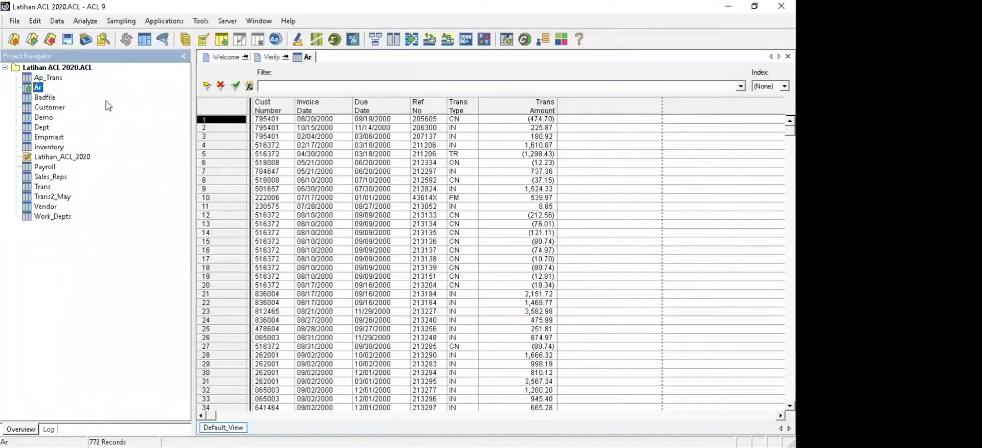
click(57, 21)
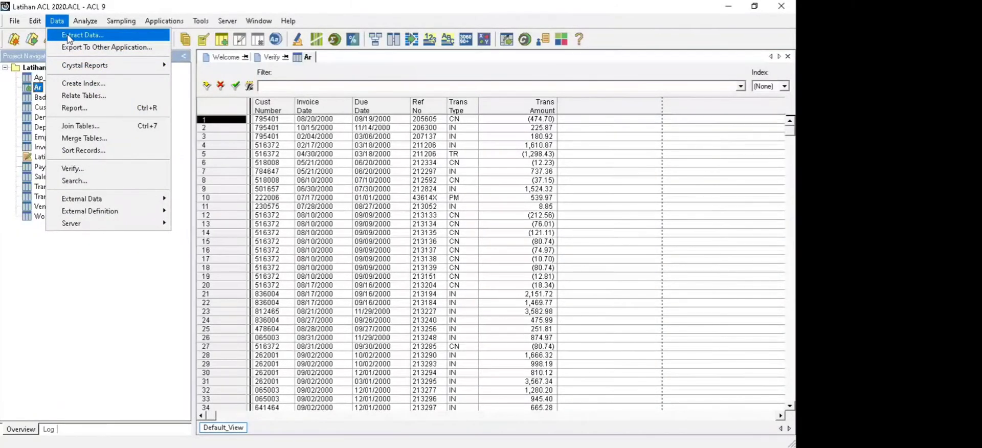
click(69, 35)
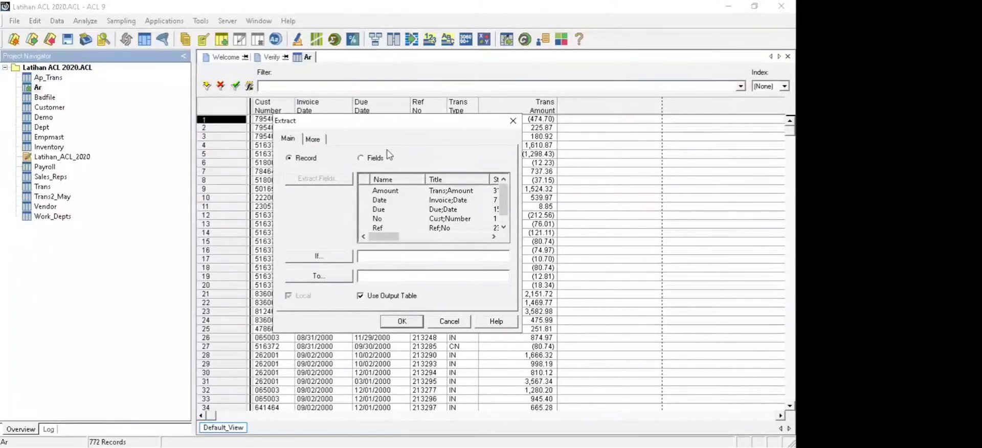
click(330, 255)
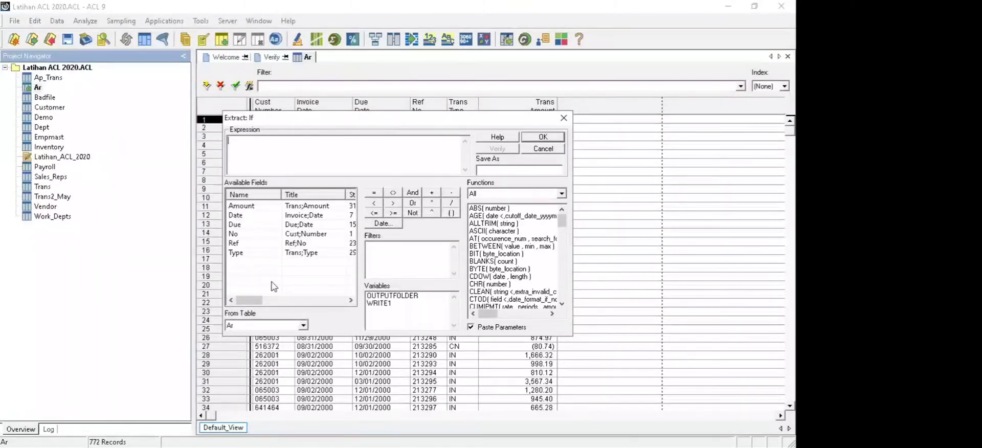
- Begin the extraction condition by requiring the invoice Date to be >= September 1, 2000
double_click(296, 219)
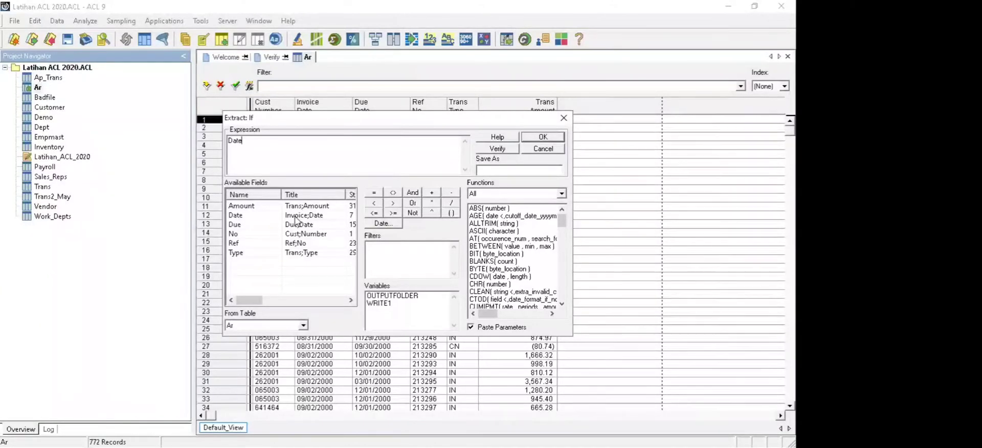
click(395, 213)
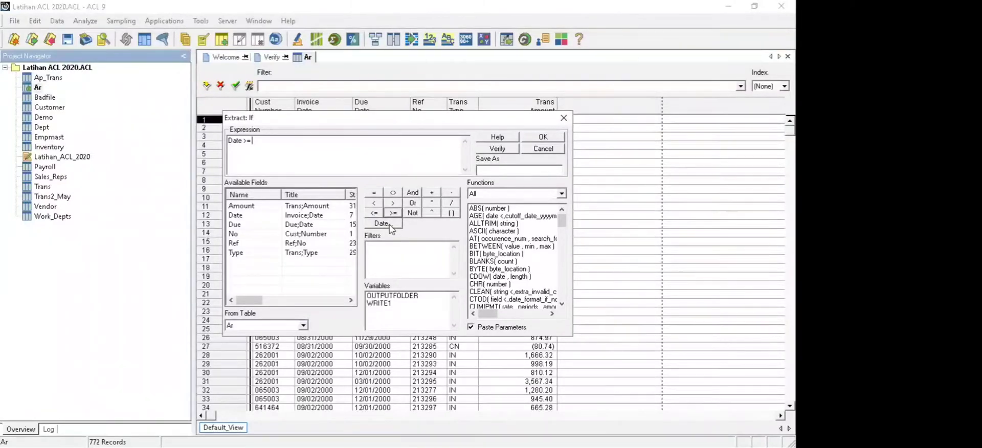
click(390, 225)
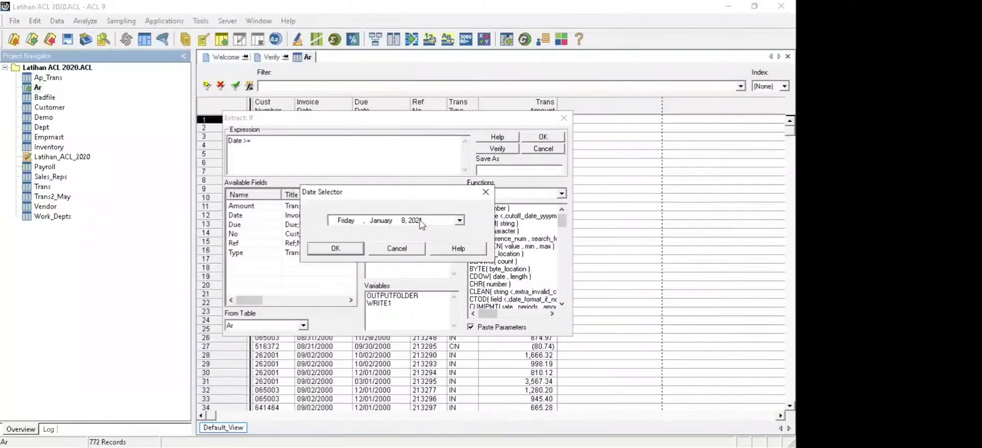
click(421, 221)
text(2020)
click(403, 220)
text(1)
click(387, 222)
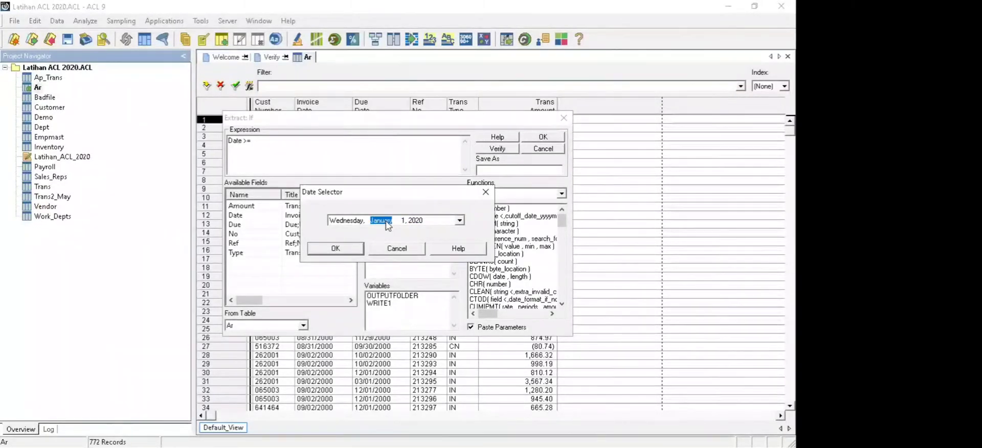
key(Down)
key(Down)
key(Down)
key(Down)
click(417, 224)
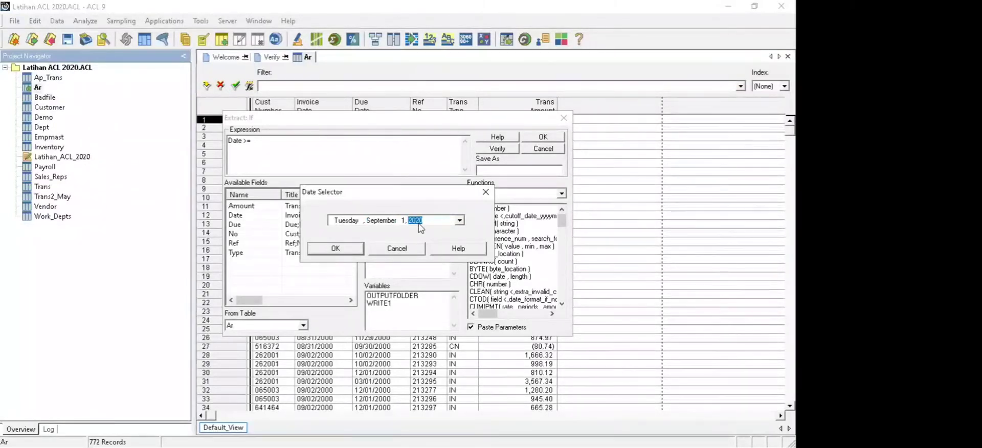
text(2000)
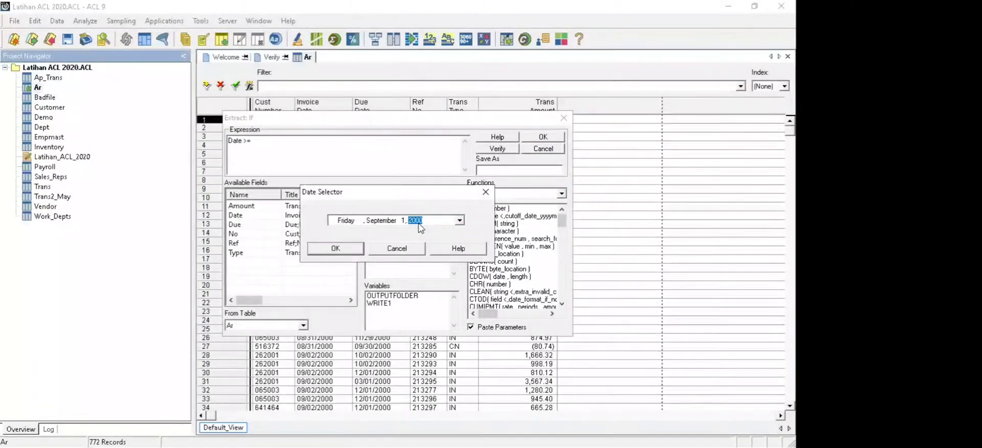
click(336, 248)
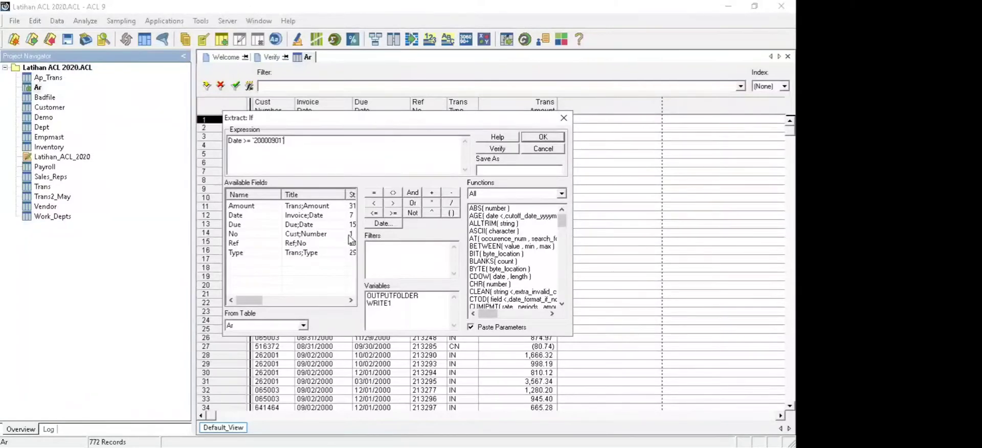
- Add an AND criterion requiring the invoice Date to be <= September 30, 2000
click(417, 194)
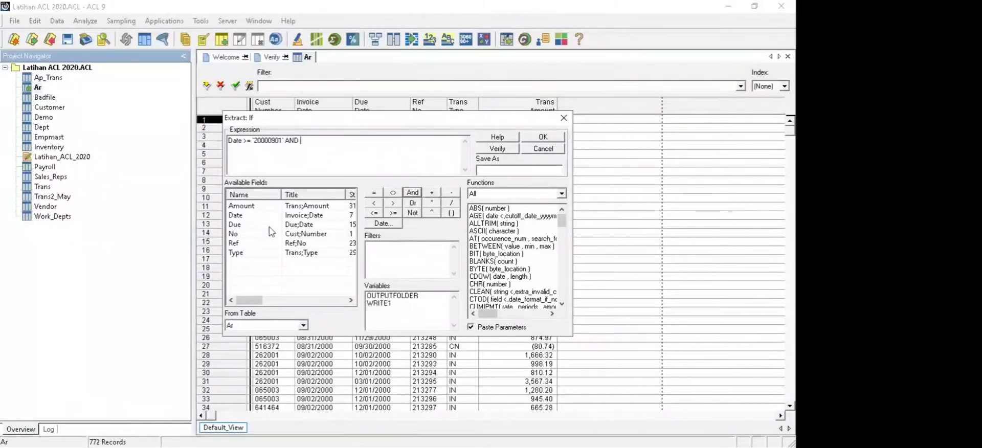
double_click(296, 218)
click(374, 212)
click(383, 224)
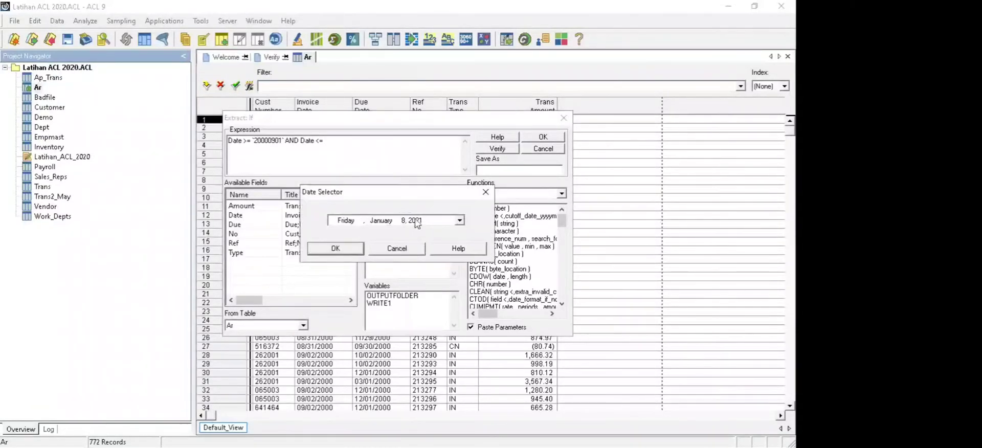
click(415, 220)
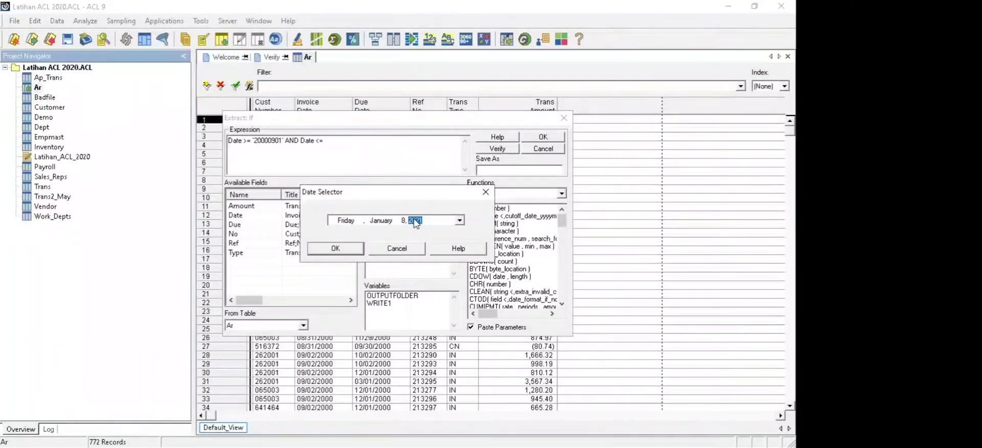
key(Down)
click(401, 220)
text(30)
click(387, 222)
text(12109)
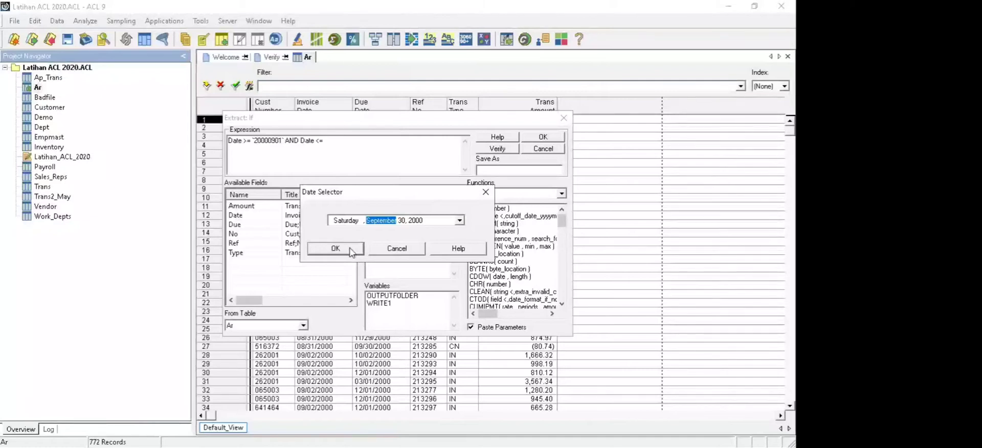
click(350, 250)
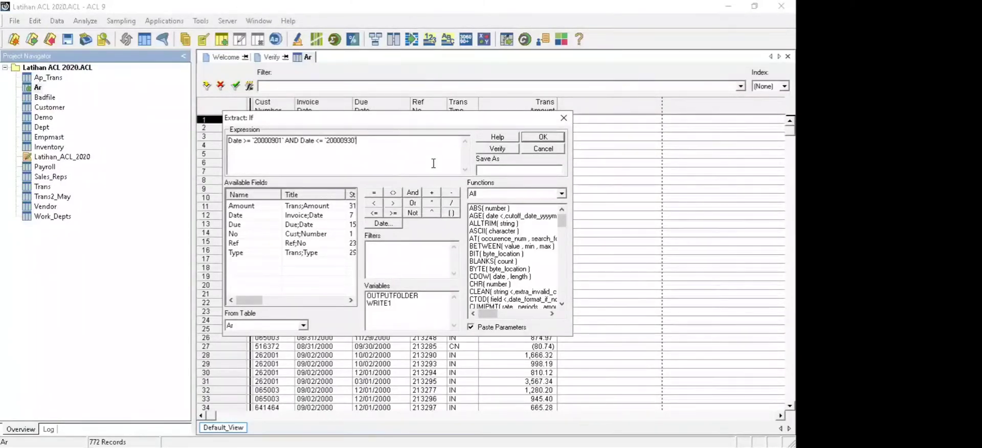
- Append "AND < 1000" to the condition and verify the expression
click(412, 192)
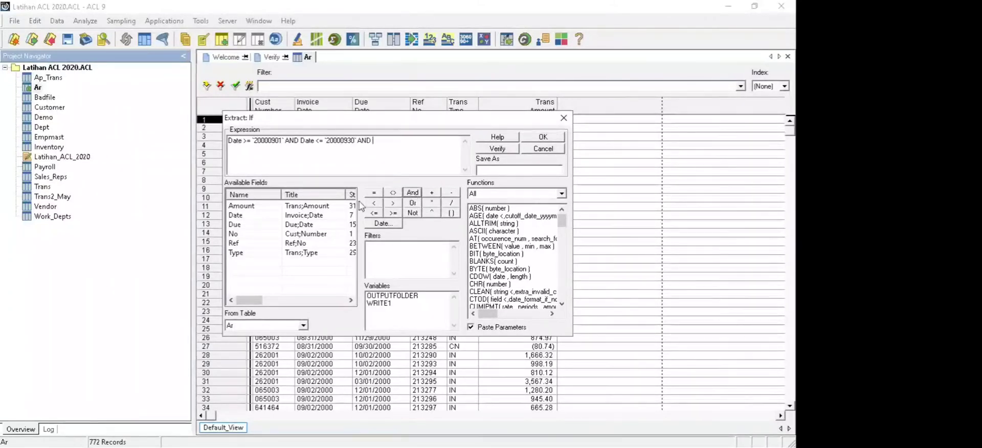
click(374, 203)
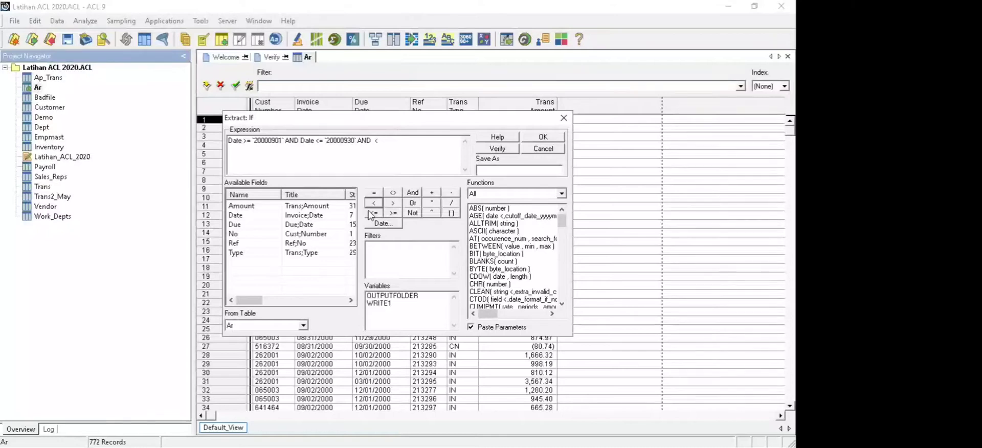
text(1000)
click(497, 148)
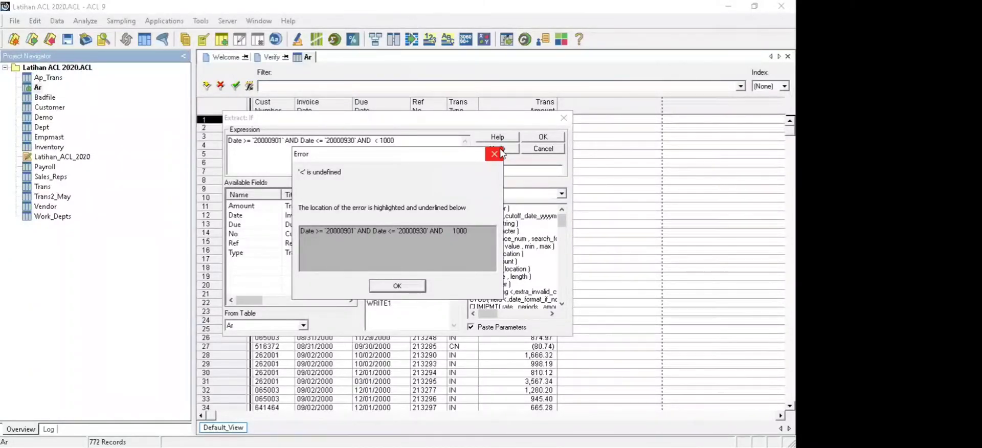
click(494, 153)
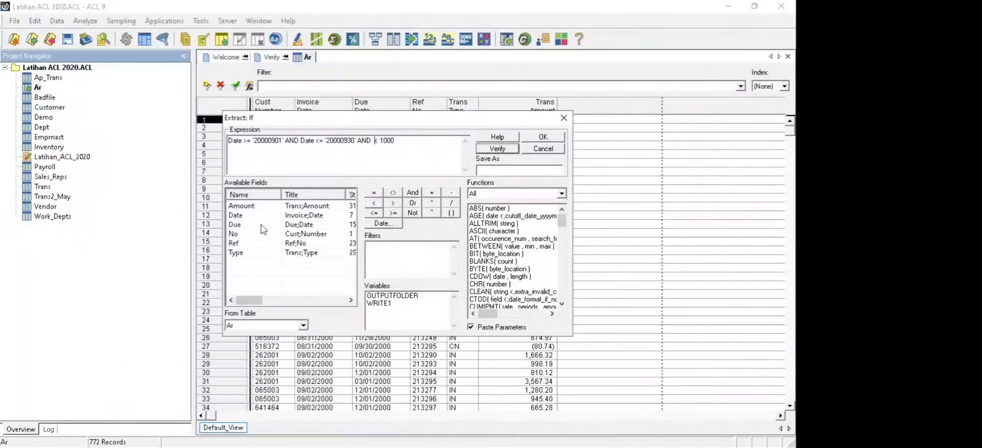
- Insert the Amount field before "< 1000", verify the expression again and accept it as the extraction condition
double_click(297, 209)
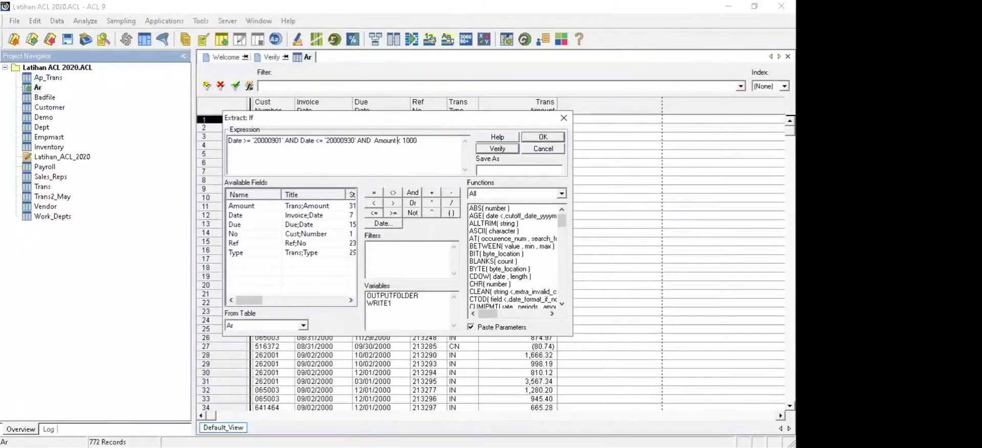
click(485, 151)
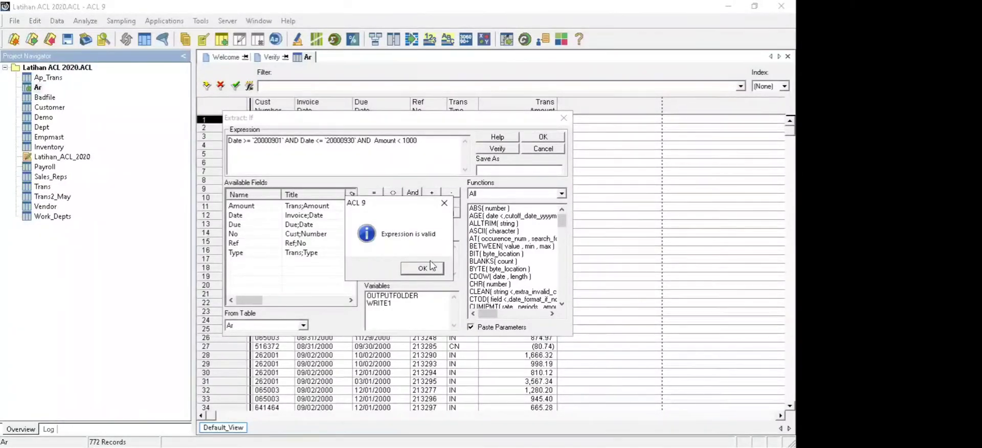
click(432, 267)
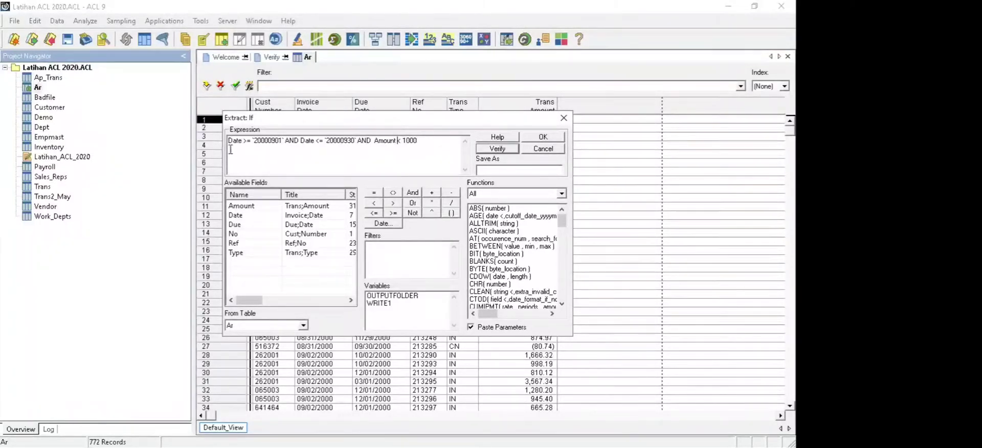
drag(228, 140, 358, 141)
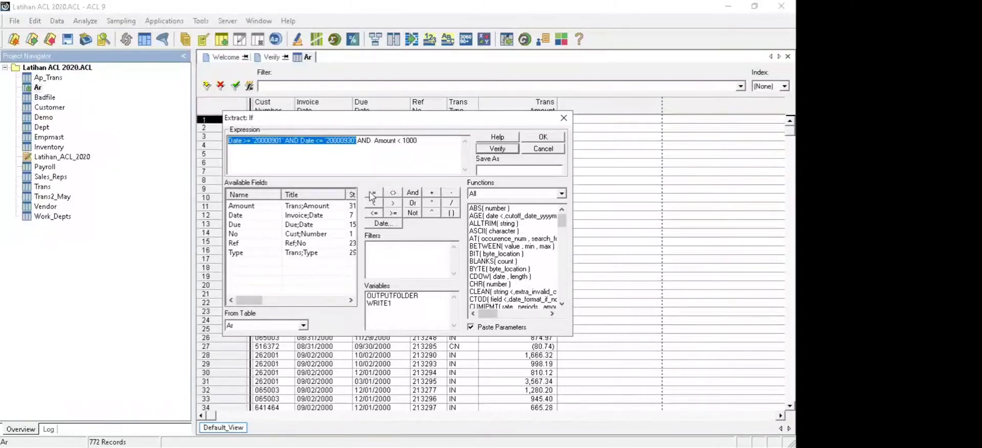
click(378, 158)
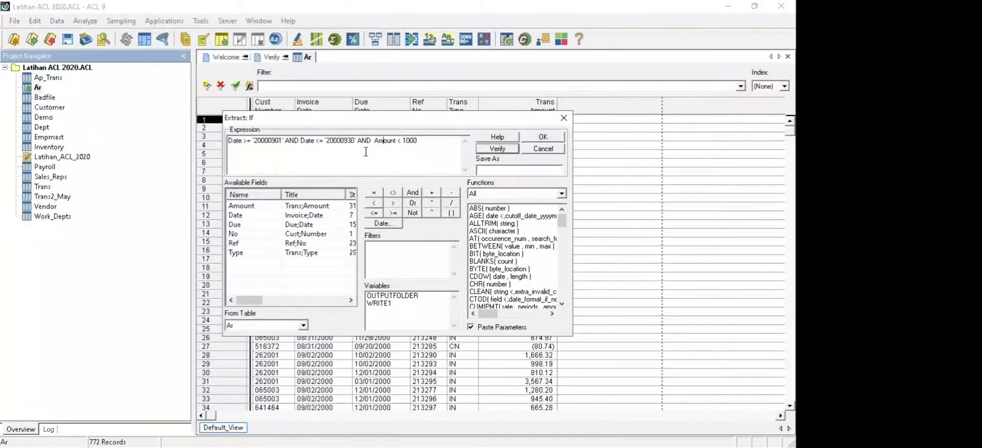
drag(373, 140, 417, 140)
click(433, 144)
key(Return)
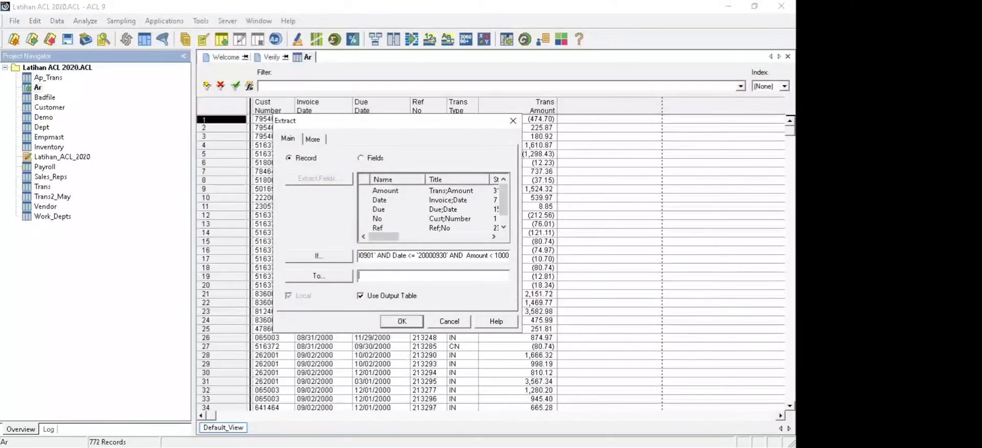
- Name the output table "Transaksi Piutang Usaha Bulan September Kurang dari $1000" and run the extraction
text(Transaksi Piutang Usaha Bu)
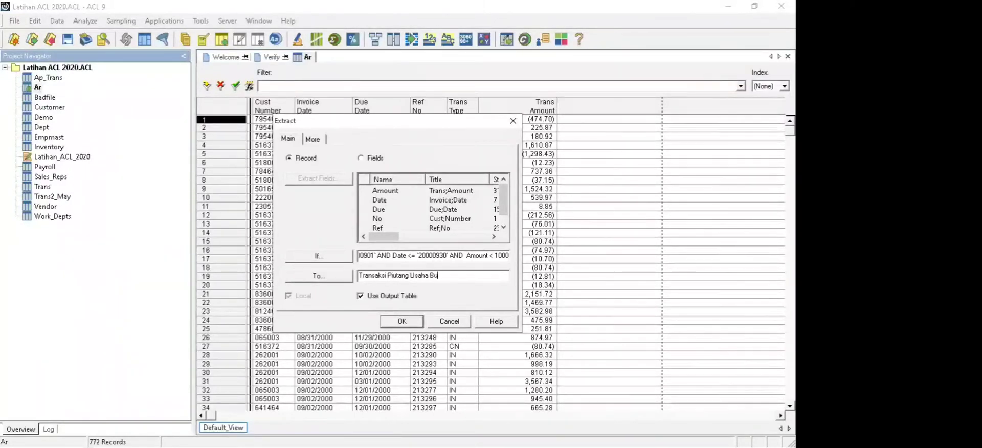
text(lan September)
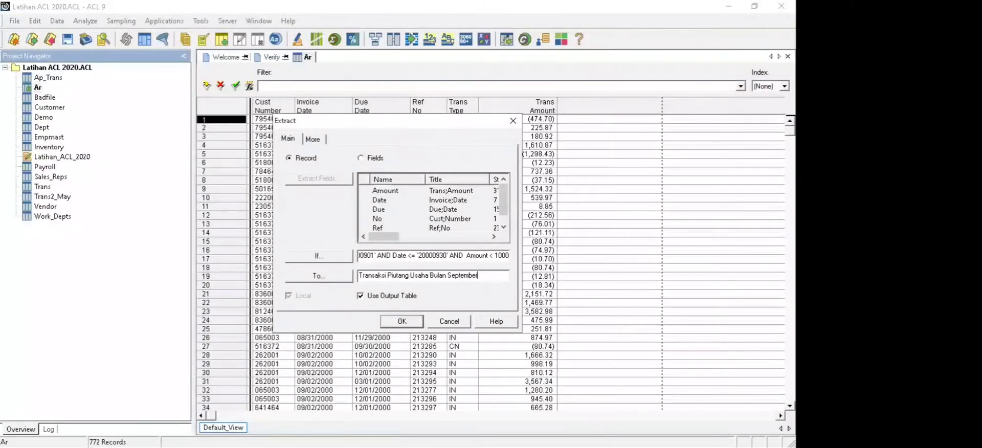
text( kum)
key(BackSpace)
key(BackSpace)
key(BackSpace)
text(Kurang d)
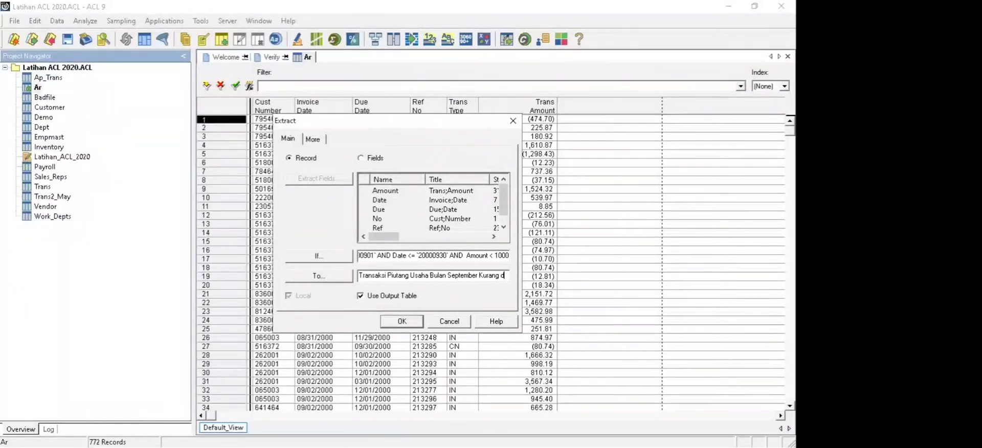
text(ari)
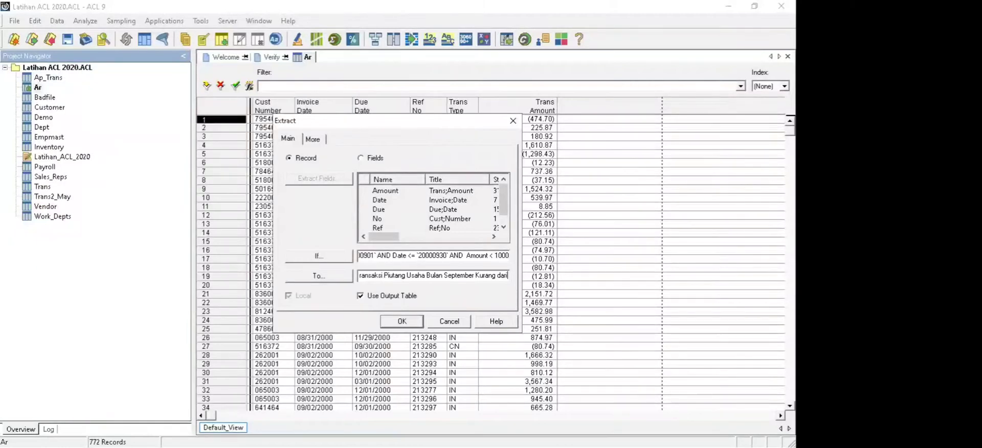
text( 1000)
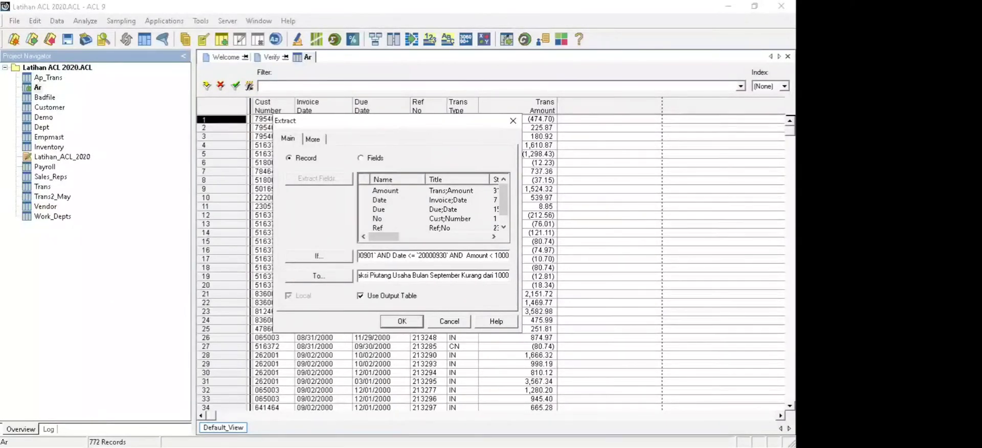
click(495, 275)
text($)
click(413, 320)
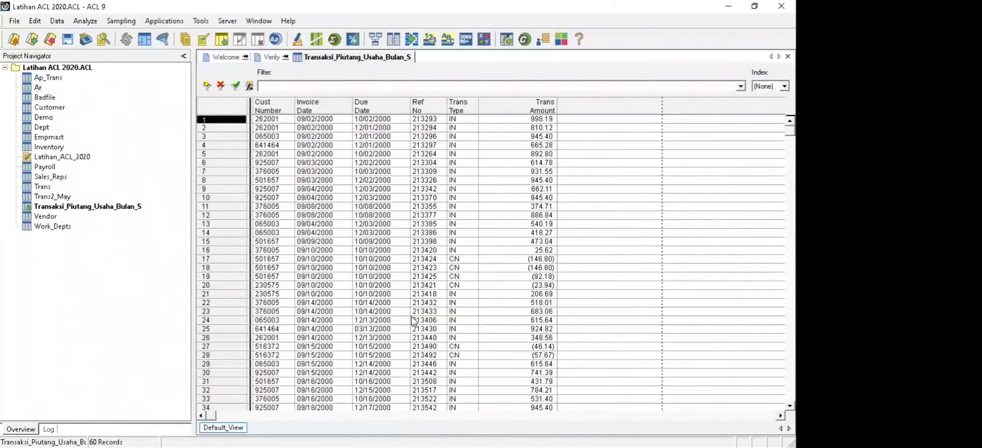
click(414, 321)
click(633, 203)
- Delete the extracted table Transaksi_Piutang_Usaha_Bulan_S from the project
right_click(98, 211)
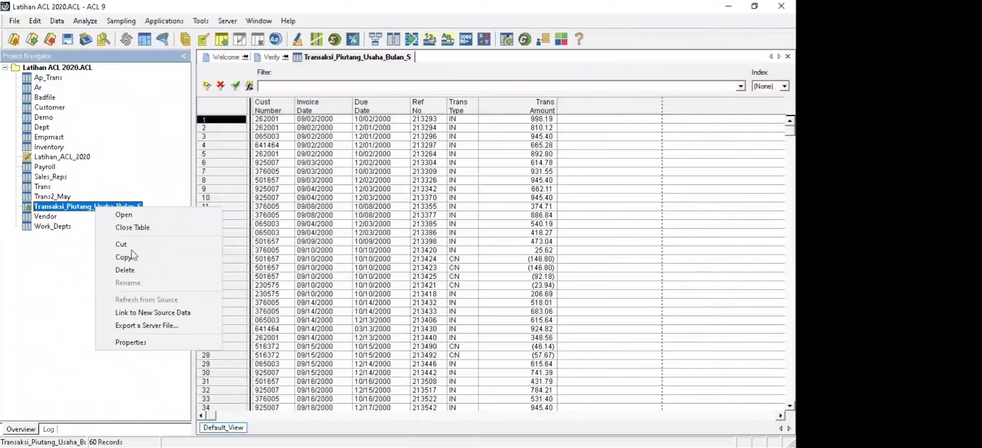
click(134, 271)
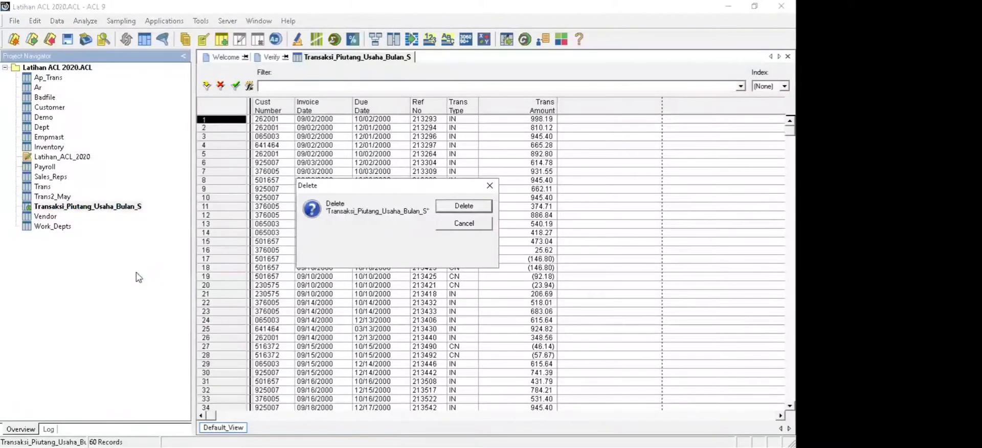
click(471, 210)
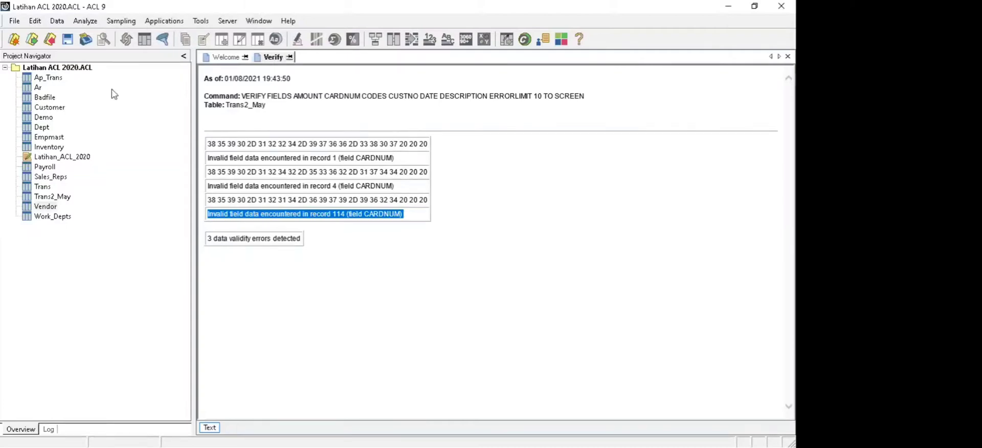
- Open the Ar table and start a record extraction with an If condition
click(36, 89)
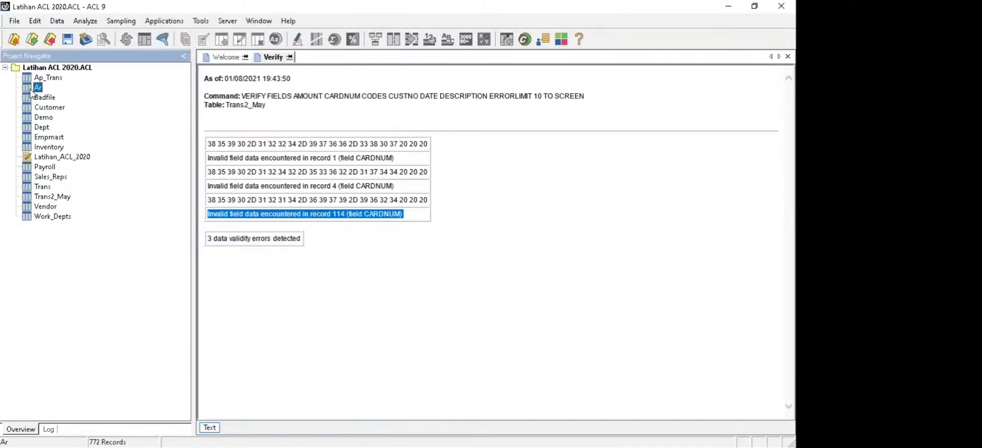
double_click(30, 90)
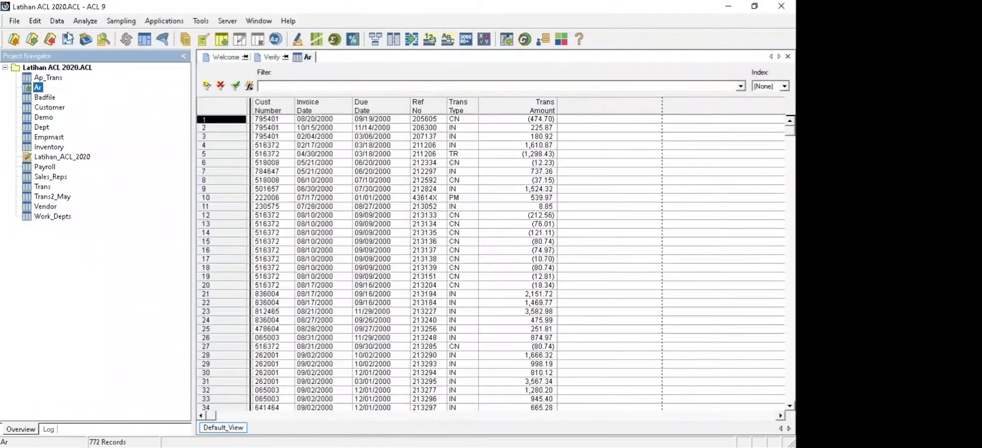
click(57, 21)
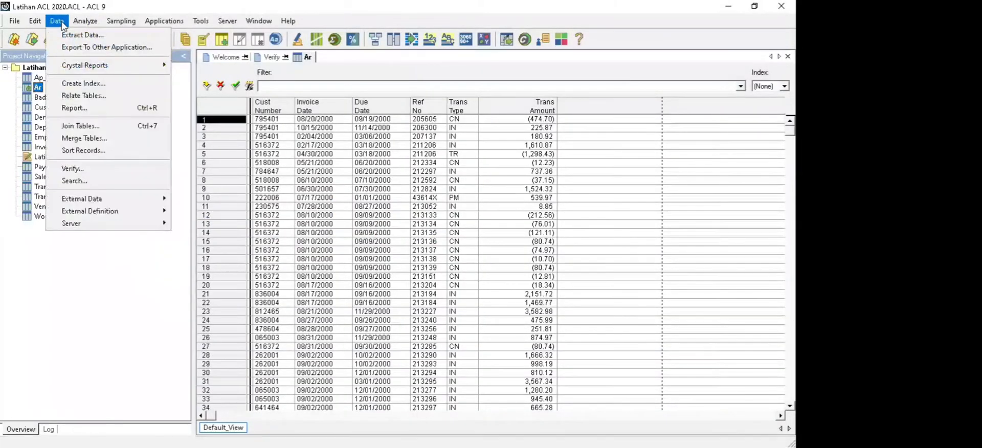
click(86, 36)
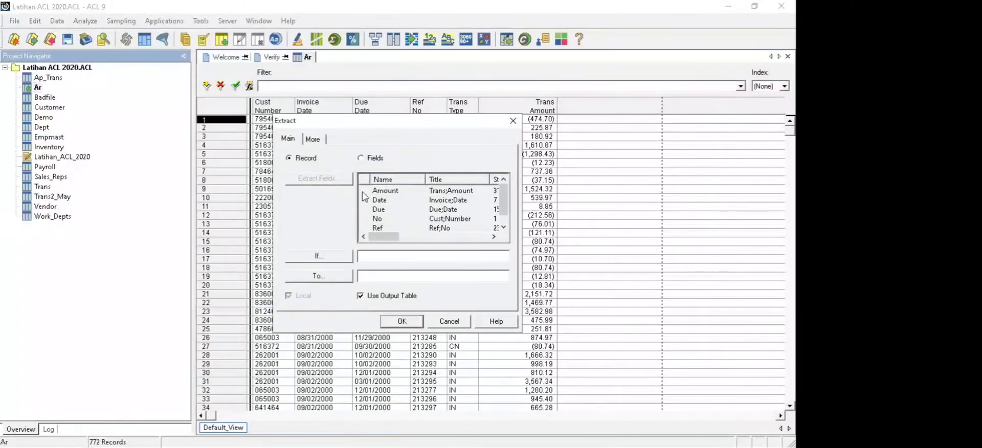
click(323, 261)
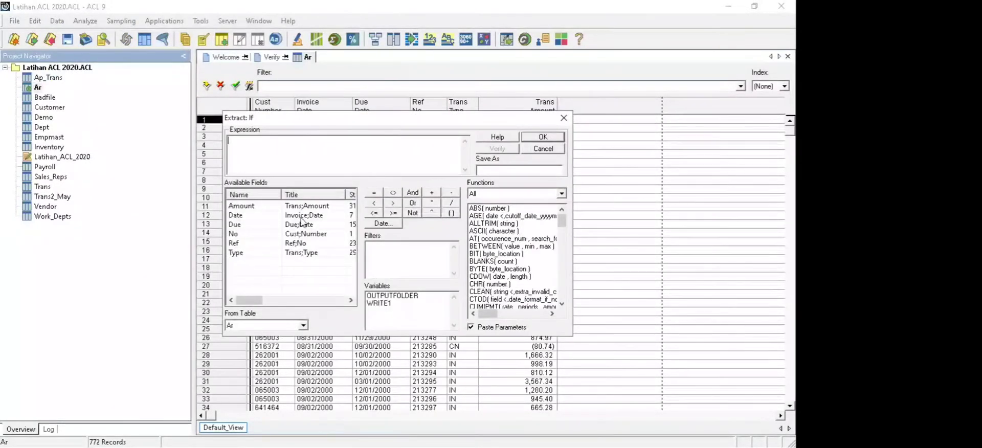
- Begin the extraction condition with Date >= September 1, 2000 (`20000901`)
double_click(302, 215)
click(392, 213)
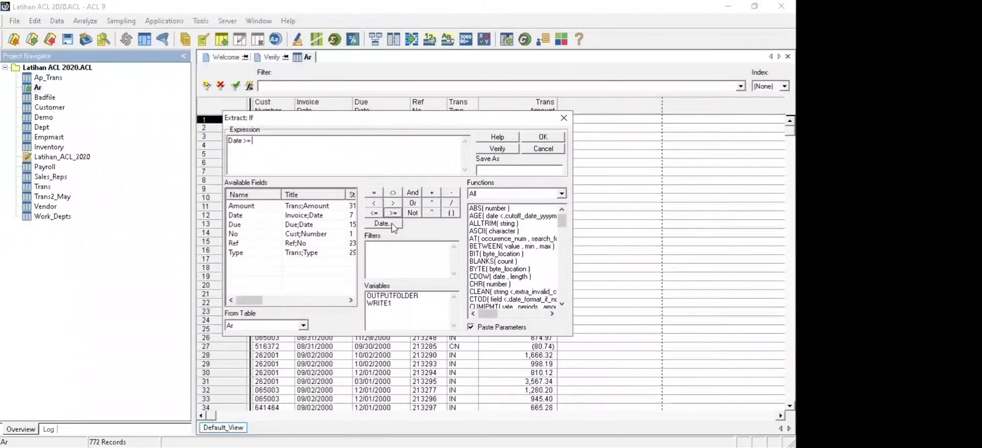
click(393, 225)
click(417, 223)
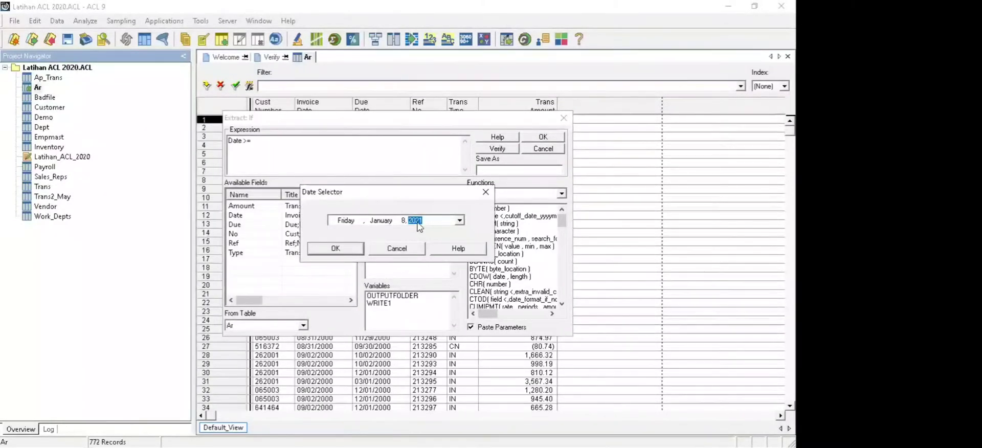
text(2000)
click(403, 220)
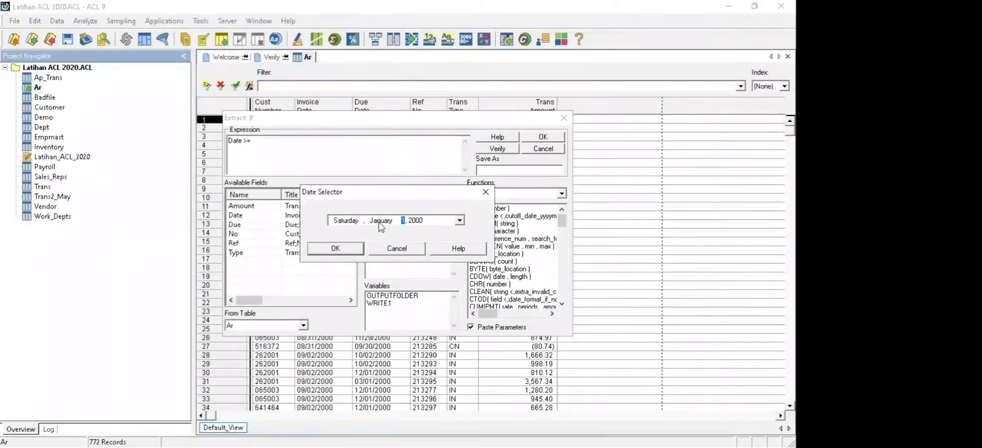
click(380, 223)
key(Up)
key(Up)
key(Up)
key(Up)
key(Up)
key(Up)
key(Up)
key(Up)
click(351, 247)
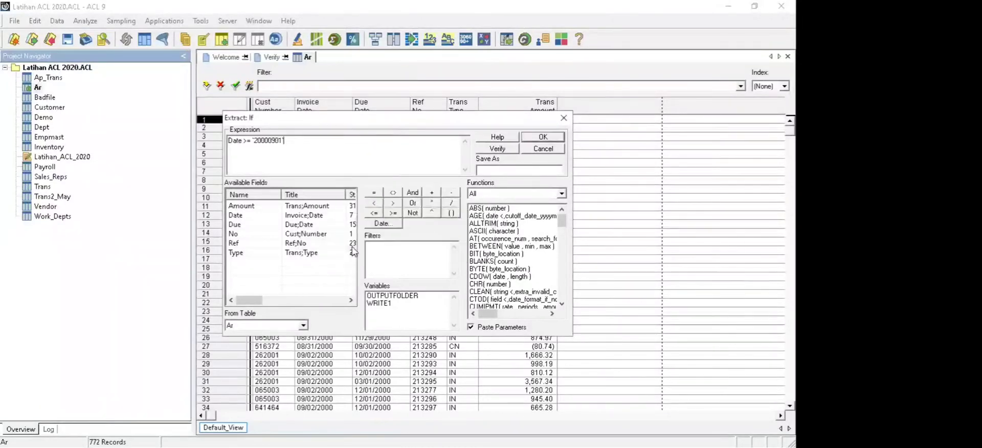
- Append "AND Date <=" with September 30, 2000 (`20000930`) to the condition
click(412, 193)
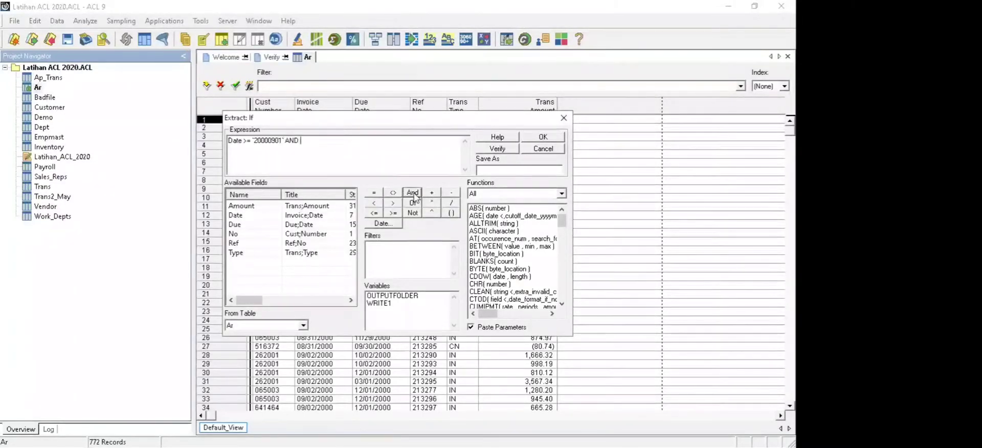
double_click(277, 216)
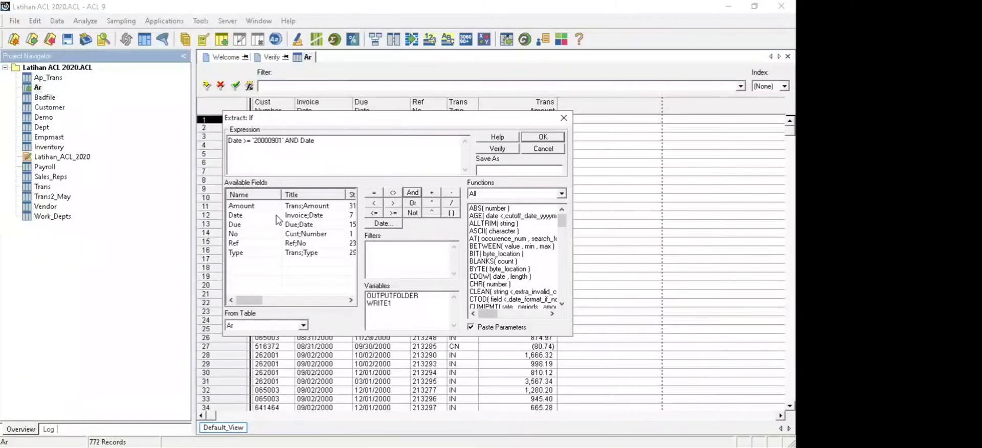
click(374, 212)
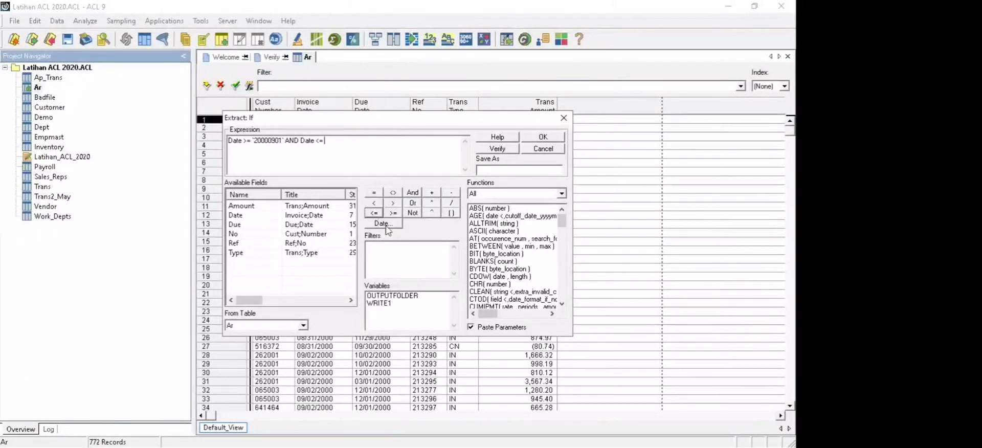
click(384, 225)
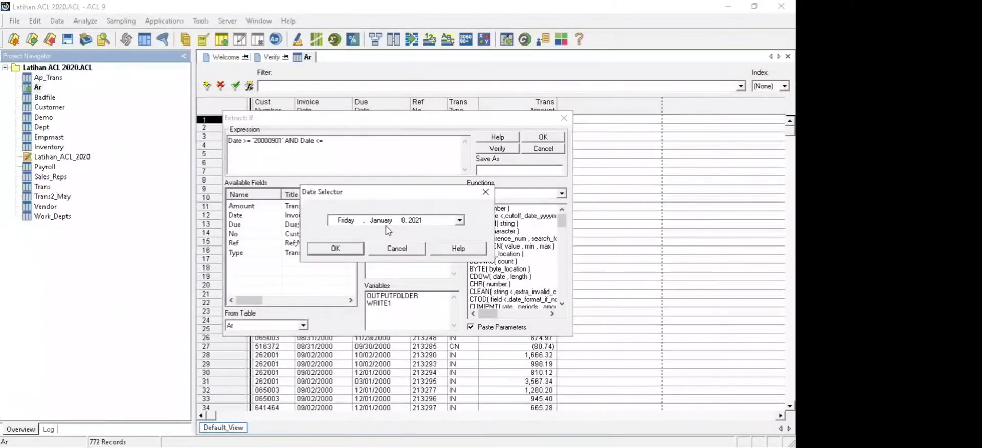
click(419, 220)
text(2000)
click(403, 221)
text(30)
click(382, 220)
text(109)
key(Return)
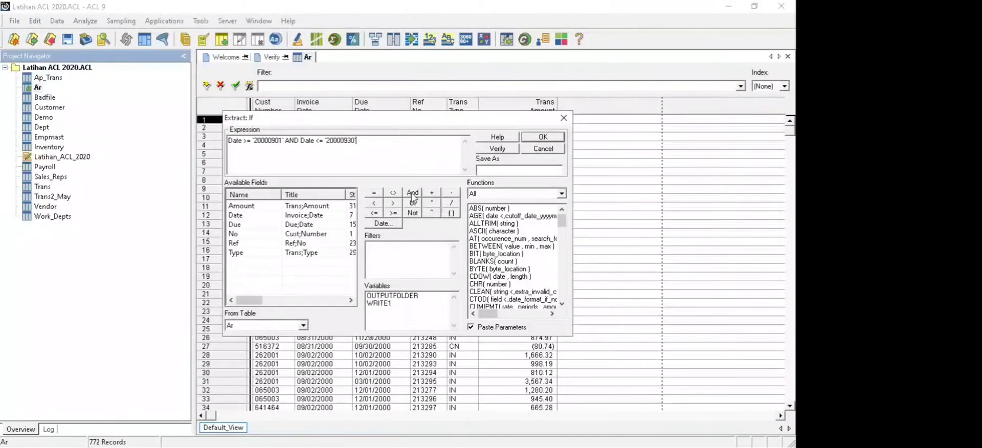
- Append "AND Amount < 1000" to the condition, verify the expression and accept it as the extraction condition
click(412, 194)
double_click(299, 207)
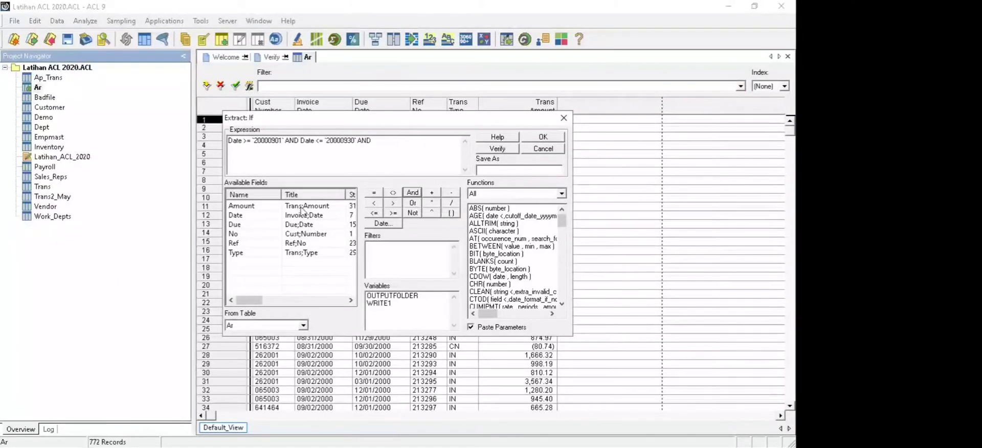
click(373, 203)
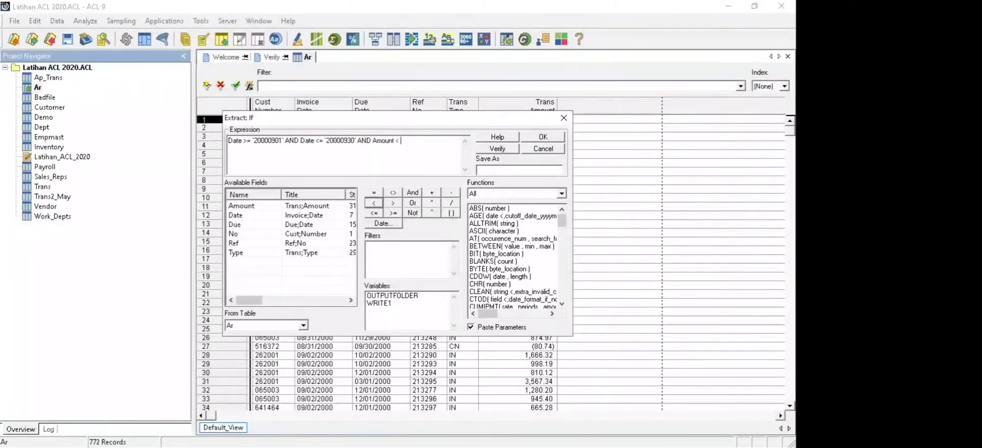
text(1000)
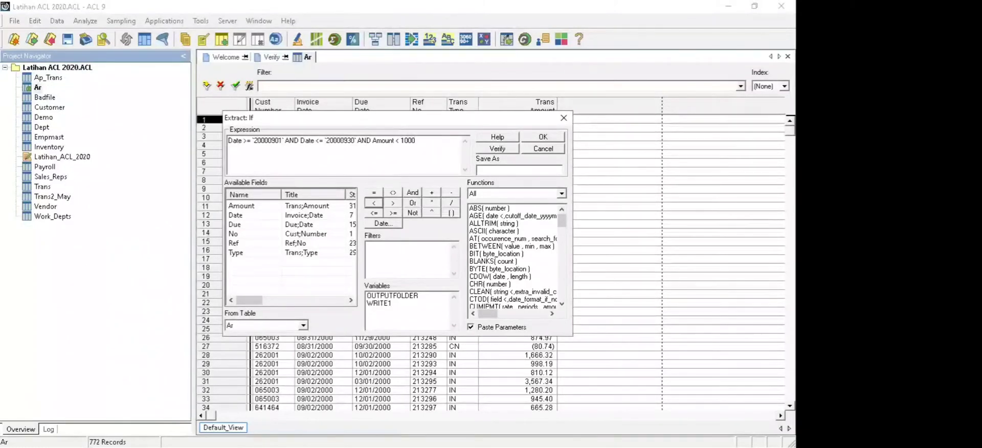
click(496, 149)
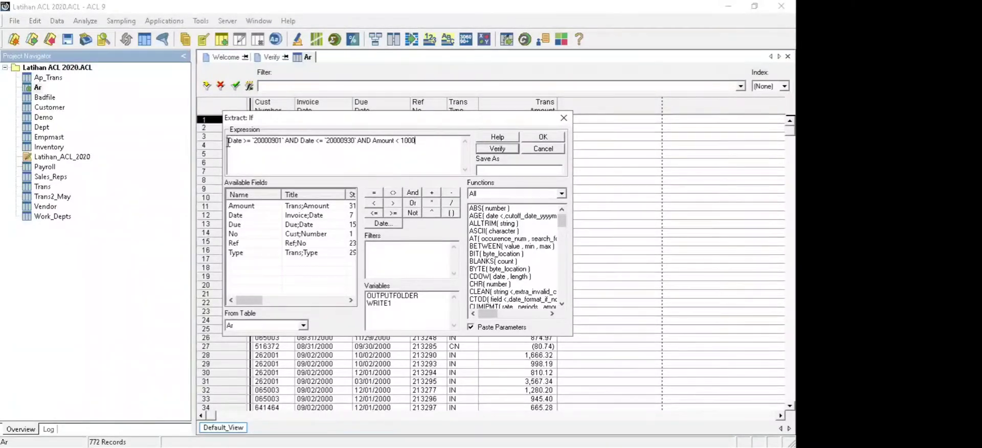
drag(228, 144, 242, 146)
click(299, 162)
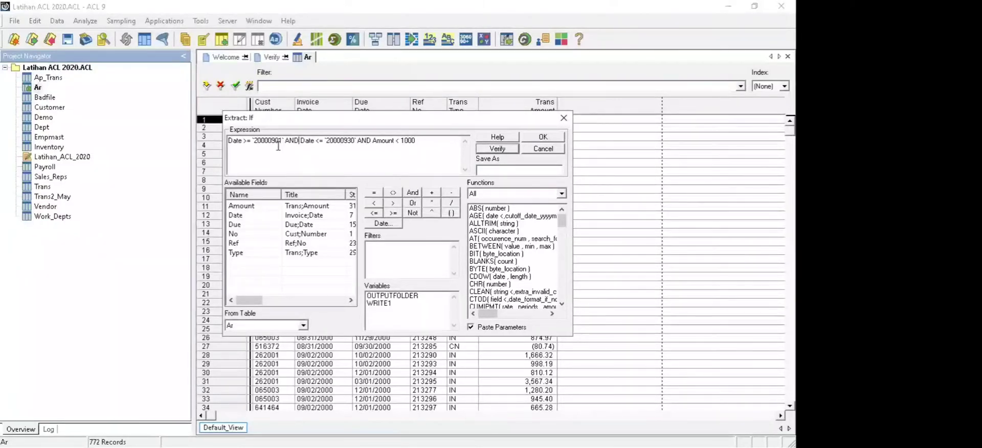
click(542, 137)
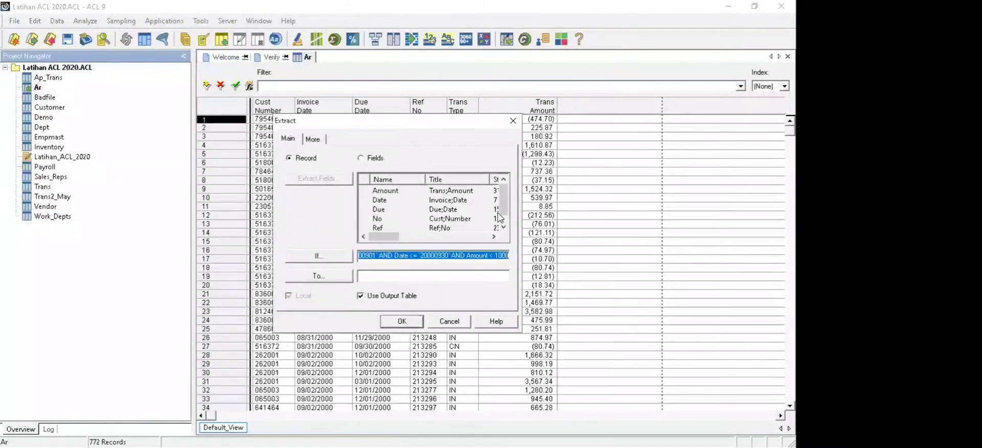
- Name the output table "Transaksi Piutang Bulan September kurang dari $1000" and run the extraction
click(381, 276)
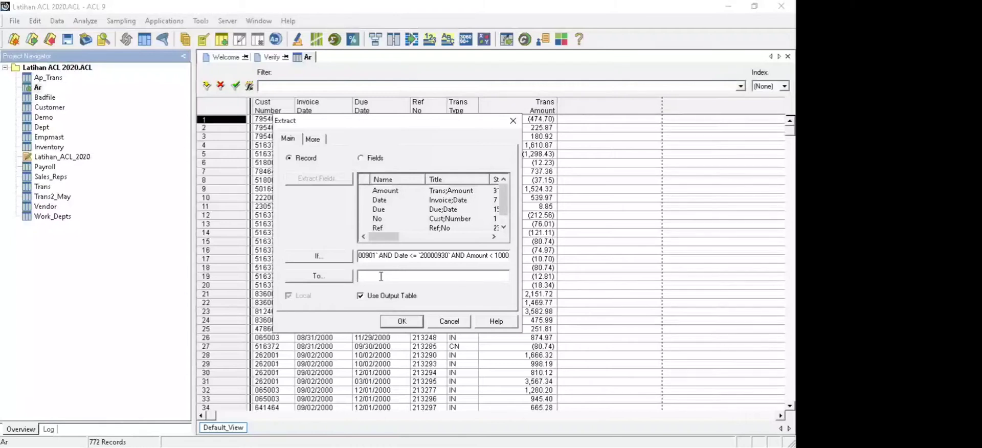
text(Transaksi Piutang Bulan Sp)
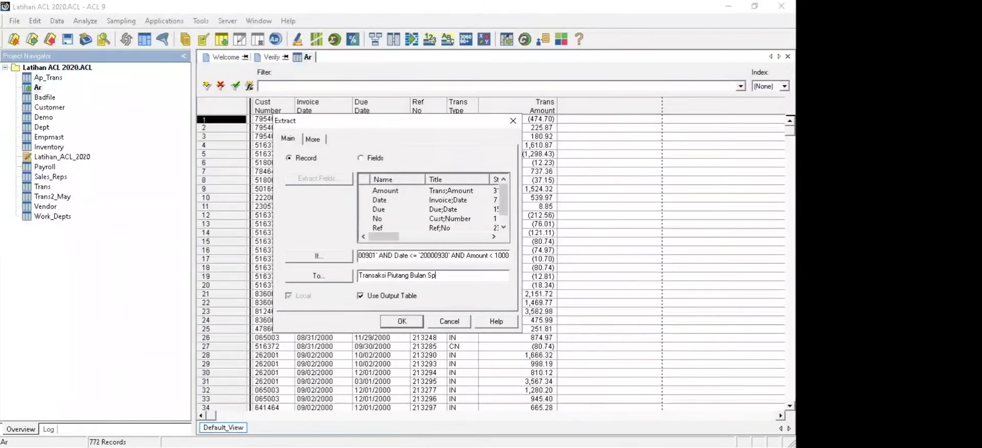
key(BackSpace)
text(eptember kur)
text(ang dari $1000)
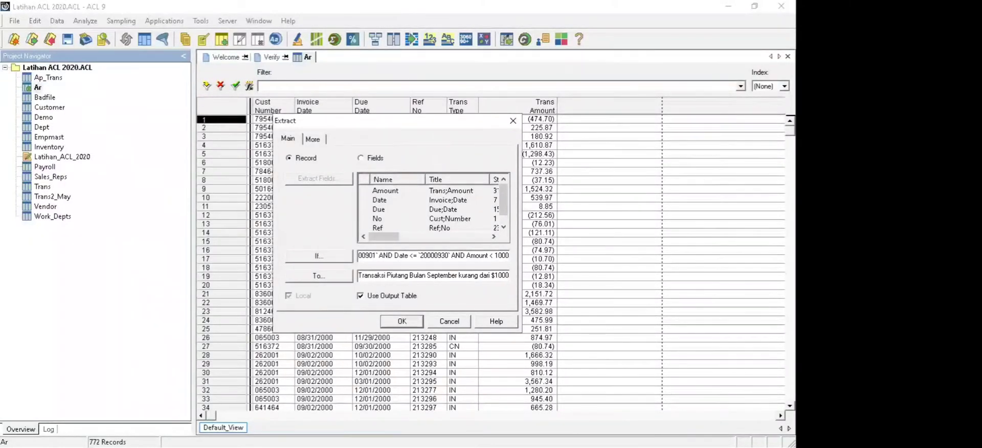
click(400, 322)
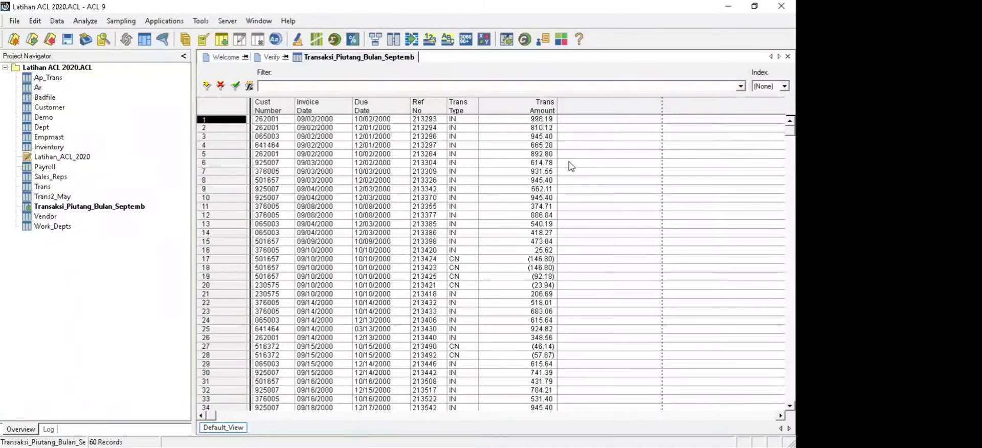
- Examine the Trans Amount column of the extracted table and review its records through the end of the file
click(543, 119)
click(543, 112)
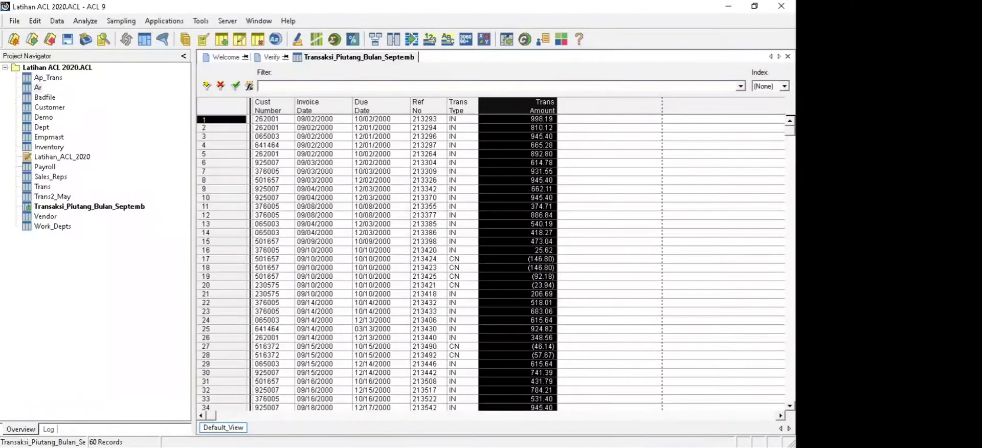
click(733, 202)
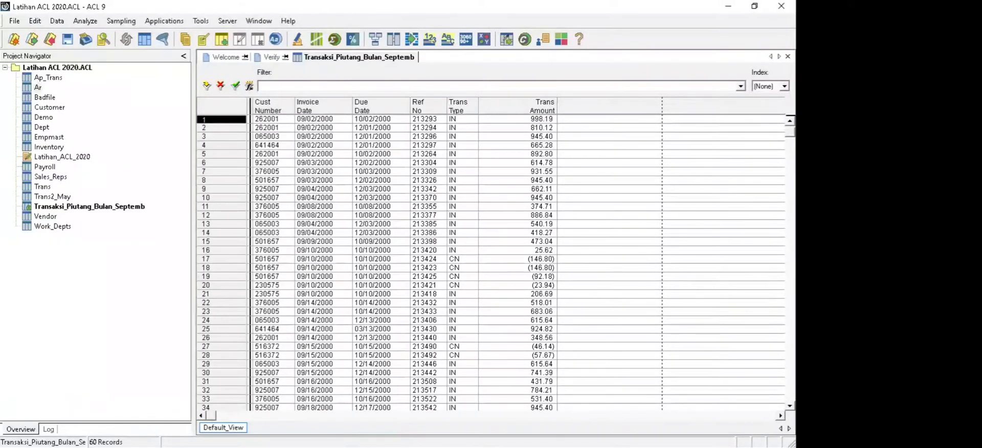
scroll(491, 261, down, 7)
scroll(219, 327, down, 5)
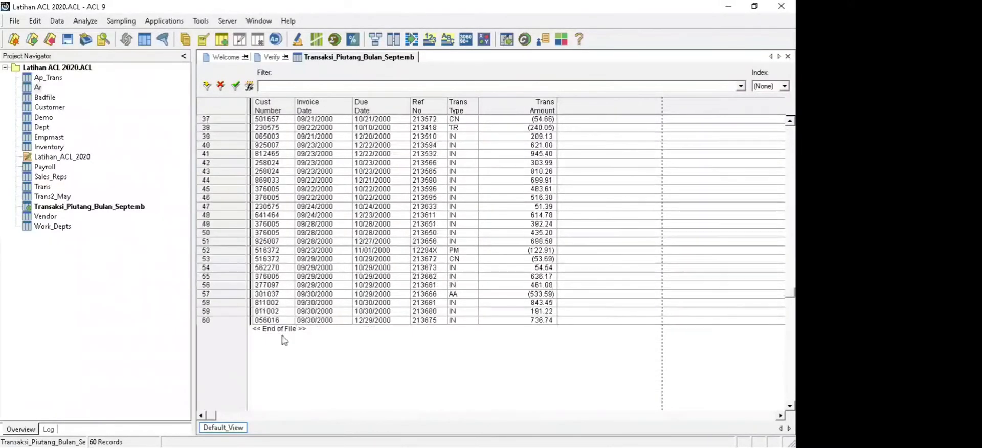
click(208, 321)
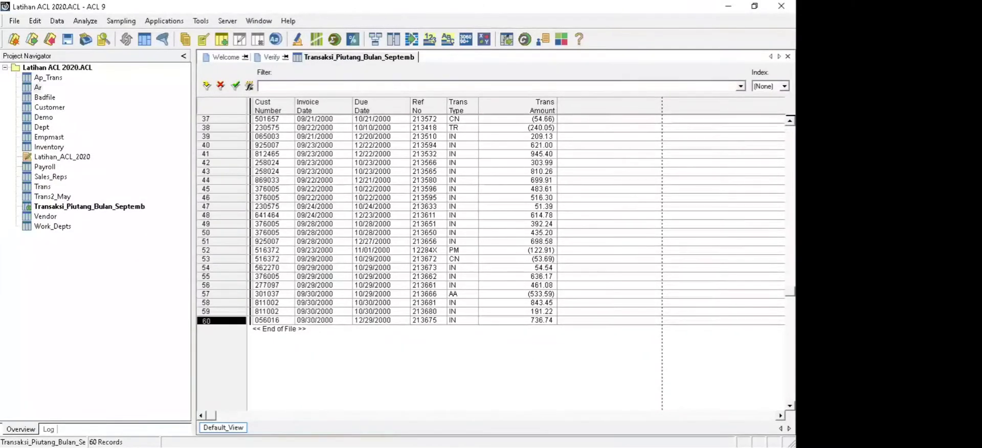
mouse_move(790, 290)
mouse_down()
mouse_move(790, 129)
mouse_move(790, 292)
mouse_up()
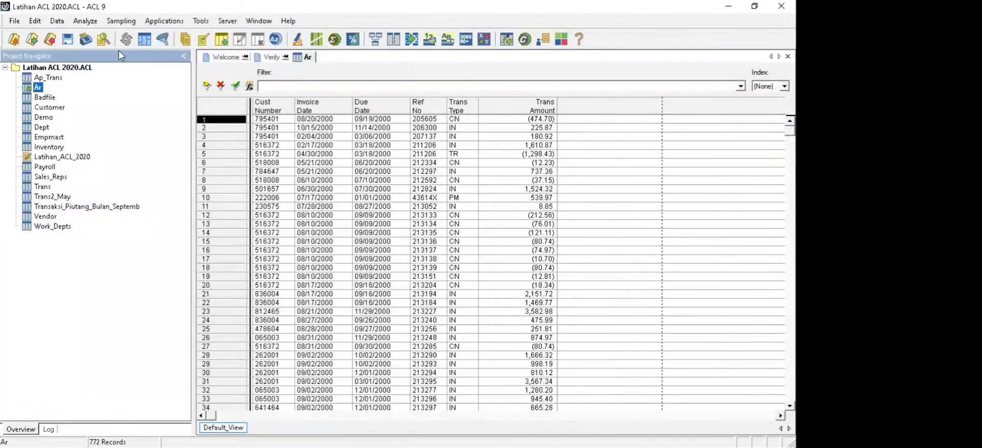
- Open the Customer table and examine its columns through Credit Limit and Sales Rep Number
key(Down)
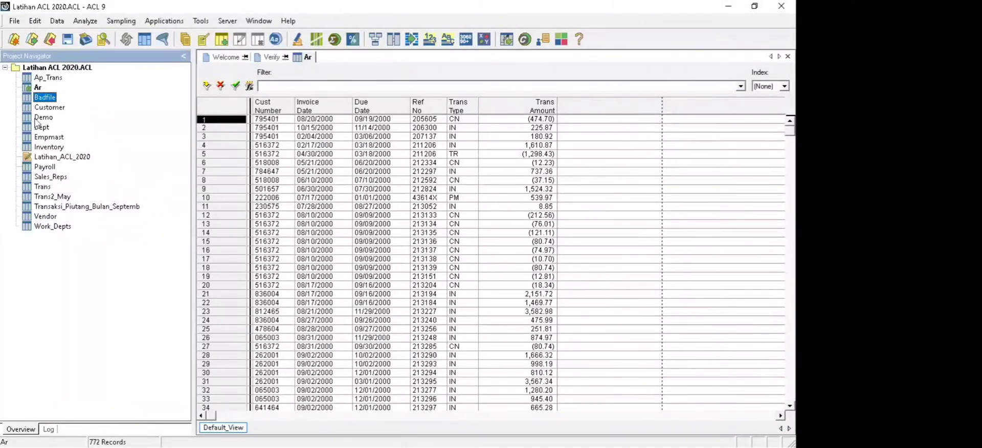
click(36, 87)
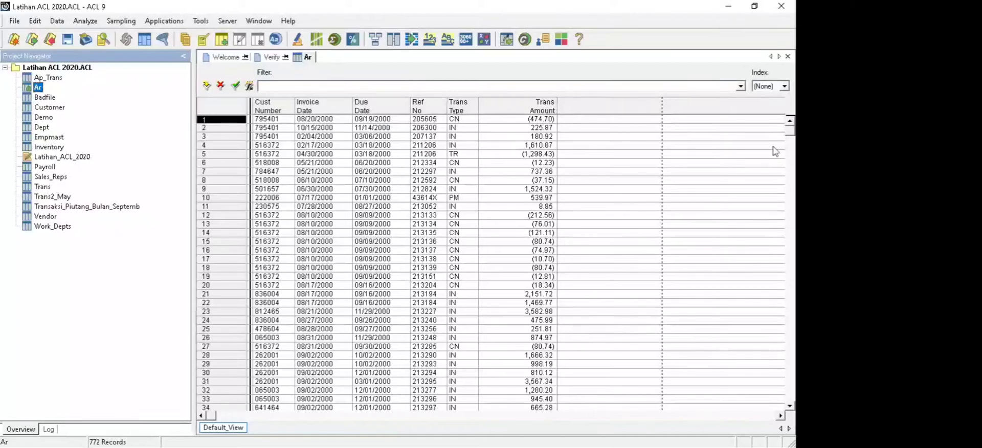
double_click(40, 108)
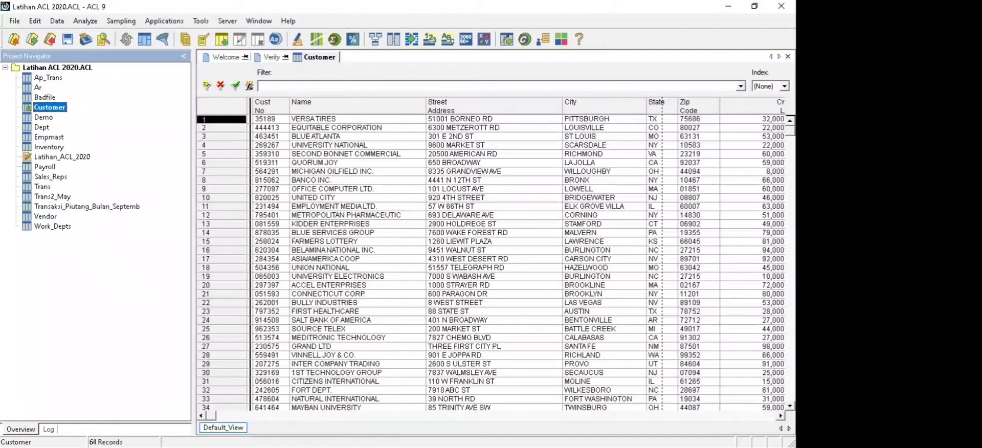
click(780, 416)
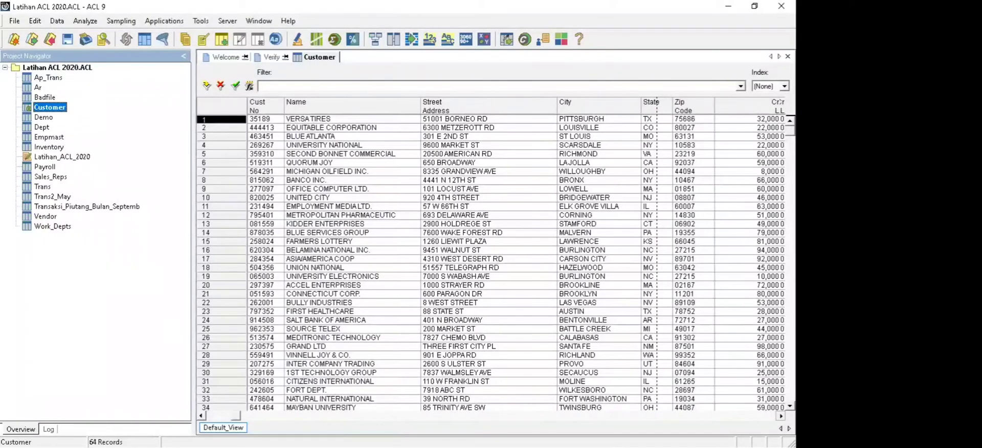
click(780, 416)
drag(260, 416, 478, 415)
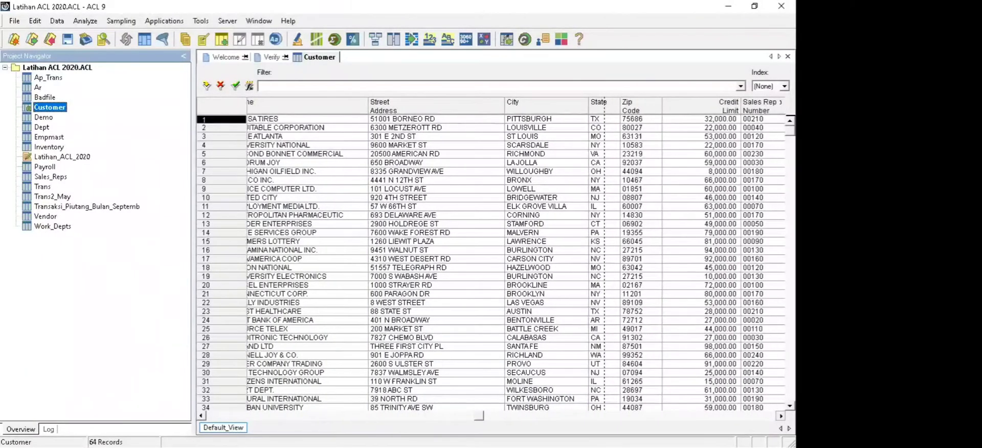
click(781, 415)
click(137, 113)
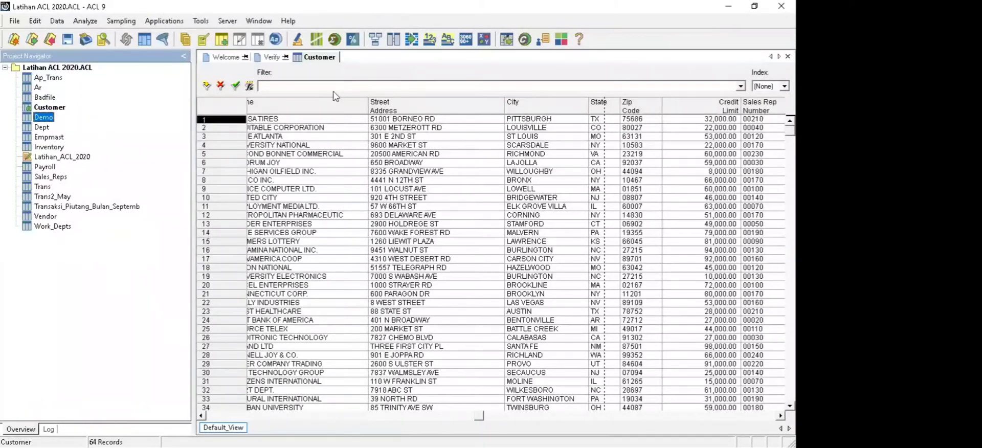
- Open the Ar table and start a table join with Customer as the secondary table
double_click(37, 87)
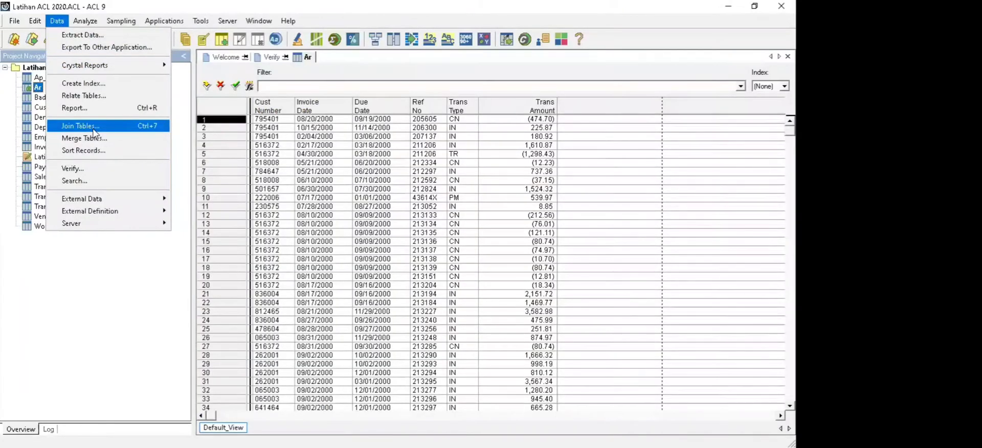
click(94, 128)
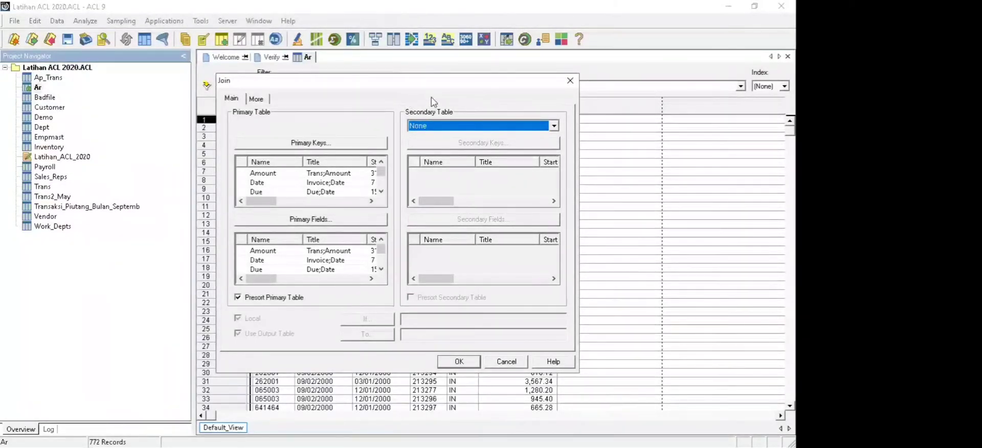
click(555, 127)
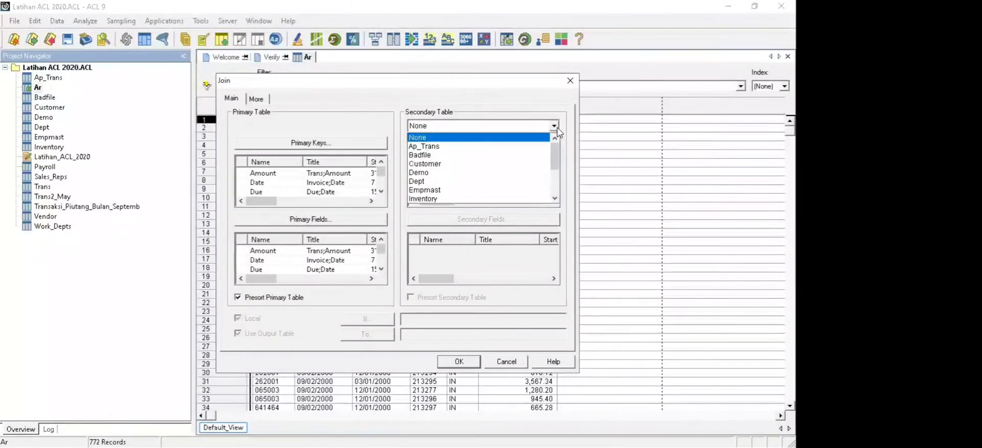
click(507, 164)
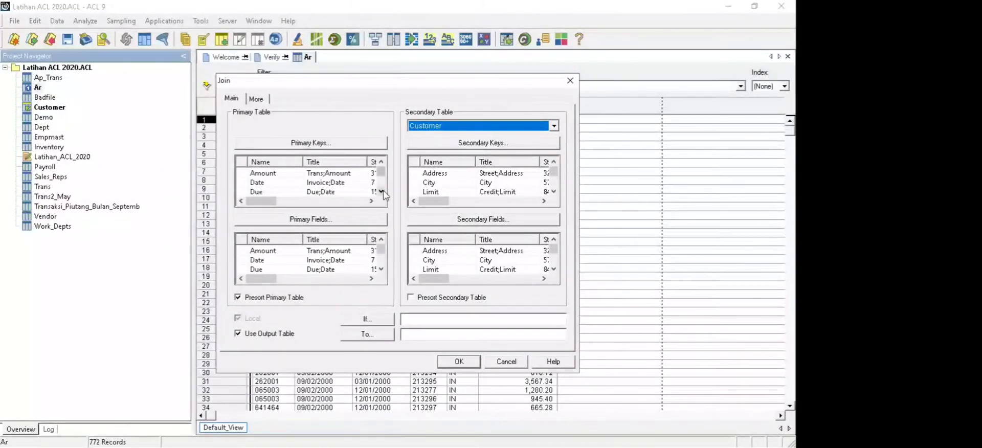
- Examine the available primary key fields of Ar and secondary key fields of Customer
click(270, 174)
key(Down)
key(Down)
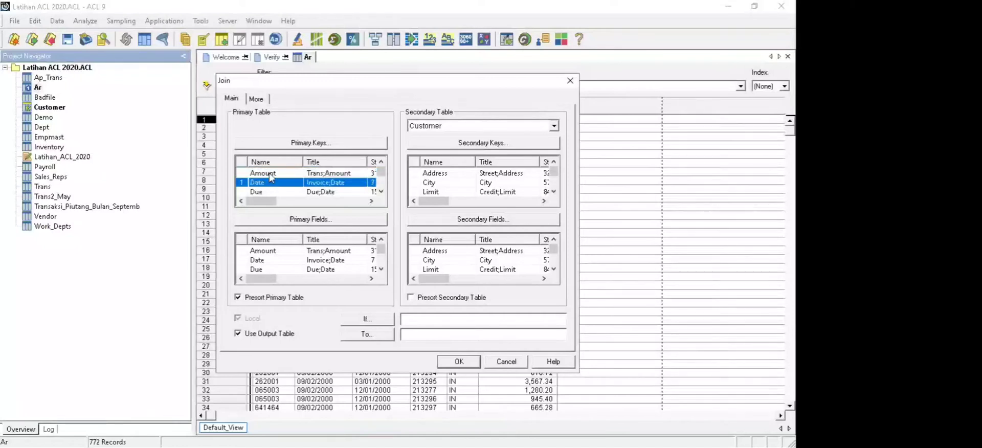
key(Down)
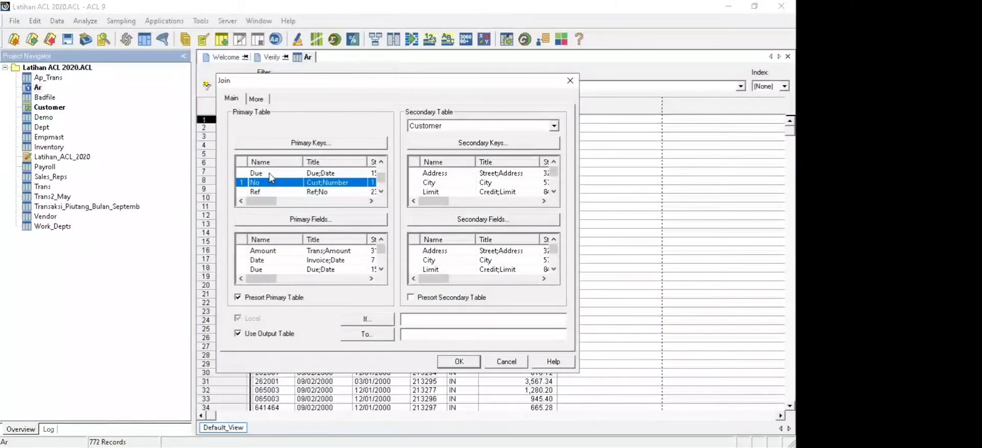
key(Down)
key(Down)
click(455, 175)
key(Down)
key(Down)
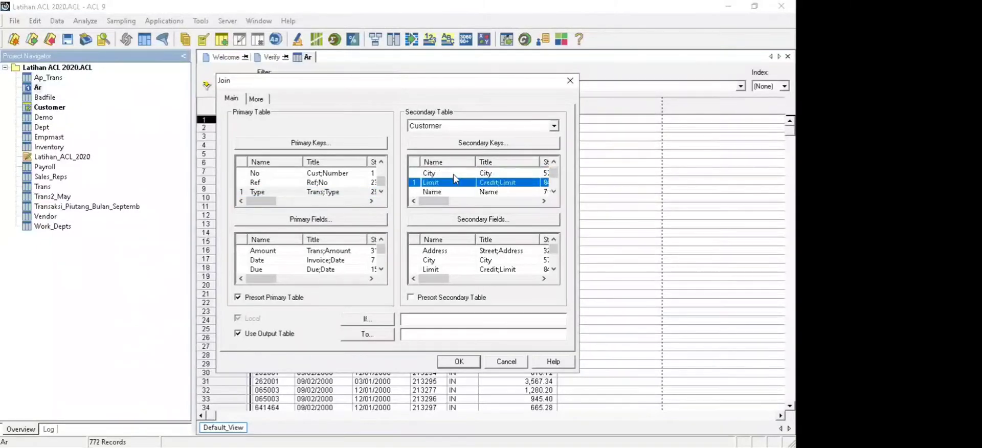
key(Down)
key(Down)
key(Down)
key(Down)
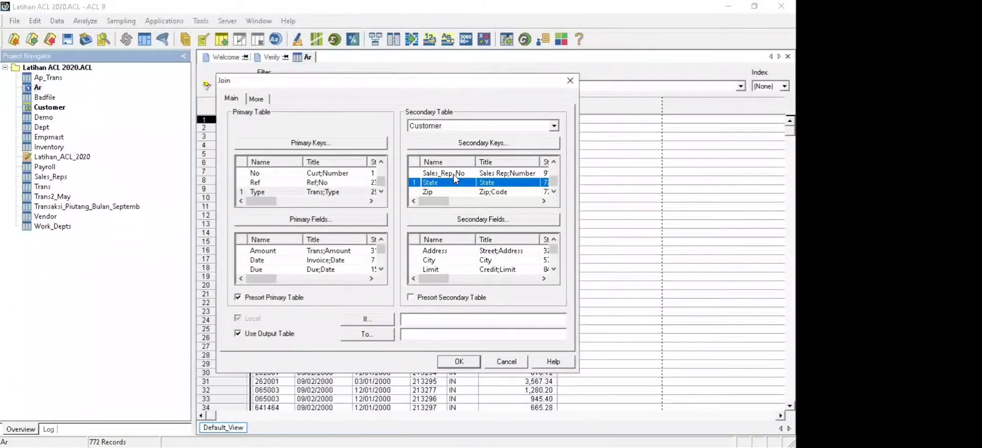
key(Down)
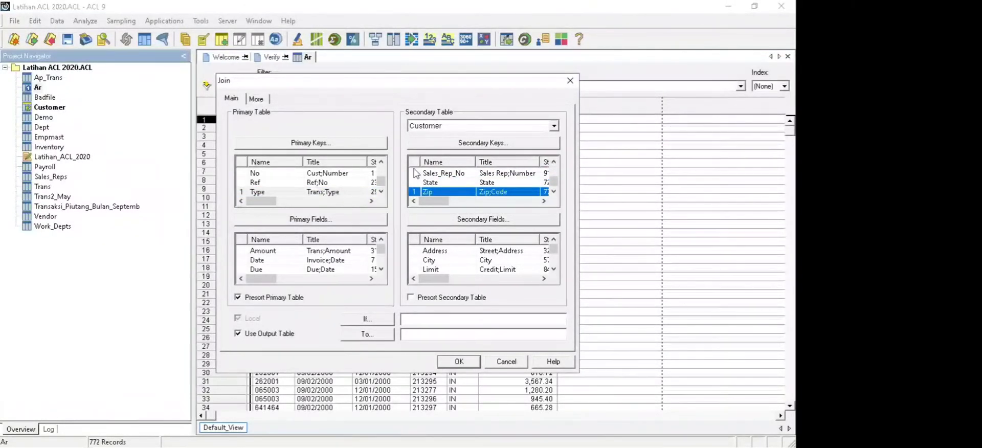
- Clear the Zip field from the join's secondary keys and accept the empty selection
click(311, 143)
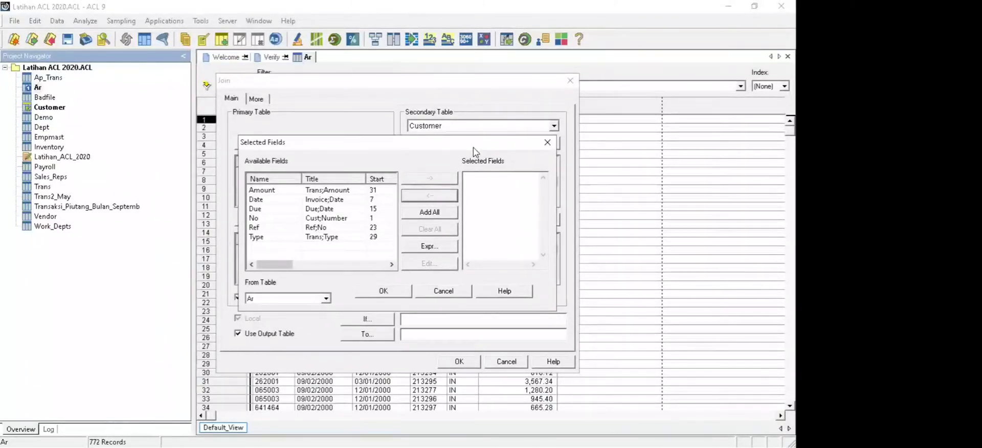
key(Escape)
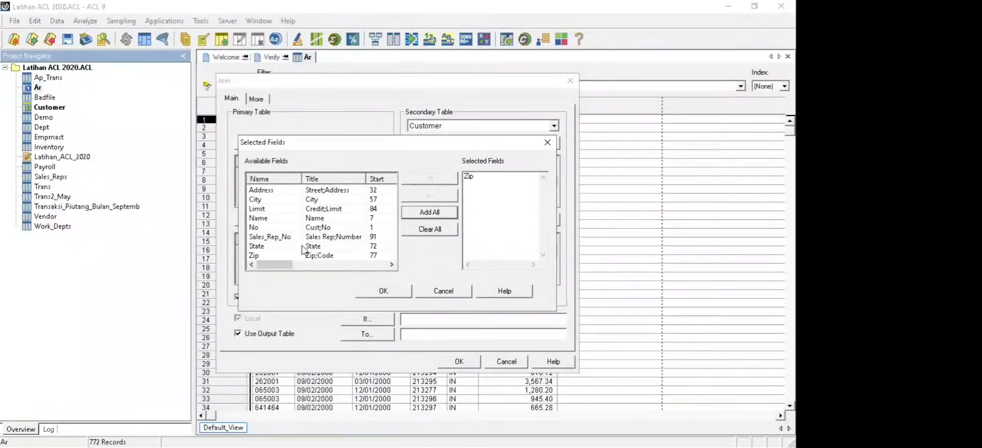
scroll(318, 254, right, 1)
scroll(319, 256, left, 1)
click(432, 229)
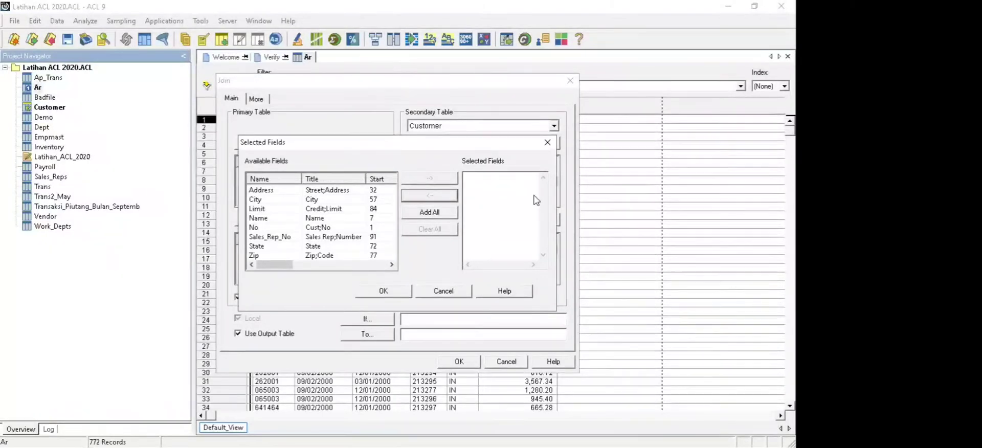
click(547, 143)
click(484, 143)
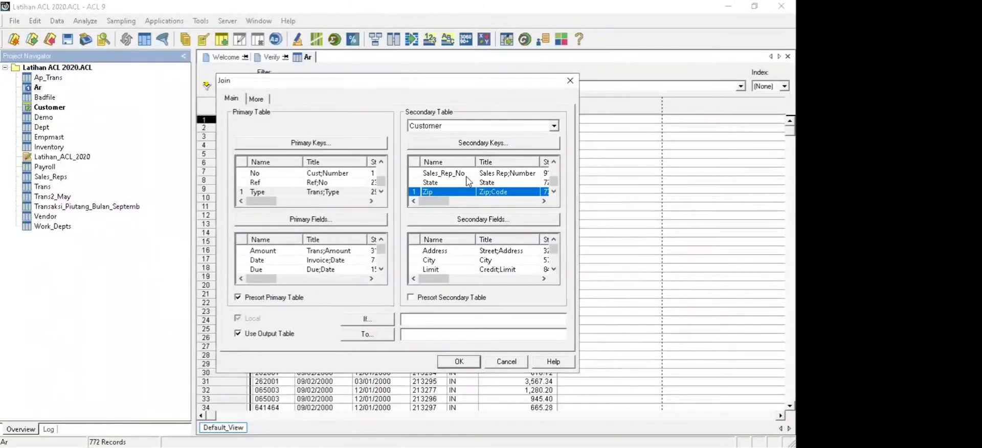
click(437, 200)
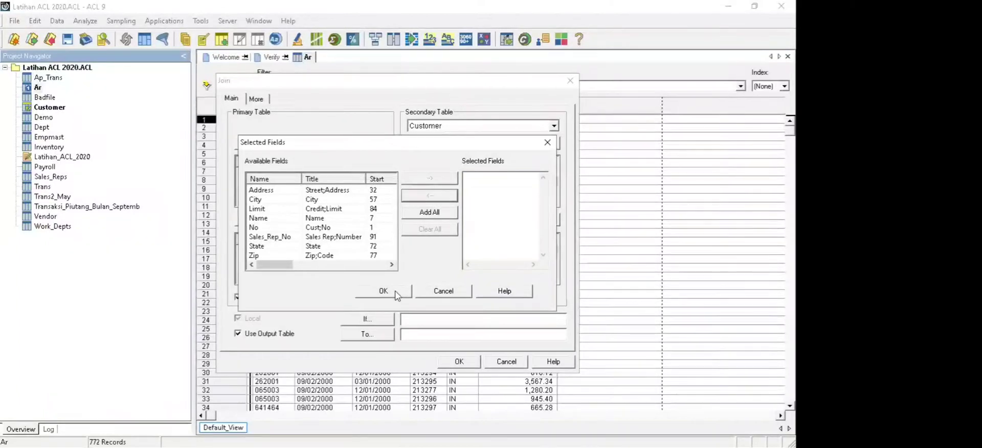
click(397, 295)
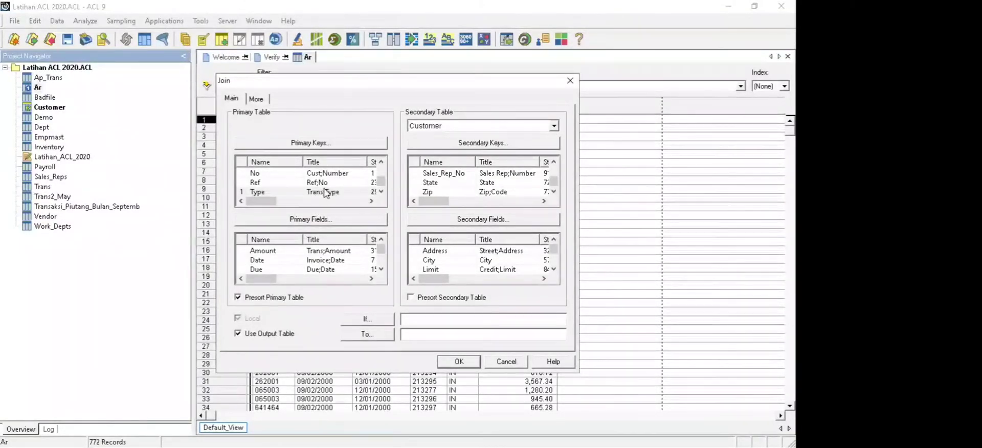
- Remove Type from the join's primary keys and set the Ar field No (Cust Number) as the primary key
click(296, 144)
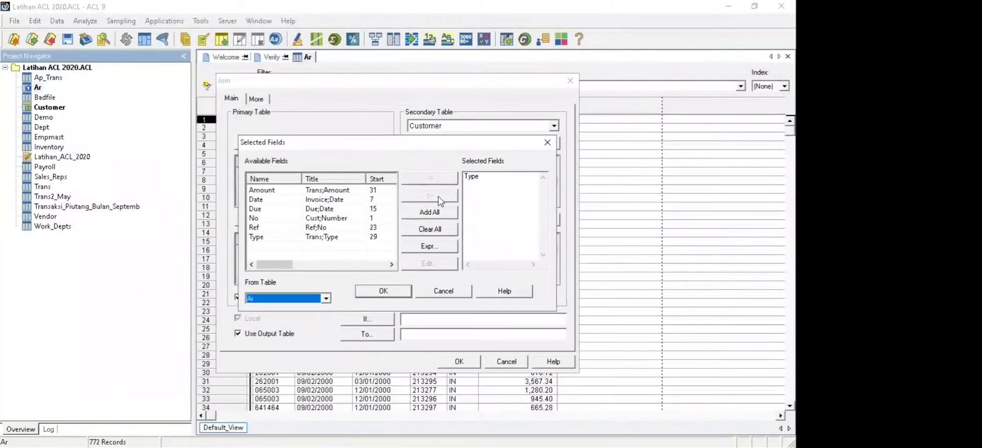
click(472, 176)
click(440, 199)
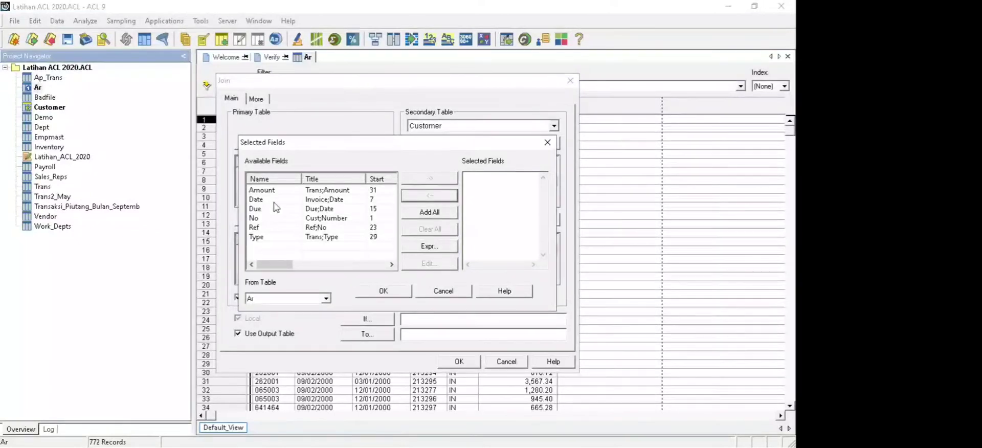
click(308, 145)
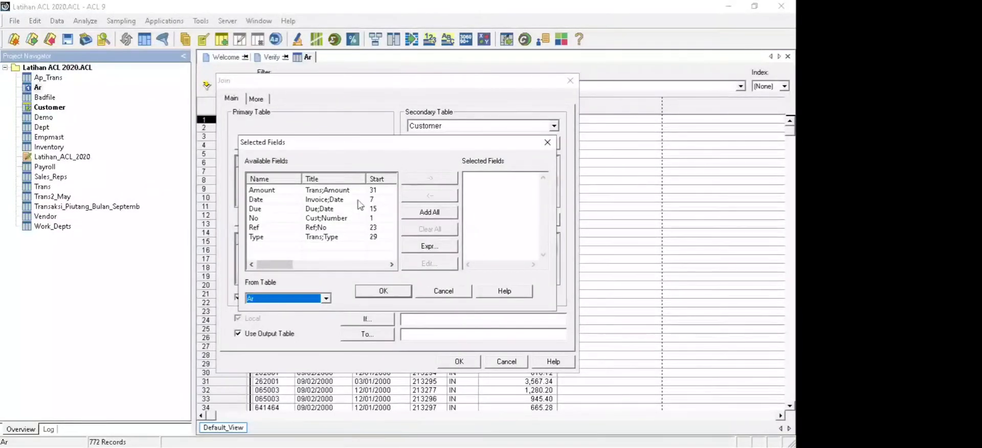
click(317, 220)
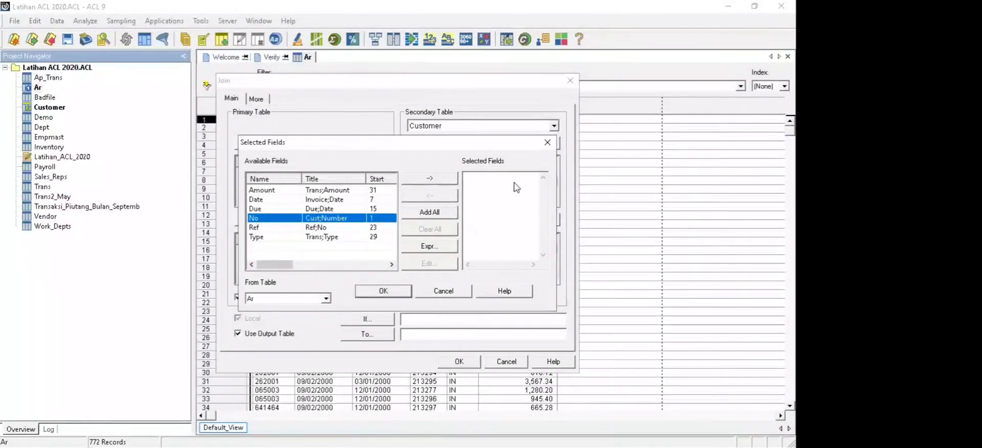
click(444, 180)
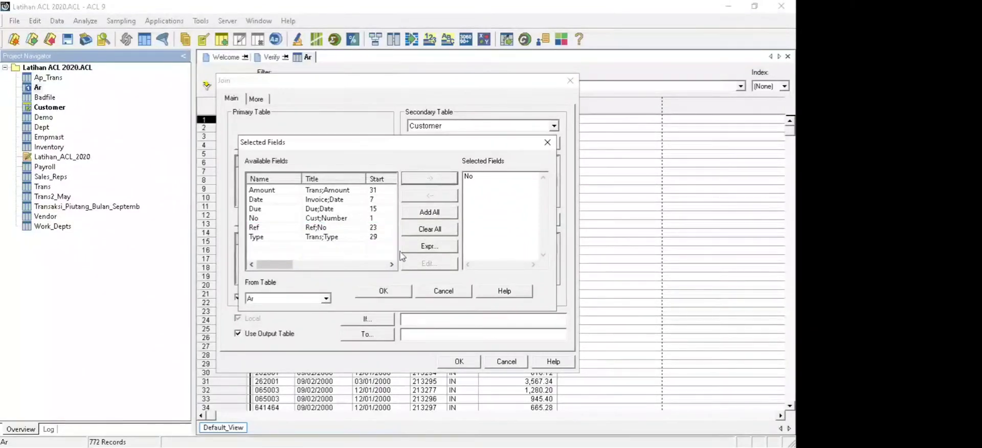
click(395, 295)
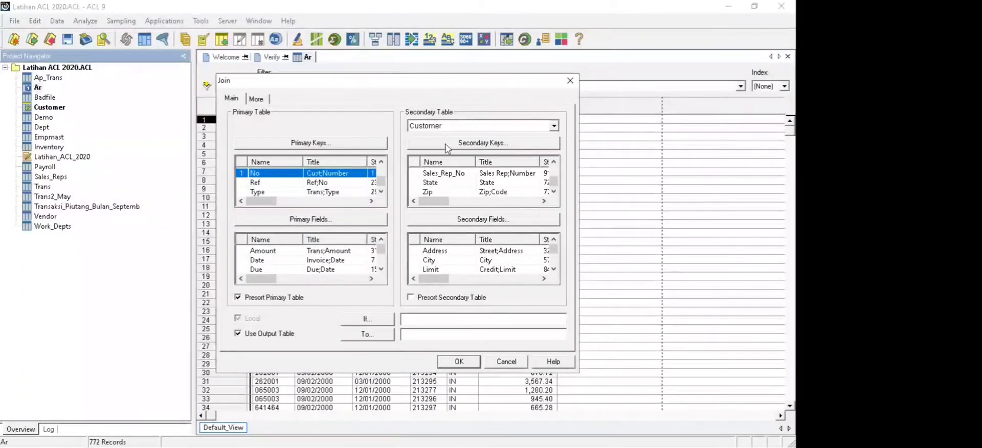
- Set the No field as the secondary key of the Customer table in the join
click(479, 144)
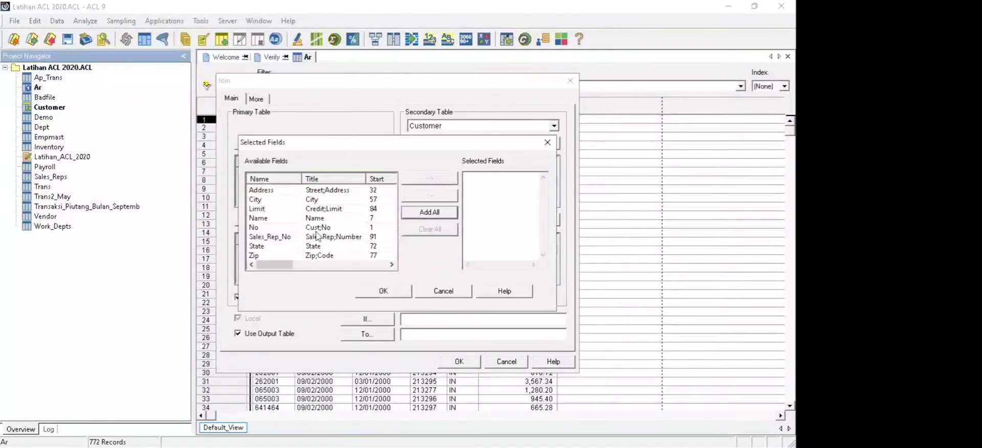
click(313, 228)
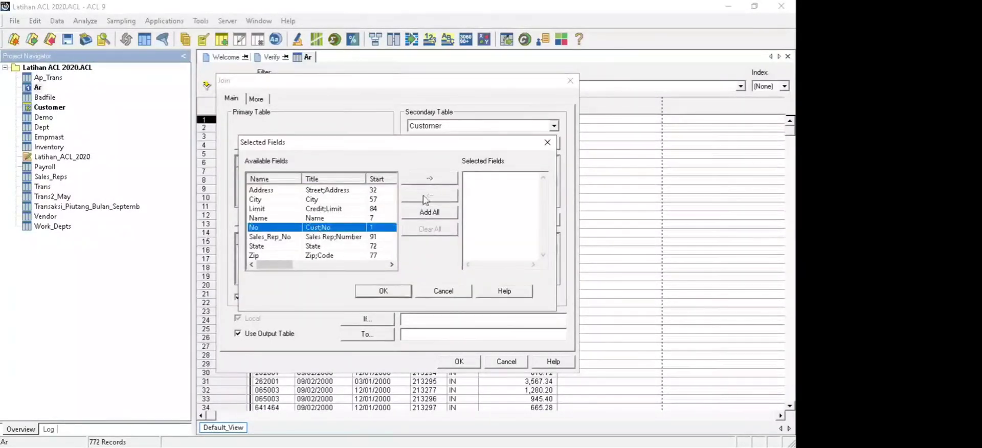
click(430, 179)
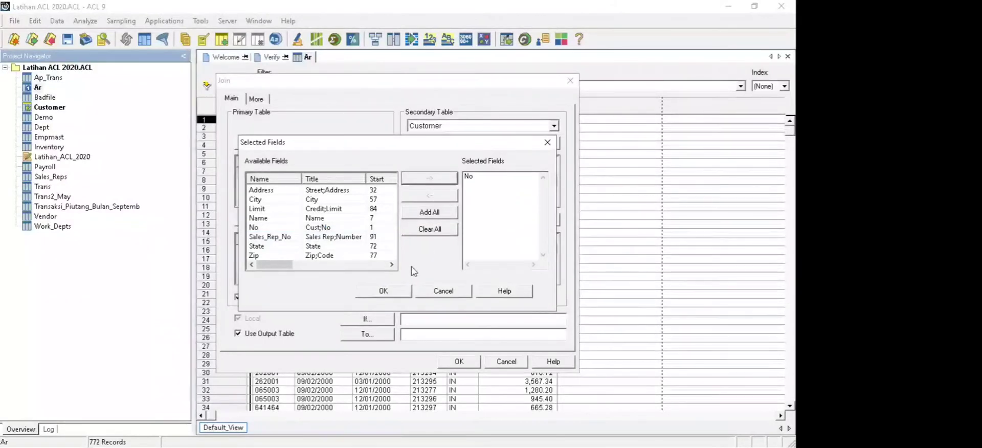
click(396, 293)
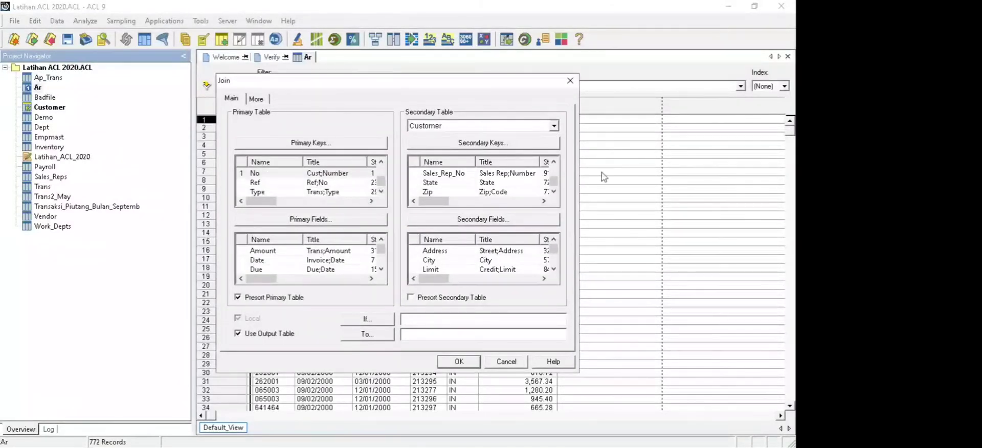
click(556, 180)
drag(557, 179, 556, 181)
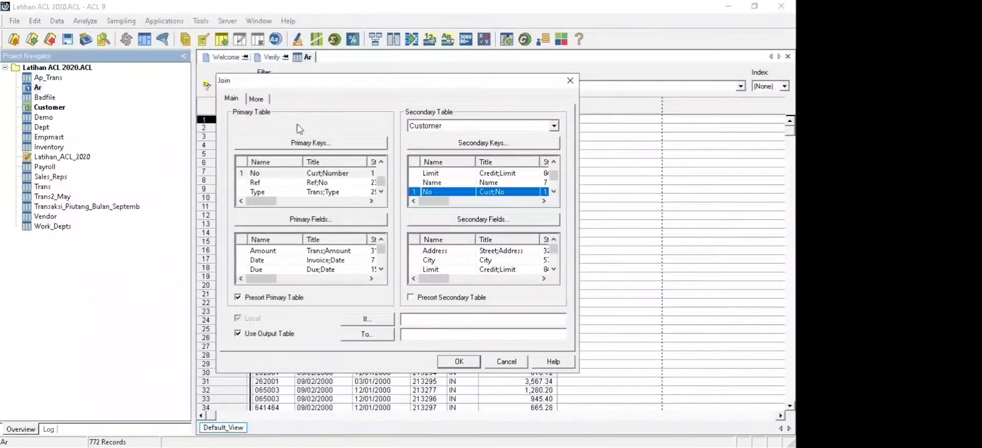
- Add the No (customer number) field of the Ar table to the join's primary fields
click(327, 220)
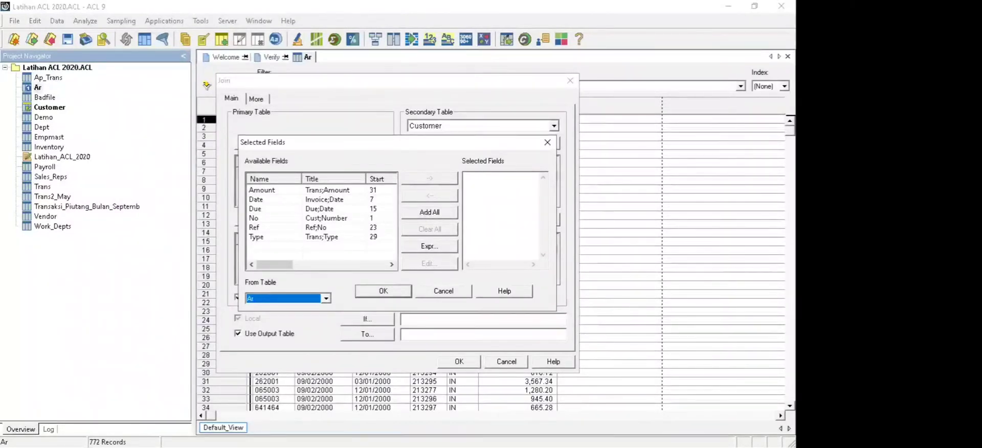
click(336, 191)
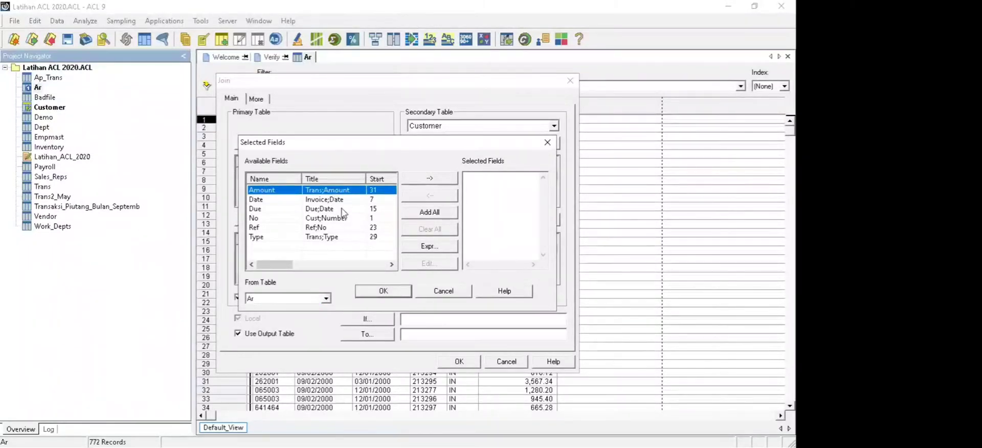
click(341, 201)
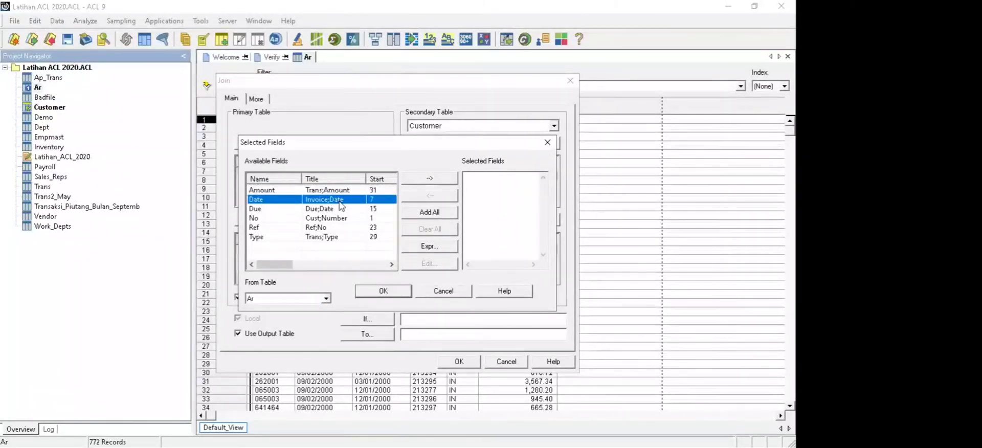
click(341, 210)
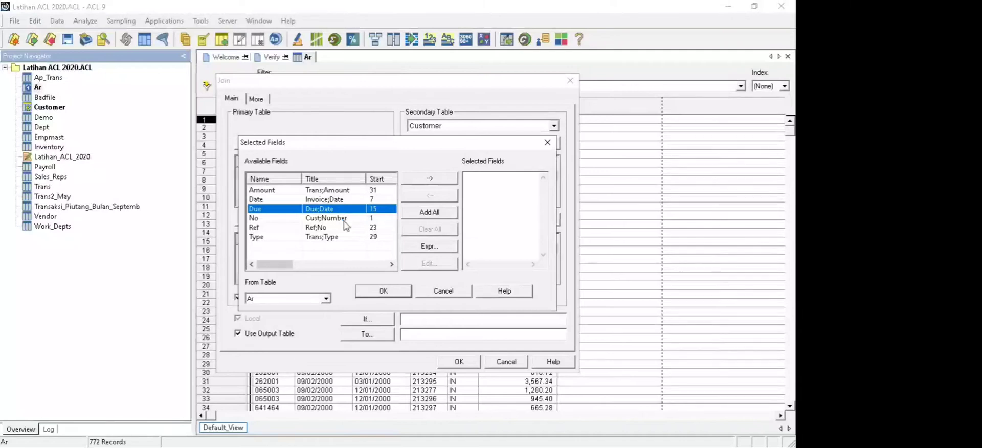
click(345, 219)
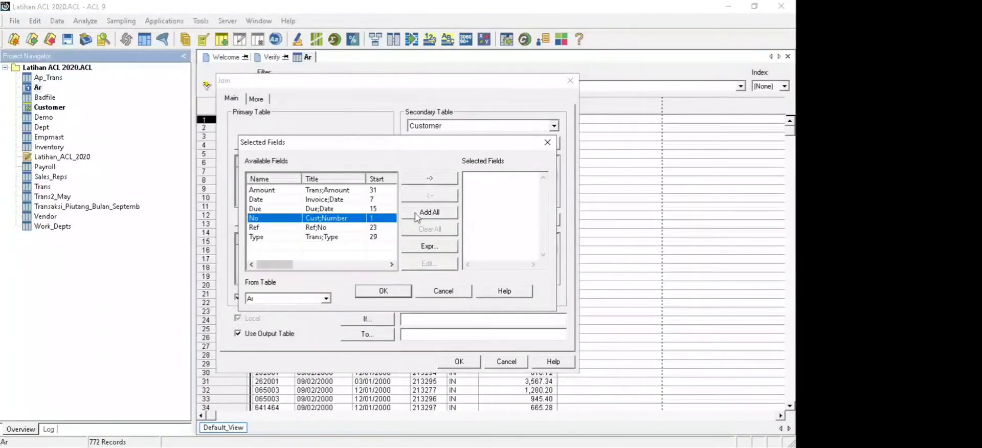
click(428, 184)
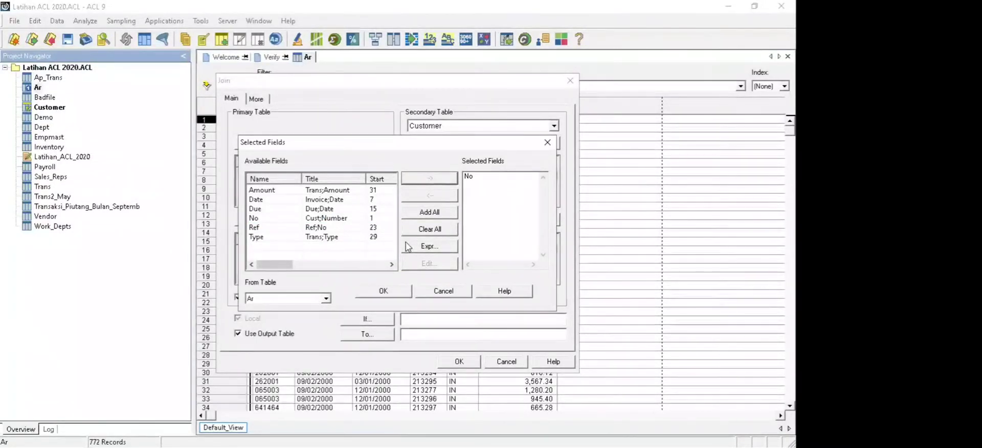
- Add Due, Date and Amount to the join's primary fields and accept the selection
click(317, 212)
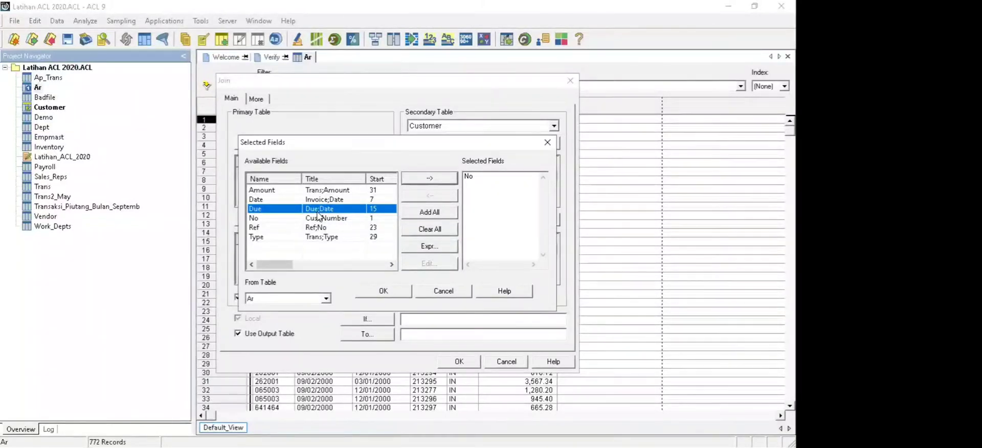
click(423, 183)
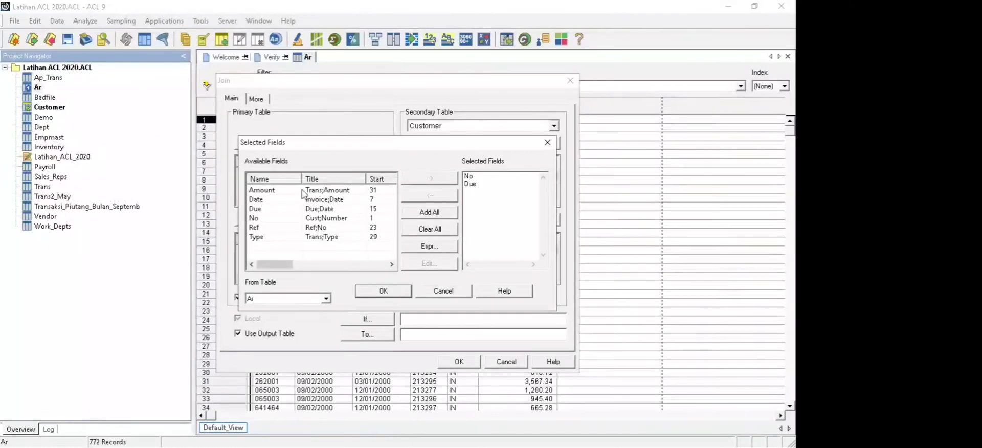
click(321, 199)
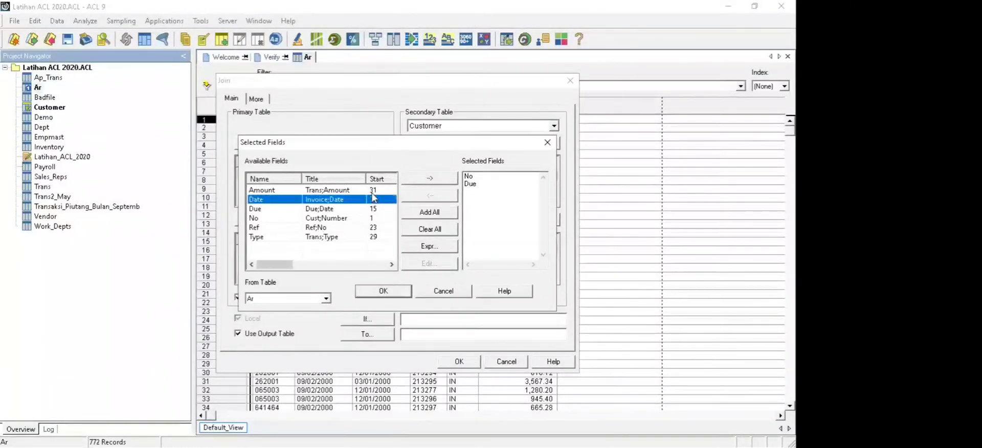
click(424, 183)
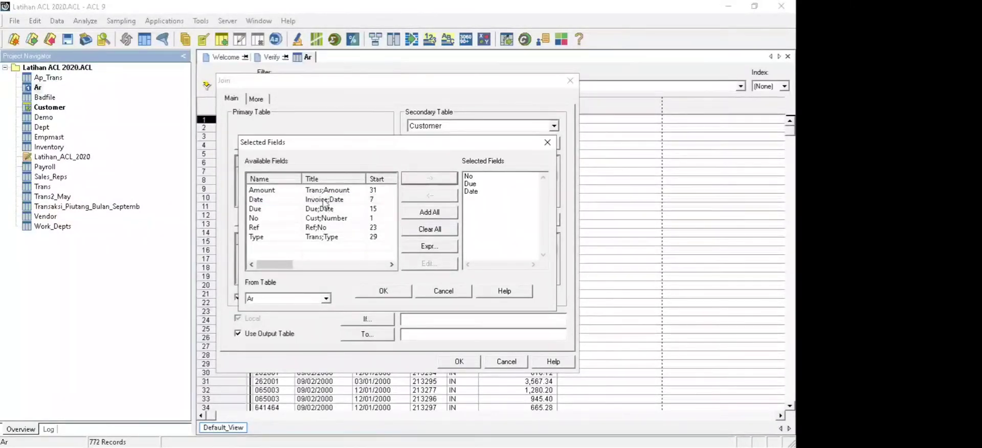
click(325, 190)
click(421, 180)
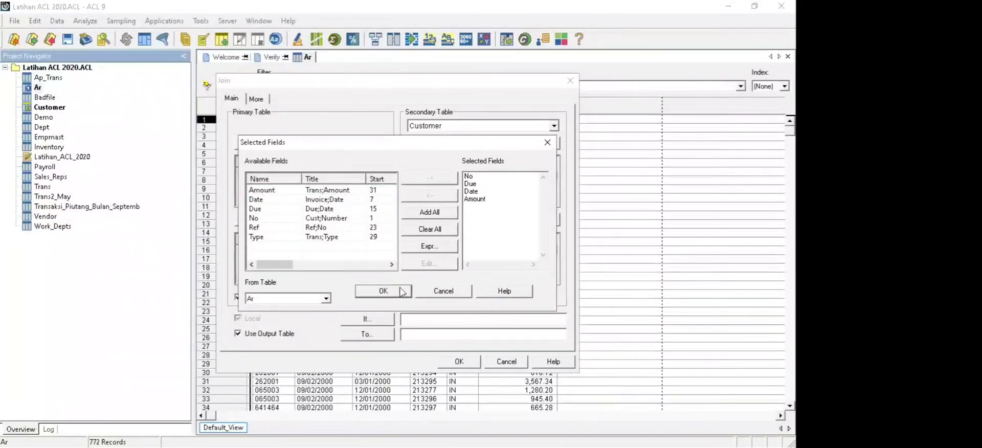
click(383, 290)
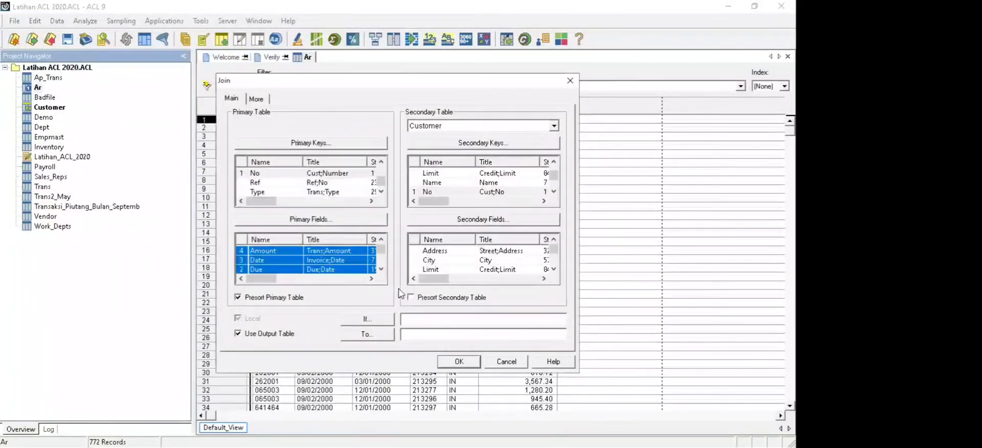
click(380, 270)
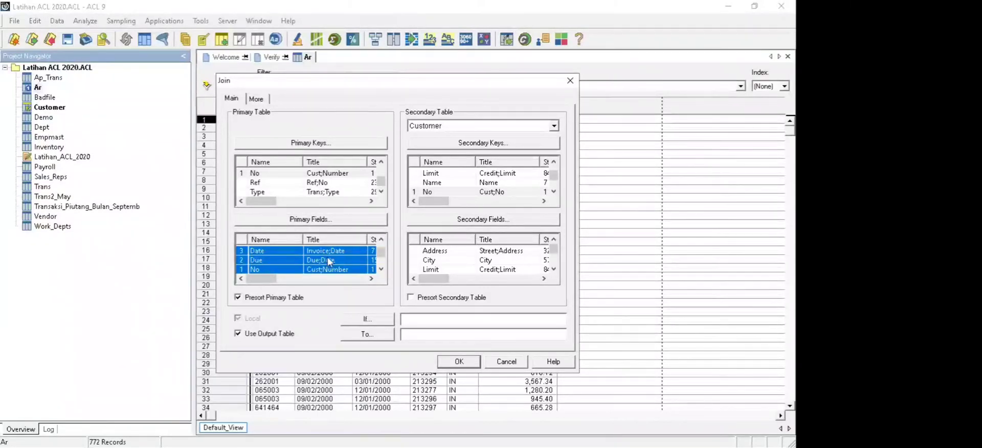
scroll(358, 258, up, 1)
- Add the Name, Address and City fields of the Customer table to the join's secondary fields
click(479, 221)
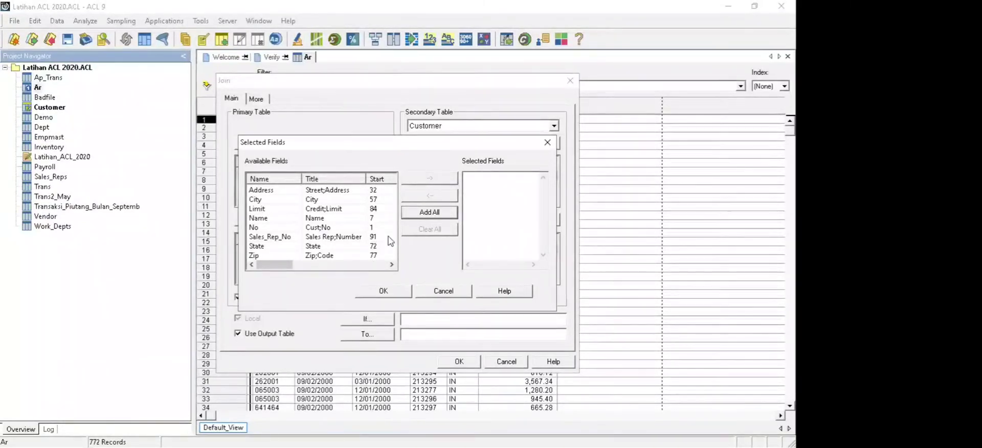
click(293, 219)
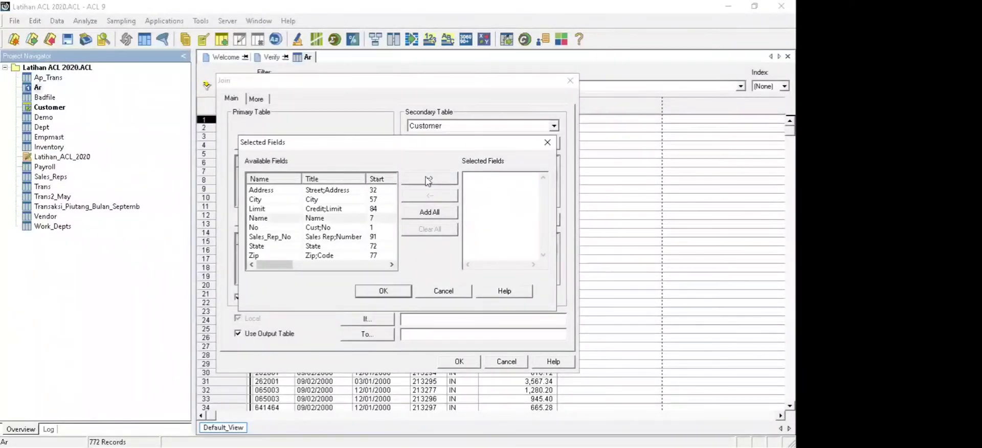
double_click(294, 219)
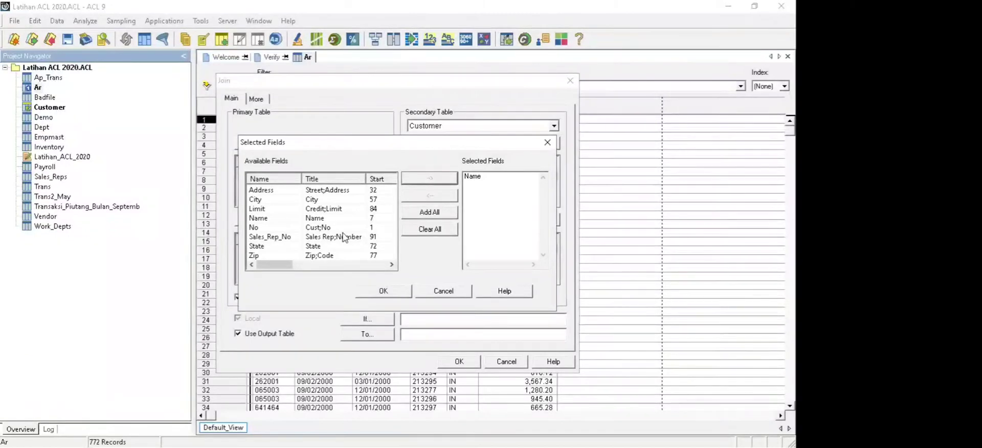
click(318, 190)
click(438, 181)
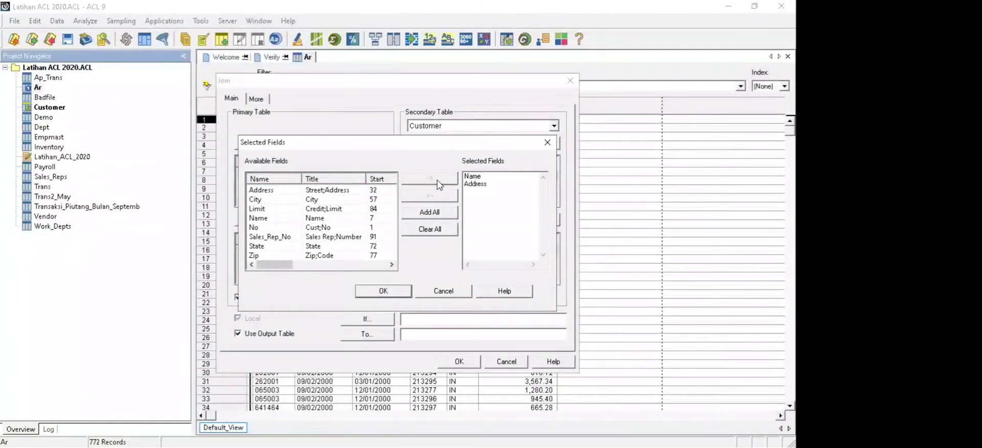
scroll(318, 242, right, 1)
scroll(319, 243, left, 1)
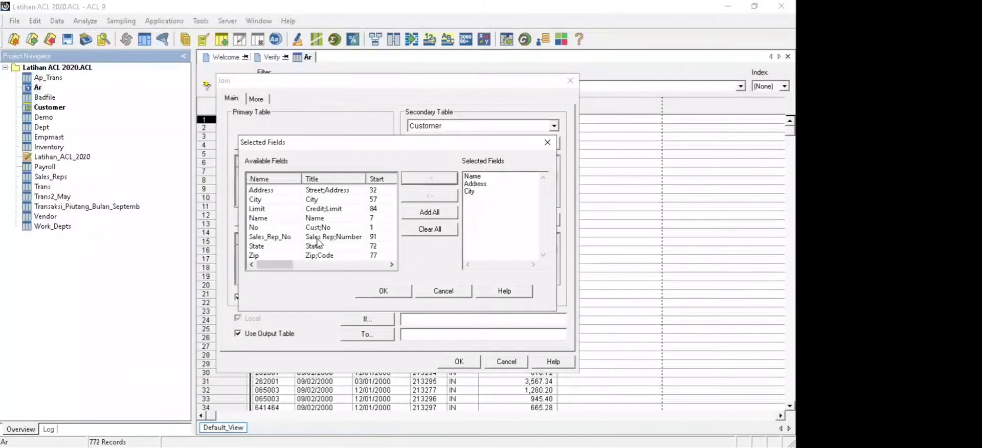
- Add State and Zip to the join's secondary fields and accept the selection
click(319, 246)
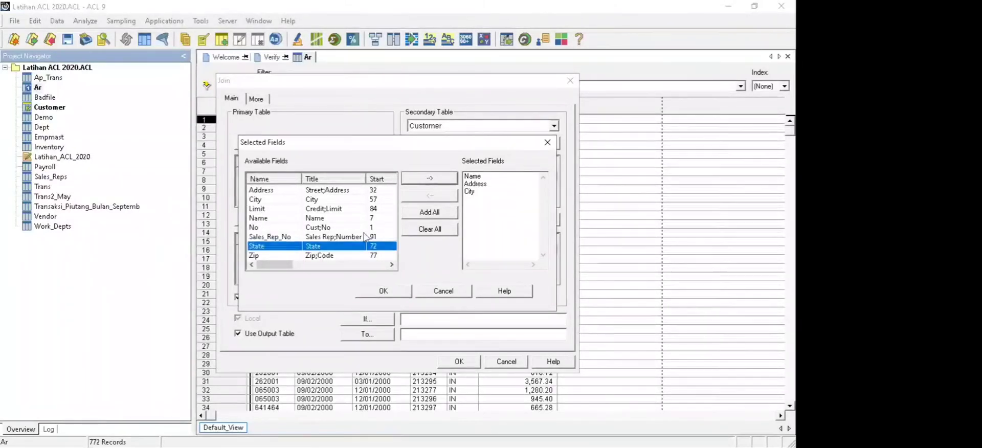
click(427, 180)
click(327, 255)
click(429, 180)
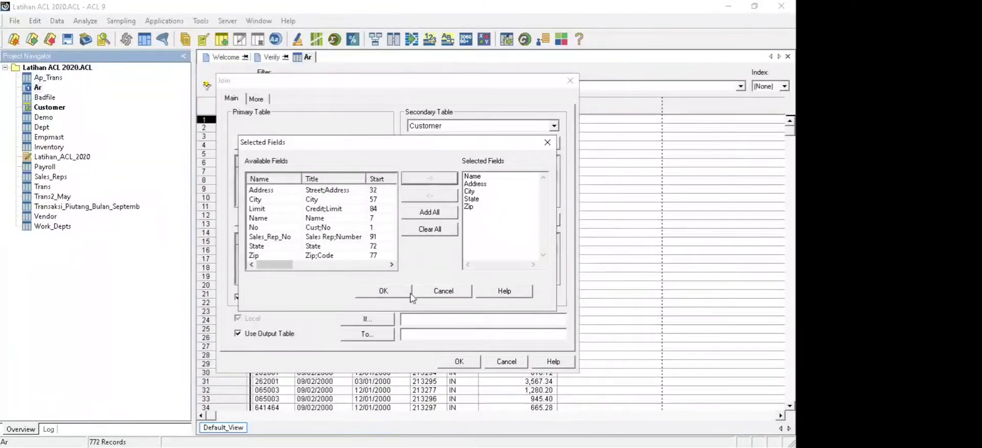
click(388, 293)
scroll(492, 266, down, 1)
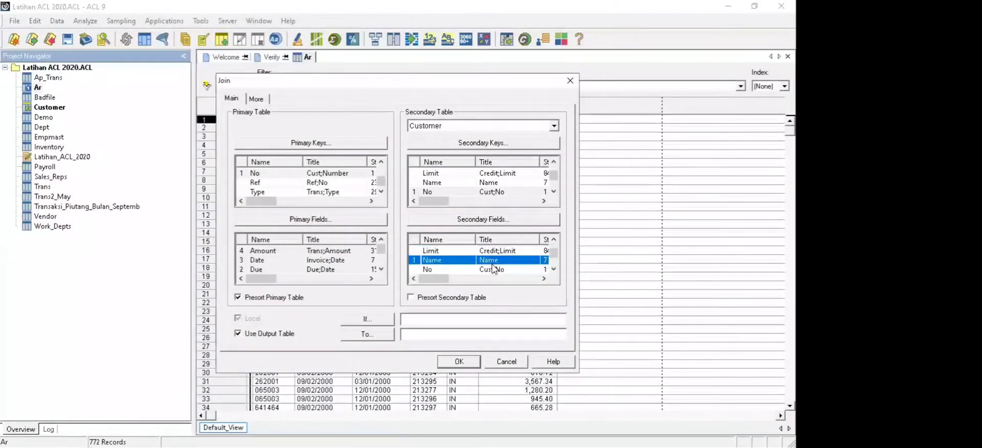
scroll(493, 266, up, 1)
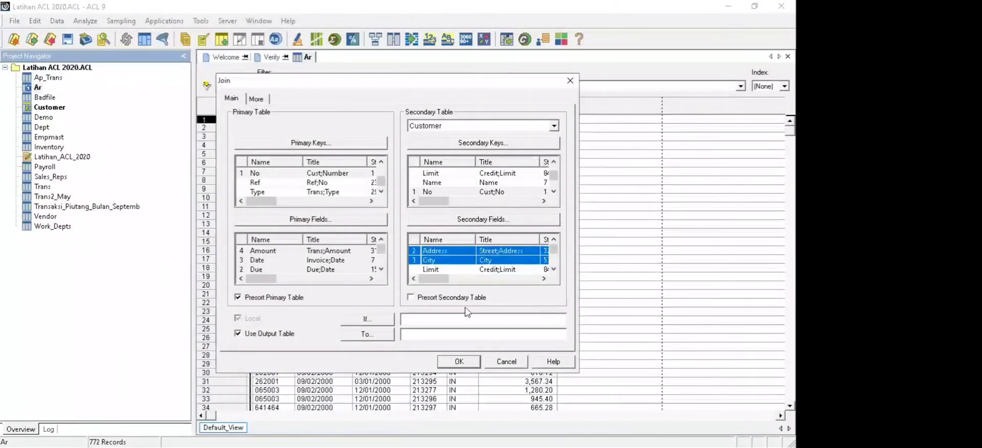
- Name the join's output table "Data Pelanggan Jatuh Tempo September 2000"
click(436, 336)
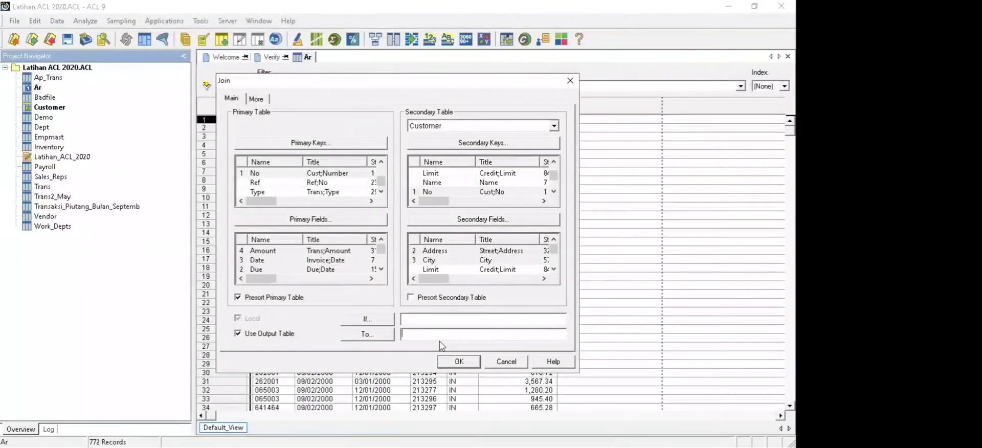
text(Data Pelanggan)
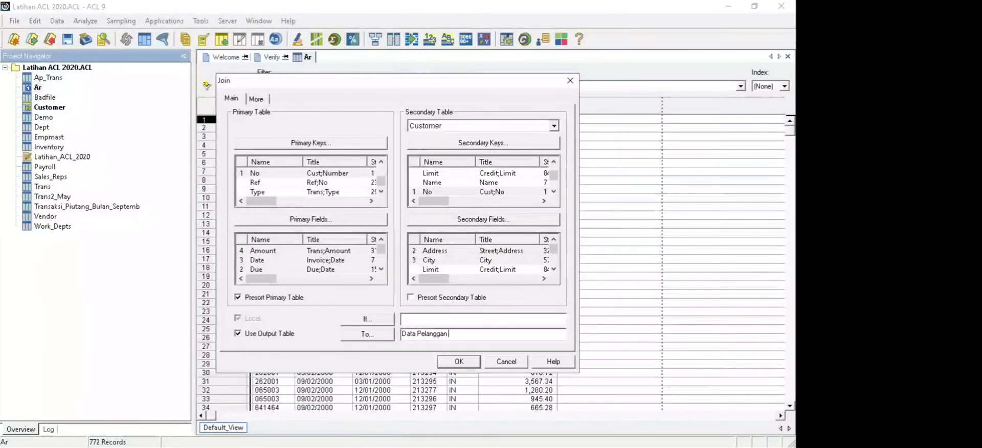
text( Jatuh)
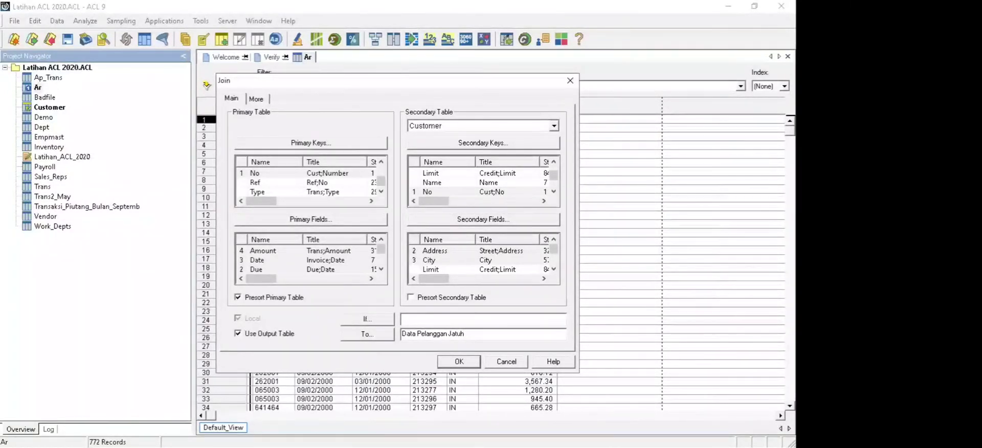
text( Tempo September 2000)
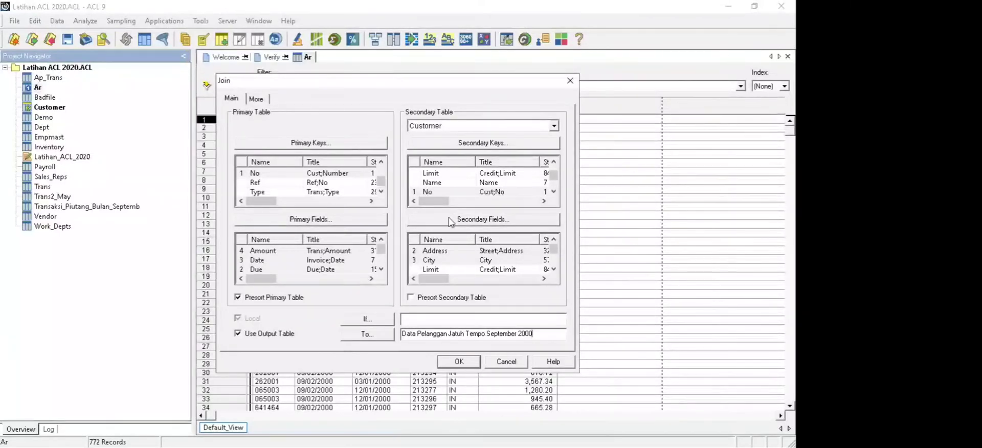
- Review the selected secondary fields, and shorten the output table name to "Data Pelanggan"
click(417, 221)
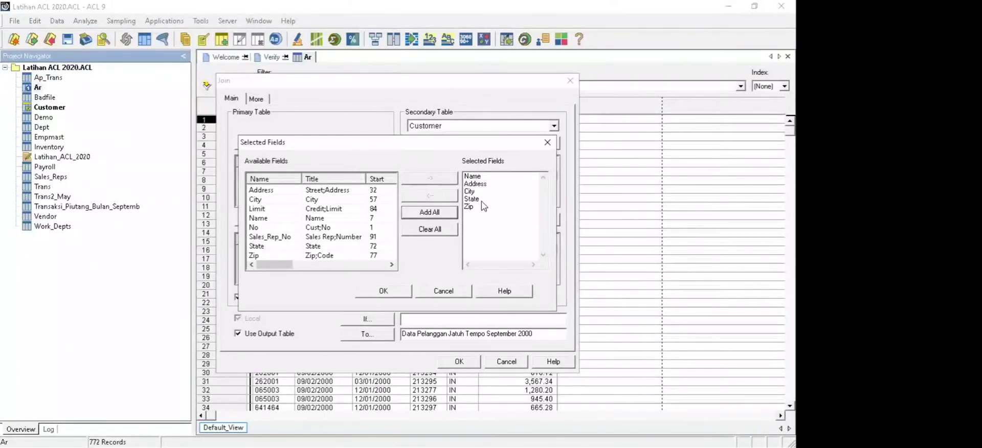
click(383, 291)
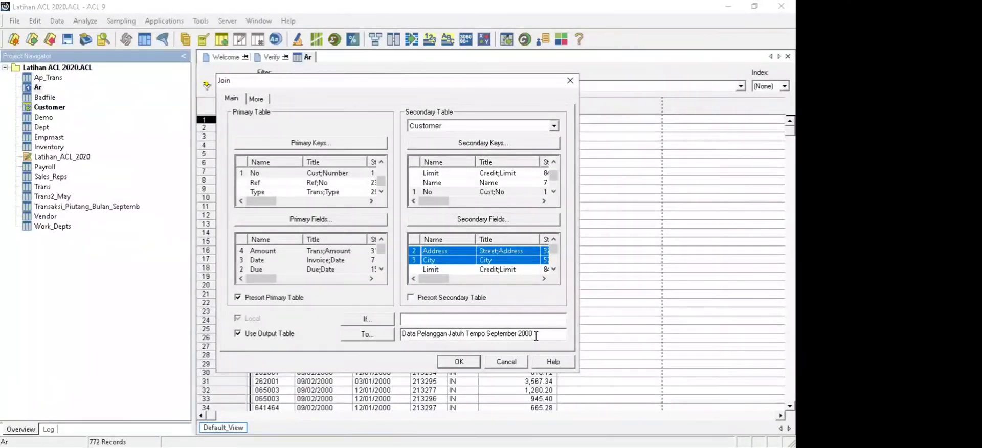
drag(533, 335, 448, 335)
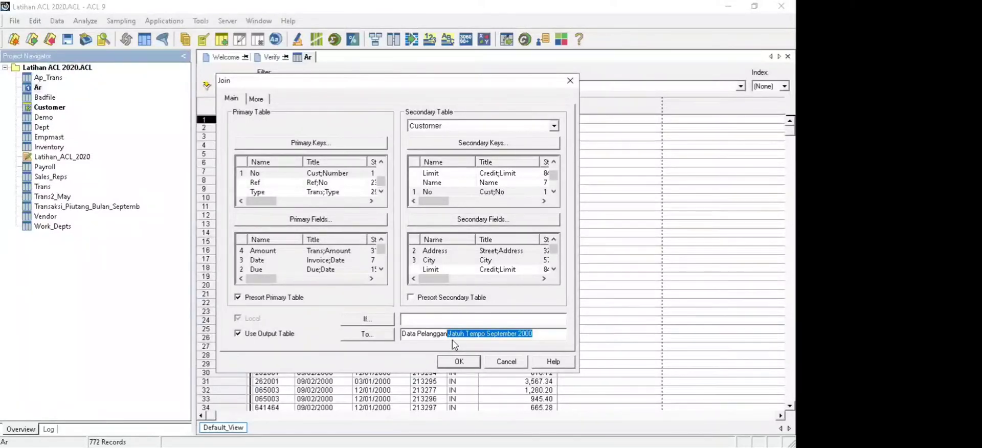
key(BackSpace)
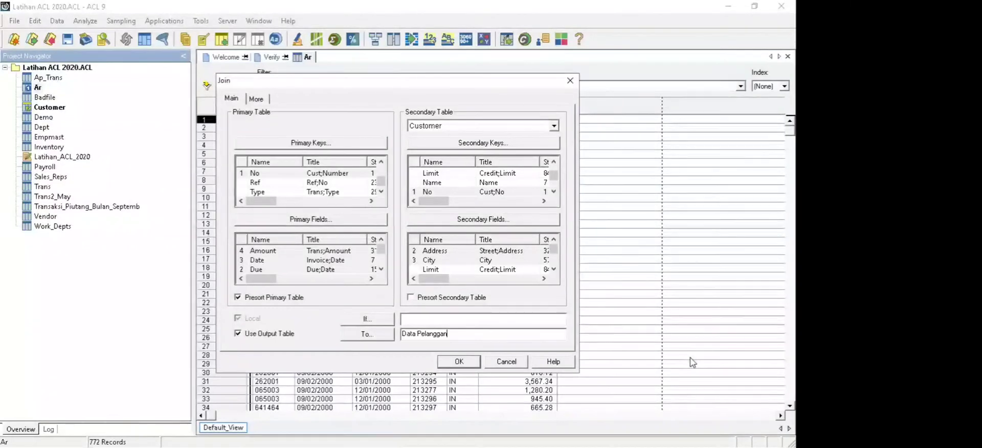
- Rename the join's output table to "Data Nama Pelanggan Piutang Usaha Jatuh Tempo September 2000"
key(BackSpace)
key(BackSpace)
key(BackSpace)
key(BackSpace)
key(BackSpace)
key(BackSpace)
key(BackSpace)
key(BackSpace)
key(BackSpace)
text(Nama Pelanggan)
text(Piutan)
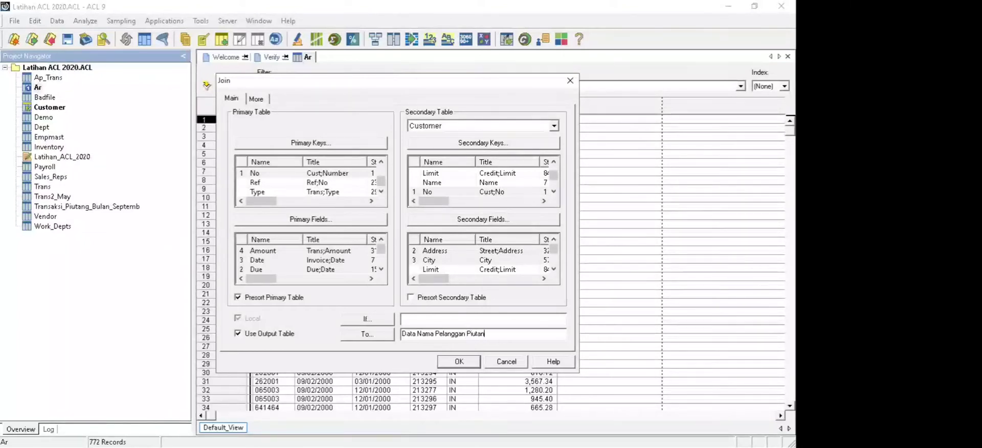
text(g Usaha Jatuh Tempo)
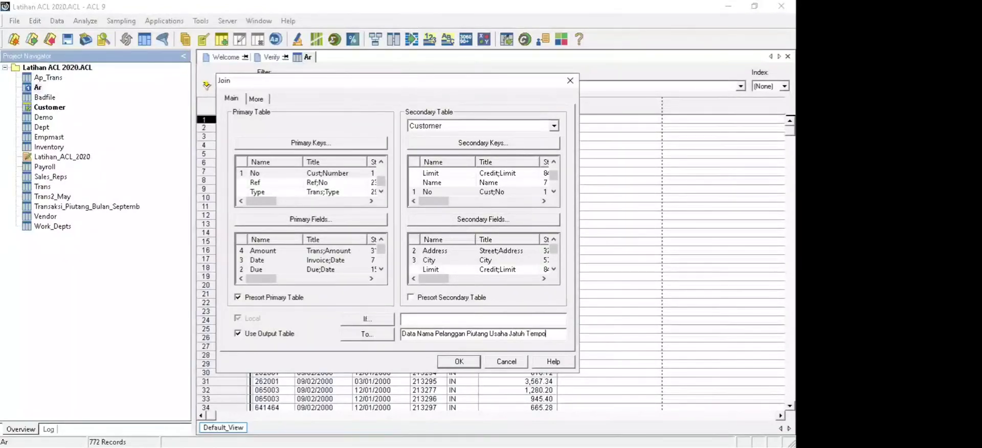
text( September 200)
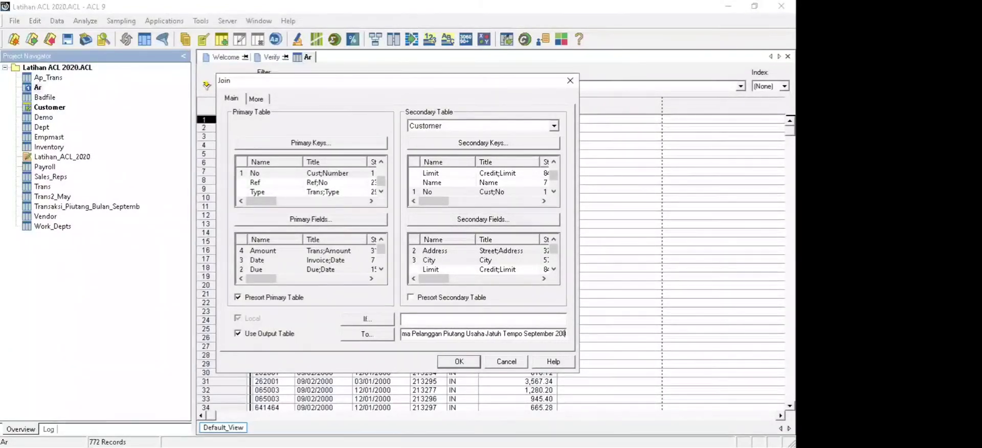
text(0)
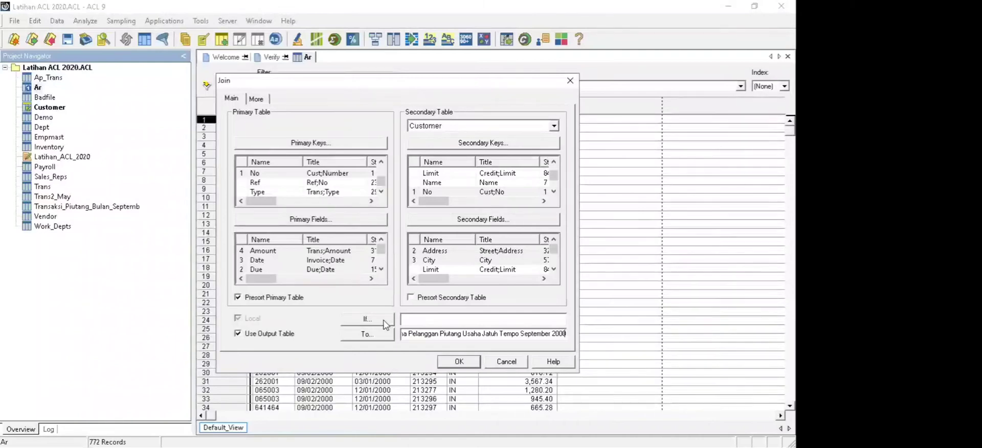
- Start the join's If condition with Due greater than or equal to September 1, 2000
click(383, 321)
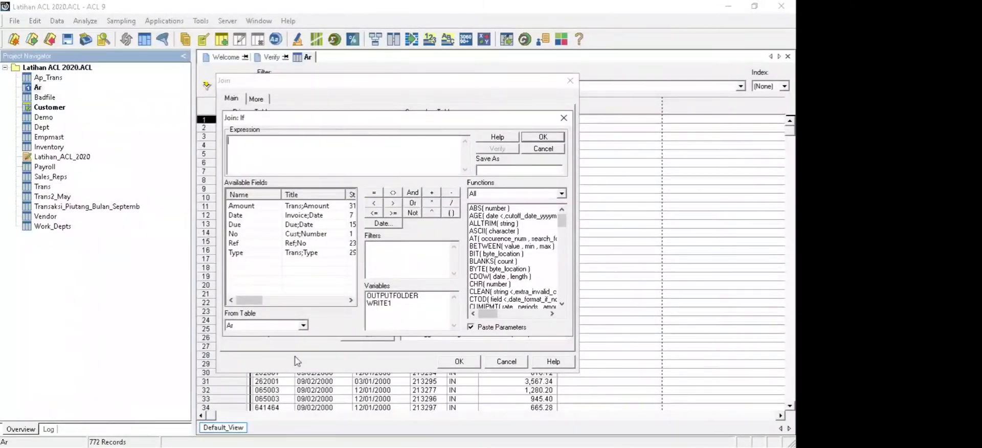
double_click(301, 225)
click(393, 213)
click(382, 223)
click(421, 222)
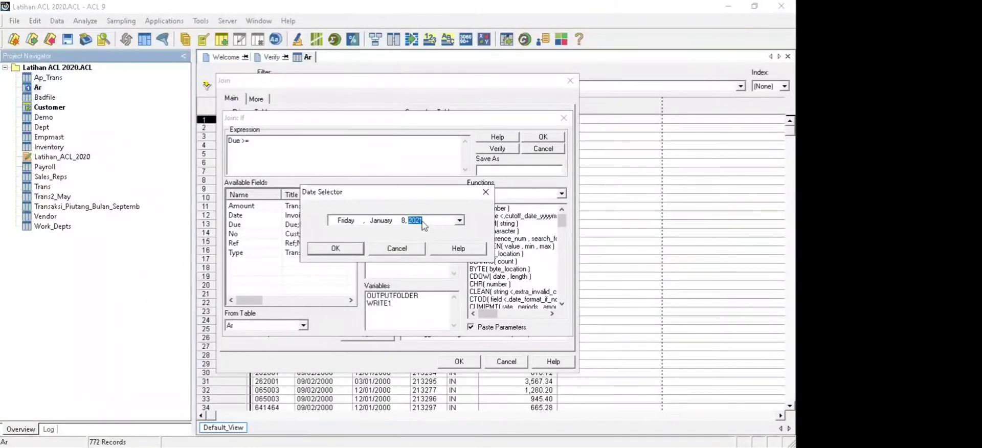
text(2000)
click(403, 221)
text(1)
click(382, 222)
text(11)
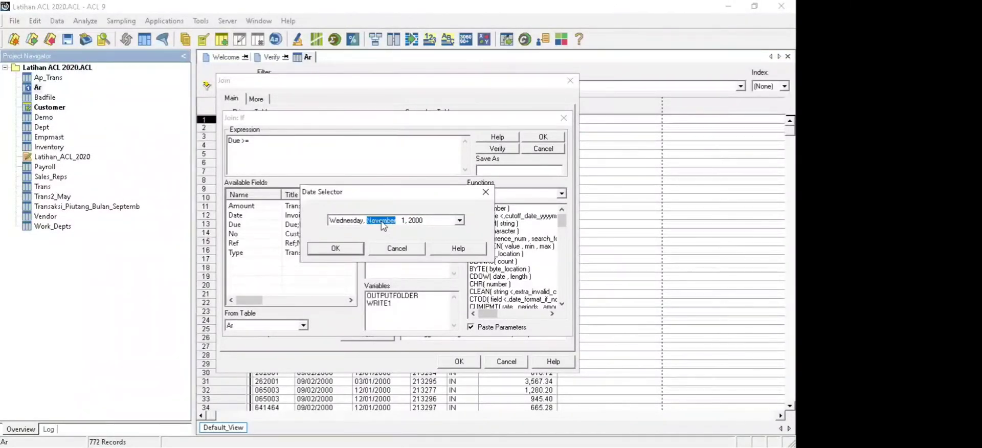
key(Down)
key(Down)
click(336, 249)
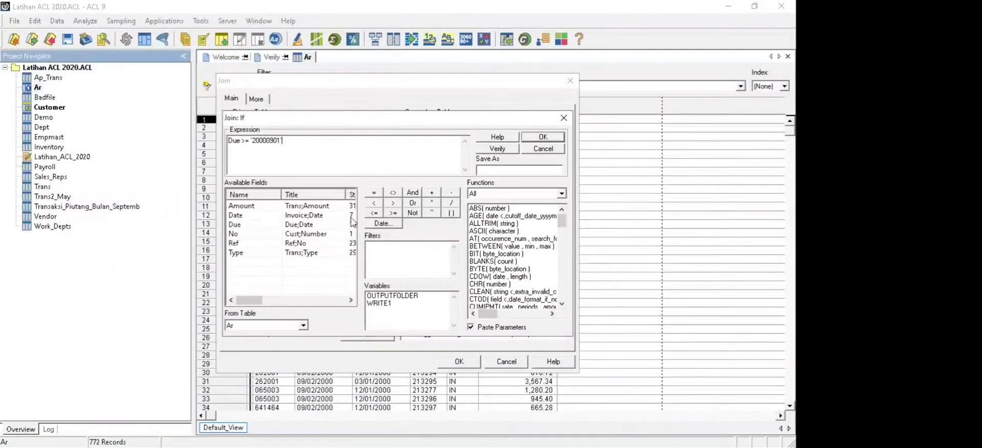
- Extend the If condition with AND and Due less than or equal to September 30, 2000
click(412, 193)
click(374, 214)
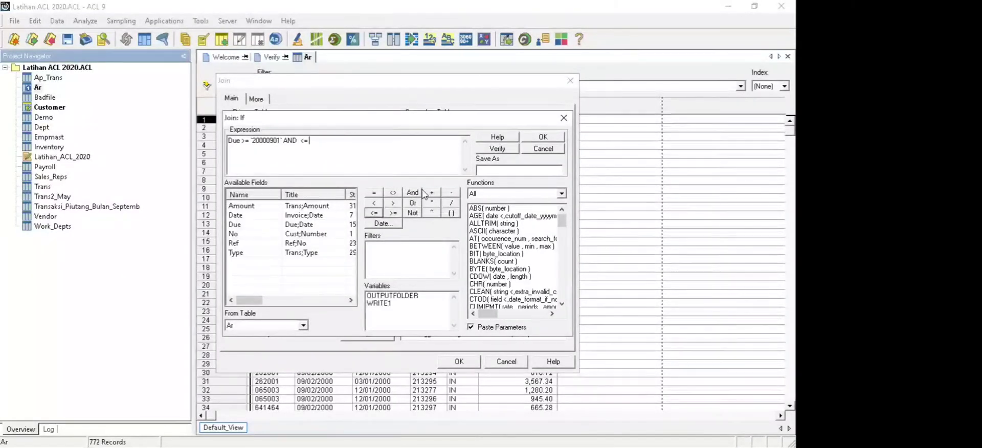
key(BackSpace)
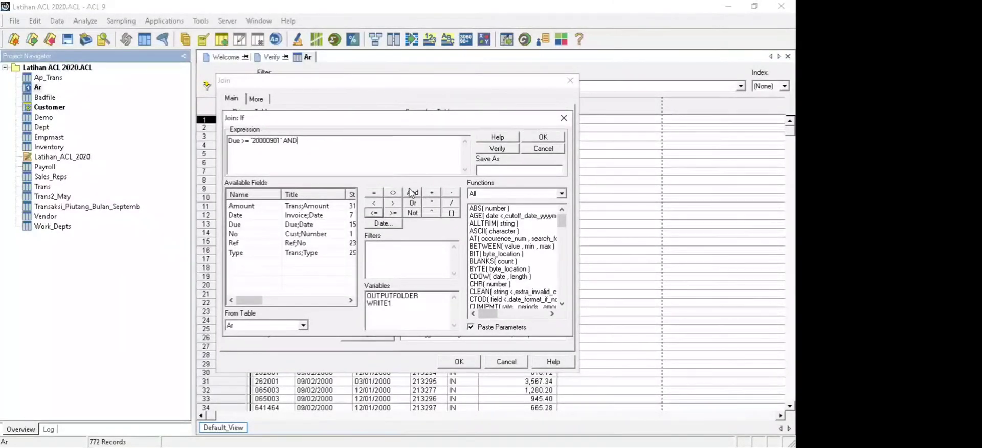
double_click(297, 225)
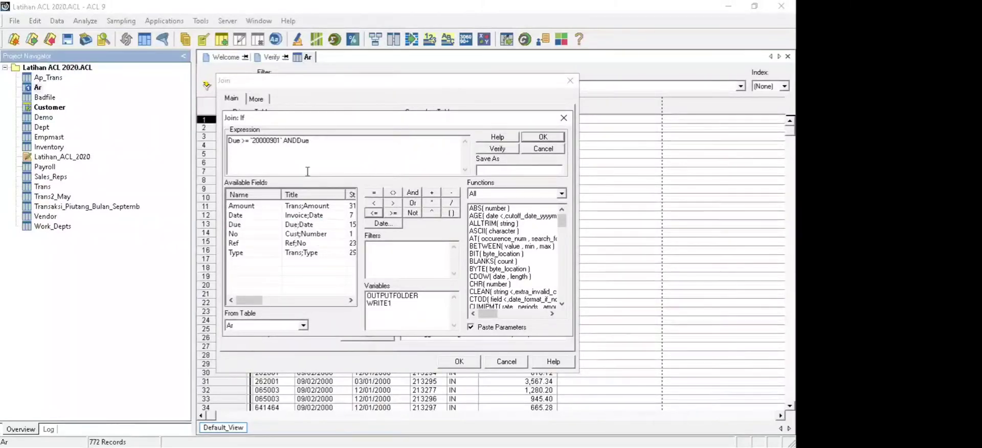
click(374, 213)
click(383, 225)
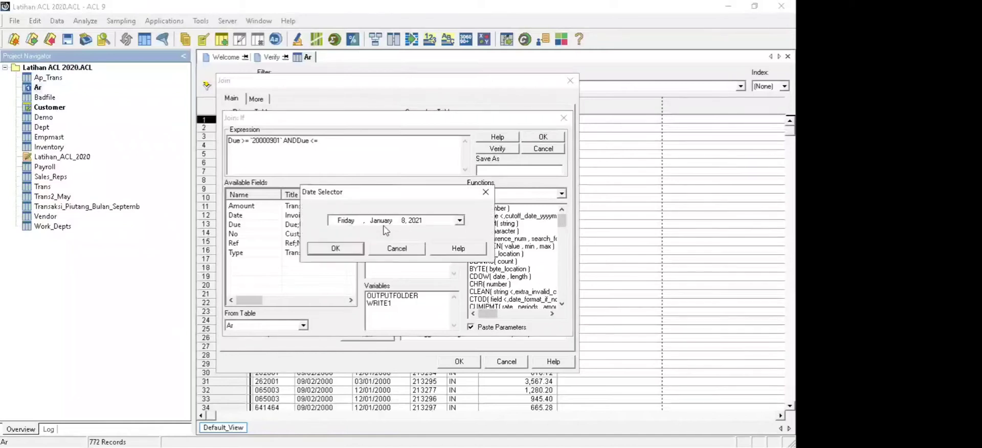
click(415, 223)
text(2000)
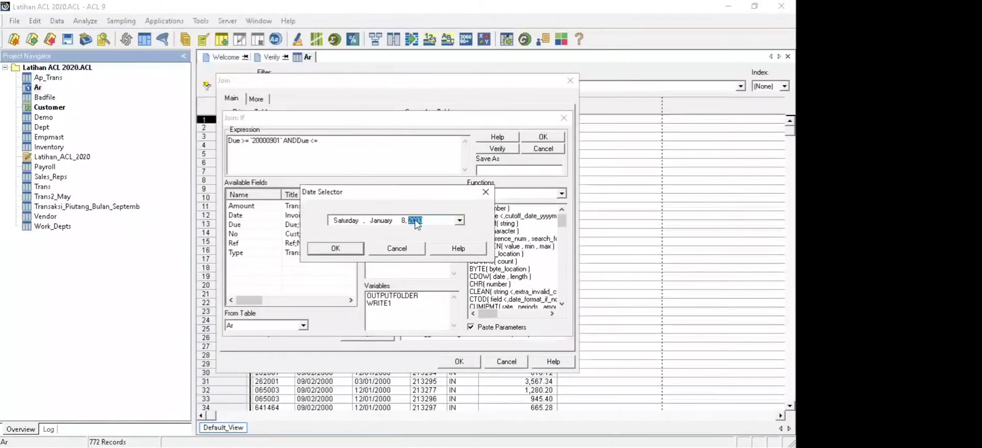
click(404, 222)
text(30)
click(387, 222)
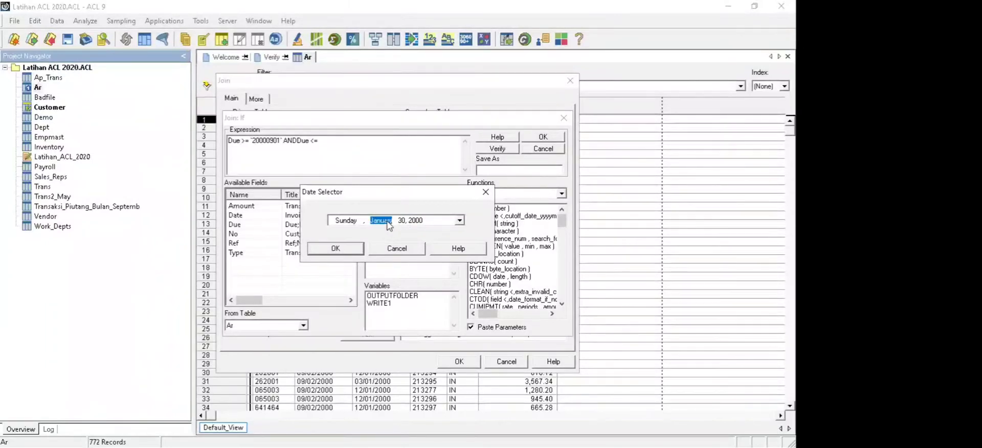
key(Up)
key(Up)
key(Up)
key(Up)
click(360, 252)
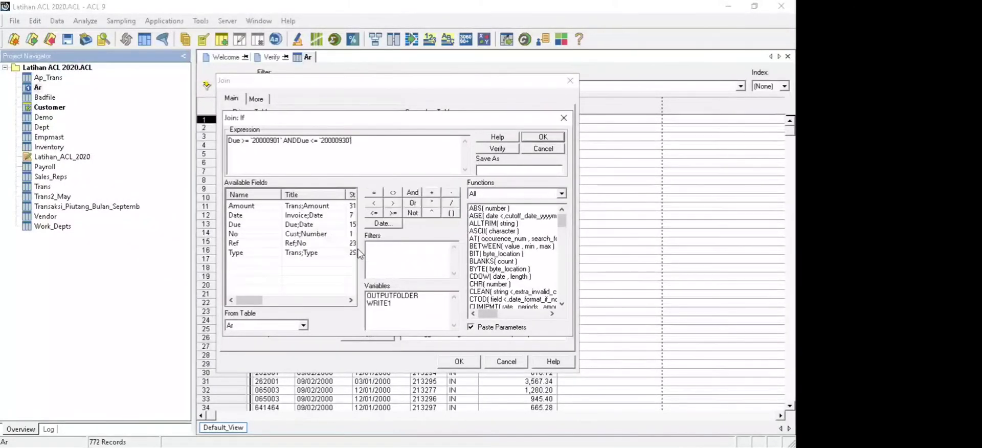
- Verify the If expression, insert the missing space between AND and Due, verify it again and accept the condition
click(486, 149)
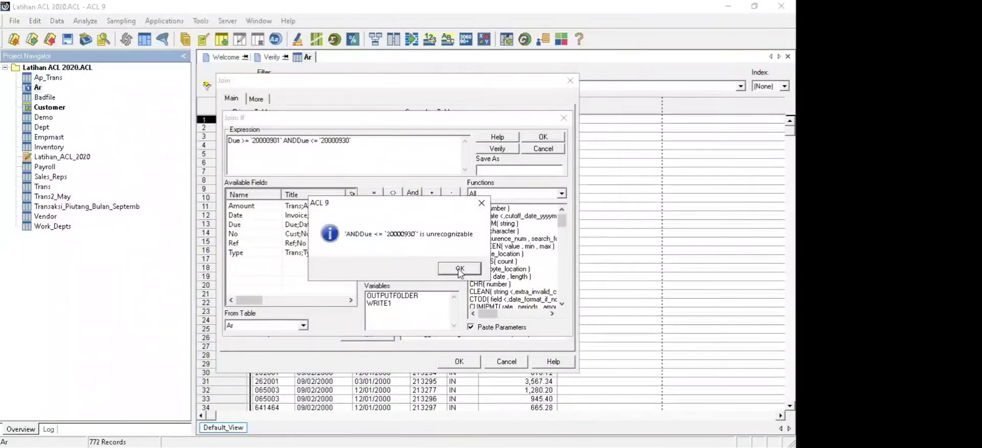
click(460, 269)
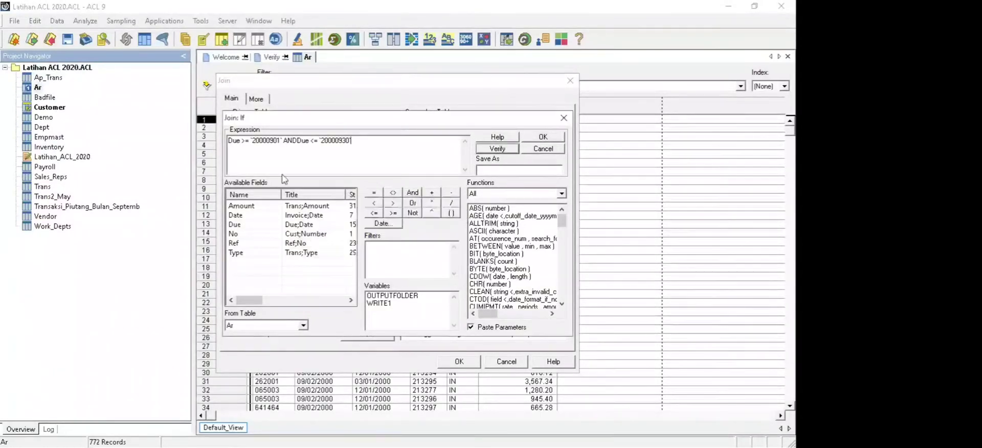
click(297, 146)
click(496, 148)
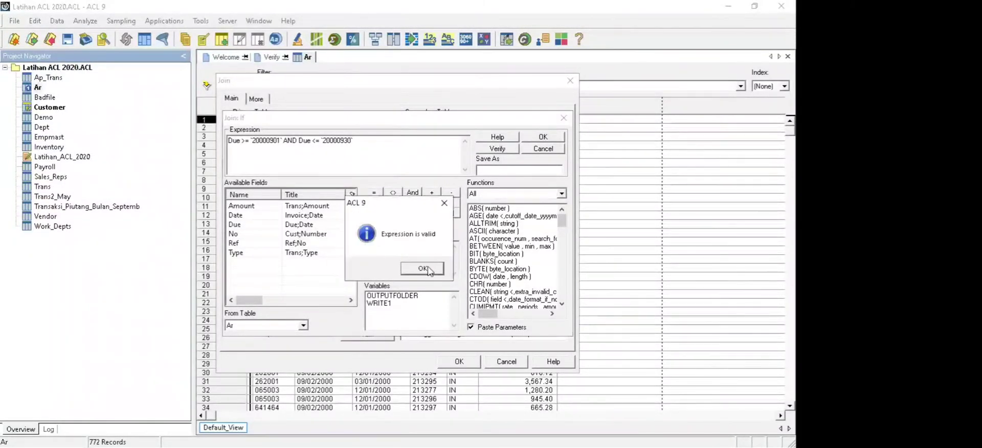
click(422, 269)
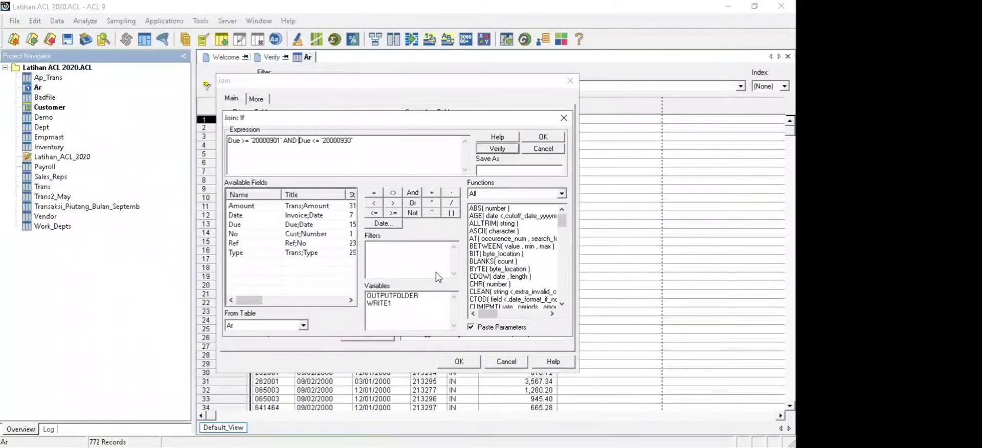
key(Return)
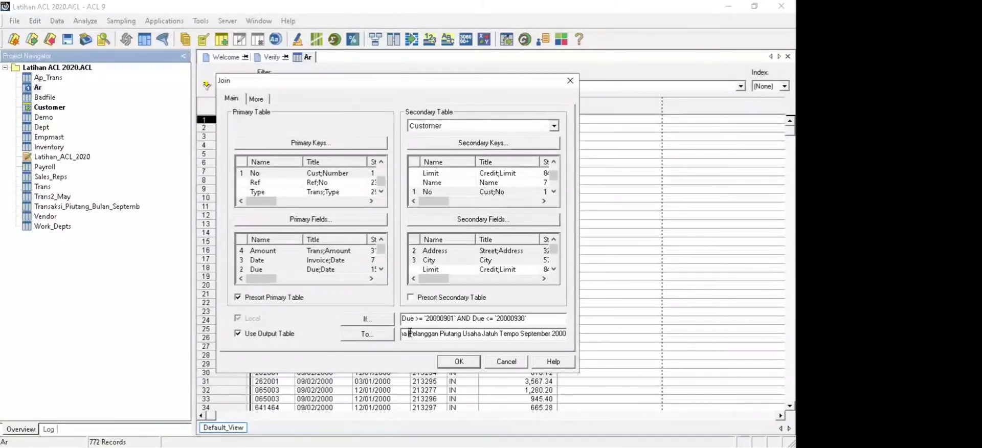
- Try to run the join of Ar with Customer without presorting the secondary table
click(457, 366)
click(456, 365)
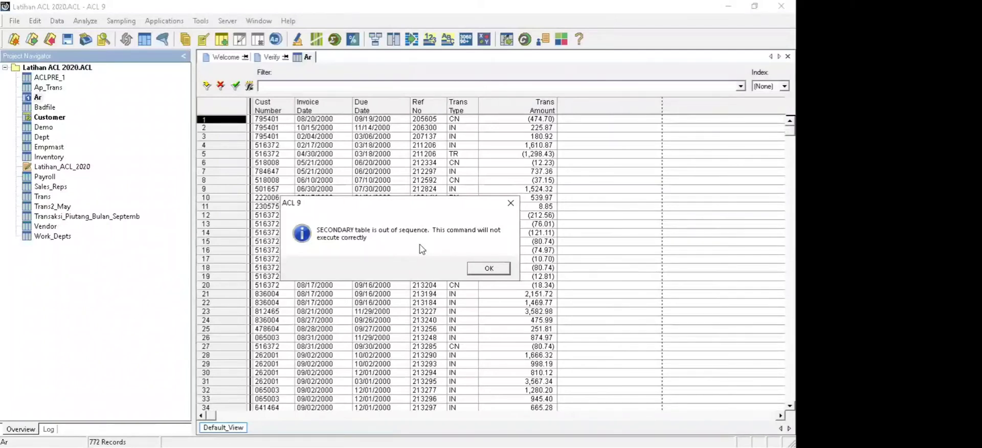
key(Return)
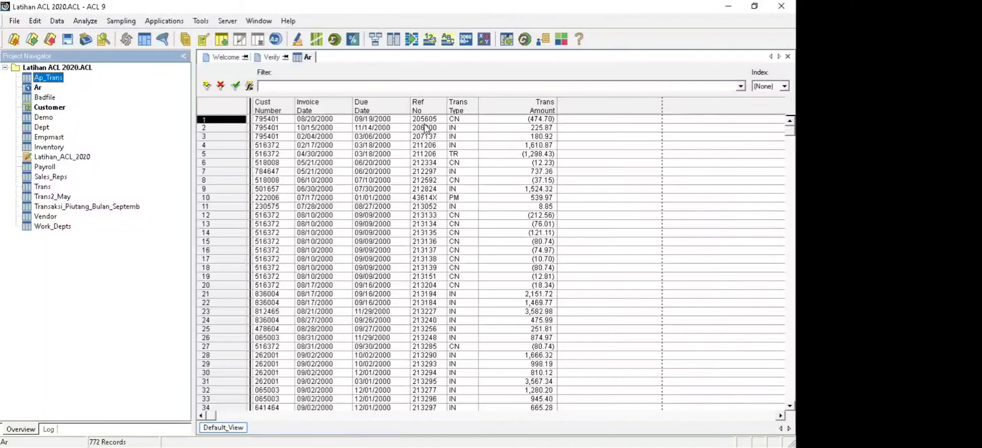
- Start a new table join from Ar and turn on presorting for the secondary Customer table
click(57, 21)
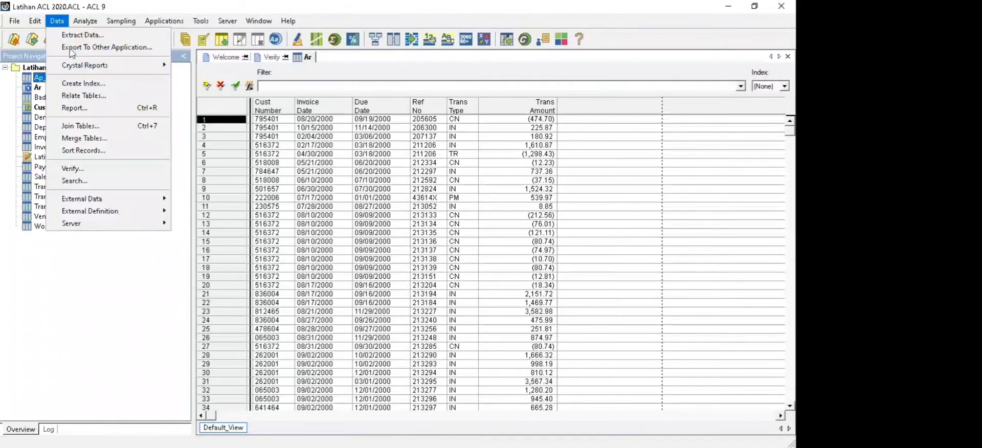
click(97, 126)
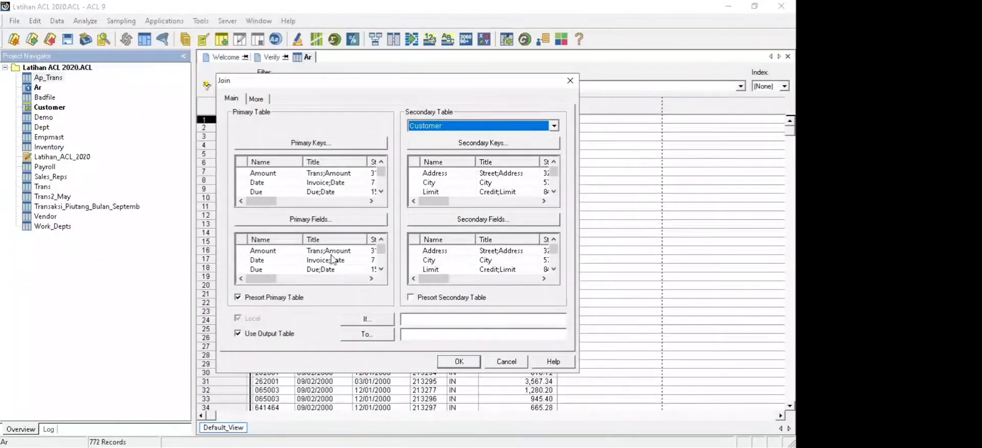
click(411, 297)
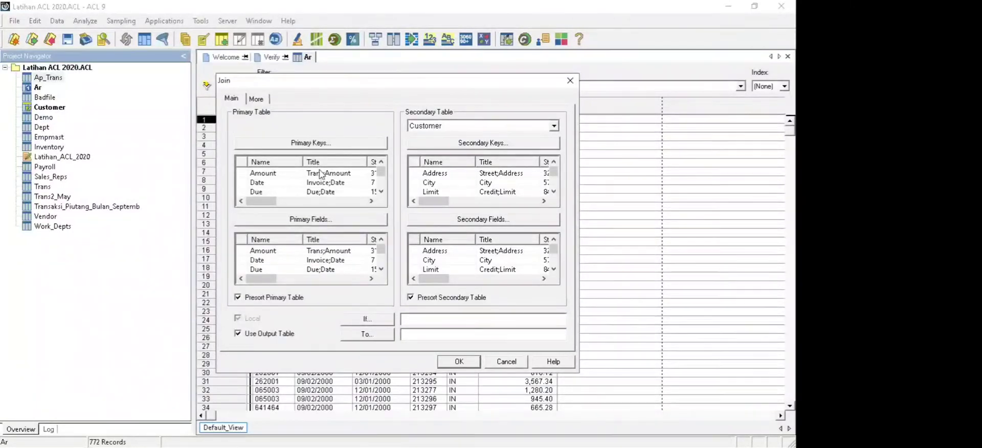
- Set the customer number field No as both the primary key of Ar and the secondary key of Customer
scroll(321, 175, down, 1)
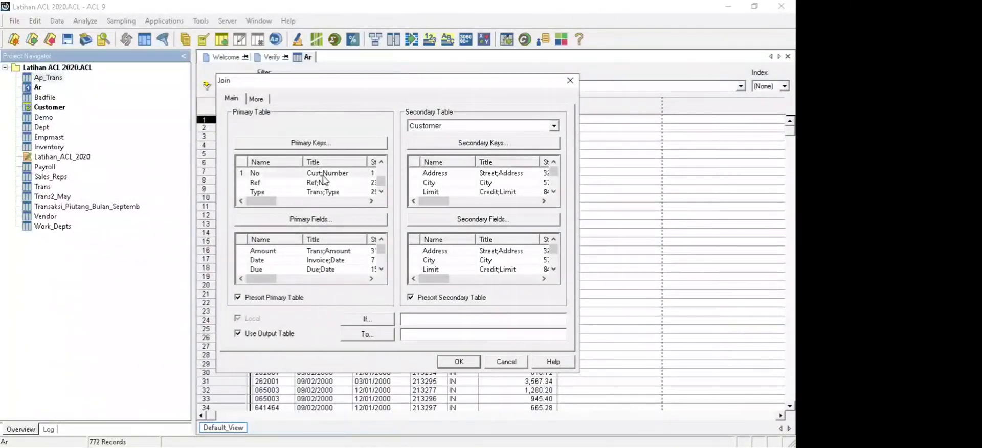
click(321, 176)
scroll(473, 185, down, 1)
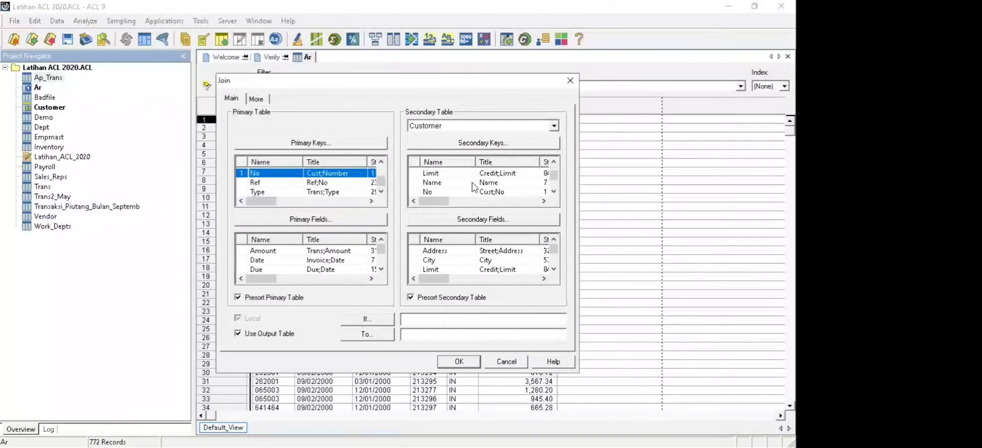
click(513, 191)
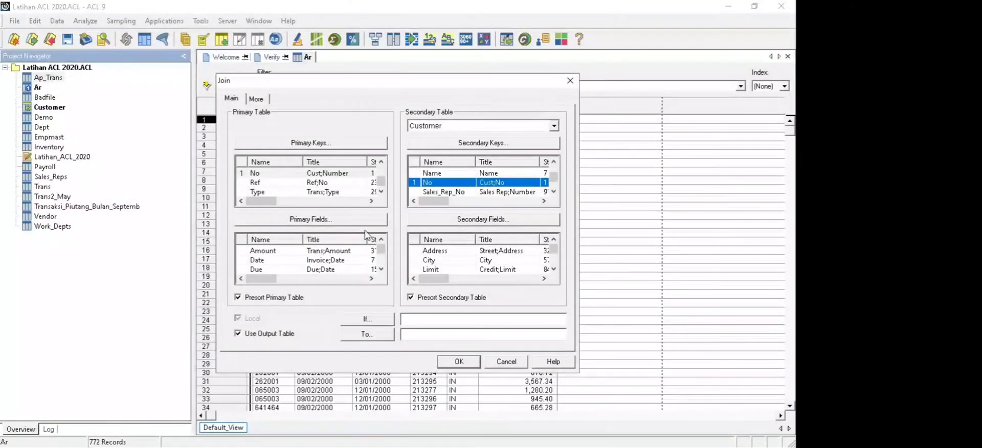
- Select No, Due, Date and Amount, in that order, as the join's primary fields
click(343, 219)
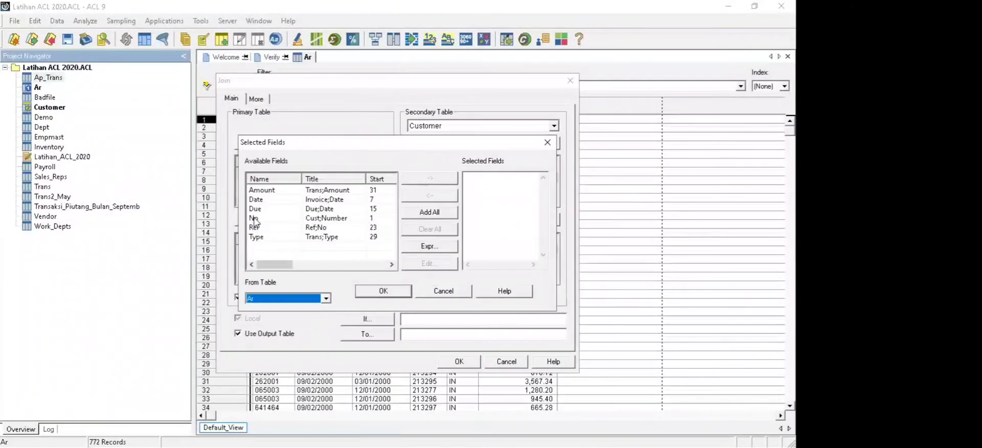
click(324, 217)
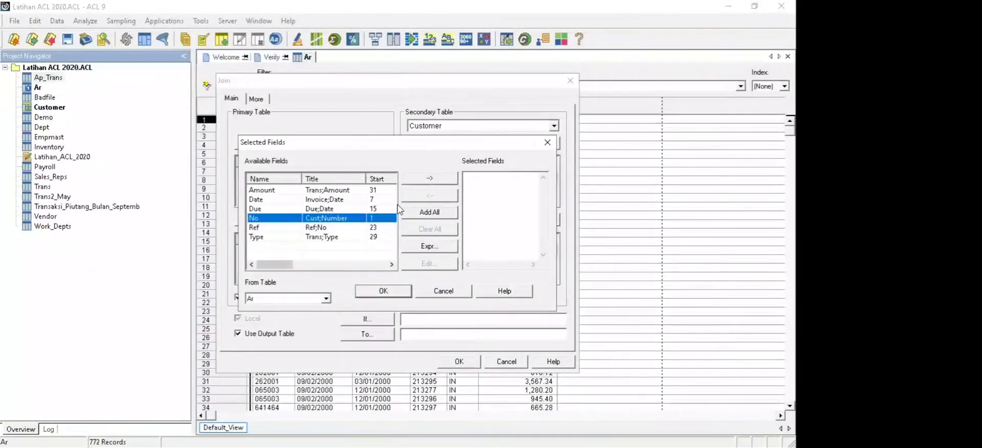
click(429, 178)
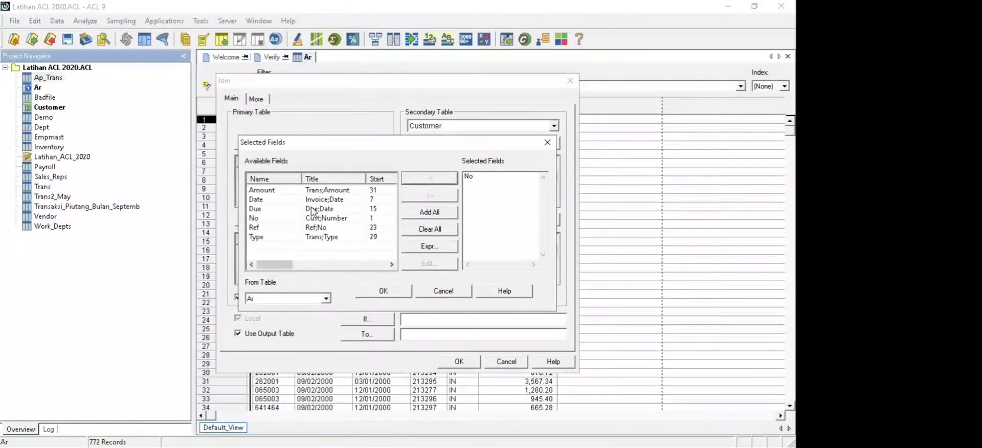
click(313, 209)
click(410, 182)
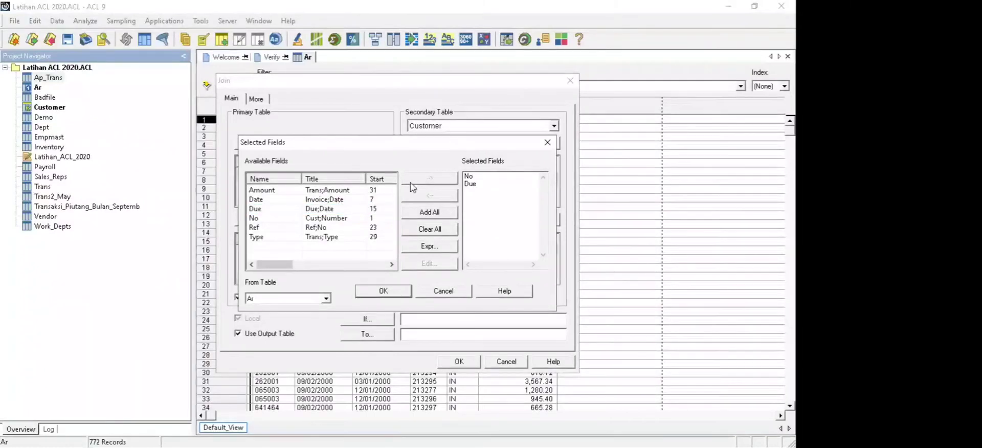
click(360, 198)
click(428, 179)
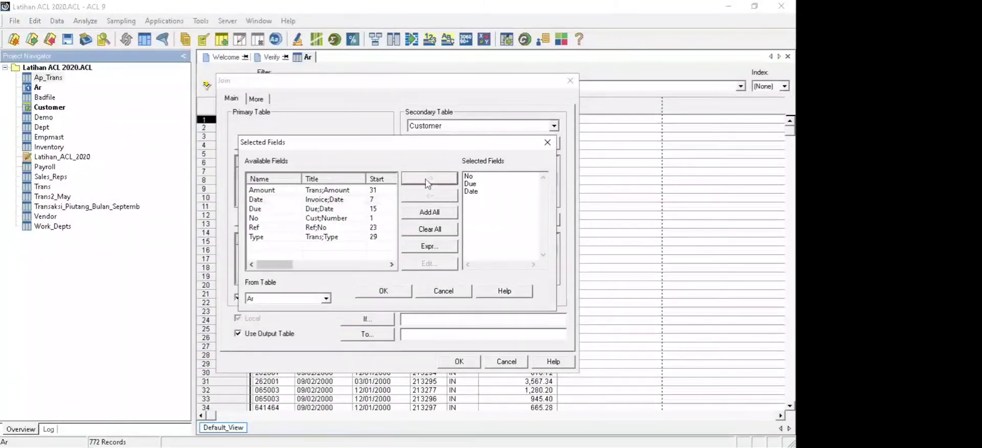
click(306, 190)
click(428, 178)
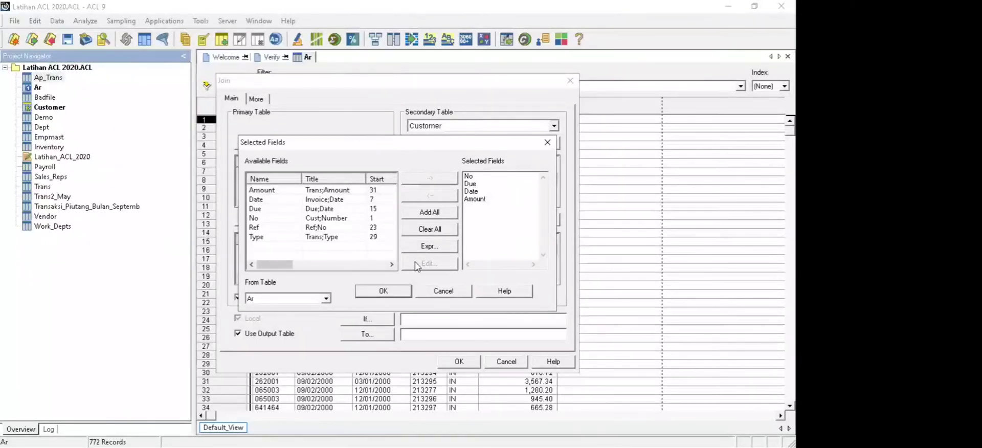
click(383, 291)
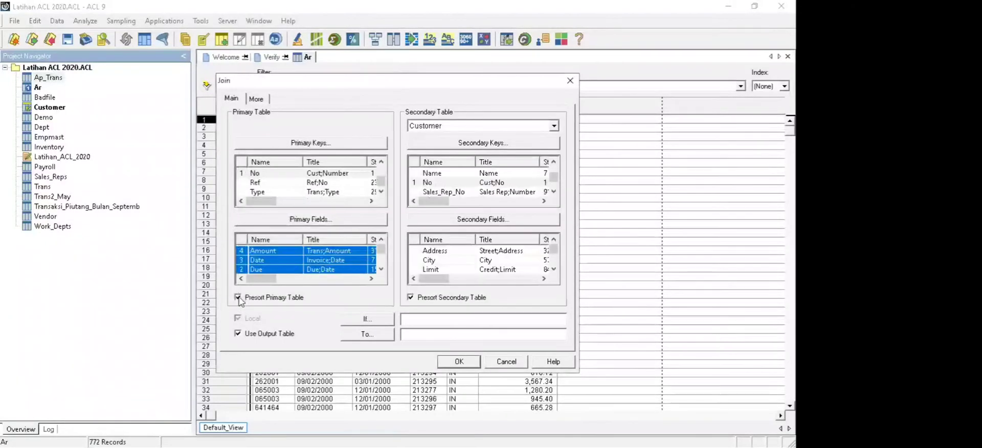
- Select Address, City, Name, State and Zip from Customer as the join's secondary fields
click(471, 221)
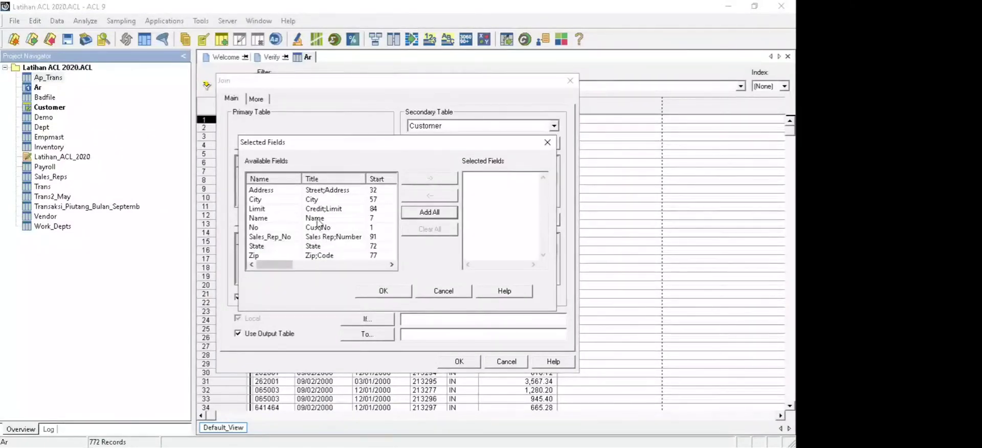
click(318, 218)
ctrl+click(321, 191)
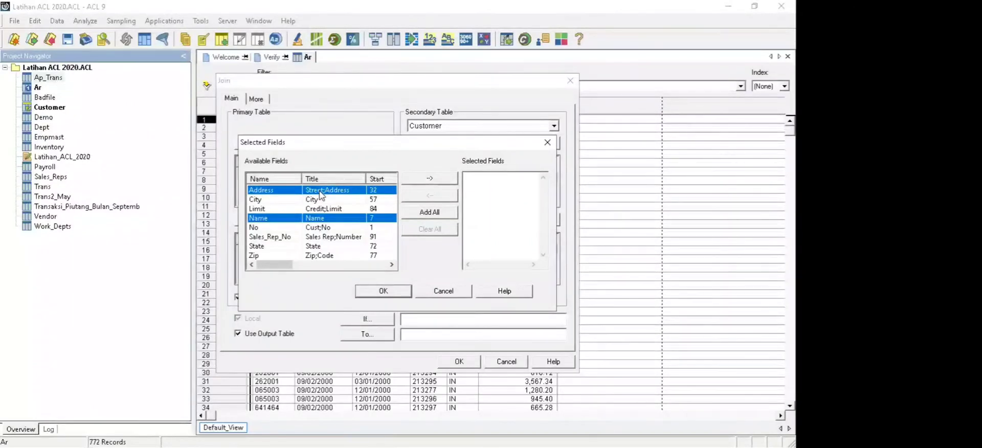
ctrl+click(321, 199)
ctrl+click(328, 246)
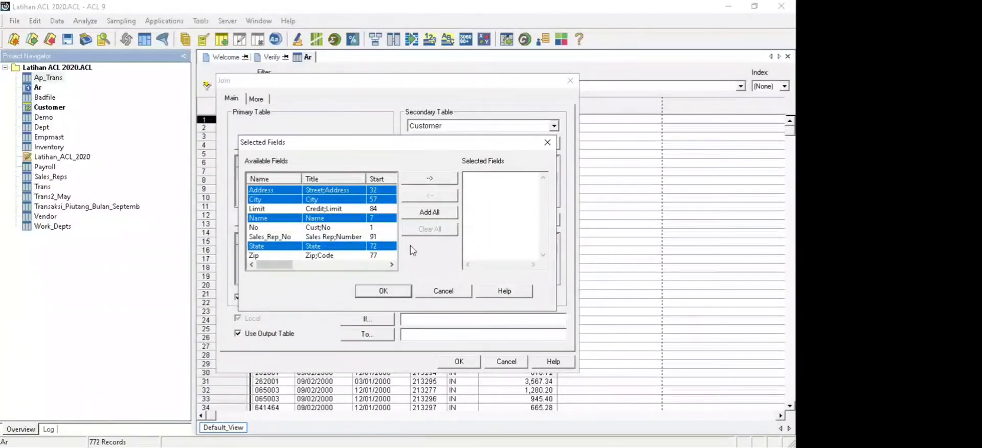
click(429, 178)
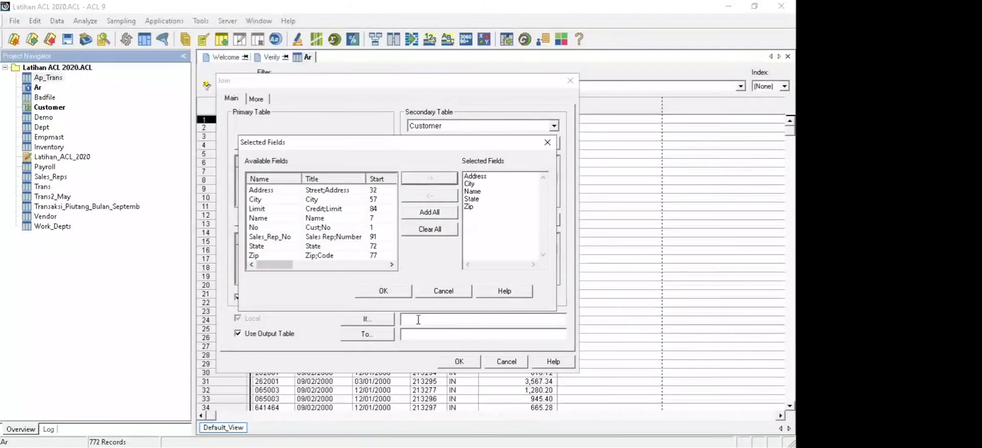
click(383, 291)
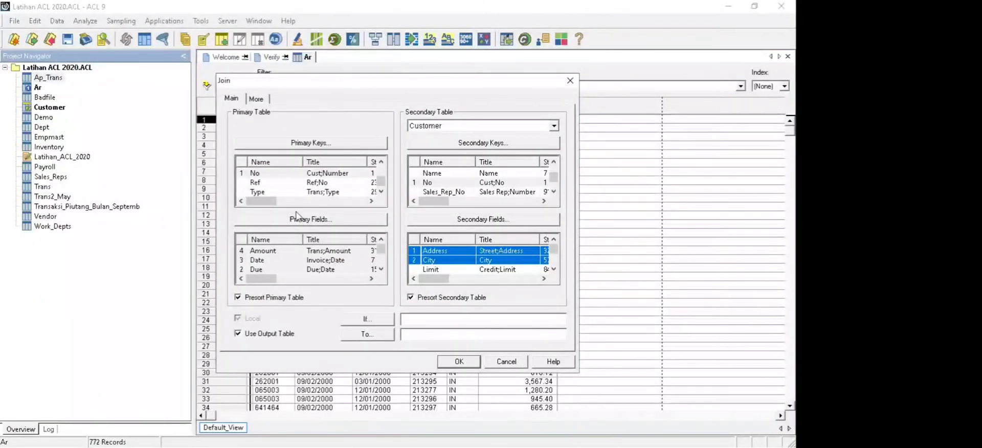
- Begin the join's If condition with Due on or after September 1, 2000 (Due >= `20000901`)
click(367, 319)
text(Due)
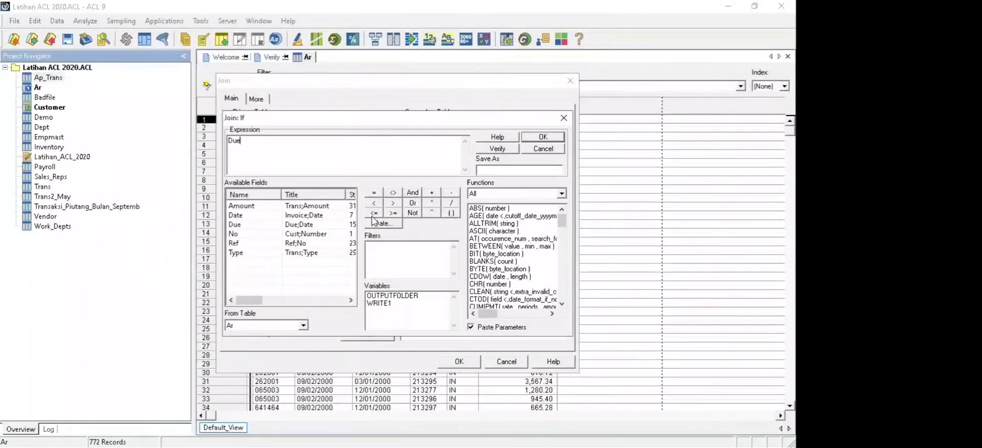
click(393, 213)
click(381, 223)
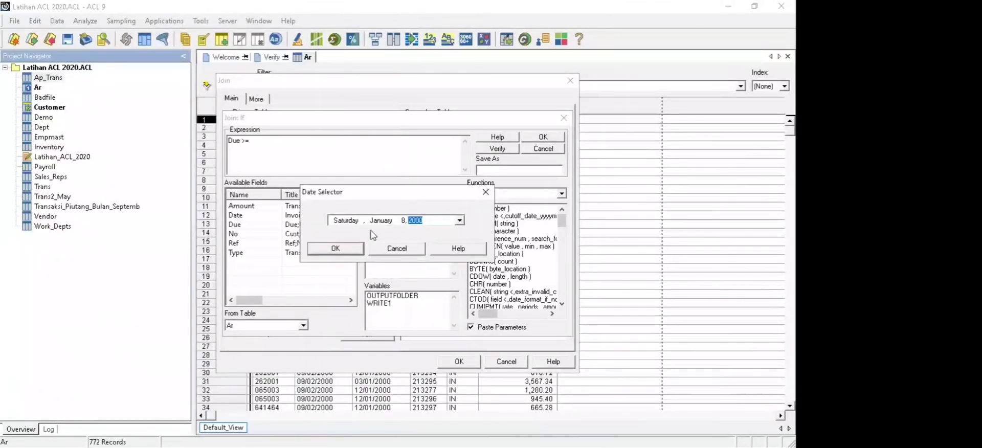
click(404, 221)
click(388, 224)
key(Down)
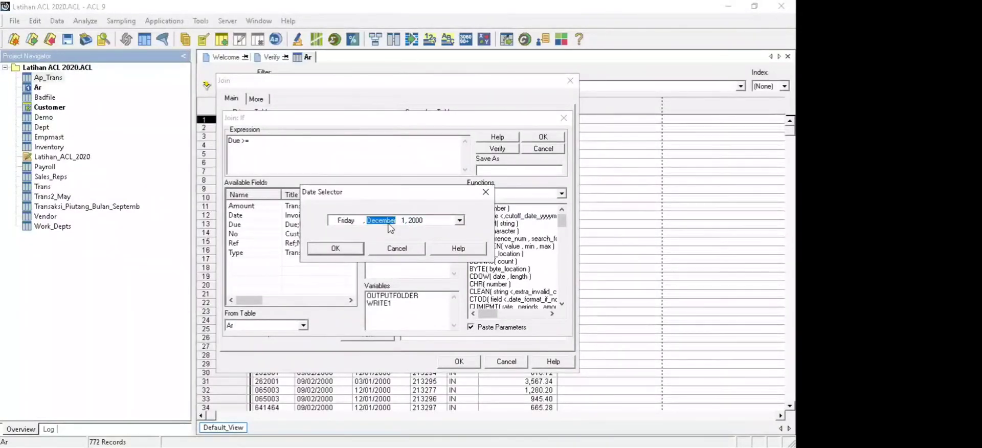
key(Up)
key(Up)
key(Up)
click(345, 249)
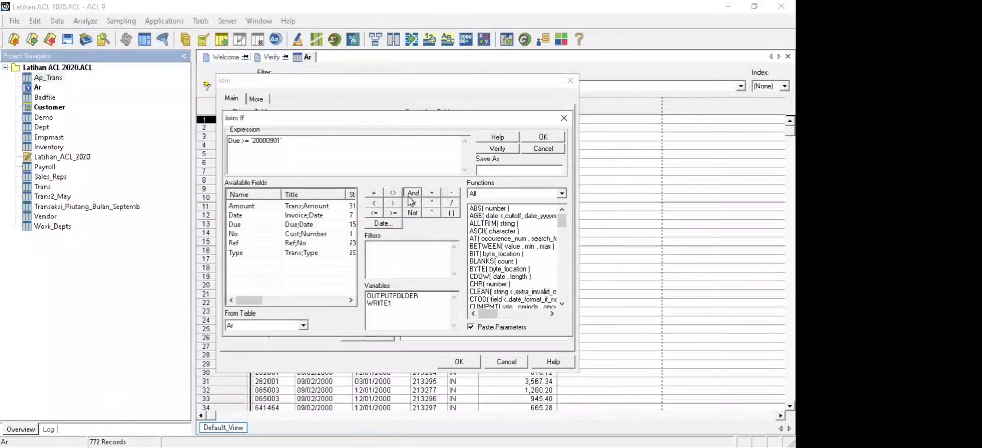
- Extend the join condition with AND Due <= `20000930`, verify the expression and apply it
click(413, 192)
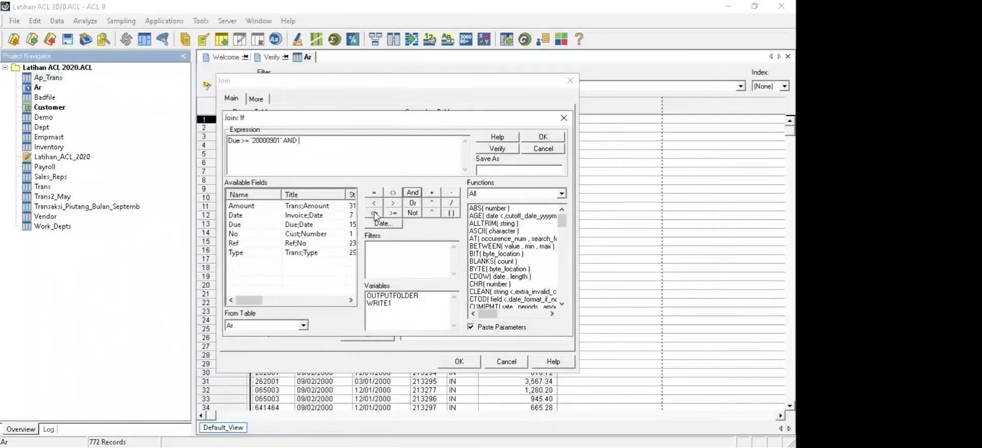
double_click(245, 225)
click(374, 213)
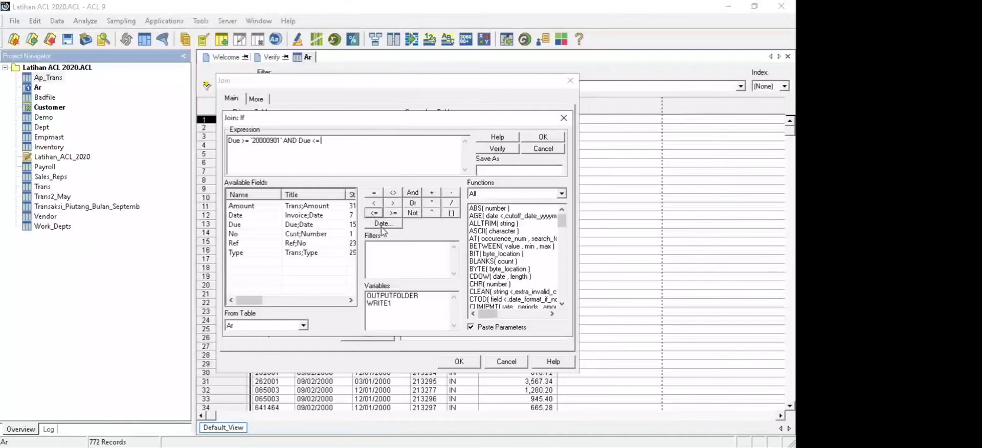
click(381, 225)
click(416, 220)
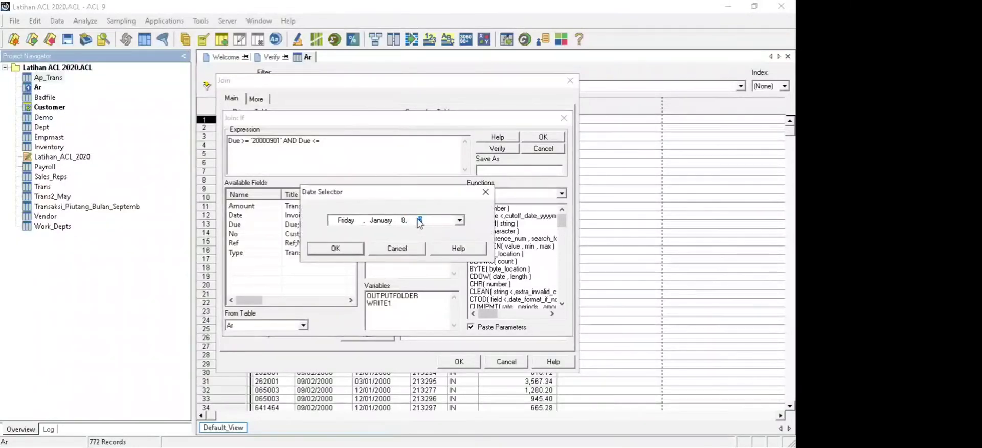
text(2000)
click(404, 220)
text(30)
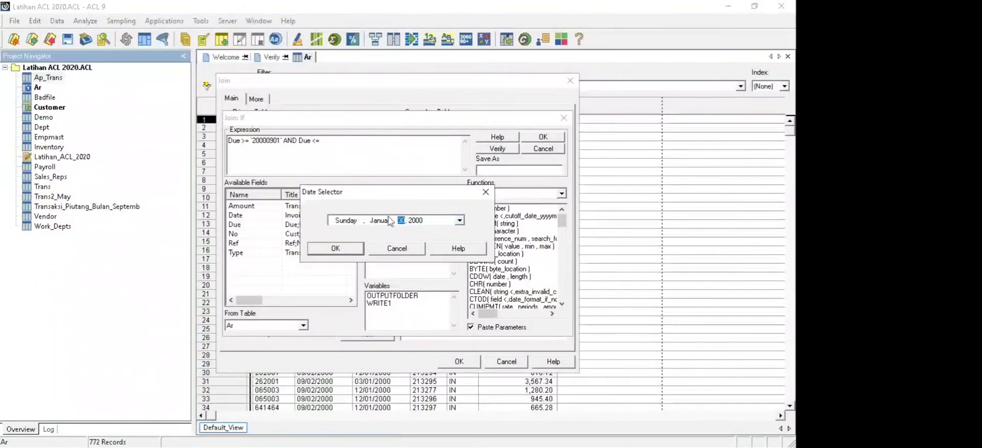
click(390, 221)
key(Down)
key(Down)
key(Down)
key(Down)
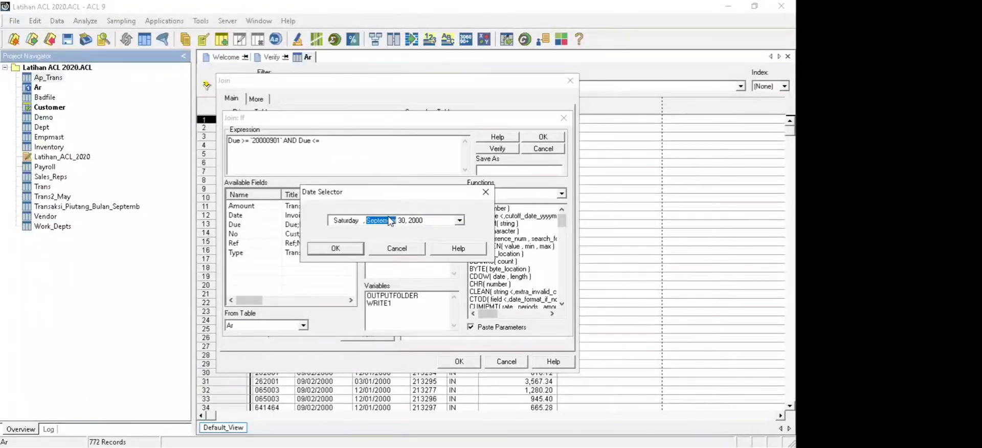
click(335, 248)
click(497, 148)
click(423, 266)
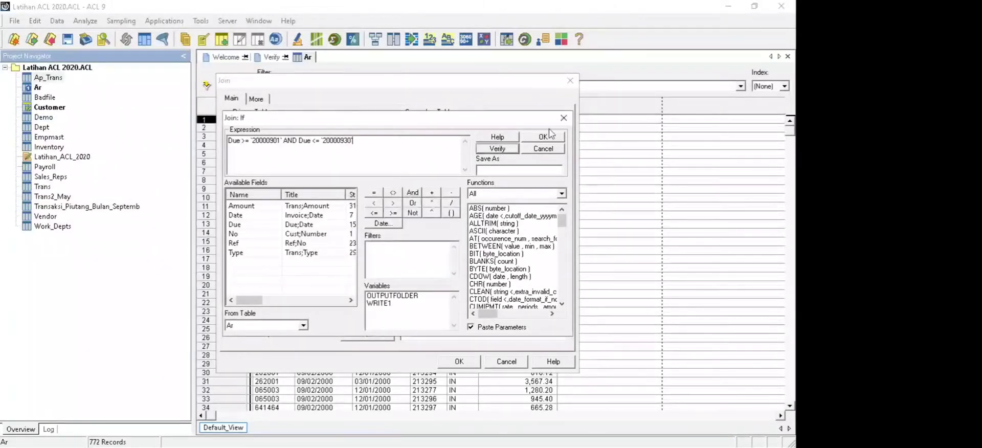
click(545, 137)
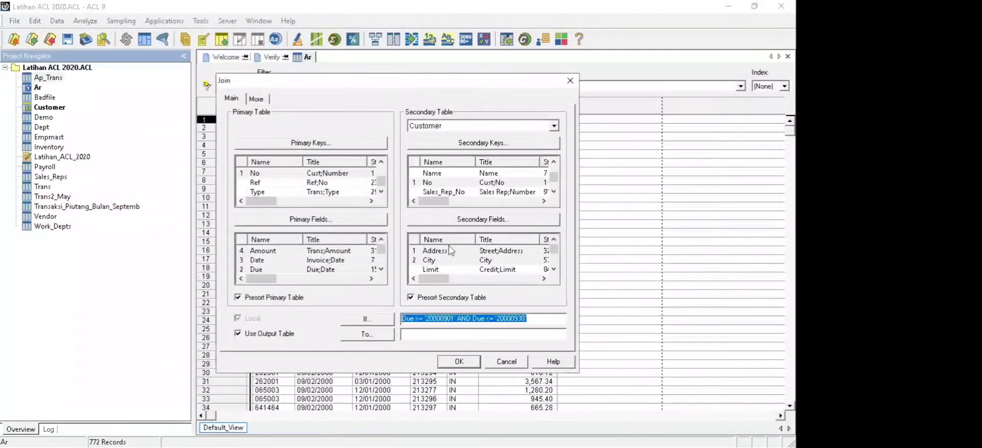
- Name the output table "Data Pelanggan Jatuh Tempo September 2000" and run the join
click(425, 336)
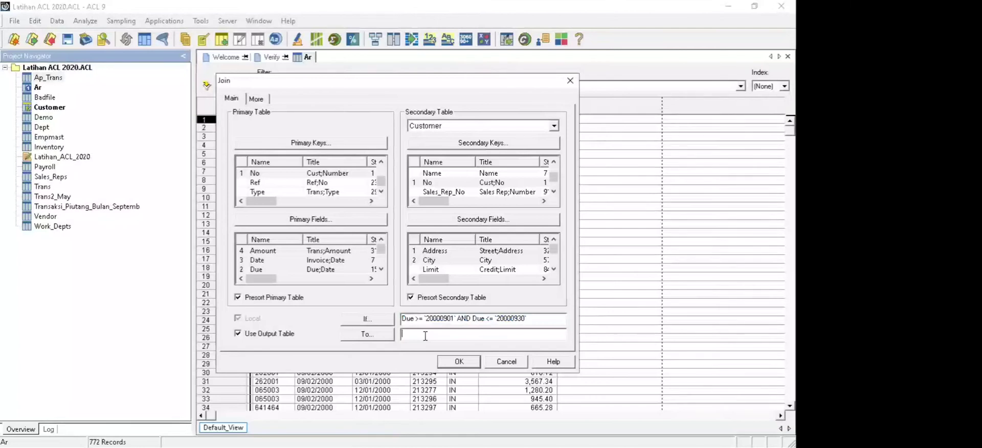
text(Data Pelangg)
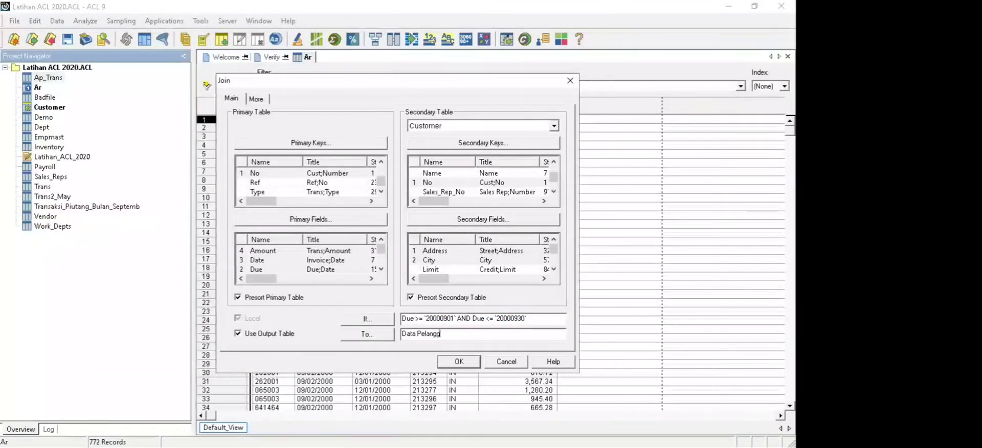
text(an Jatuh Tempo September)
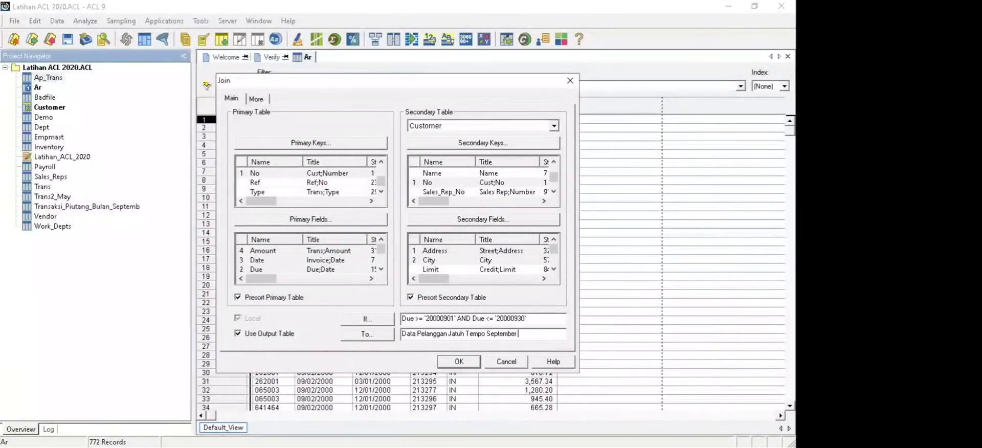
text( 2000)
click(459, 362)
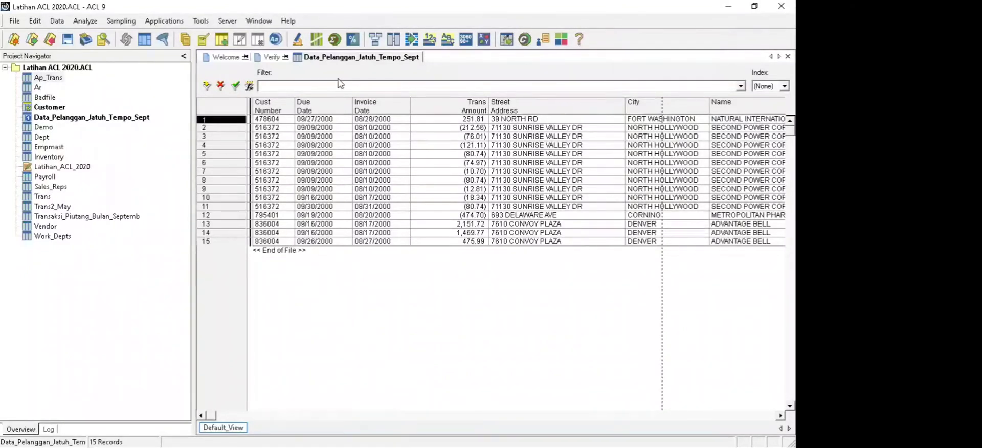
- Examine the joined table's due dates, amounts, addresses, cities and customer names
click(780, 415)
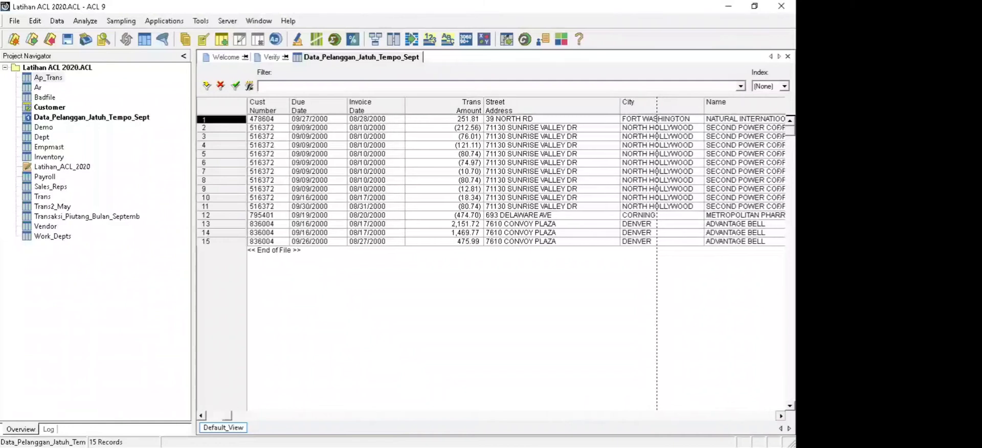
click(780, 415)
click(780, 415)
click(780, 415)
click(779, 415)
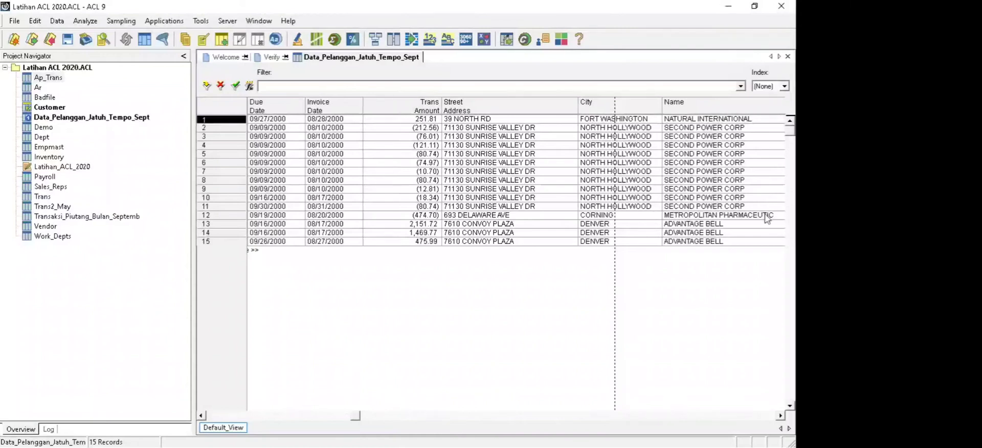
drag(751, 217, 753, 225)
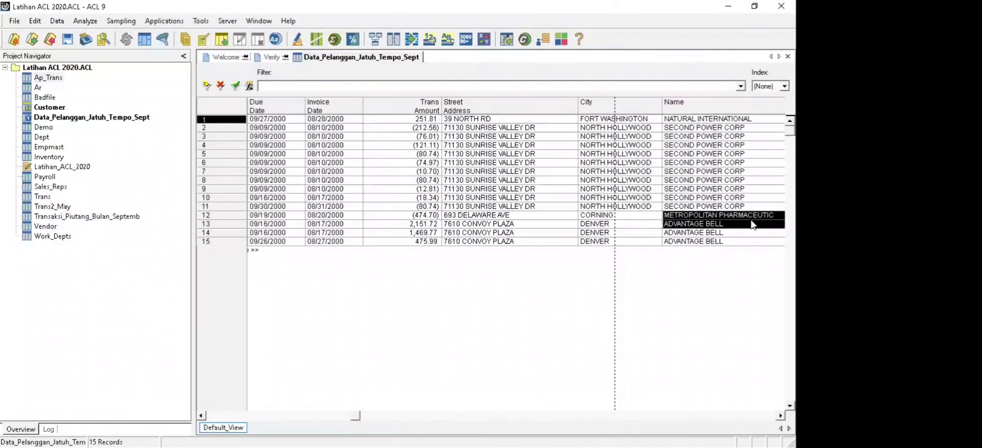
click(719, 252)
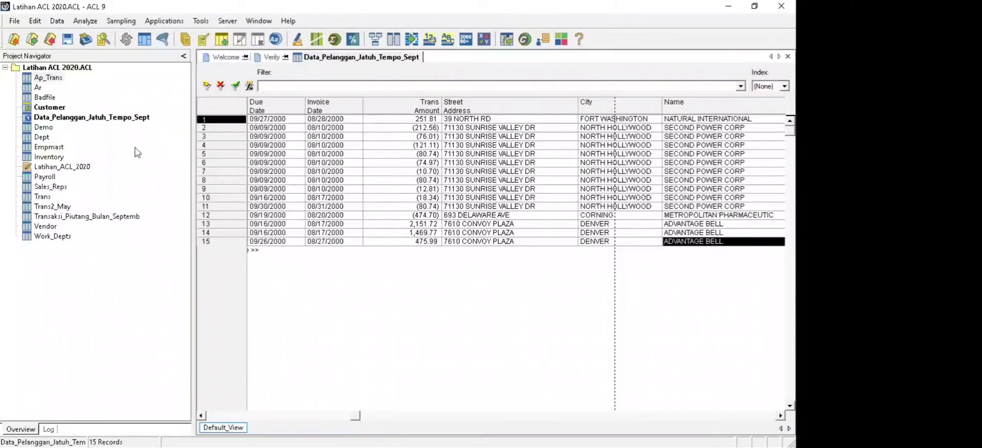
click(132, 342)
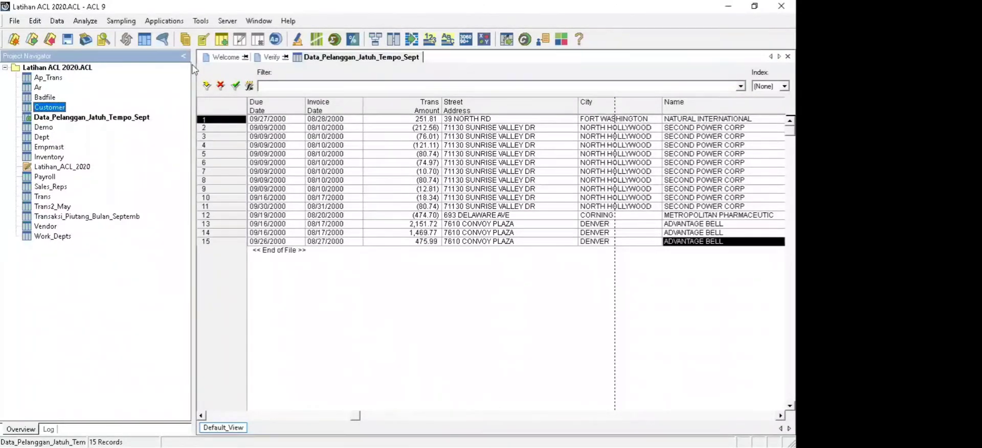
- Open the Ar table and start a record count with an If condition
double_click(36, 87)
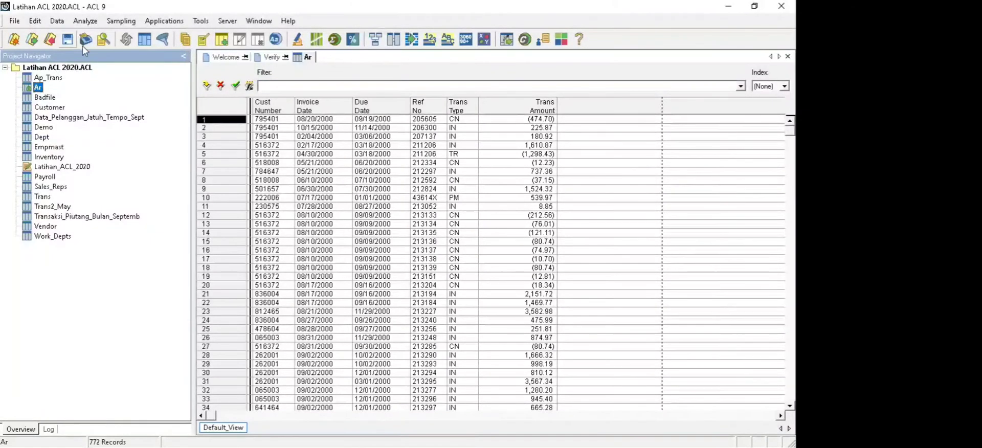
click(87, 23)
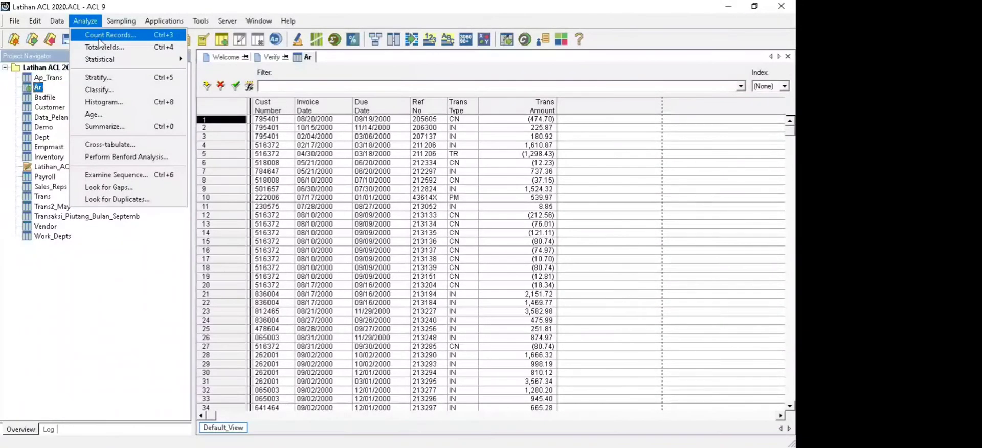
click(128, 297)
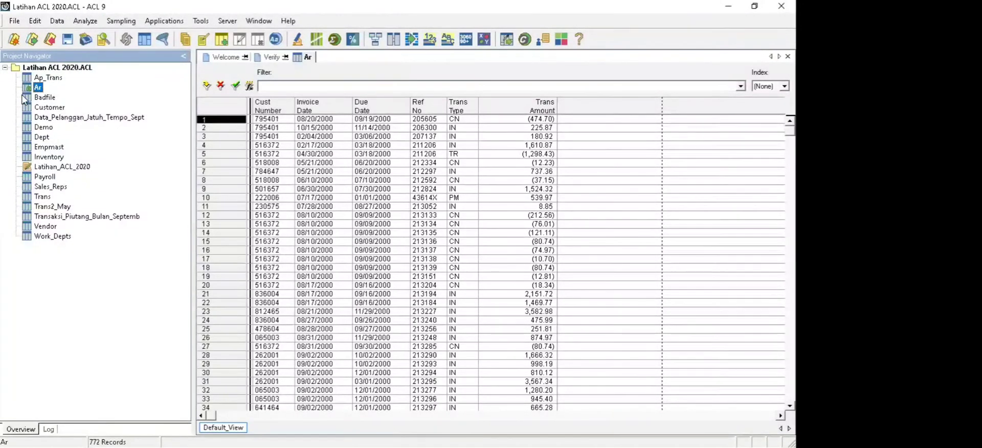
click(95, 22)
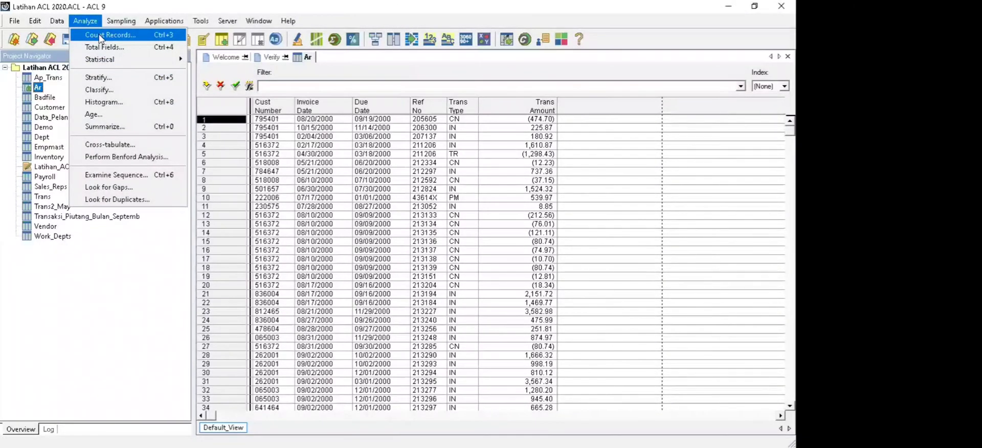
click(101, 35)
click(347, 188)
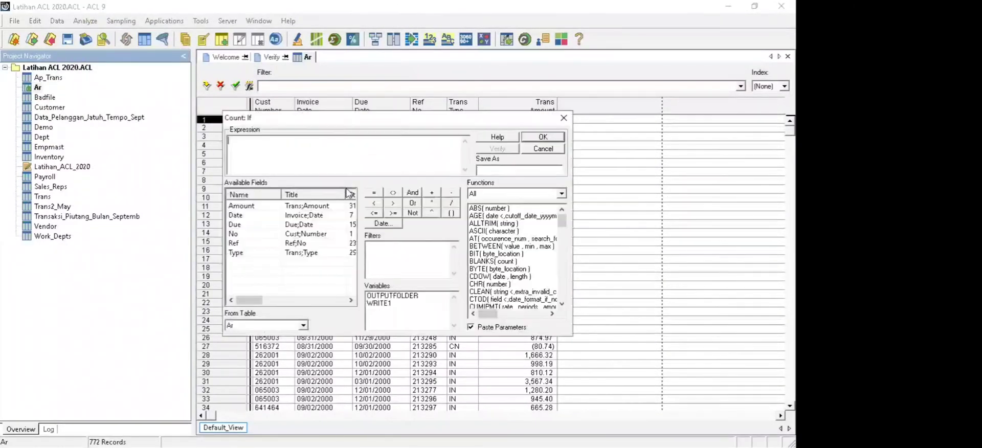
double_click(305, 216)
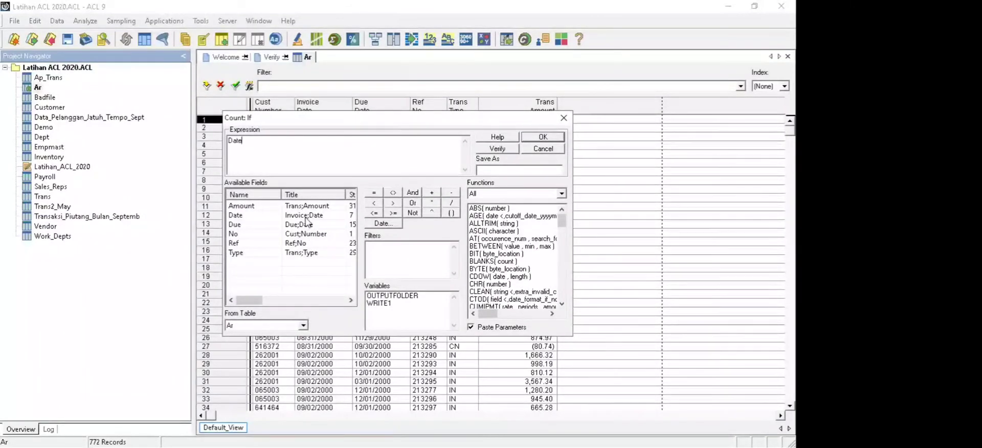
click(392, 213)
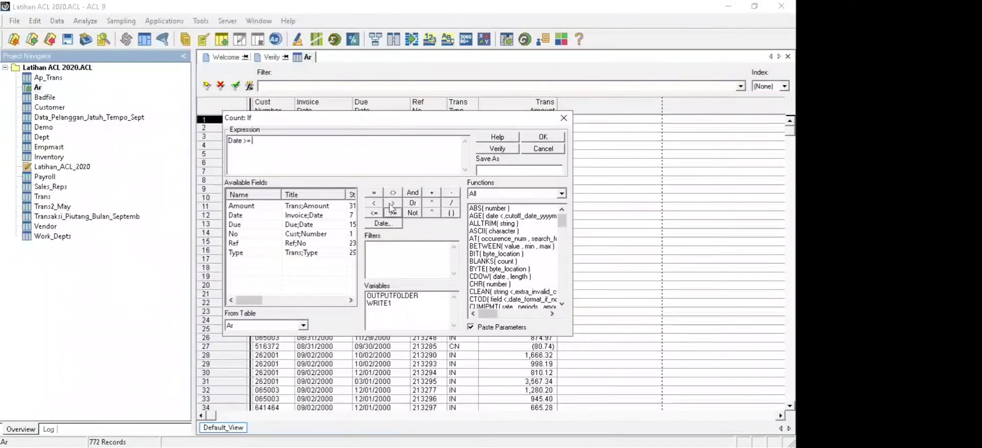
key(BackSpace)
key(BackSpace)
key(BackSpace)
key(BackSpace)
key(BackSpace)
key(BackSpace)
key(BackSpace)
- Begin the count condition with Due >= `20000901`, using September 1, 2000 as the date
double_click(308, 224)
click(392, 215)
click(386, 225)
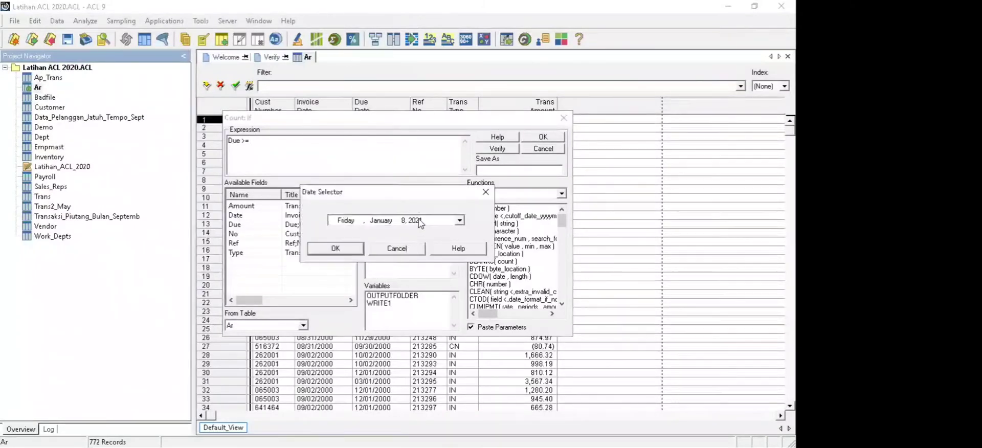
click(416, 220)
text(2000)
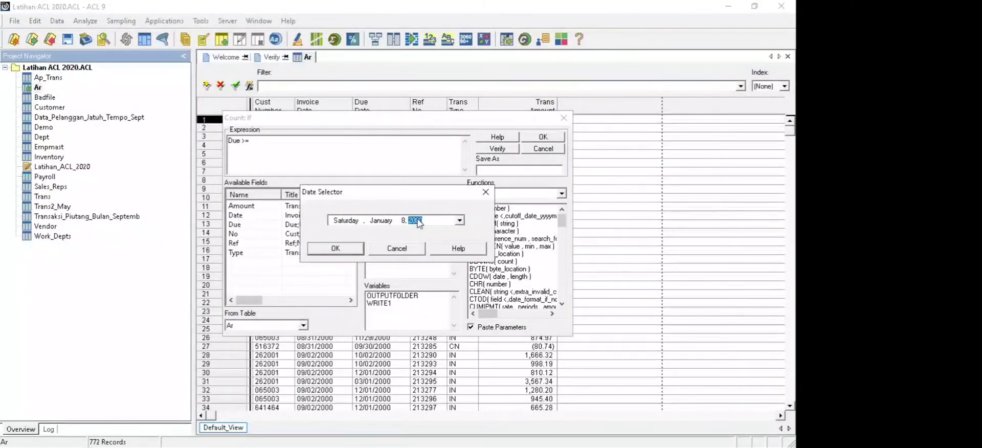
click(402, 220)
text(1)
click(380, 223)
key(Down)
key(Down)
key(Down)
key(Down)
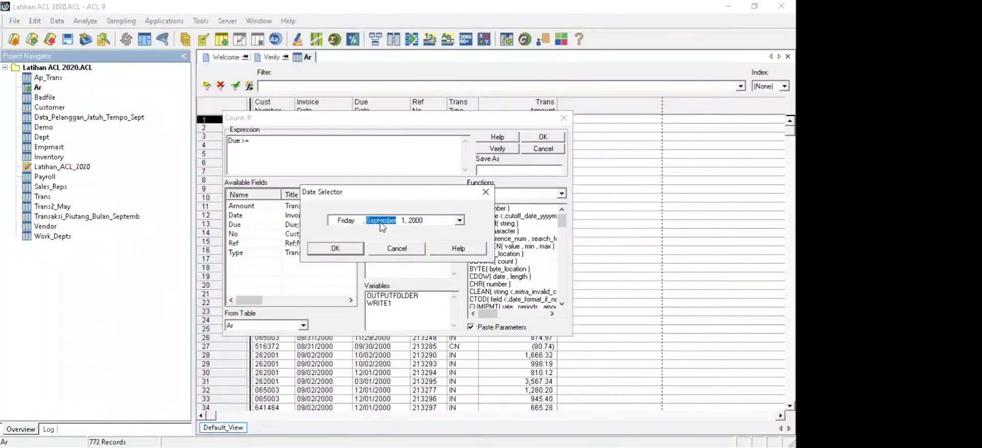
click(345, 248)
- Extend the count condition with AND Due <= `20000930`, using September 30, 2000 as the date
click(412, 193)
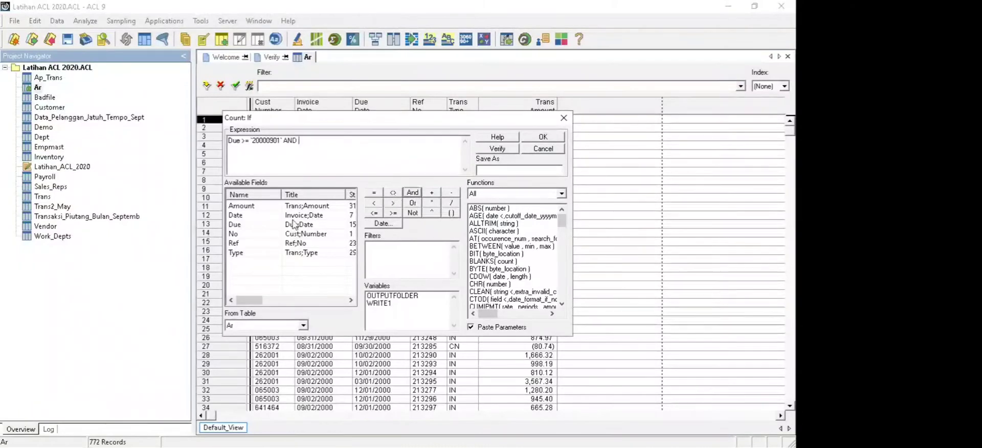
double_click(276, 225)
click(374, 212)
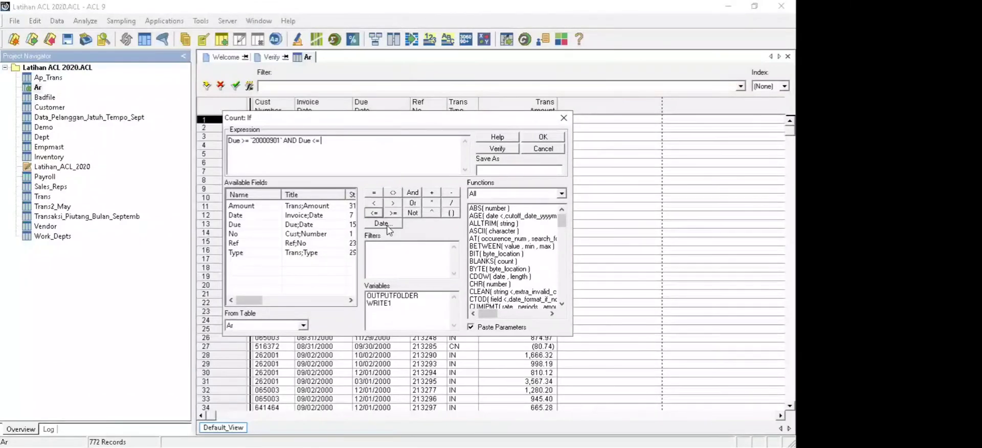
click(387, 226)
click(416, 220)
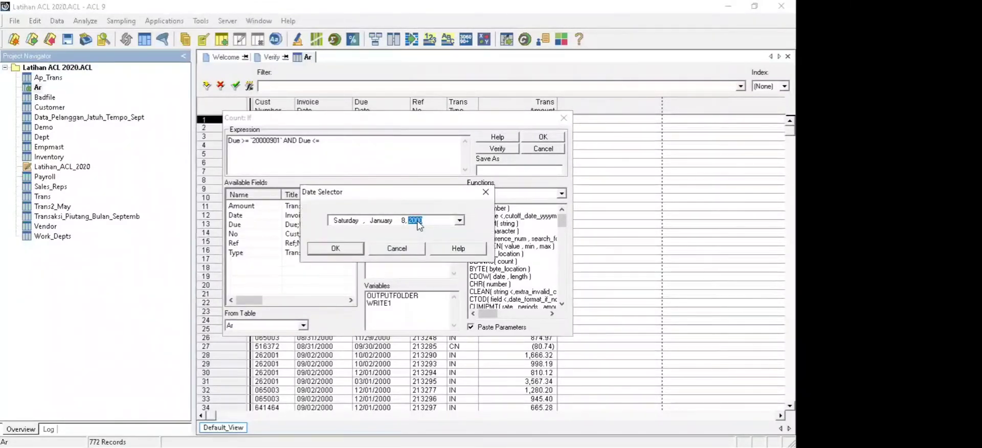
click(404, 221)
text(30)
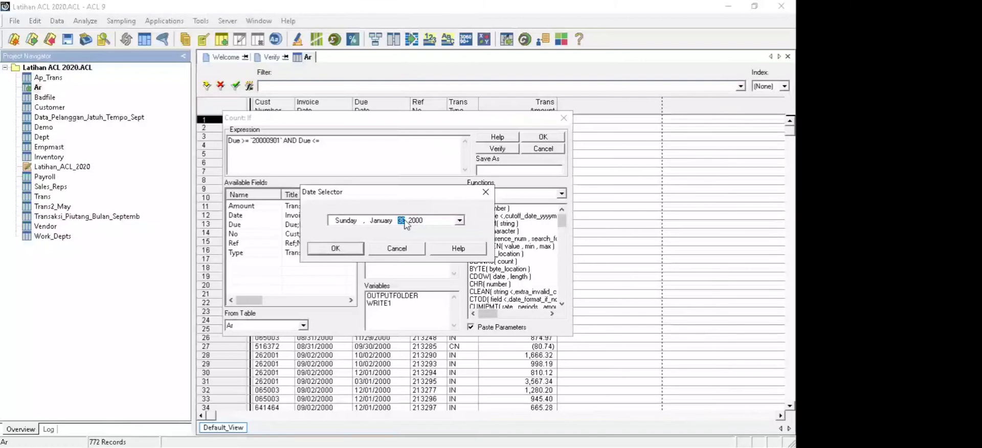
click(388, 222)
text(11)
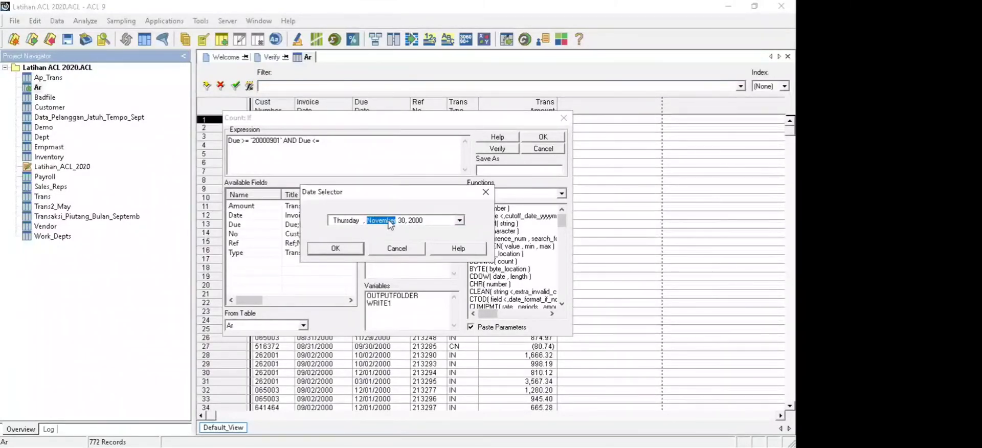
click(348, 251)
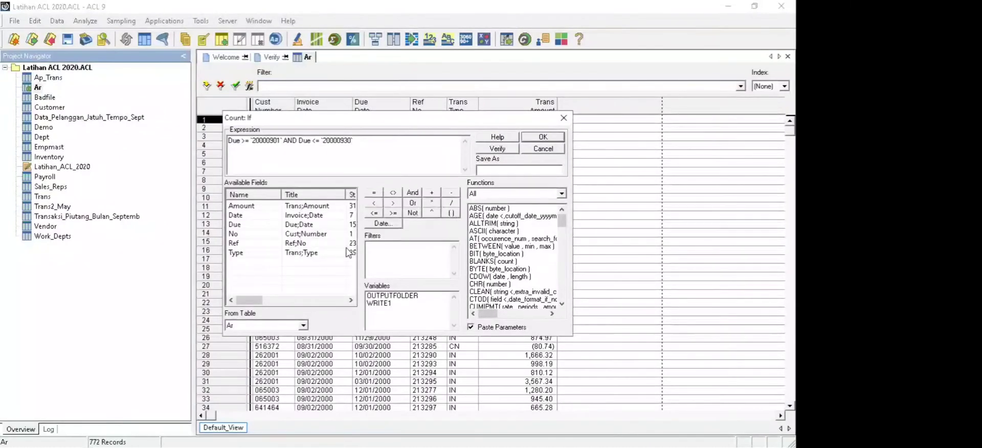
- Verify the count expression, apply it and run the record count on Ar
click(495, 149)
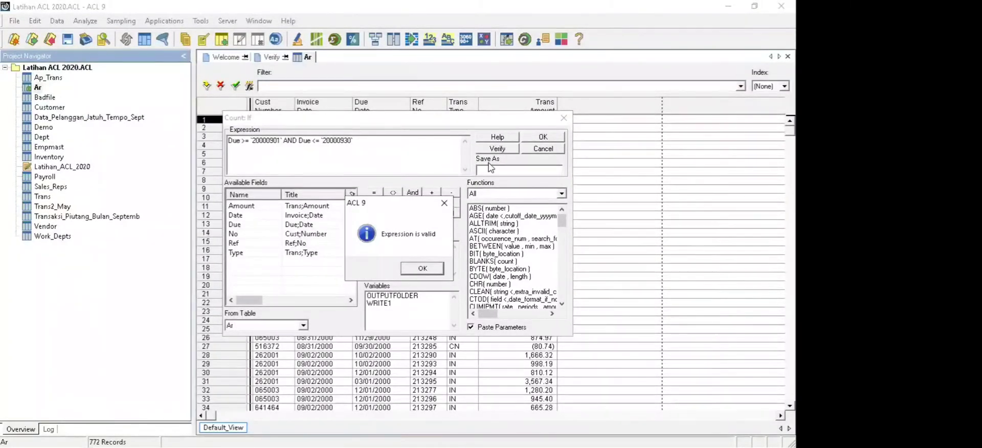
click(422, 268)
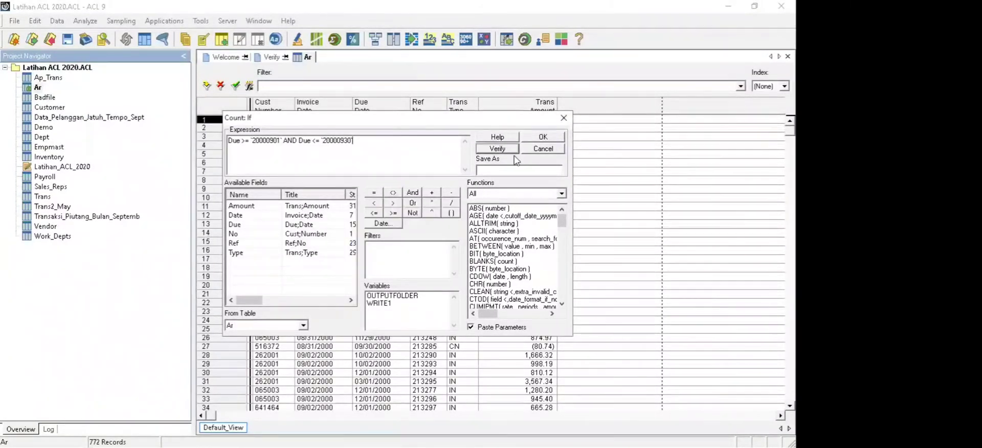
click(542, 136)
click(388, 293)
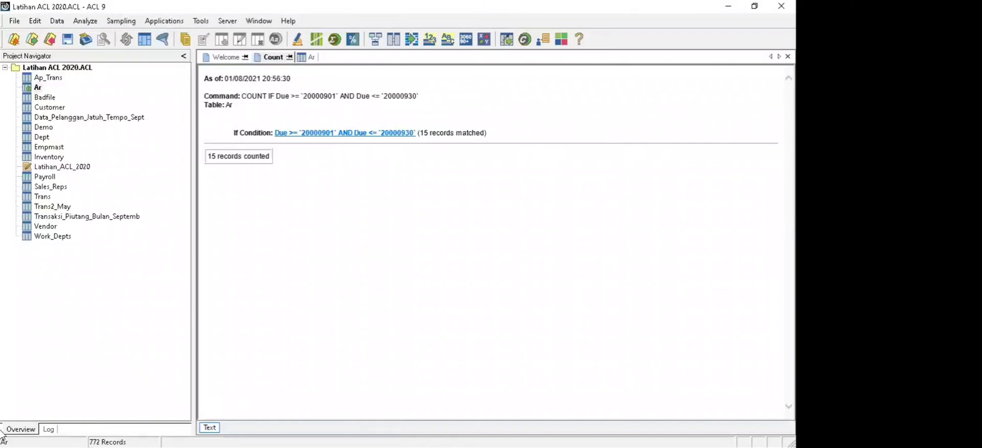
- Open the Ar table and set up a Total Fields analysis on the Amount field
double_click(37, 87)
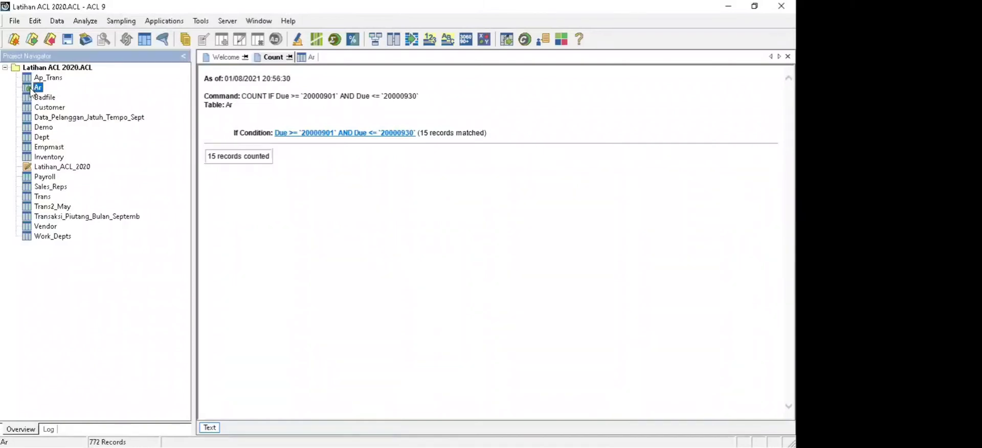
click(85, 21)
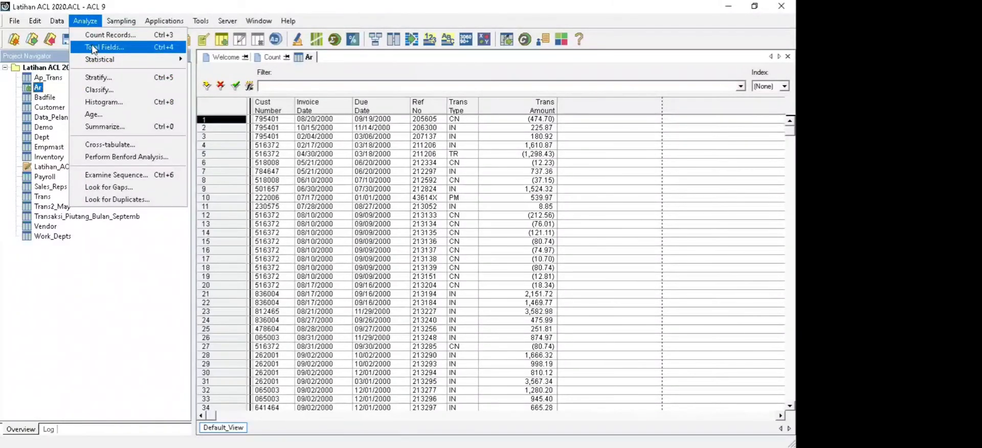
click(93, 47)
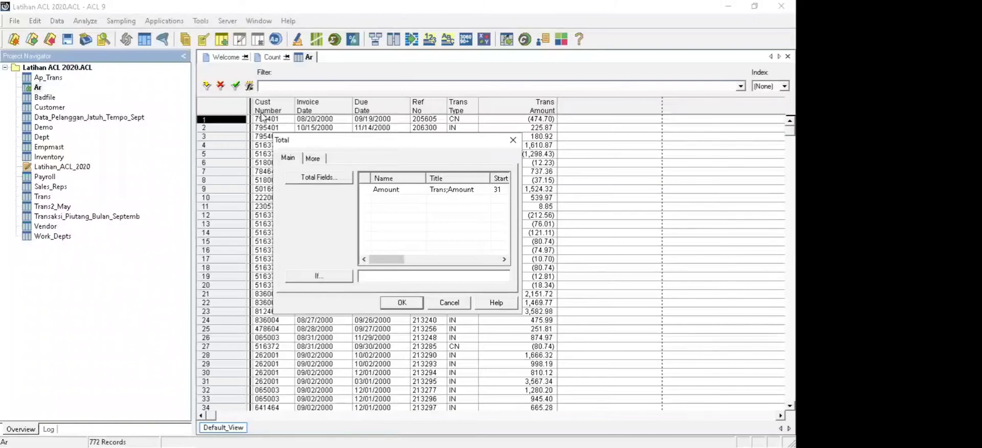
click(319, 177)
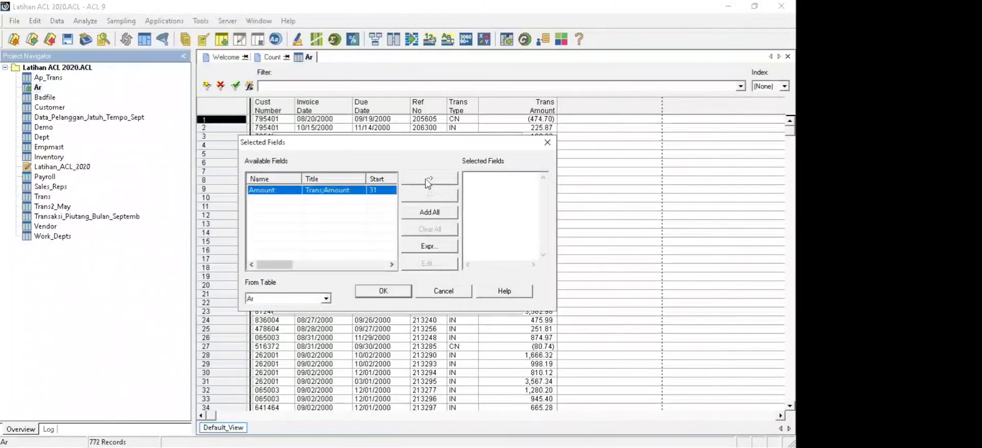
click(430, 177)
click(382, 291)
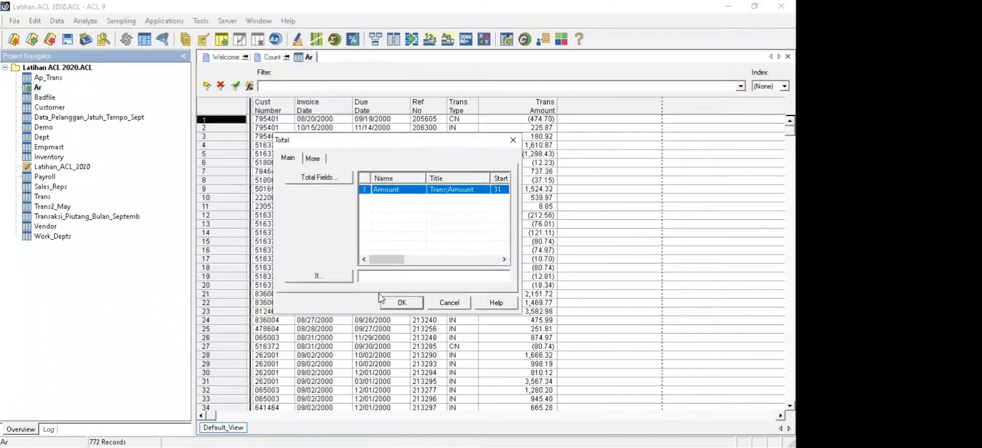
- Begin the total's If condition with Due >= `20000901` AND
click(350, 279)
click(293, 225)
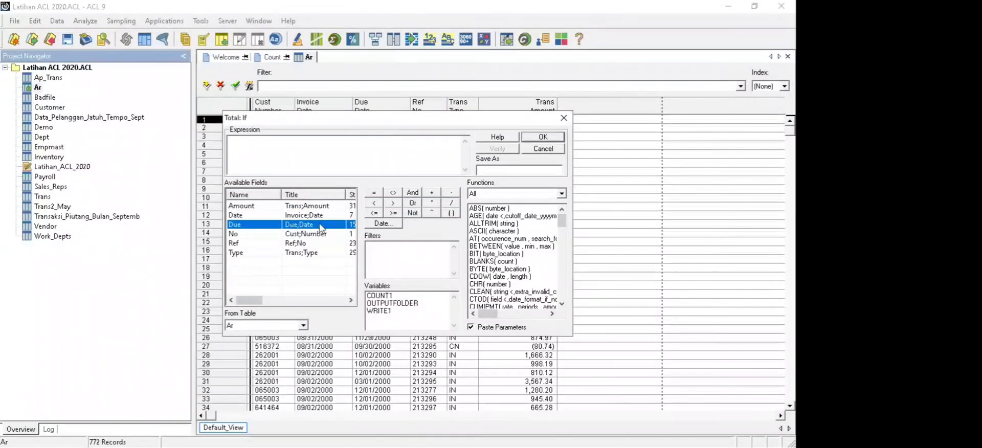
double_click(308, 227)
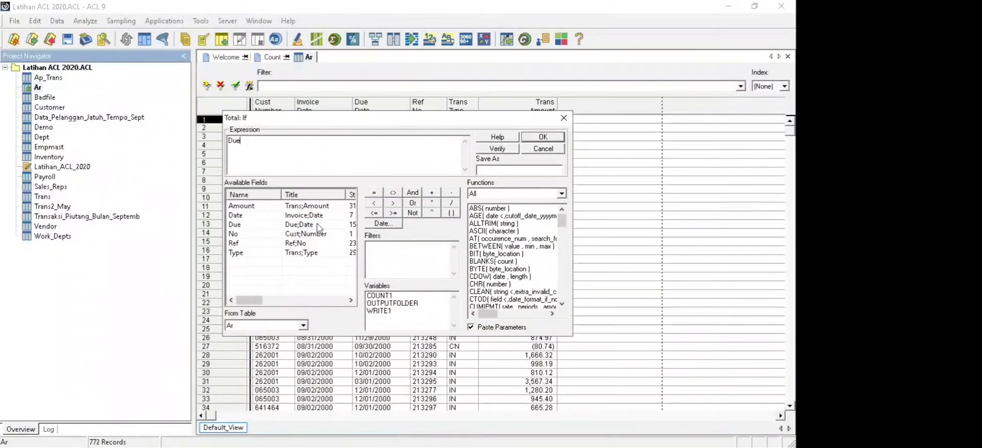
click(392, 213)
click(383, 223)
click(415, 220)
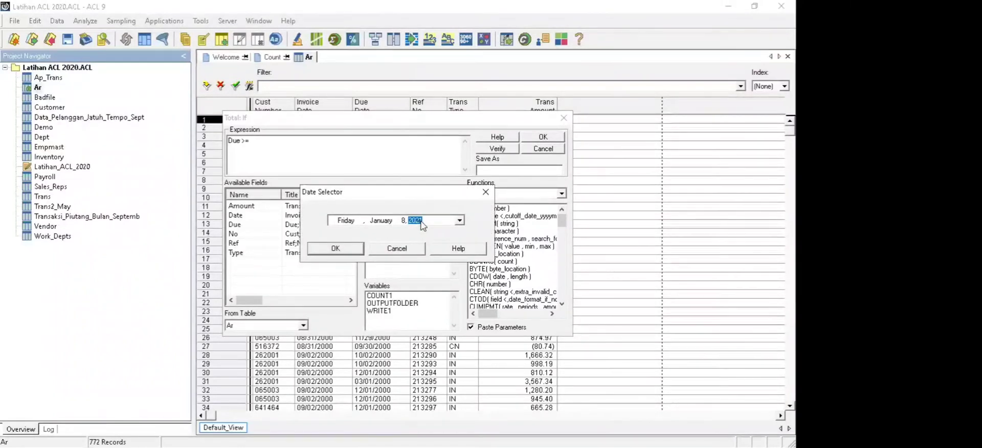
text(2000)
click(402, 220)
text(1)
click(384, 221)
text(12)
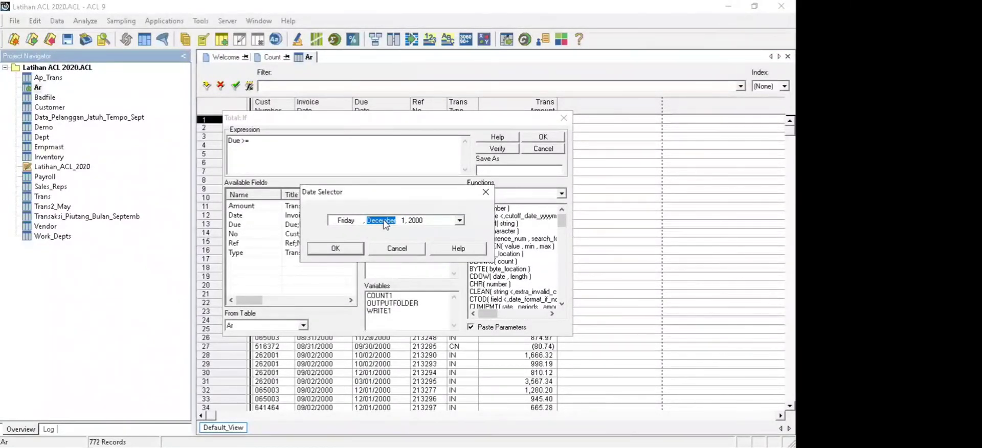
text(9)
click(351, 248)
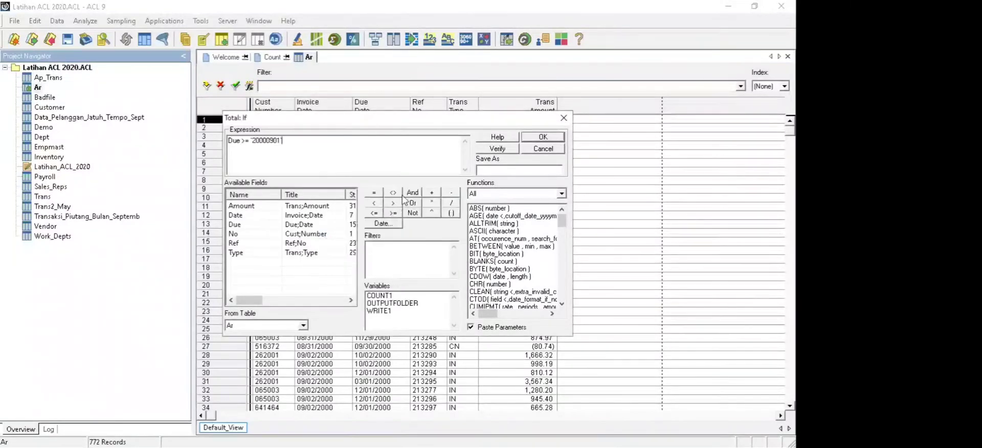
click(412, 193)
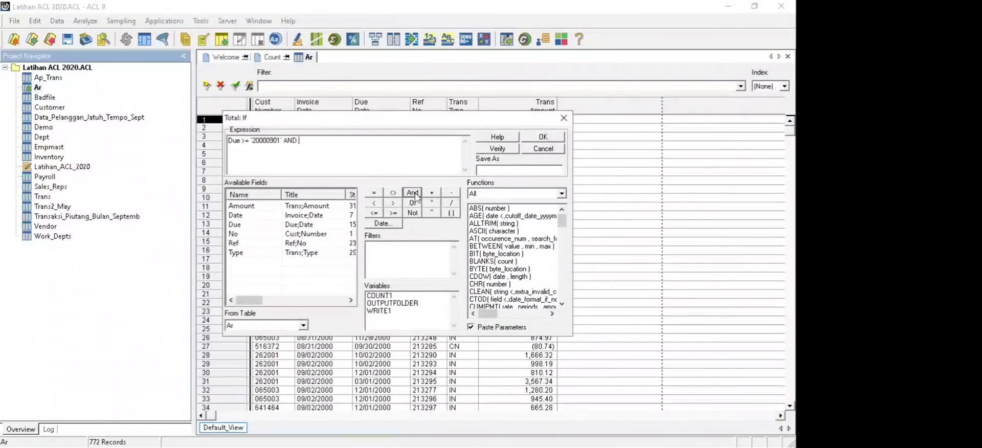
click(373, 214)
click(384, 223)
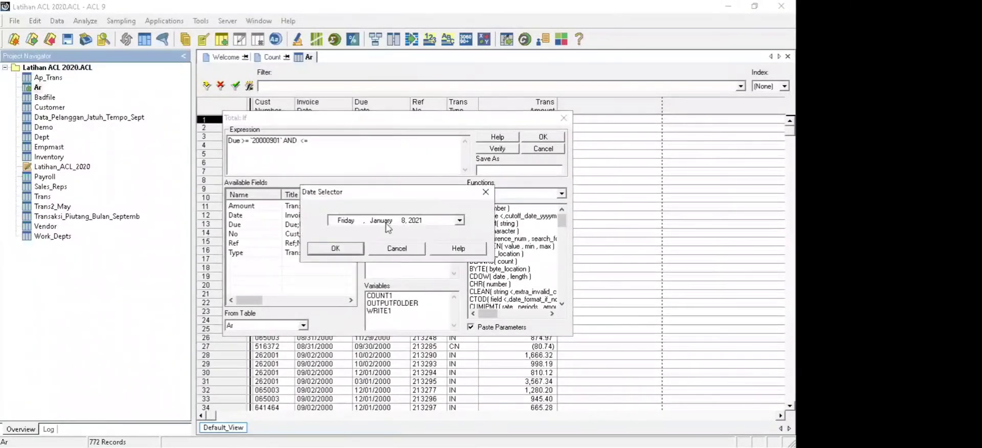
click(485, 191)
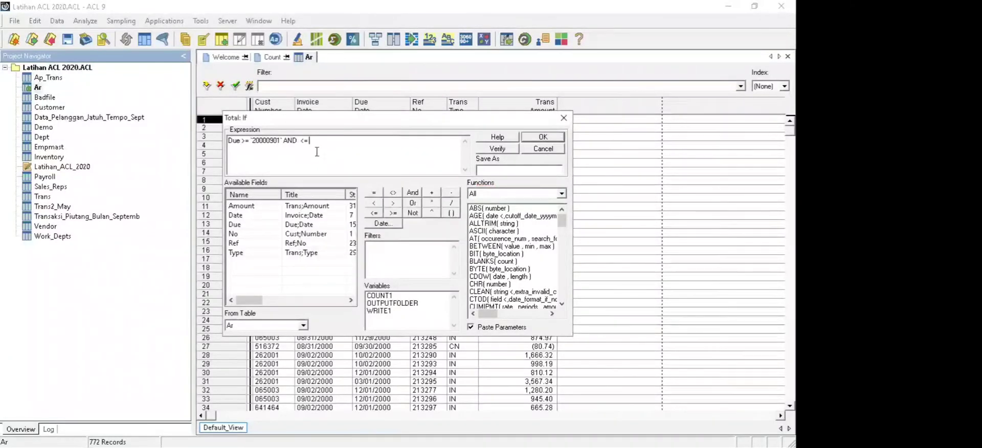
key(BackSpace)
key(BackSpace)
- Complete the total's If condition with Due <= `20000930` and run the Amount total
double_click(291, 225)
click(377, 214)
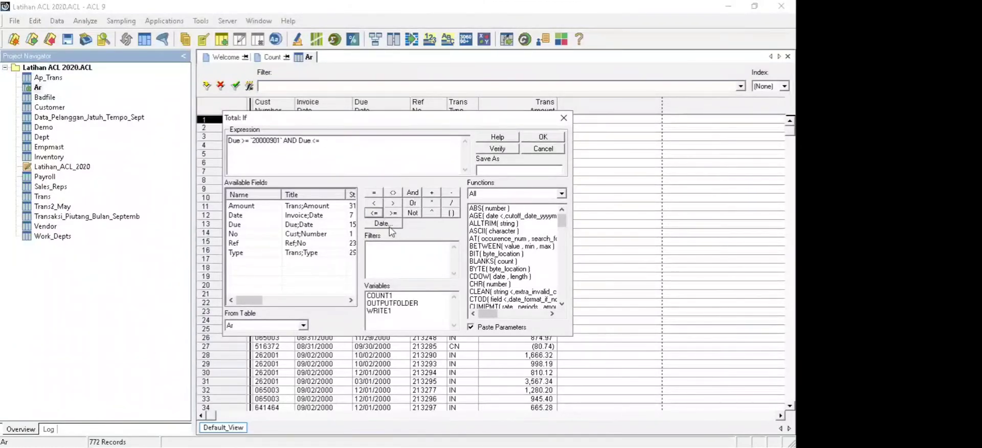
click(389, 225)
click(421, 225)
text(2000)
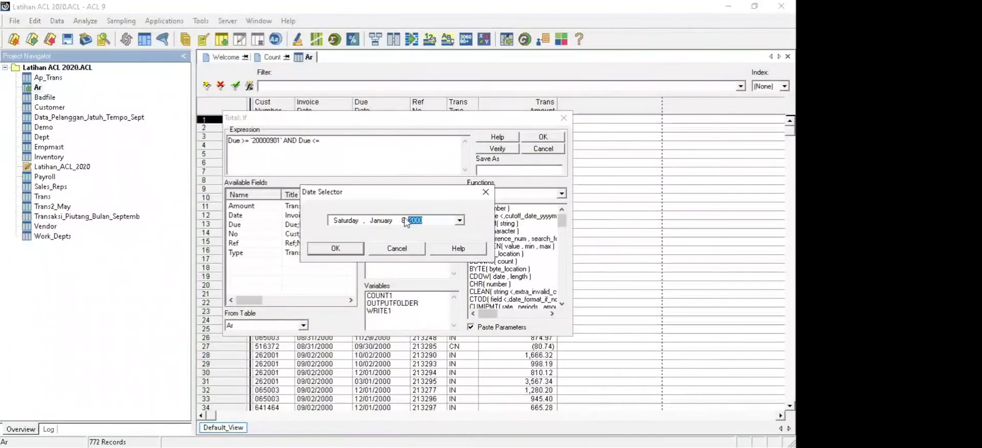
click(404, 221)
text(30)
click(387, 224)
key(Down)
key(Down)
key(Down)
click(352, 249)
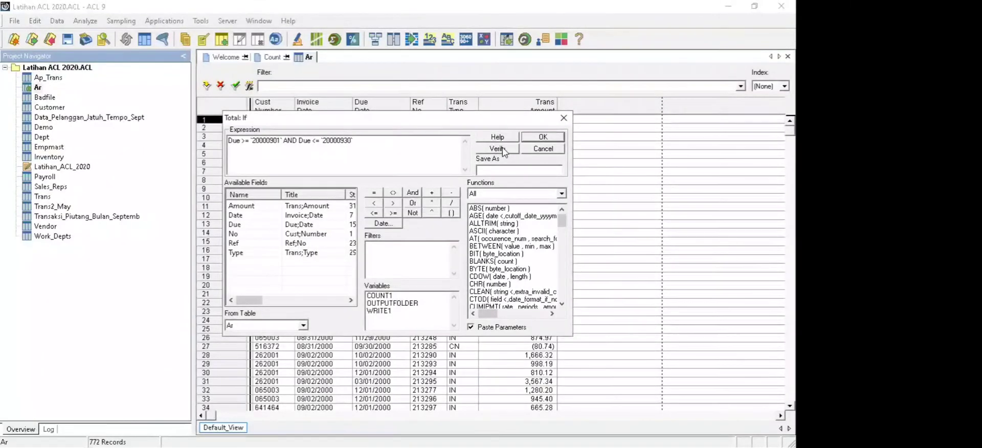
click(545, 137)
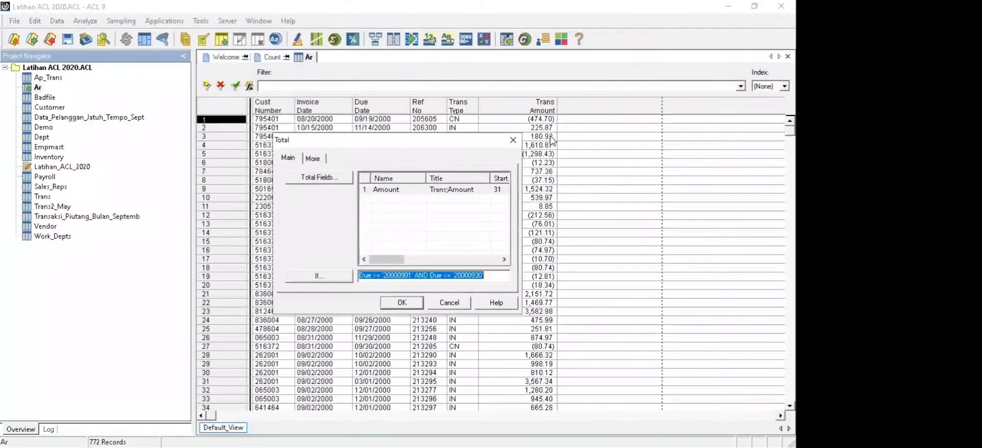
click(394, 305)
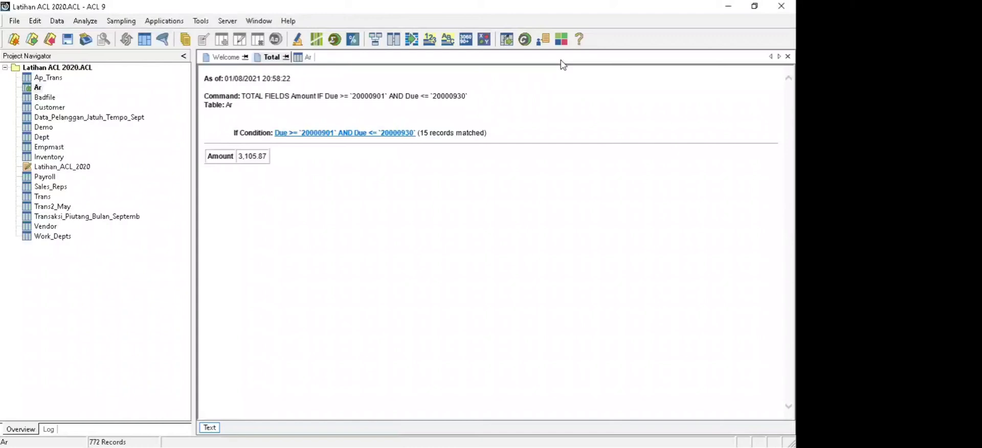
- Open the Ar table and start a Count Records analysis with an If condition
click(154, 168)
double_click(37, 88)
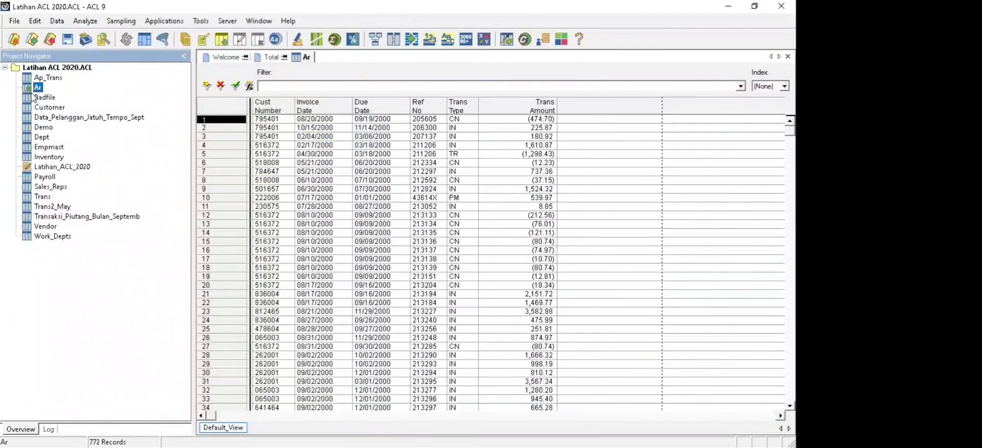
click(85, 21)
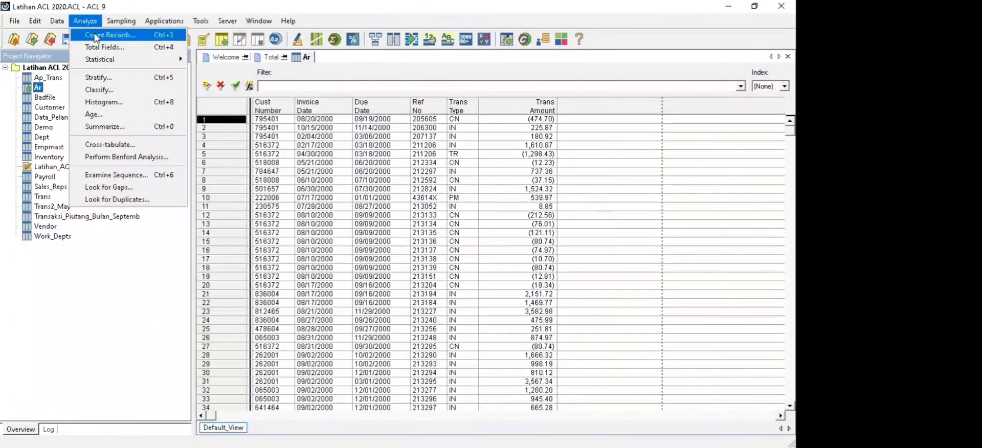
click(95, 35)
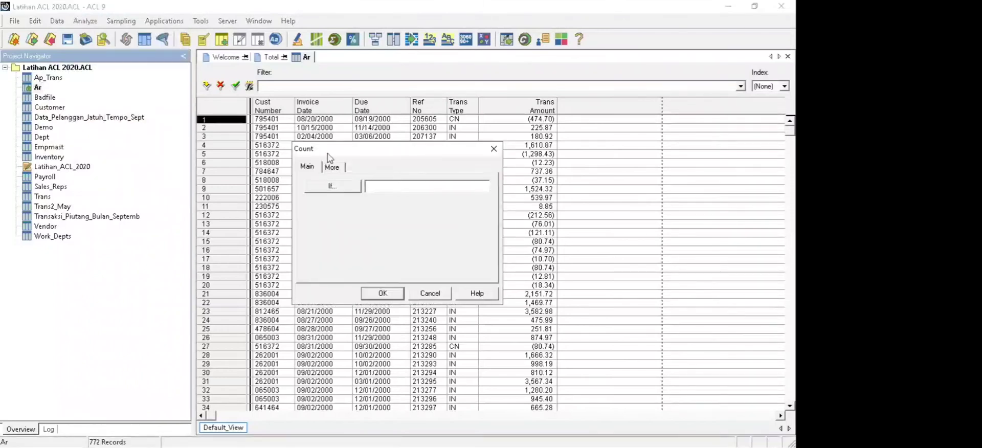
click(325, 188)
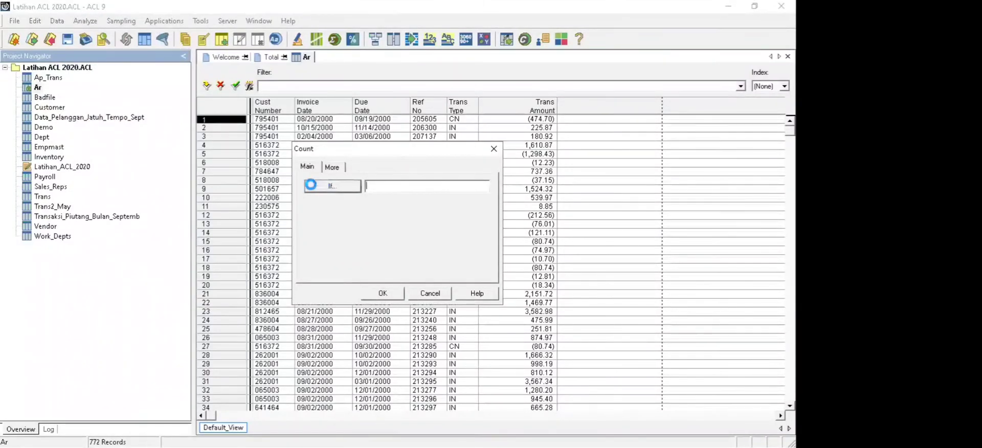
- Begin the count's If condition with Due >= `20000901` AND
double_click(302, 225)
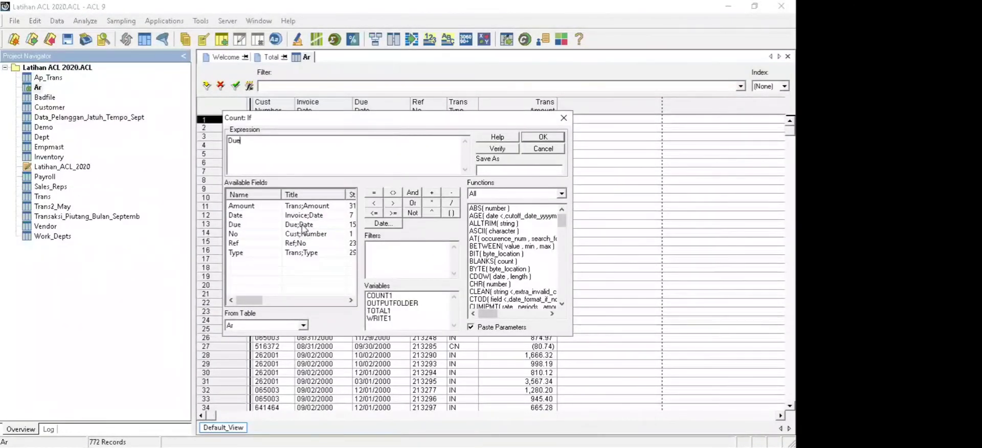
click(393, 214)
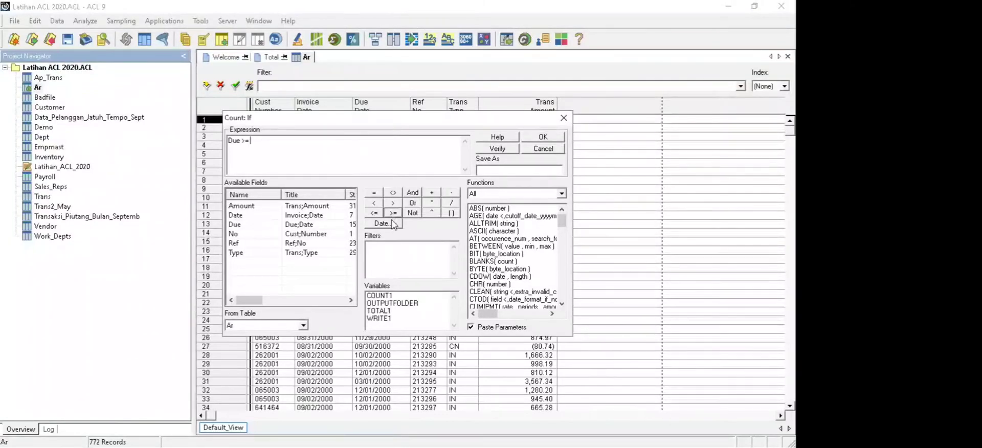
click(382, 224)
click(416, 220)
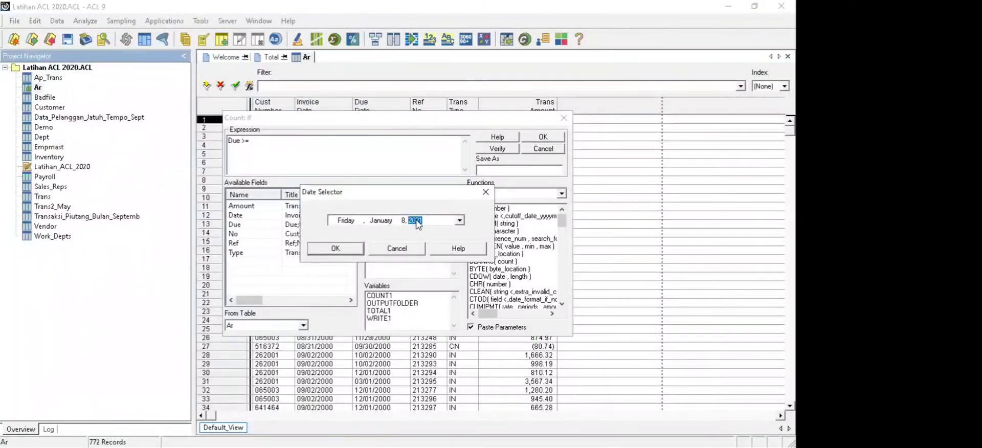
text(2000)
click(403, 221)
text(1)
click(392, 221)
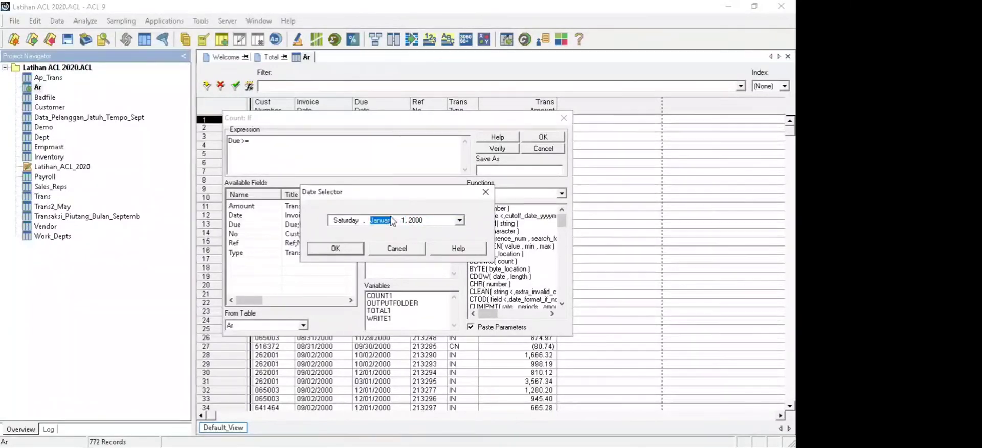
key(Down)
key(Down)
key(Down)
key(Down)
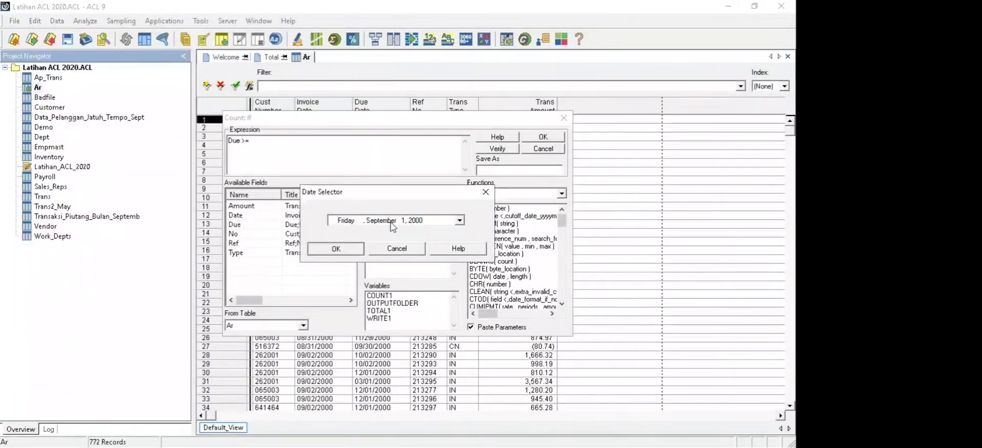
click(335, 248)
click(412, 192)
- Complete the count's If condition with Due <= `20000930`
double_click(234, 224)
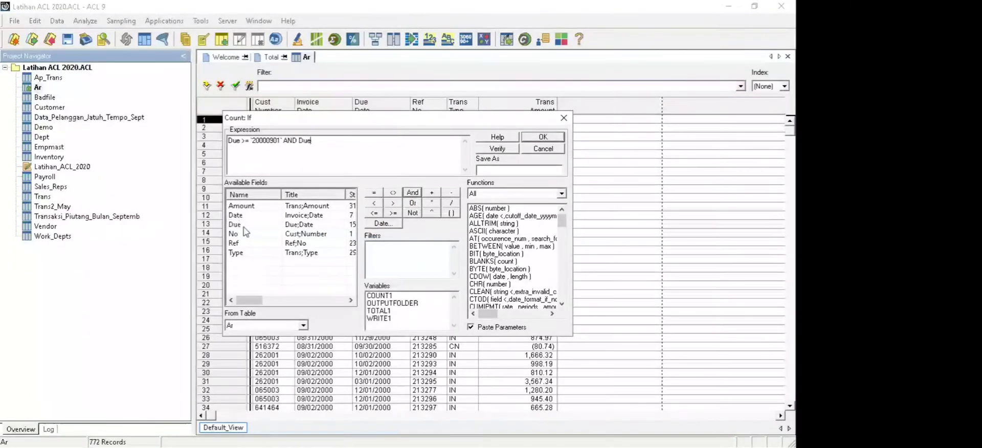
click(374, 212)
click(382, 224)
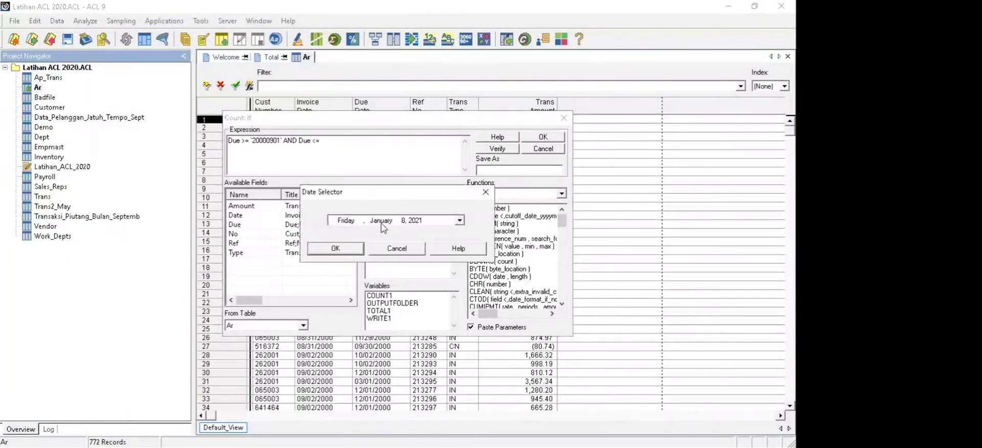
click(420, 221)
text(2000)
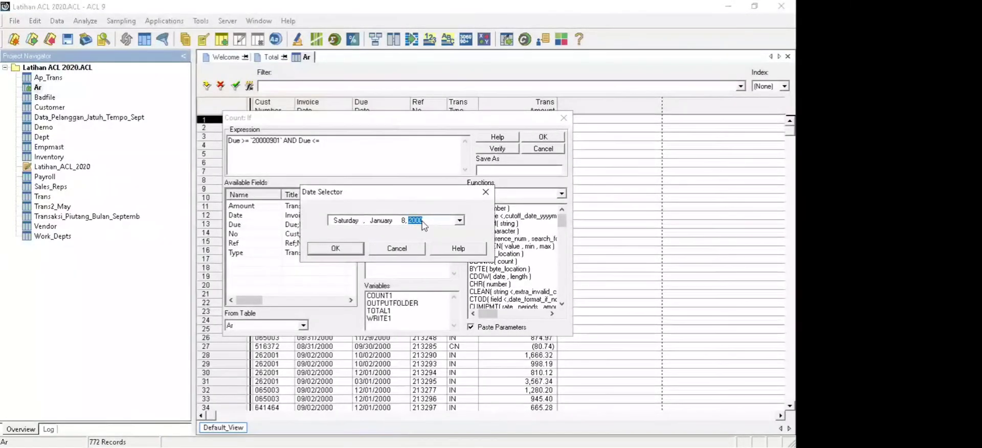
click(404, 222)
text(16)
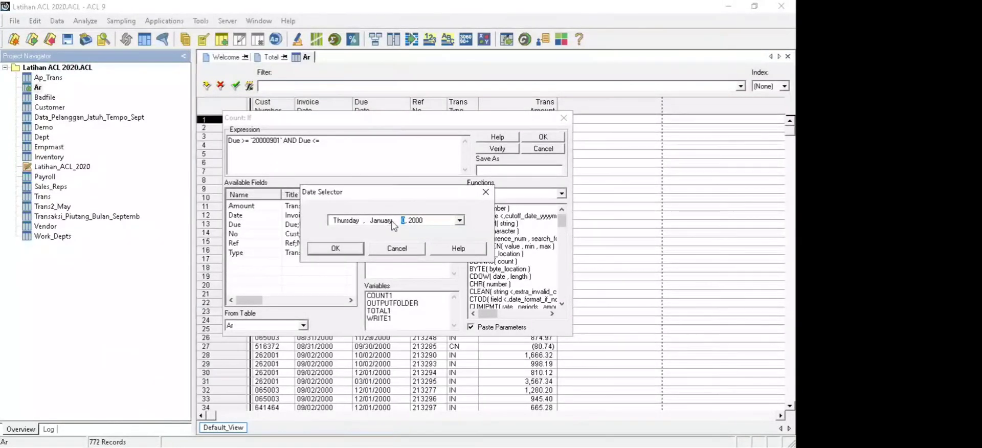
text(3)
click(390, 223)
key(Down)
key(Down)
key(Down)
key(Down)
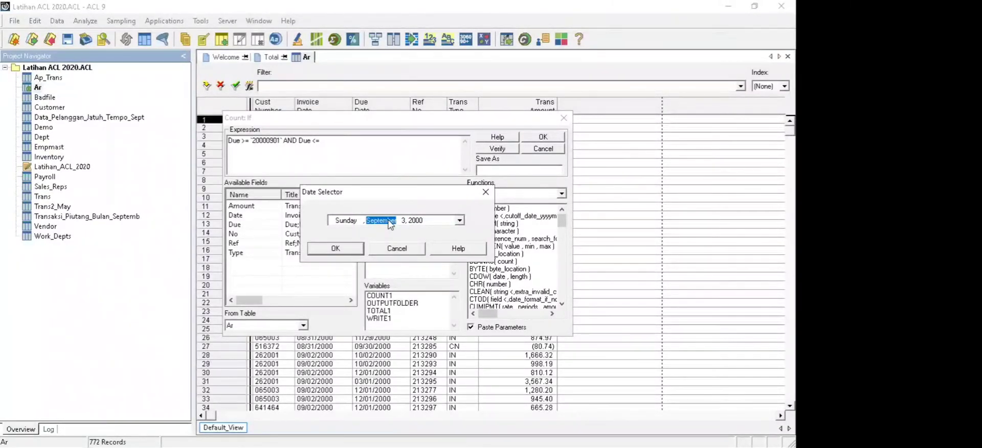
click(404, 220)
click(459, 220)
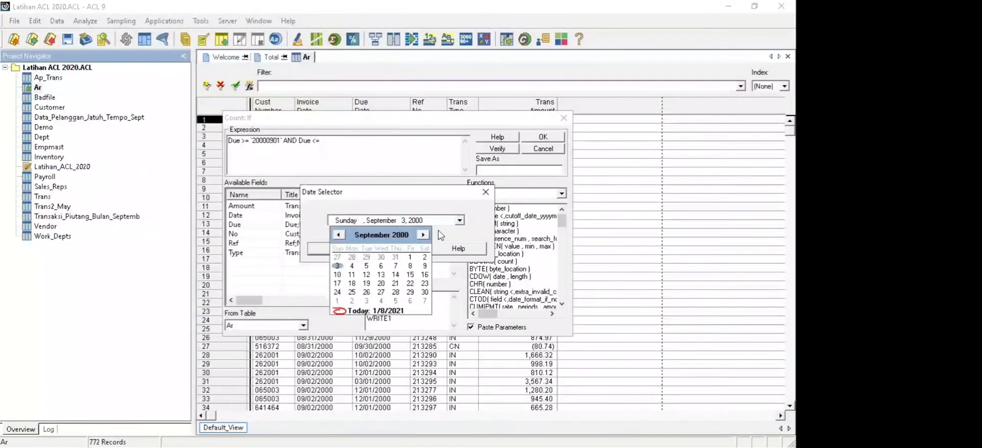
click(425, 292)
click(335, 248)
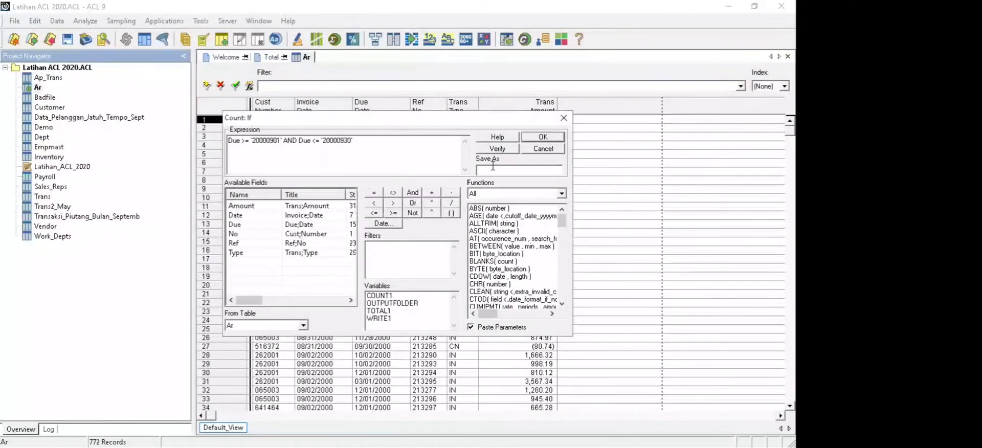
- Verify the September 2000 due-date expression, apply it and run the count on Ar
click(497, 148)
click(423, 268)
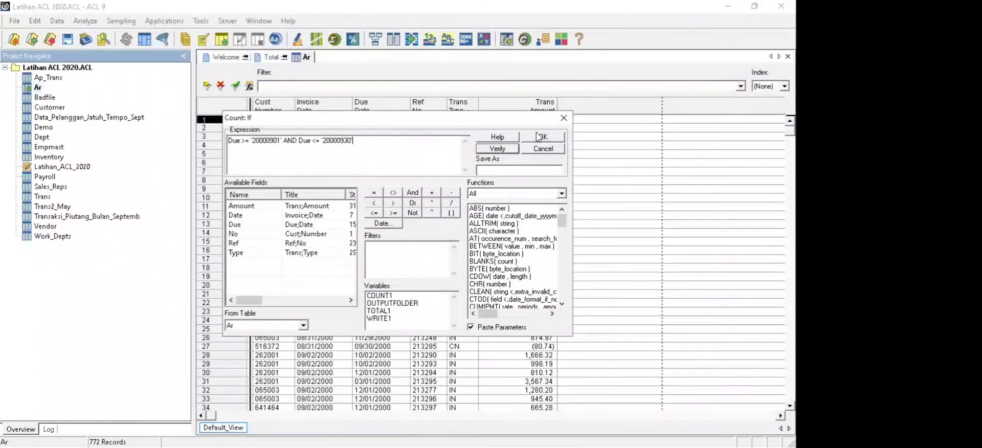
click(543, 137)
click(382, 293)
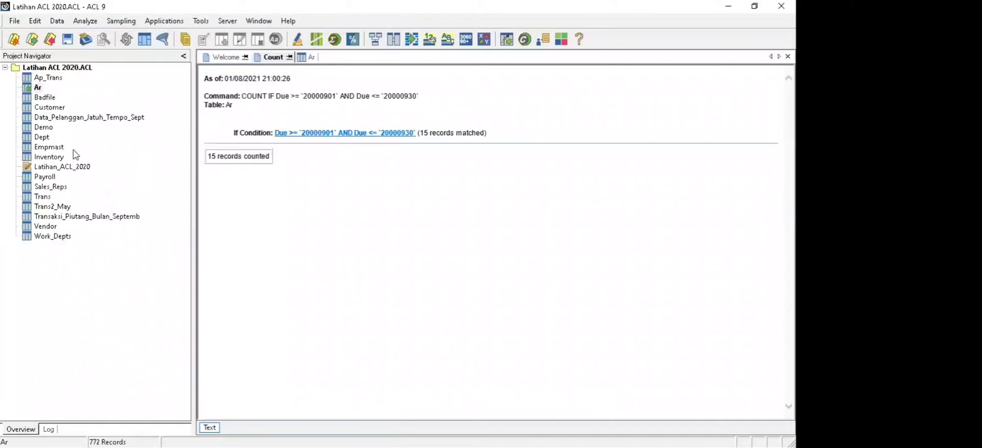
- Open the Empmast table and examine its columns from employee number to birthdate, including Work Dept
click(57, 149)
double_click(57, 148)
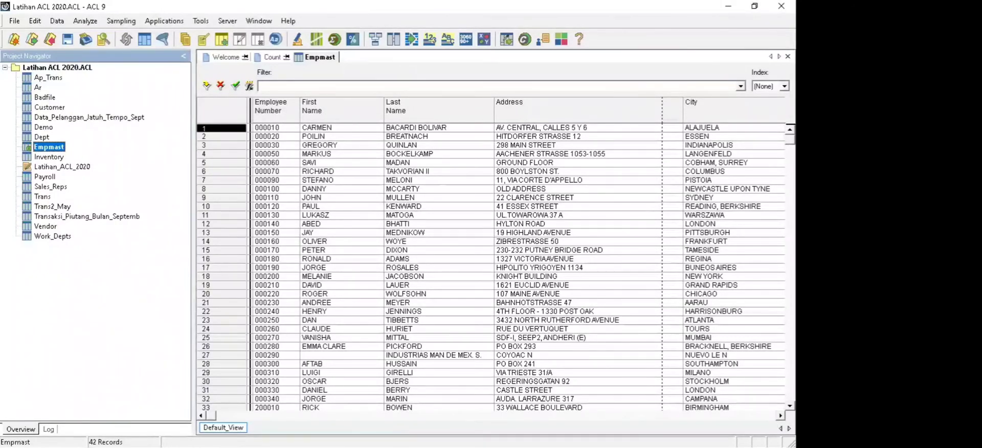
click(780, 415)
click(780, 416)
click(780, 416)
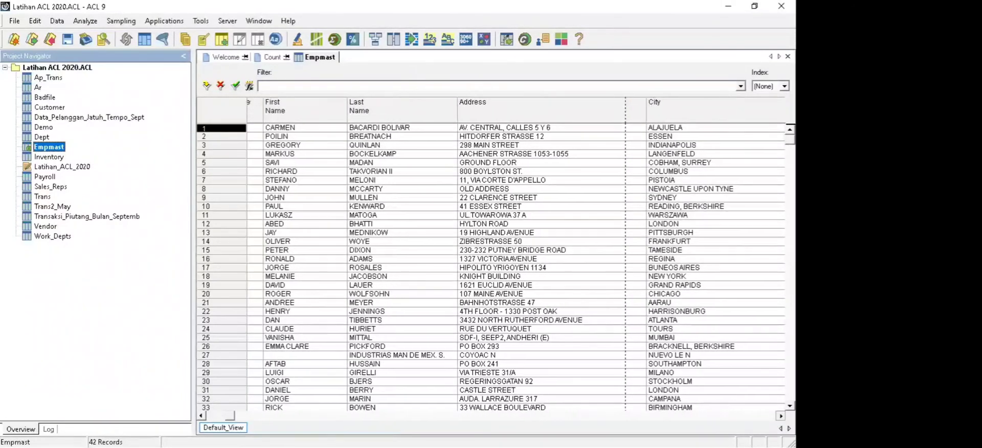
click(780, 415)
click(780, 416)
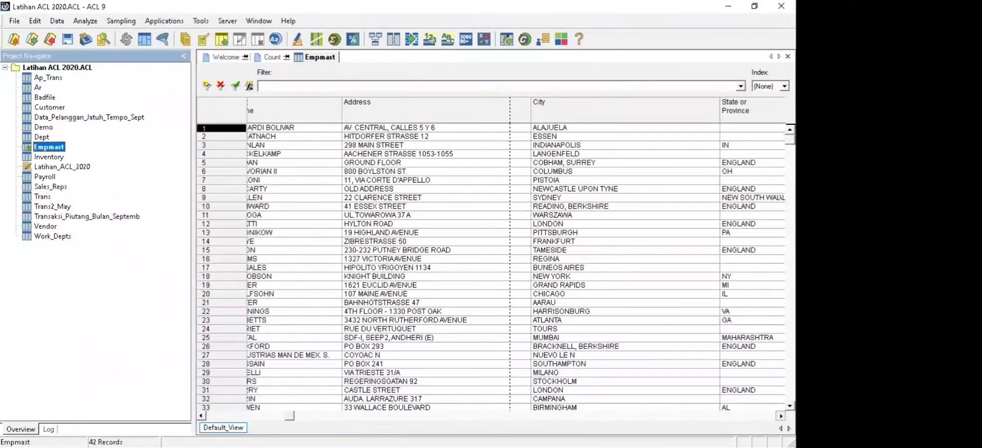
drag(290, 415, 499, 416)
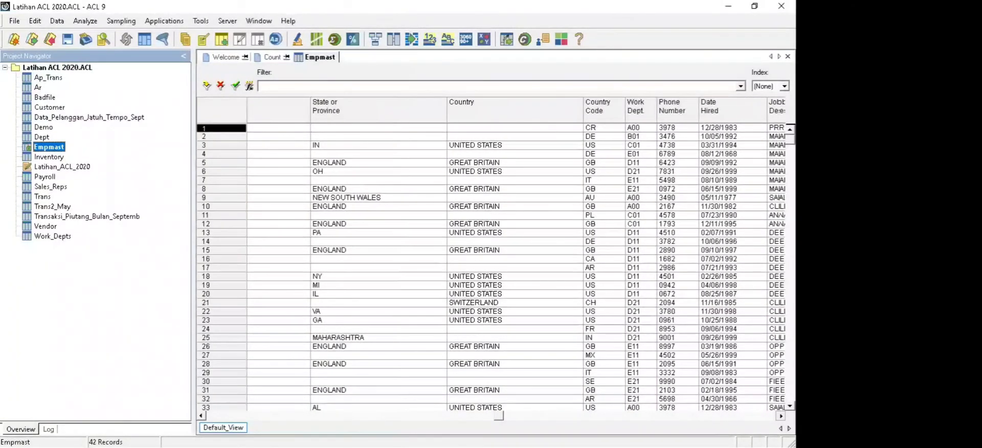
click(615, 115)
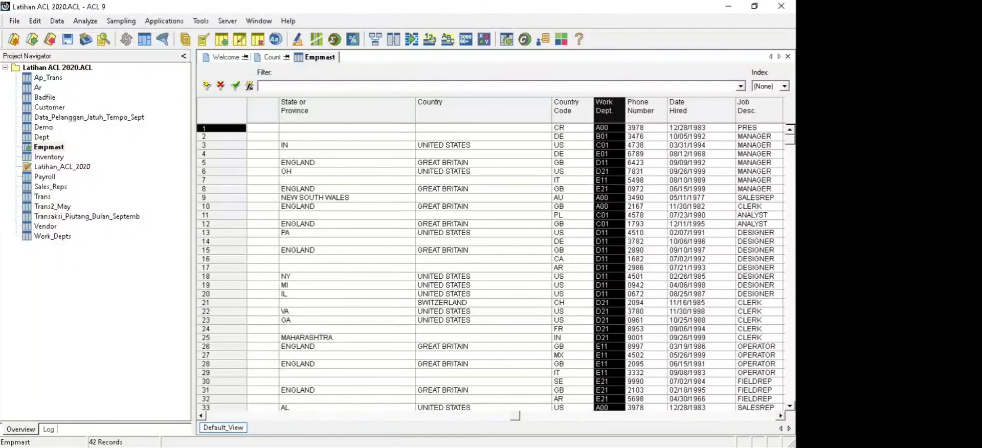
drag(515, 416, 598, 415)
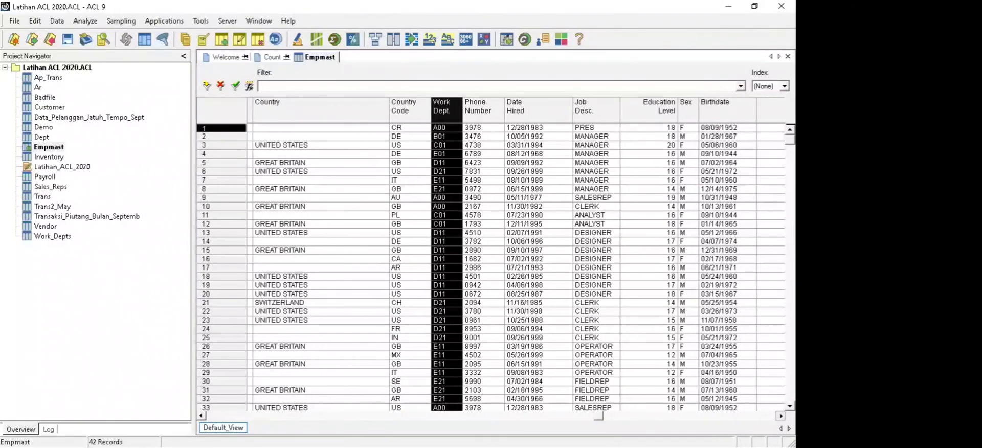
scroll(735, 225, right, 1)
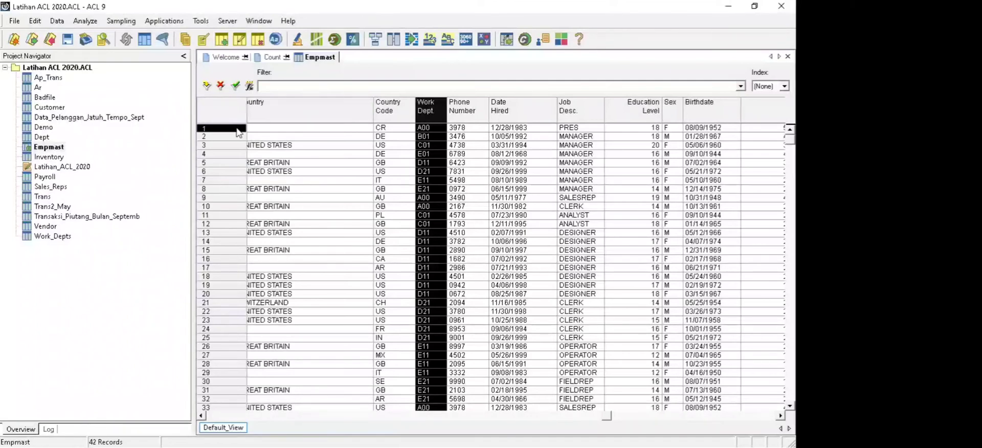
click(50, 147)
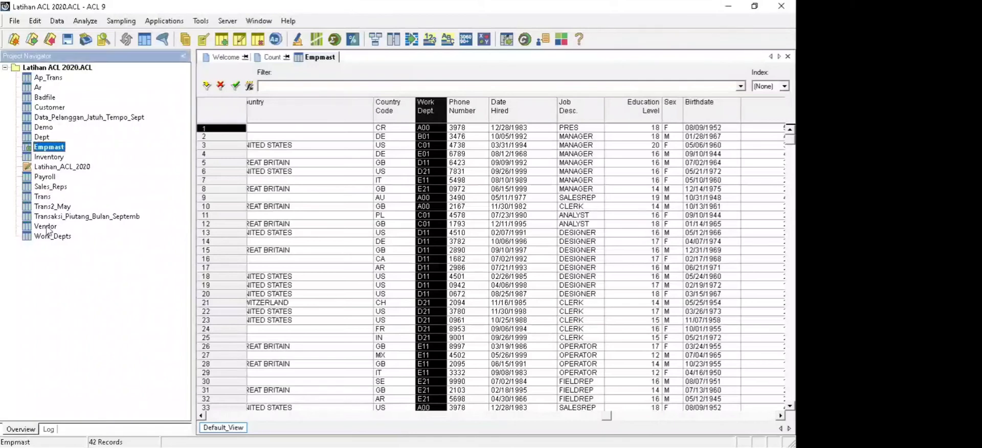
- Open the Payroll table and examine its Net Pay and Work Dept. columns
double_click(45, 177)
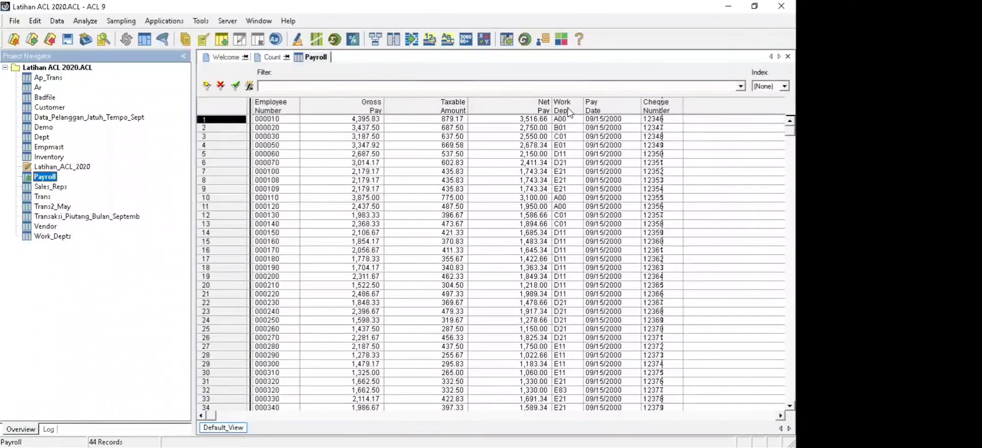
click(506, 107)
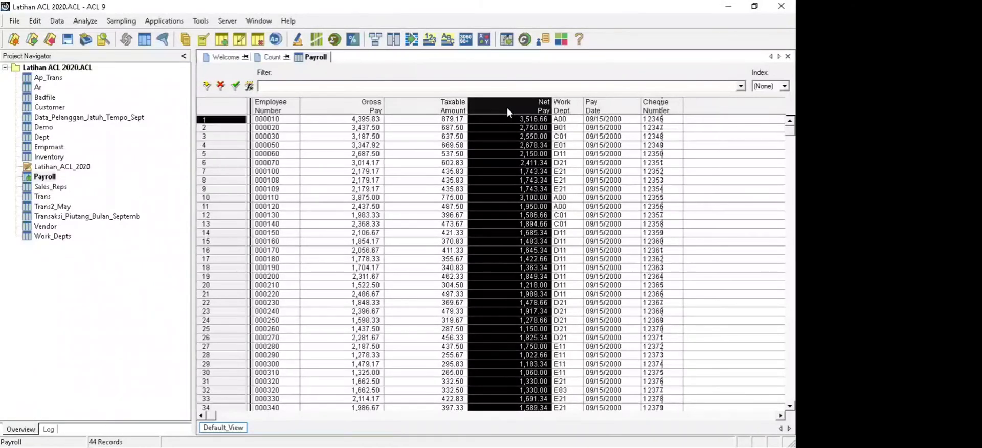
click(569, 111)
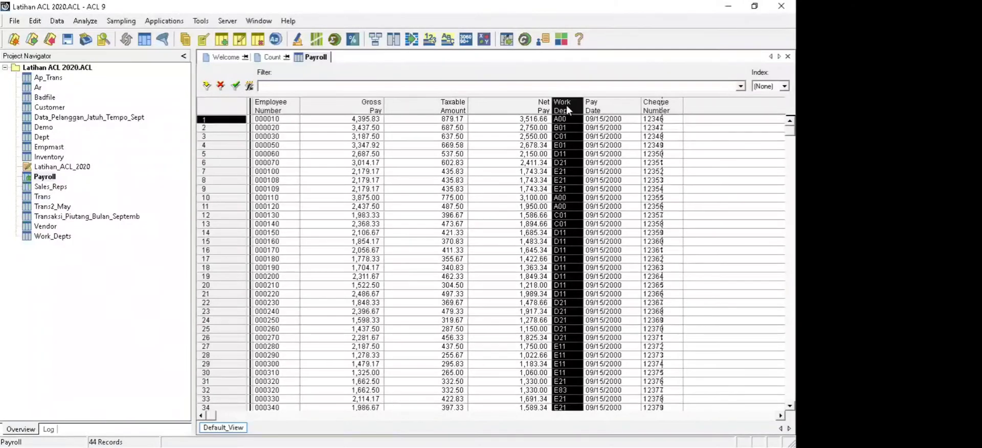
click(531, 106)
click(562, 108)
click(538, 108)
click(560, 105)
click(533, 108)
click(102, 294)
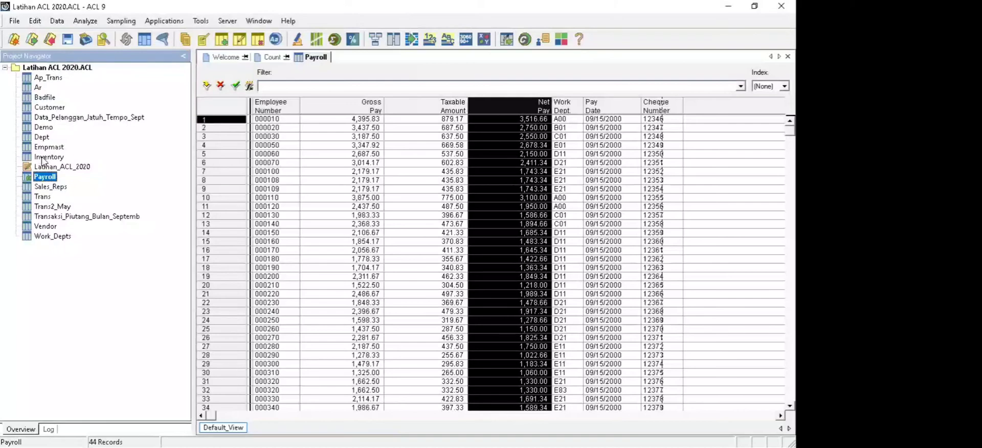
- Open the Inventory table and examine its columns through Quantity On Hand, Re-Order Point and Inventory Value at Cost
double_click(43, 157)
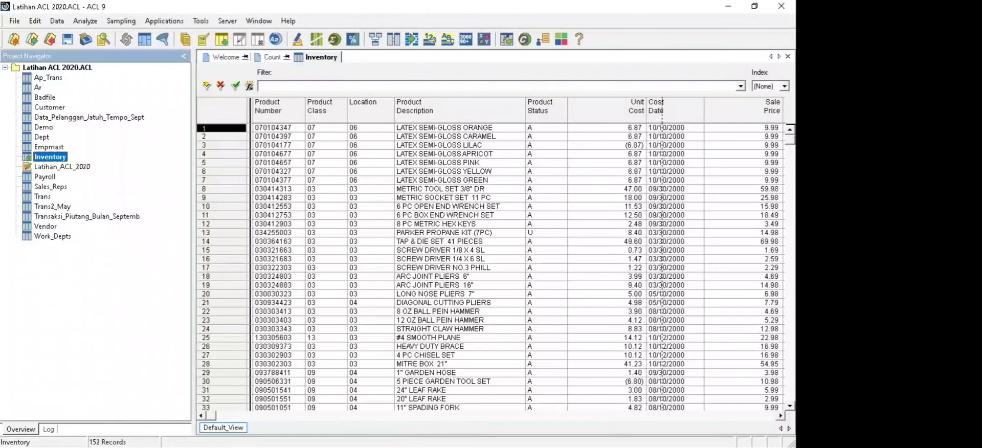
click(780, 416)
click(780, 415)
click(780, 416)
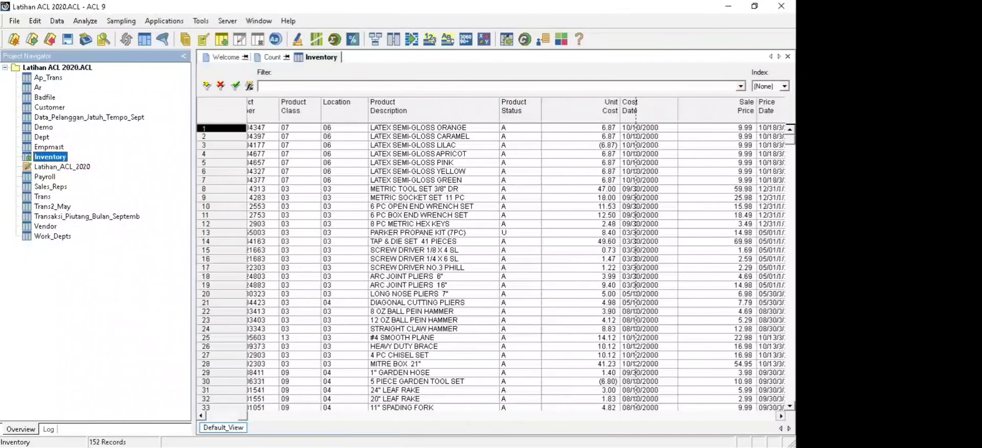
click(780, 415)
click(780, 415)
click(780, 416)
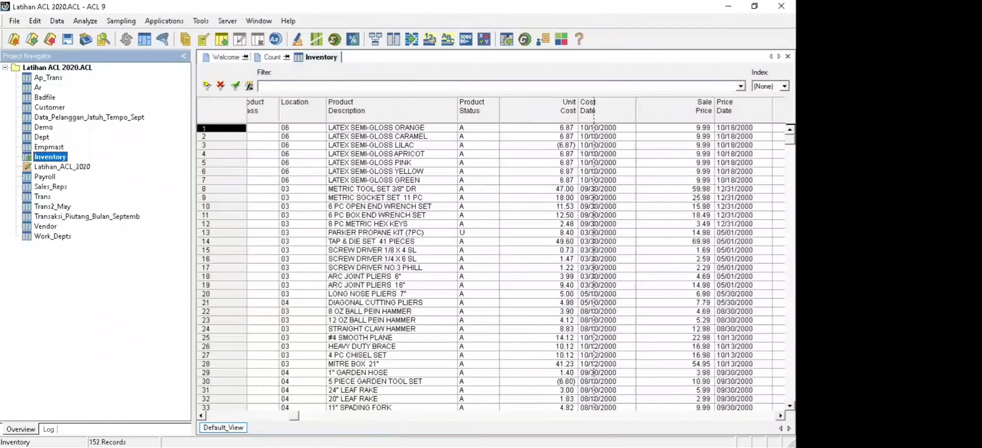
click(780, 416)
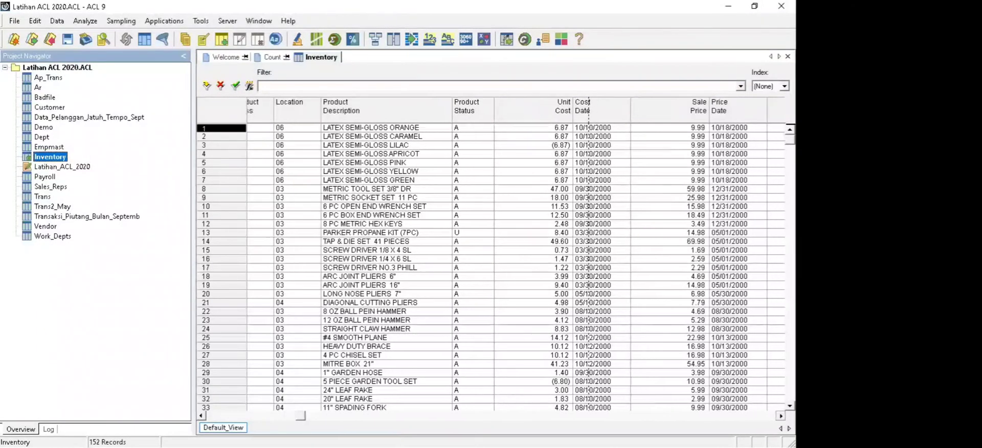
click(780, 416)
drag(306, 415, 669, 415)
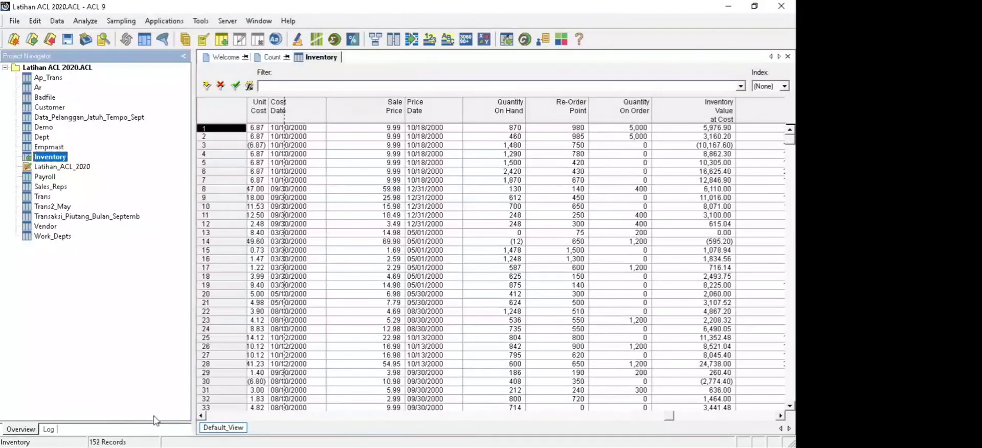
- Examine the Inventory columns back to Product Description, then forward through Product Status, costs and quantities to Inventory Value at Cost
click(200, 416)
click(201, 417)
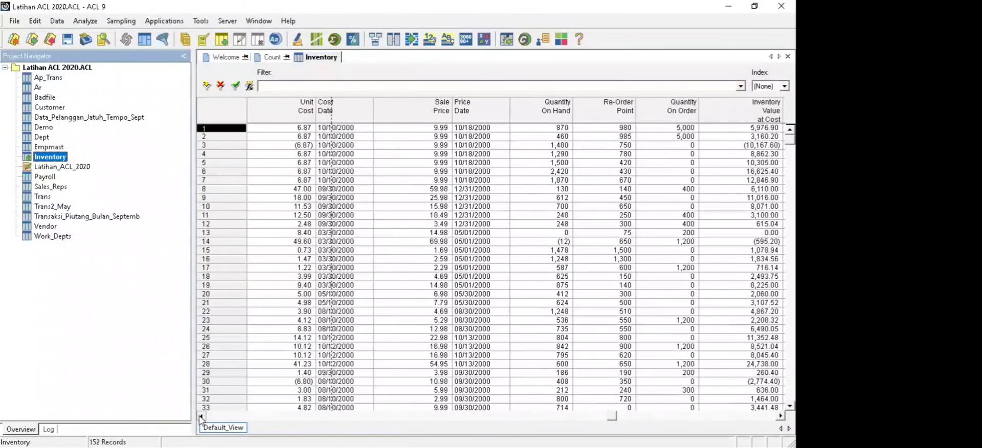
click(201, 416)
click(201, 417)
click(201, 417)
click(201, 417)
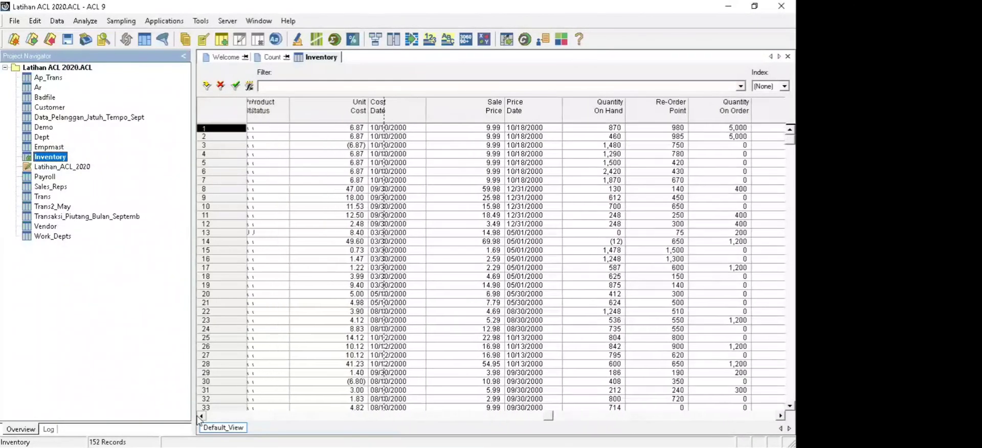
click(201, 417)
click(201, 416)
click(201, 417)
click(201, 416)
click(201, 416)
click(200, 416)
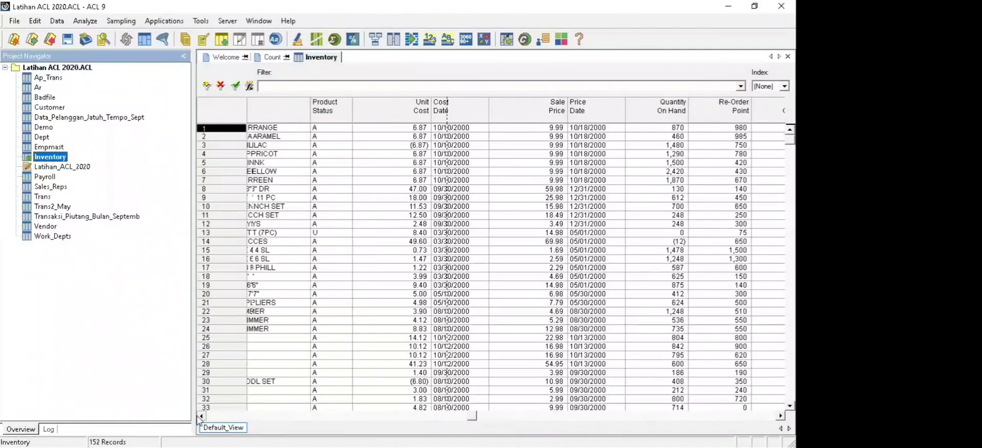
click(201, 416)
click(201, 417)
click(200, 416)
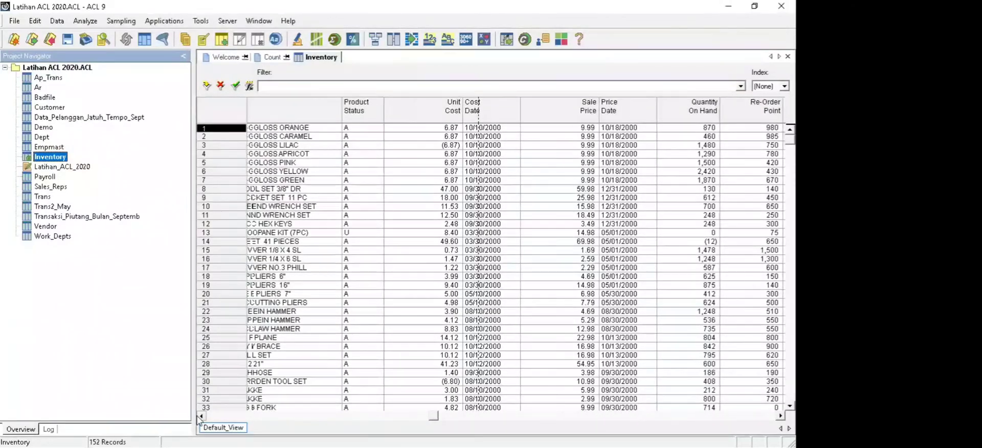
click(201, 417)
click(201, 417)
click(201, 416)
click(201, 417)
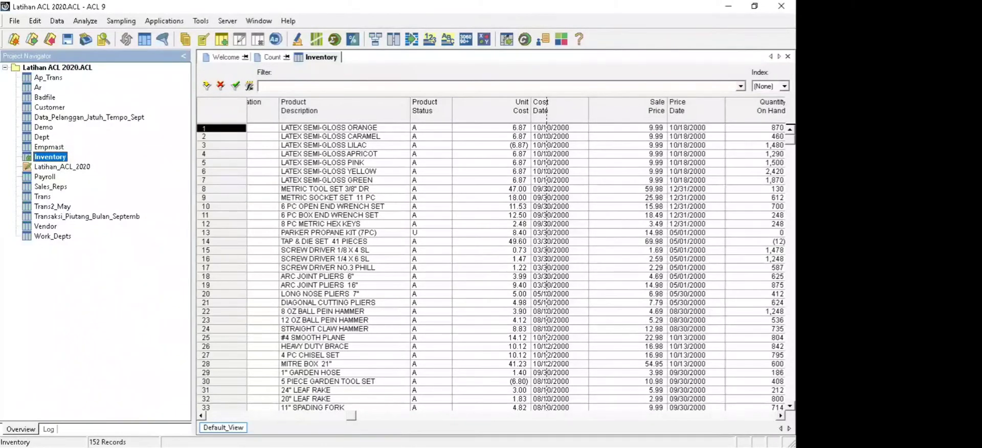
scroll(516, 255, right, 6)
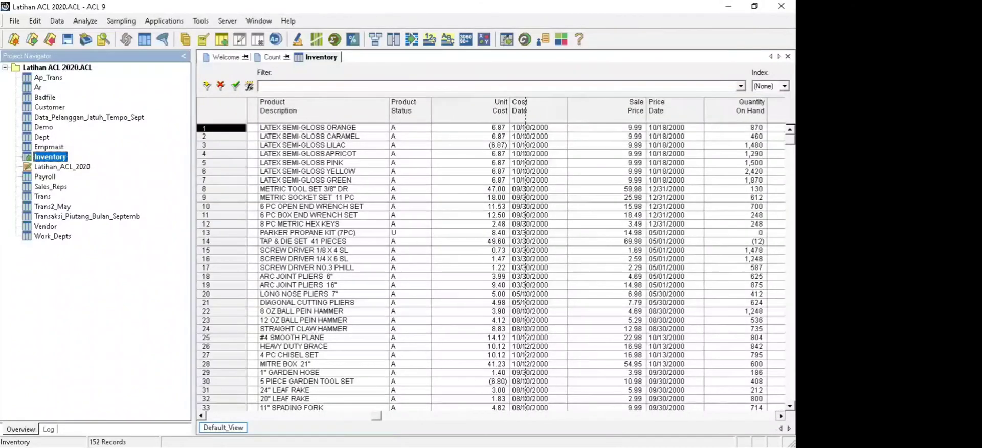
scroll(517, 256, right, 3)
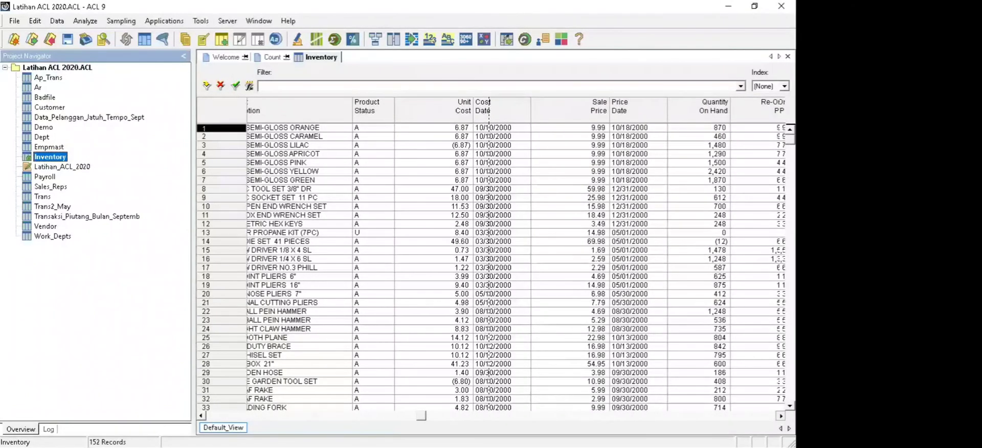
scroll(516, 256, right, 3)
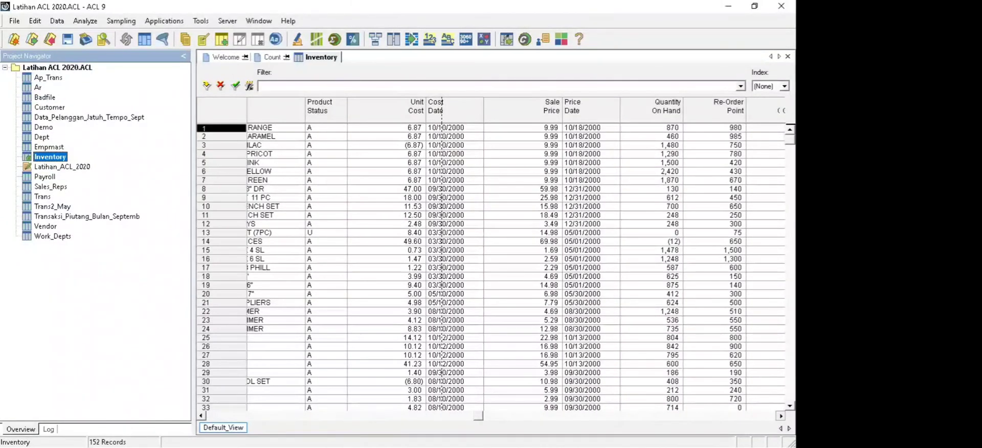
click(778, 415)
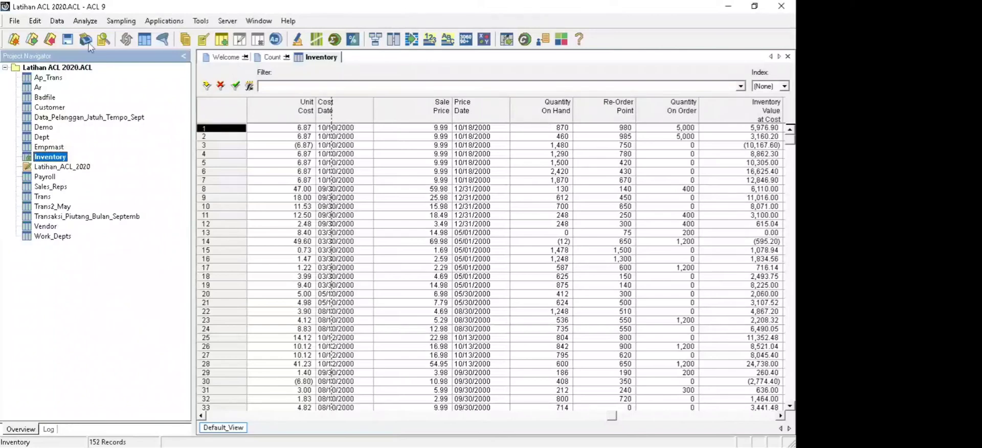
- Run Statistics on the Inventory table's Value field, without an If condition or standard deviation
click(82, 23)
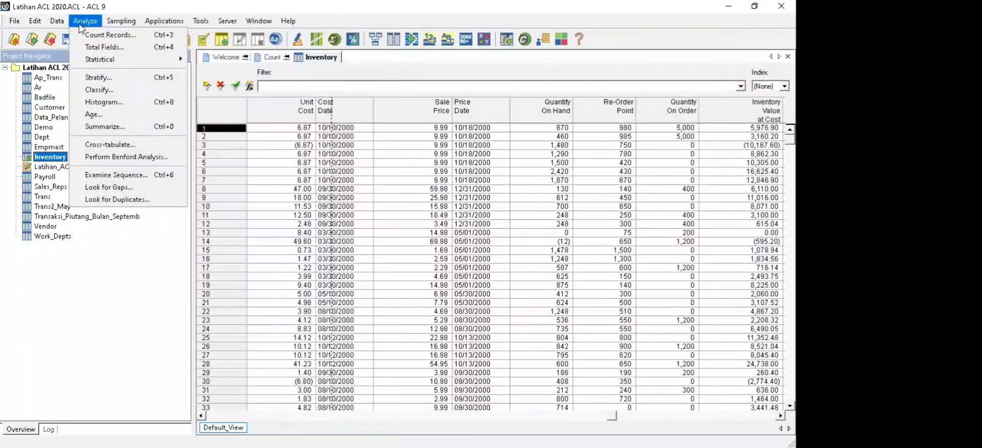
mouse_move(90, 63)
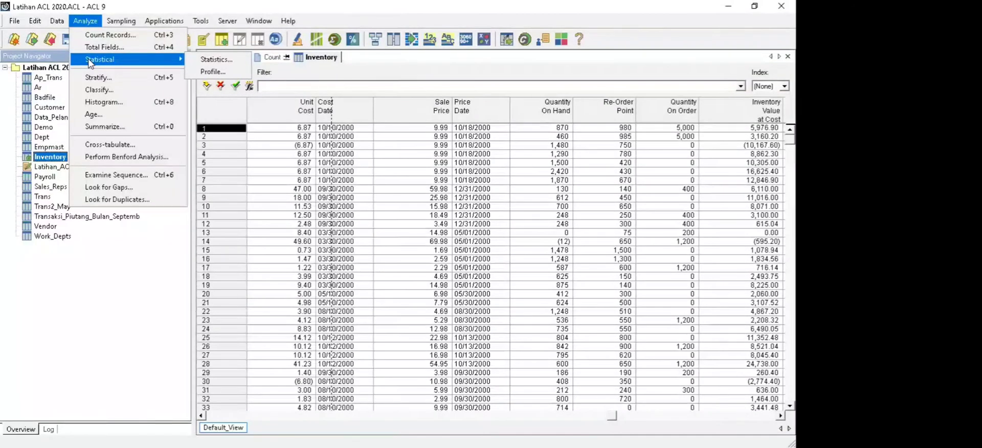
click(205, 60)
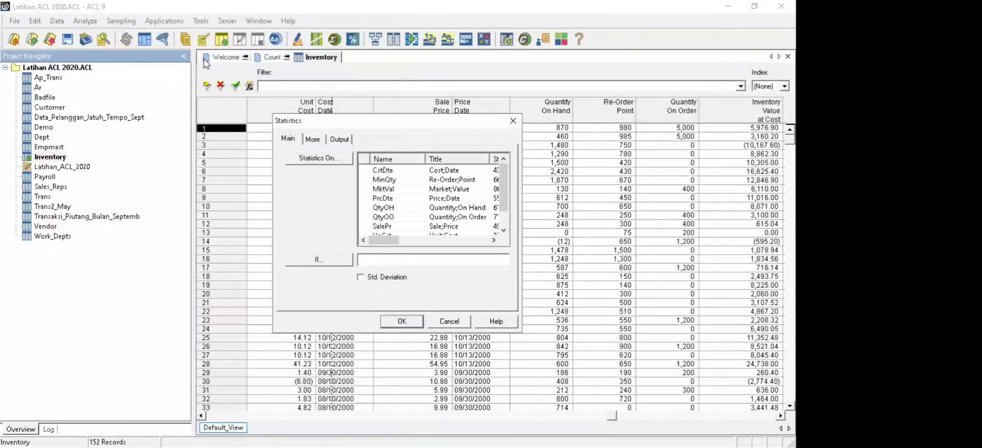
click(344, 159)
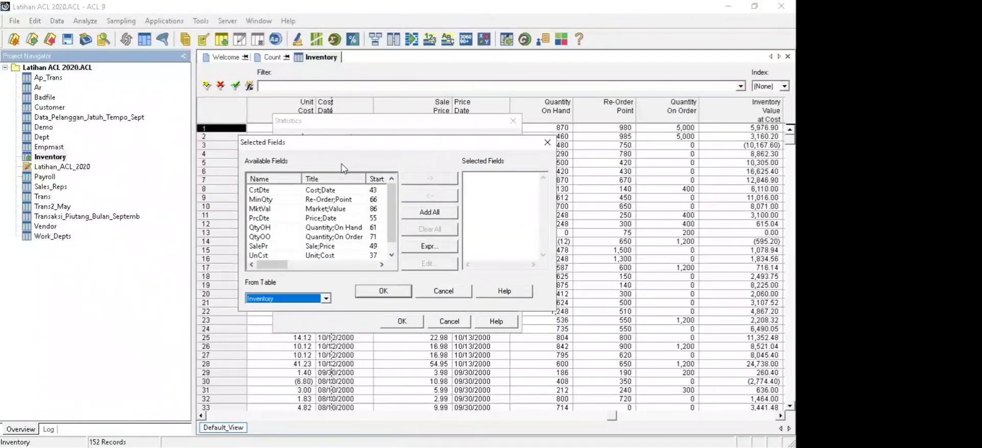
click(391, 255)
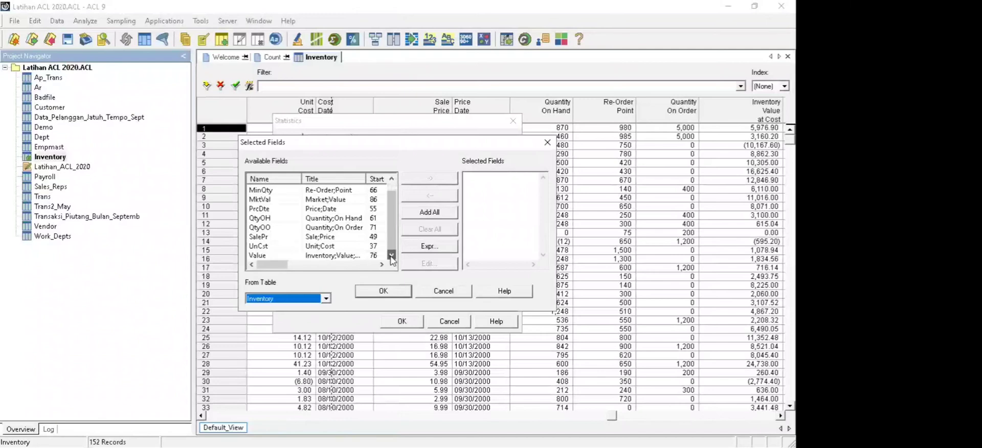
click(329, 257)
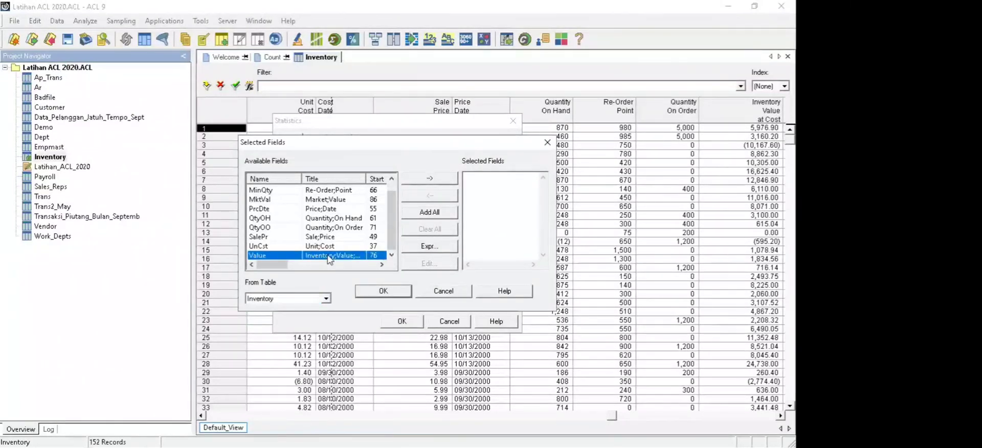
click(420, 180)
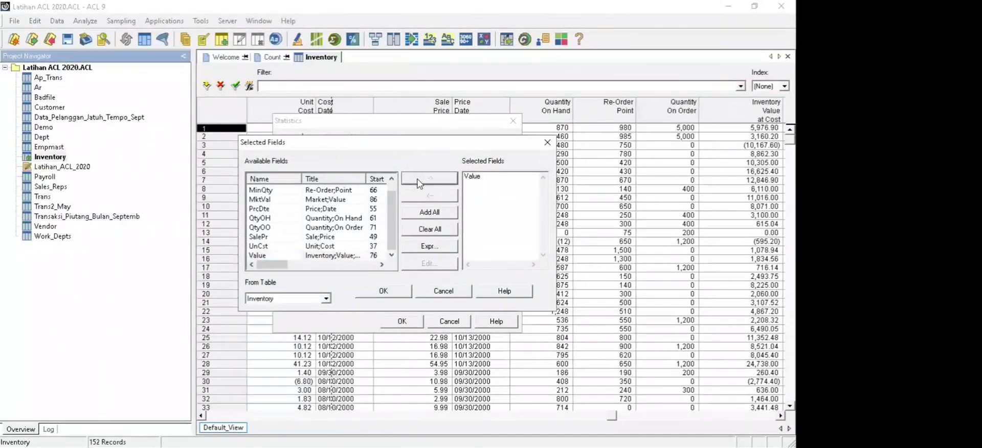
click(399, 295)
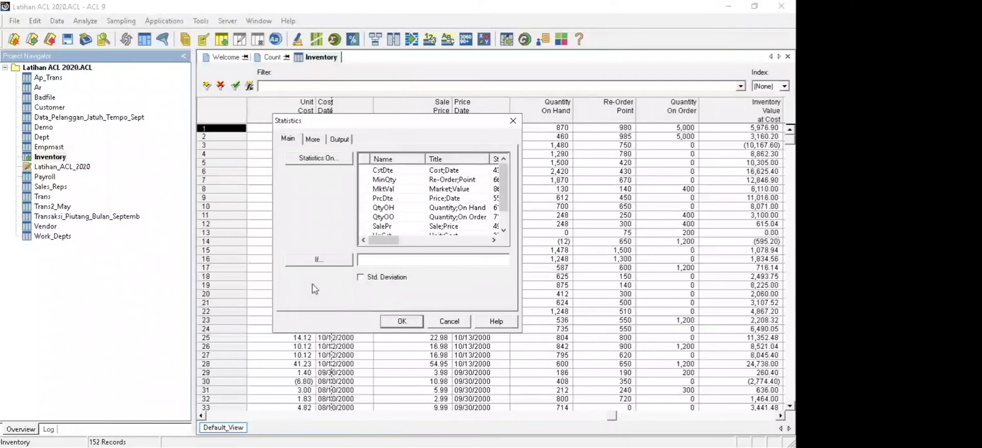
click(405, 322)
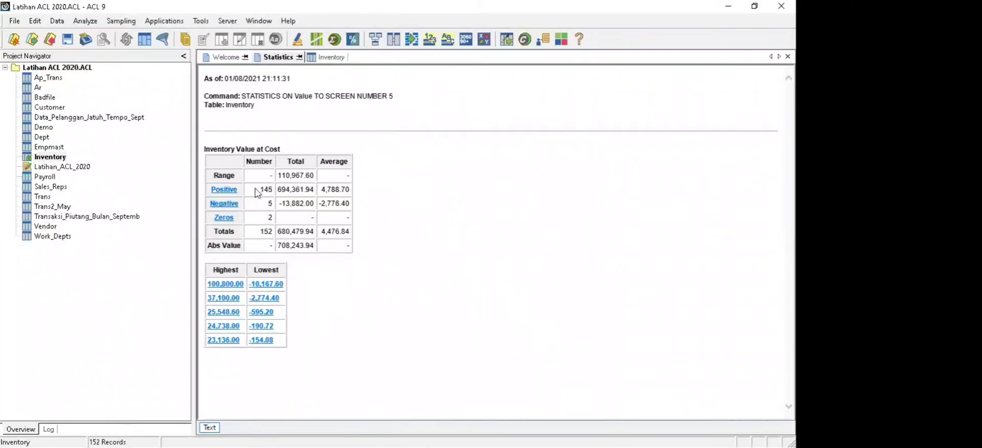
- Examine the number, total and average of the positive and negative inventory values in the statistics results
drag(259, 189, 277, 189)
click(279, 192)
drag(278, 189, 320, 189)
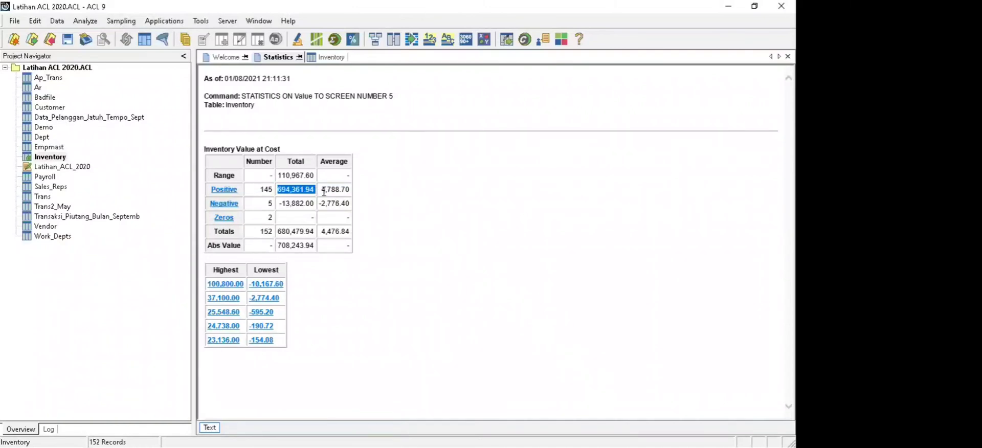
drag(322, 189, 347, 189)
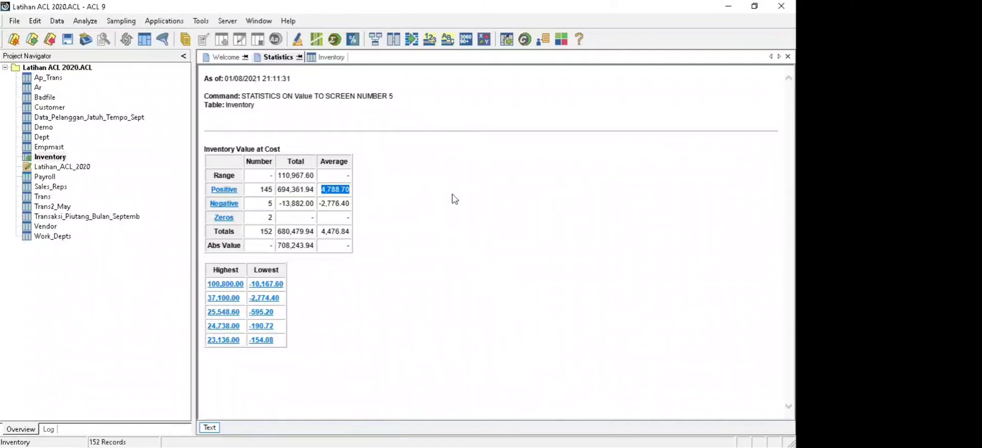
click(270, 208)
double_click(270, 208)
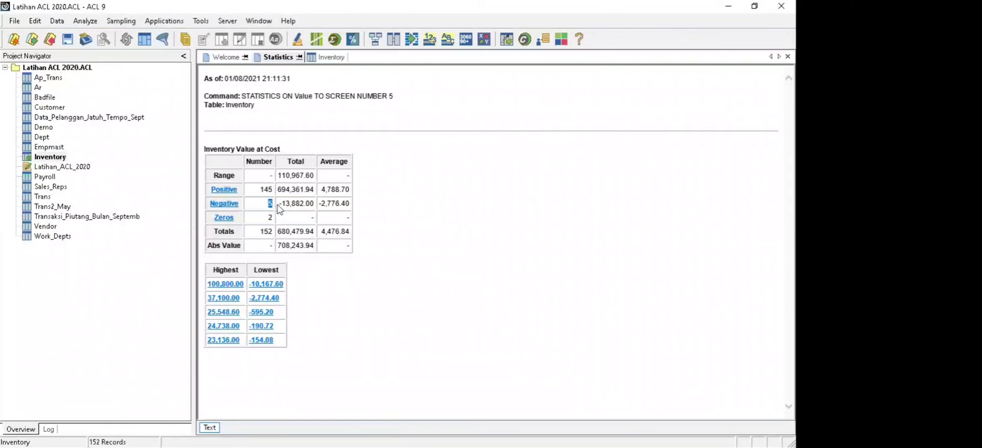
drag(279, 203, 315, 204)
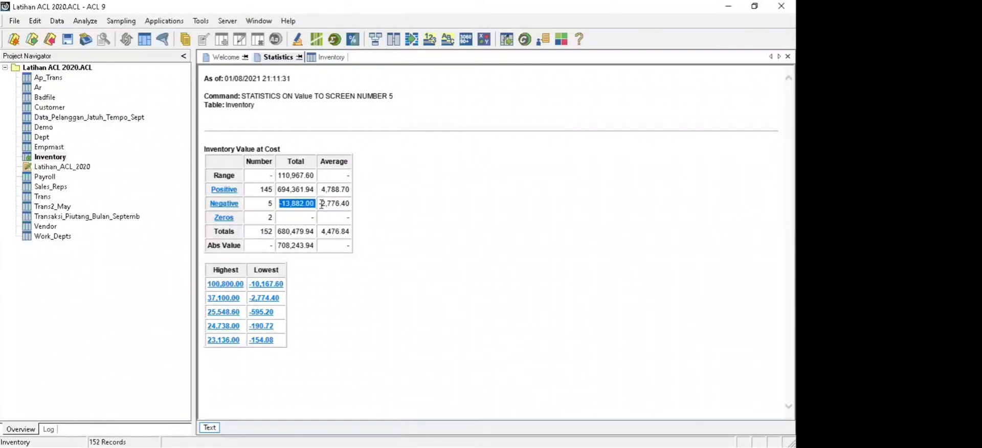
drag(318, 203, 401, 217)
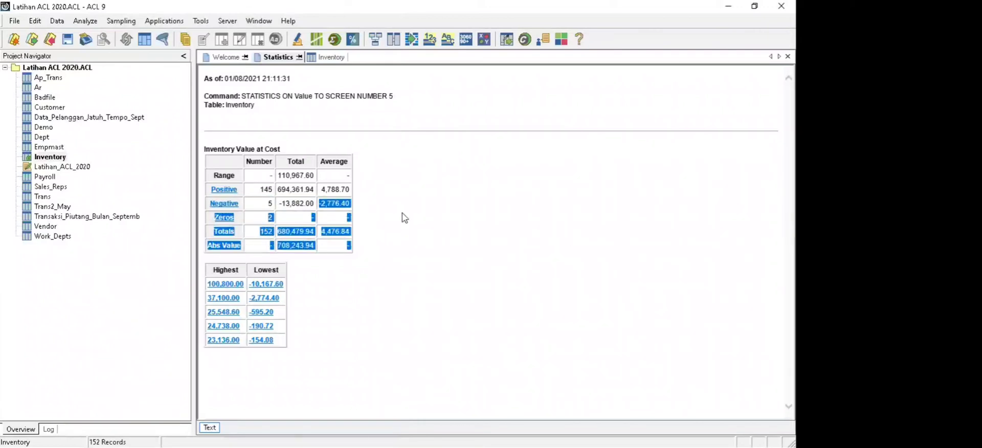
click(436, 224)
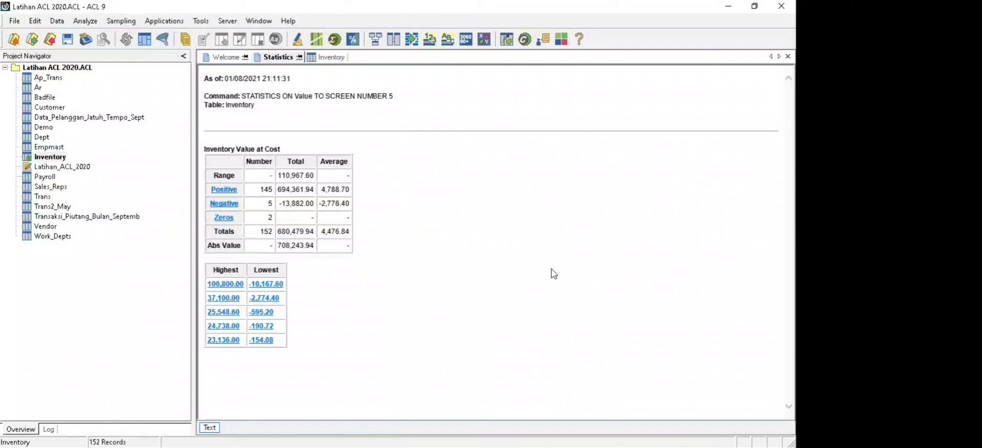
- Check the zero count in the statistics, list those zero-value Inventory records and examine their Inventory Value at Cost
double_click(270, 218)
click(548, 277)
click(224, 218)
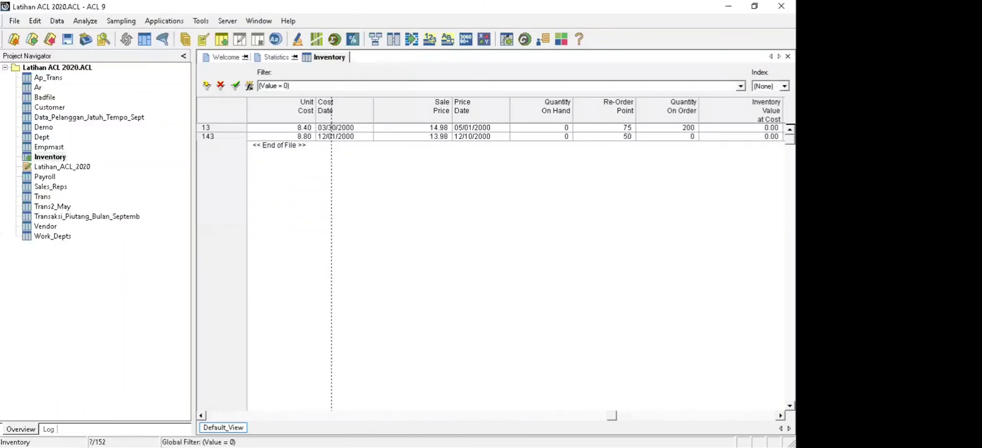
drag(611, 416, 706, 416)
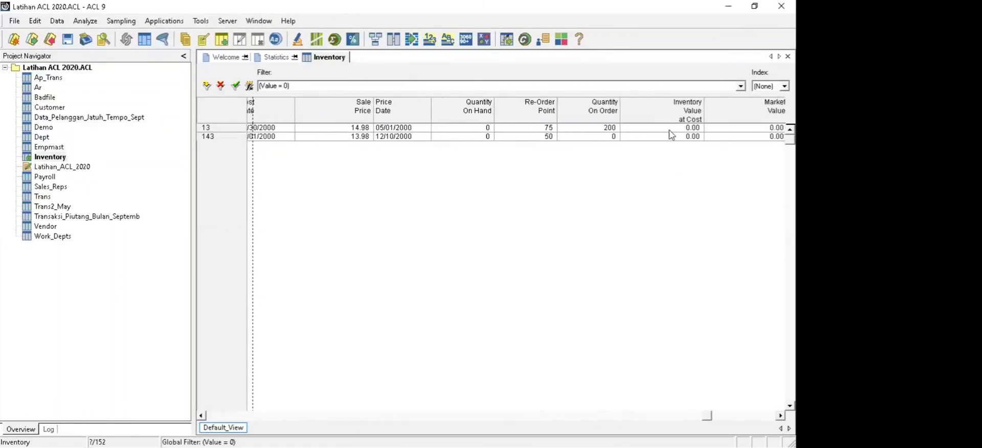
click(669, 130)
click(672, 136)
click(672, 129)
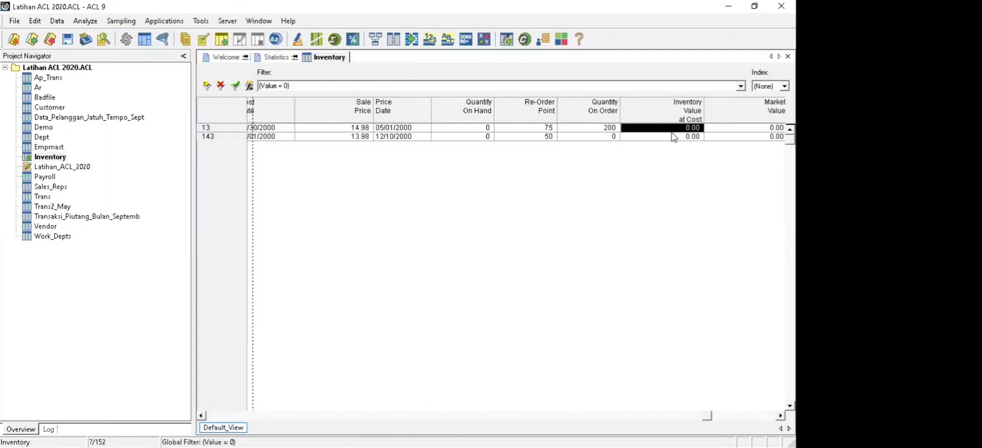
click(673, 136)
drag(706, 415, 611, 415)
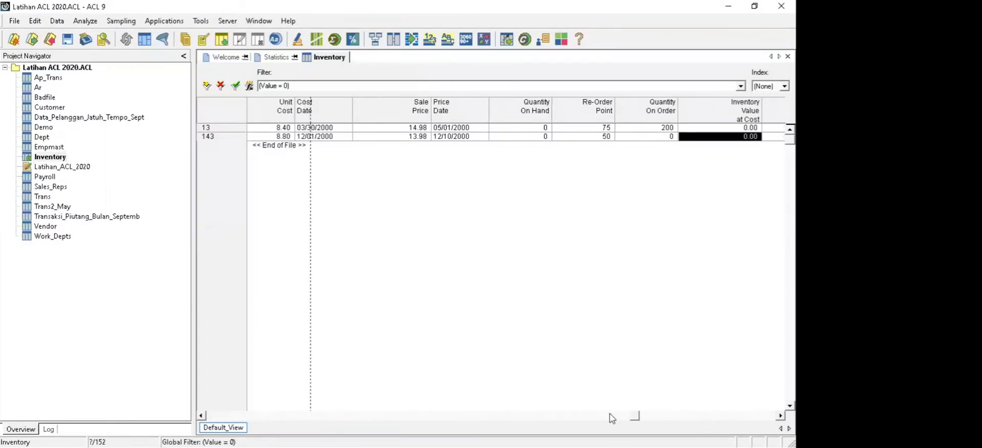
- Return to the statistics results, list the negative-value Inventory records and examine their costs, quantities and inventory values
click(273, 57)
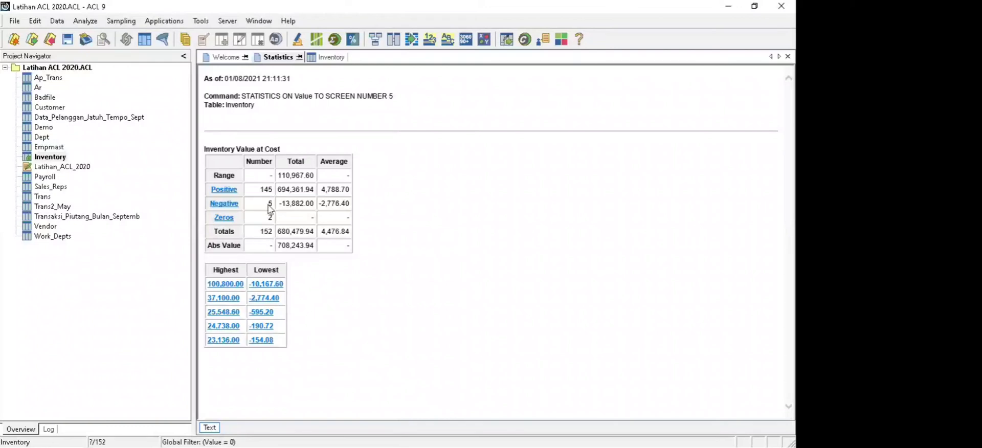
click(231, 205)
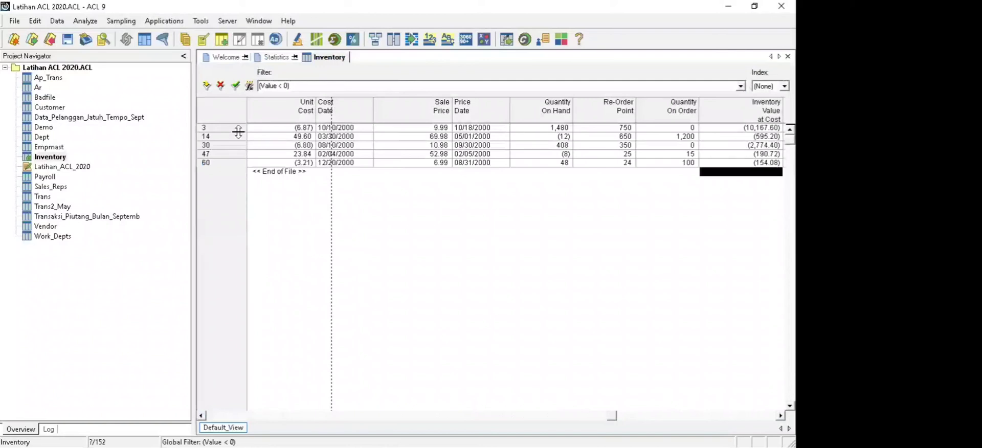
drag(614, 416, 695, 415)
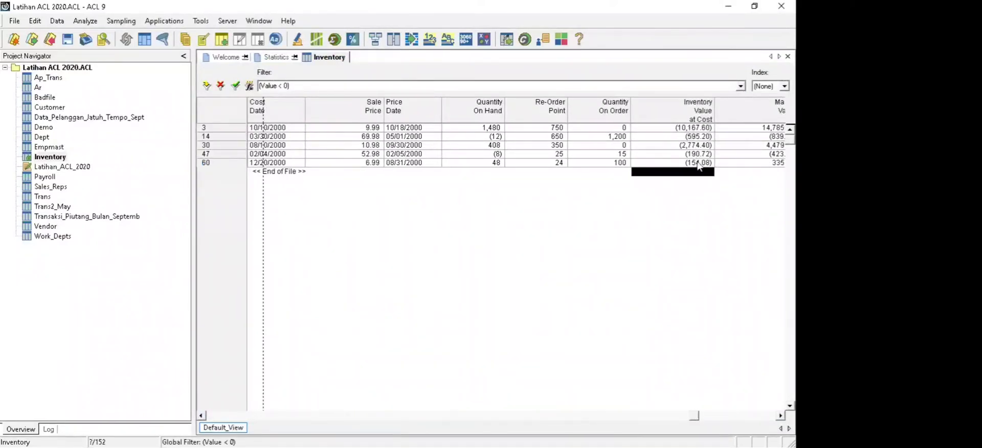
drag(694, 416, 579, 421)
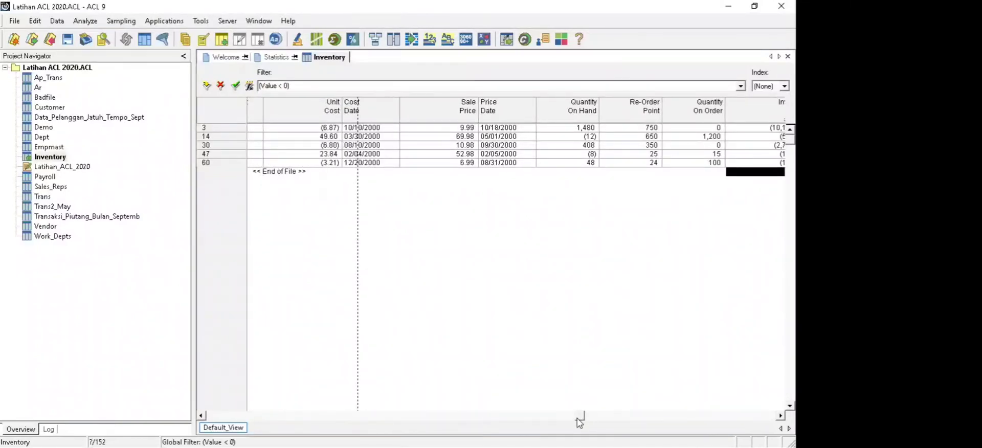
- Return to the statistics results and examine the number, total and average in the Totals row
click(273, 58)
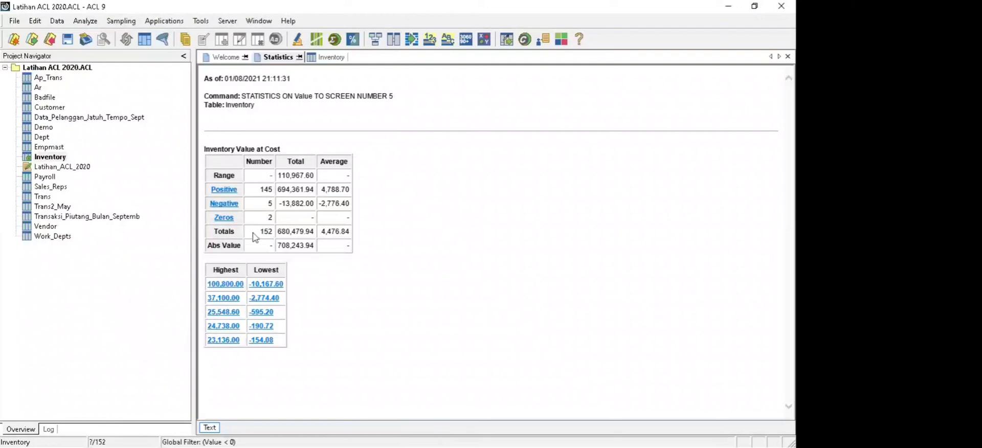
drag(258, 233, 276, 233)
click(291, 235)
double_click(291, 236)
drag(321, 231, 349, 231)
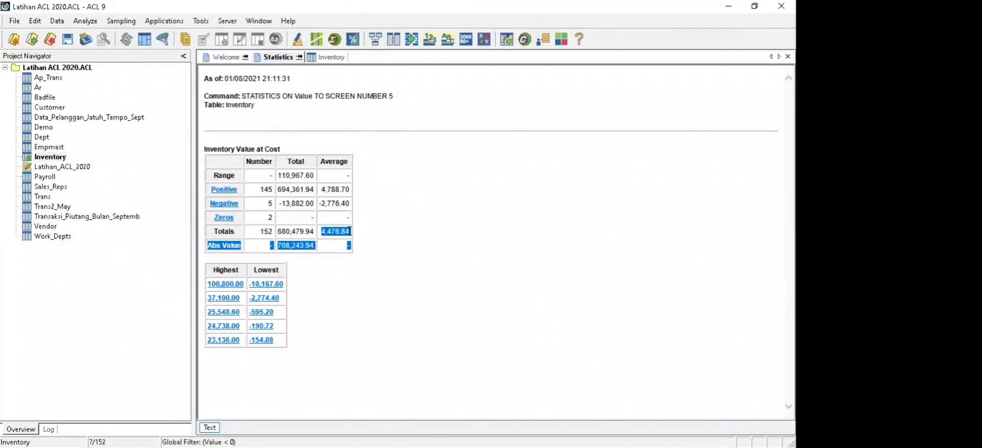
click(526, 251)
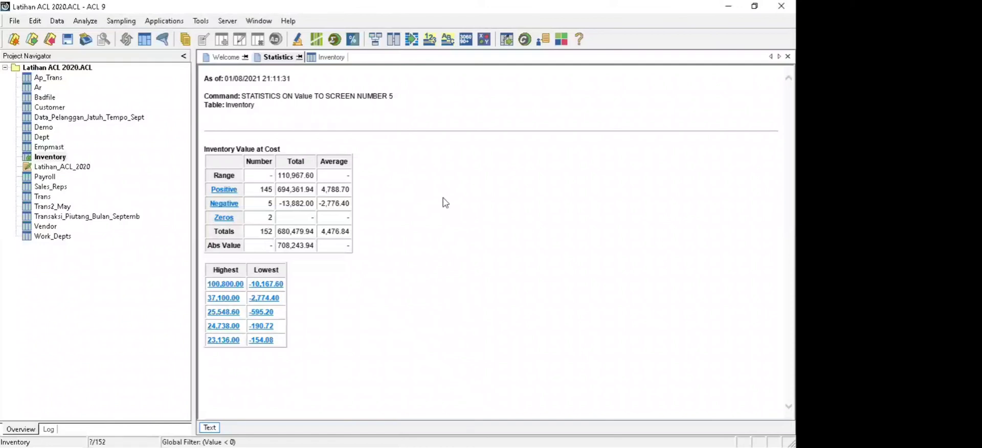
- List the negative-value Inventory records, examine their product details and return to the statistics results
click(222, 204)
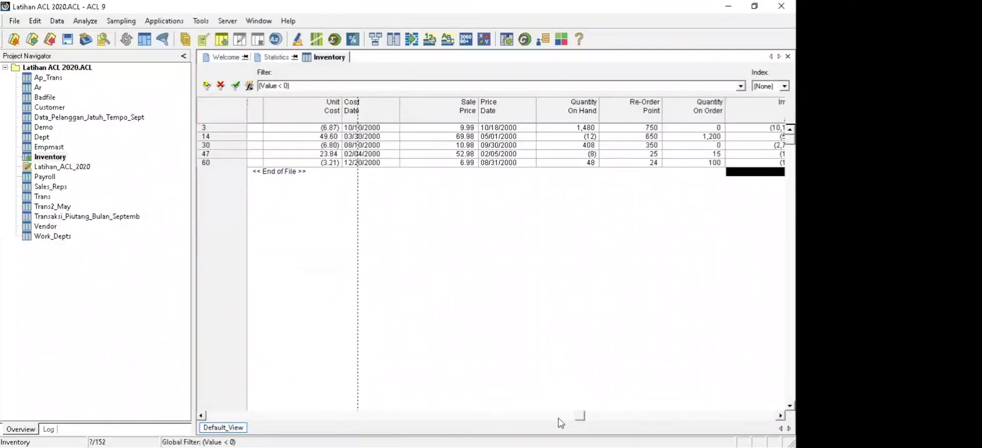
drag(558, 418, 198, 408)
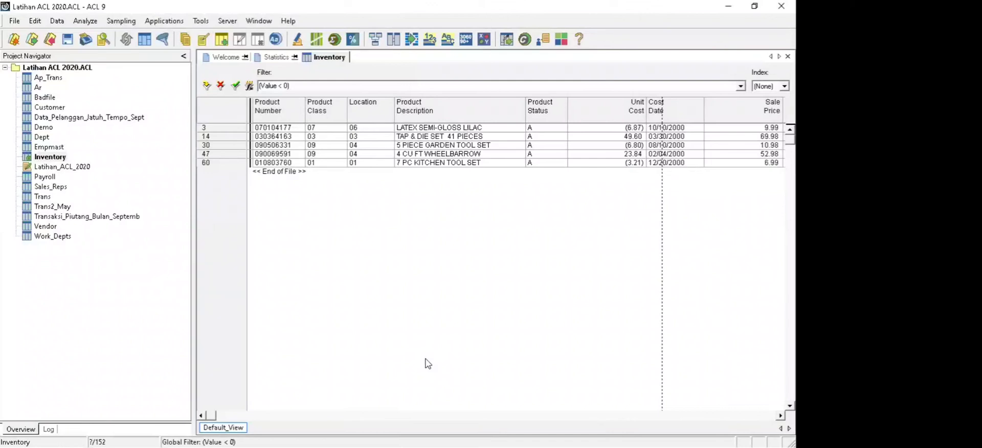
click(274, 57)
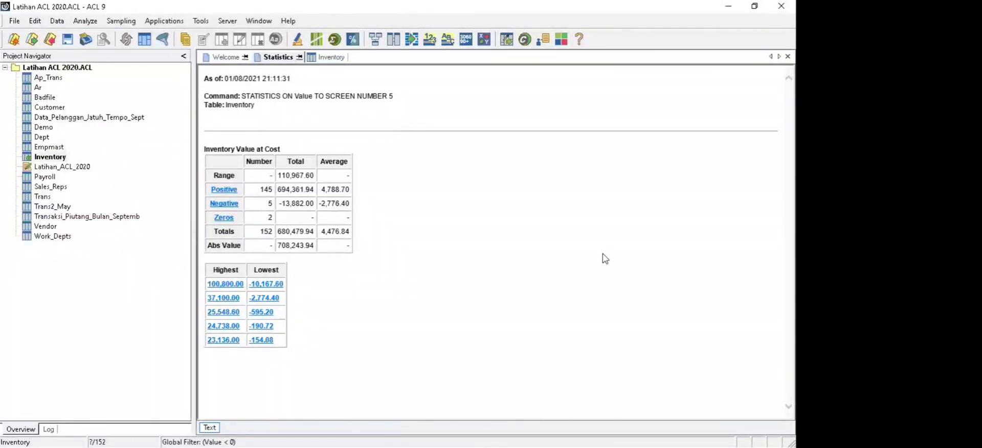
- Close the filtered Inventory table and reopen it to list all records without the negative-value filter
double_click(47, 159)
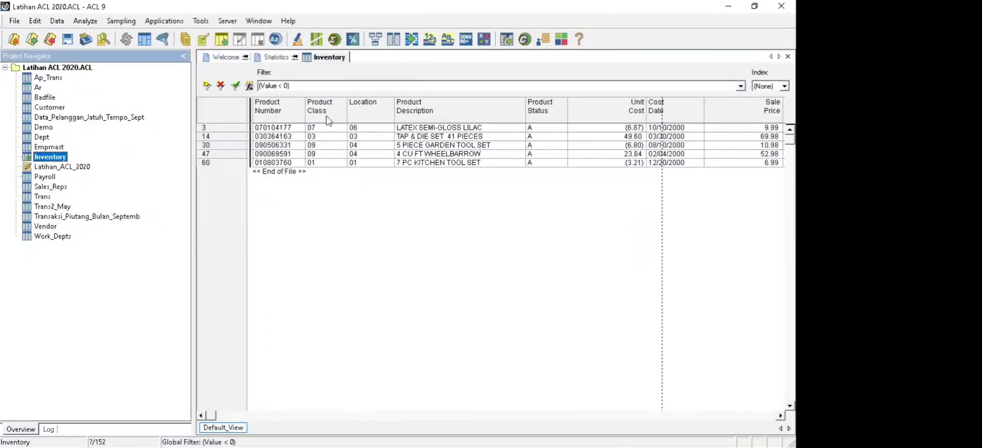
click(277, 59)
right_click(30, 157)
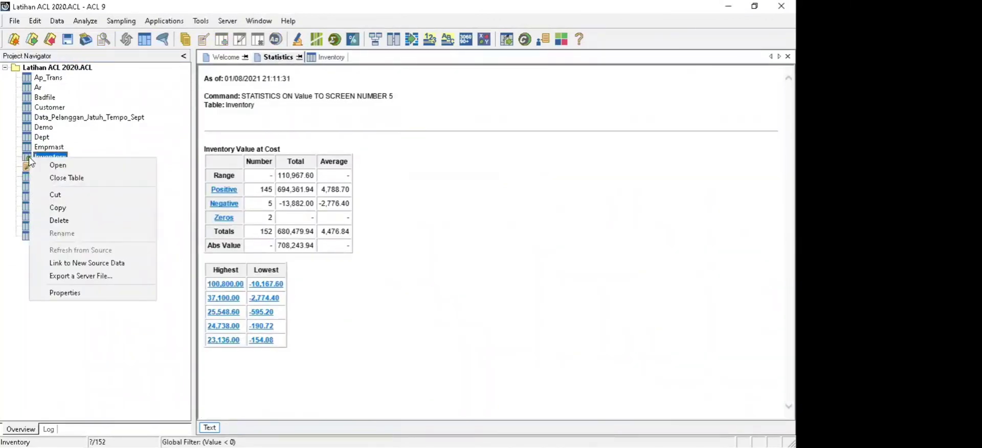
click(49, 178)
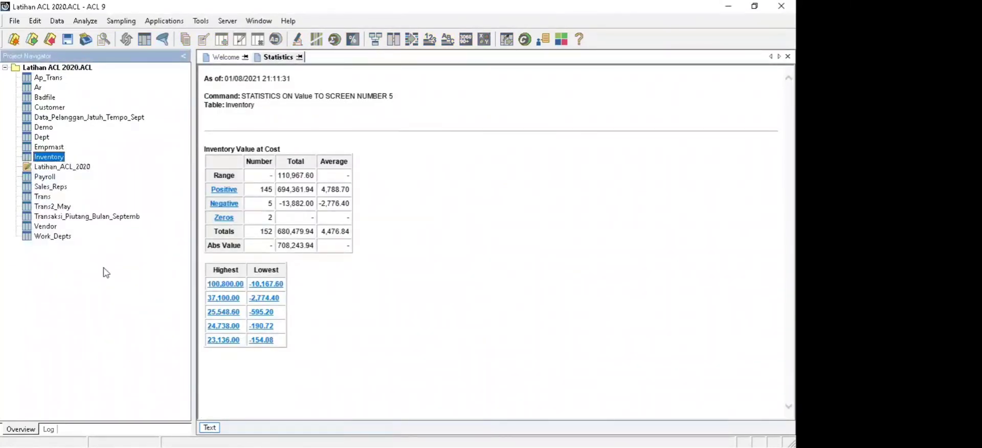
double_click(43, 158)
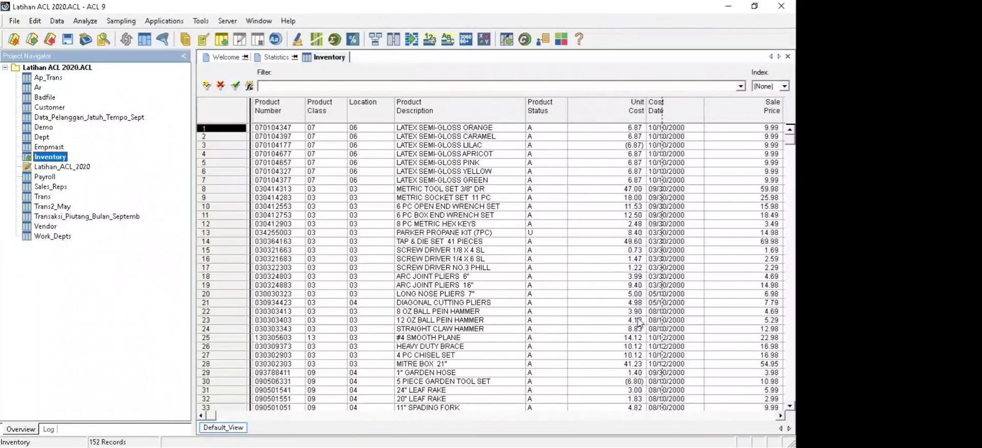
- Run Statistics again on the Inventory Value at Cost column of the unfiltered Inventory table
scroll(639, 322, right, 4)
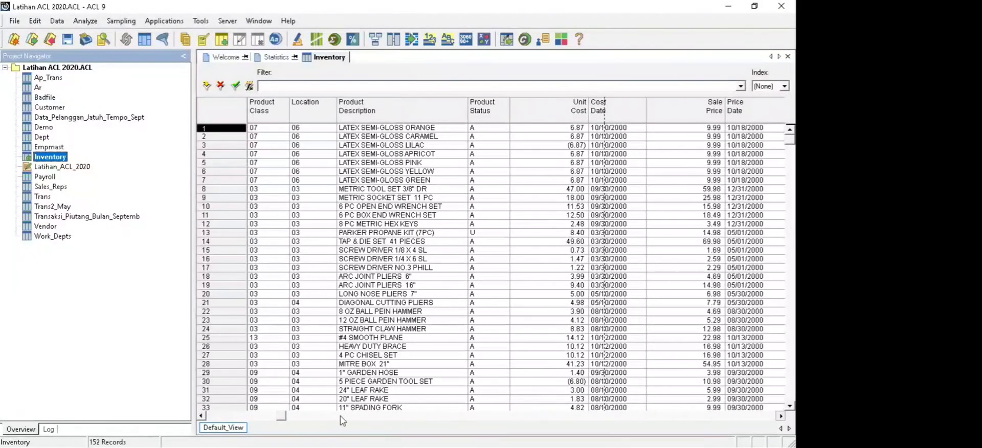
drag(283, 415, 770, 415)
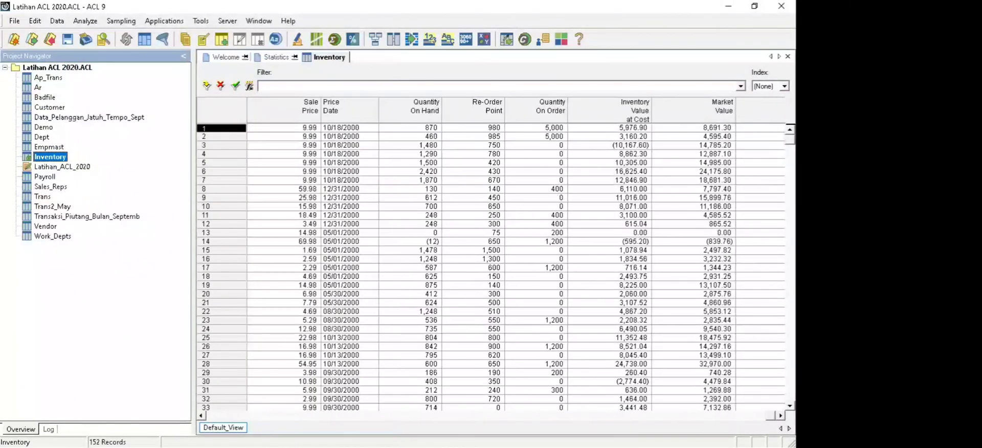
click(633, 111)
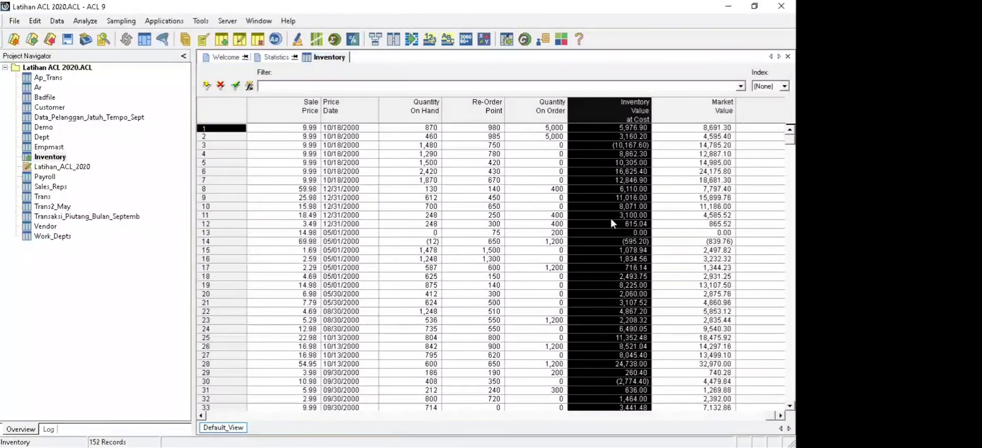
click(82, 21)
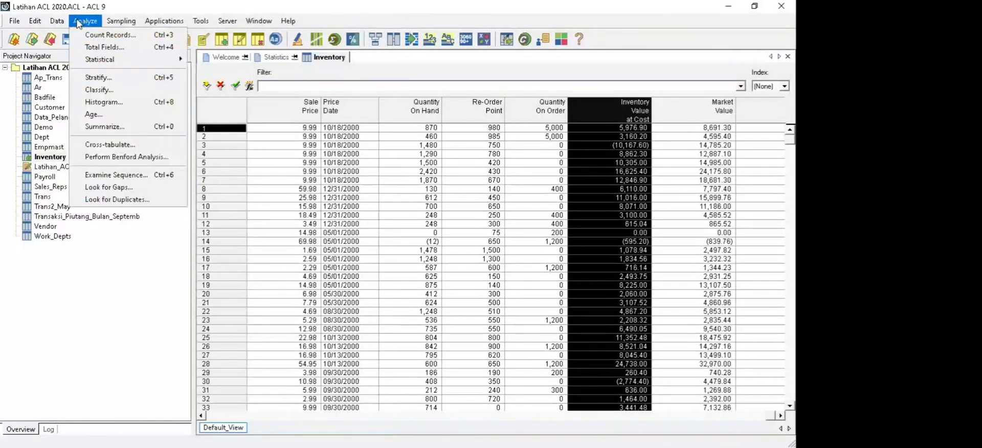
click(118, 338)
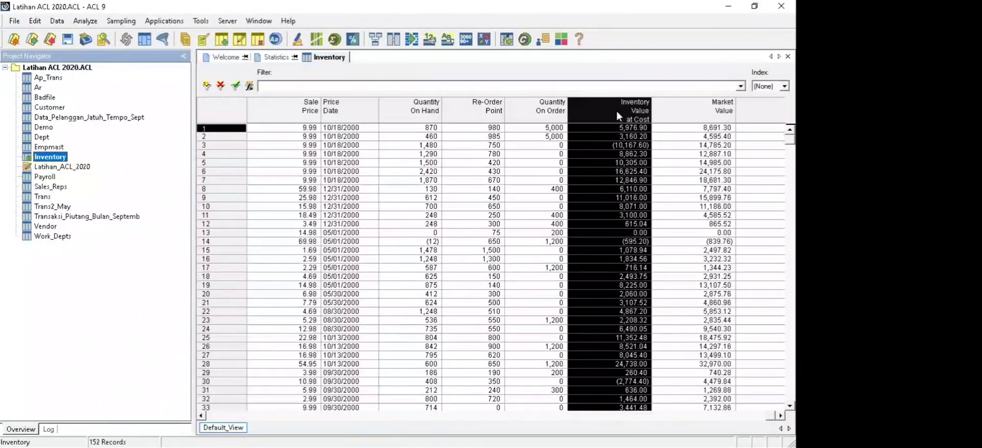
click(85, 21)
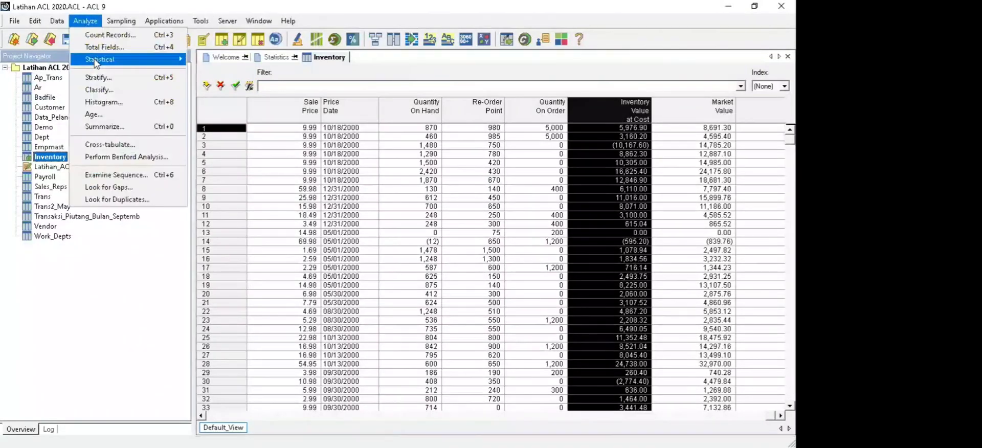
mouse_move(95, 61)
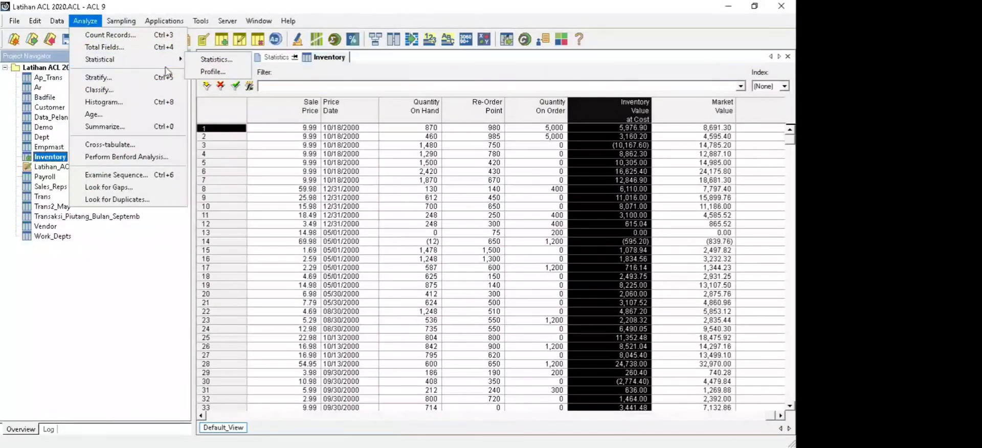
click(205, 60)
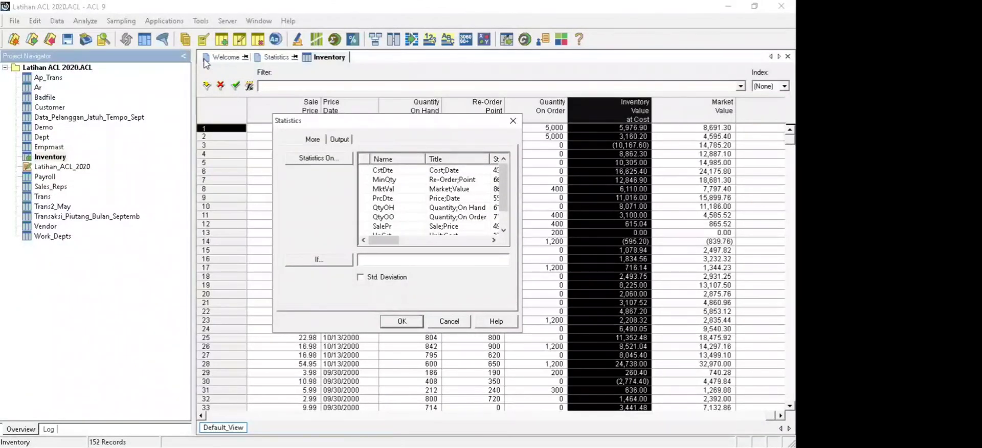
key(Return)
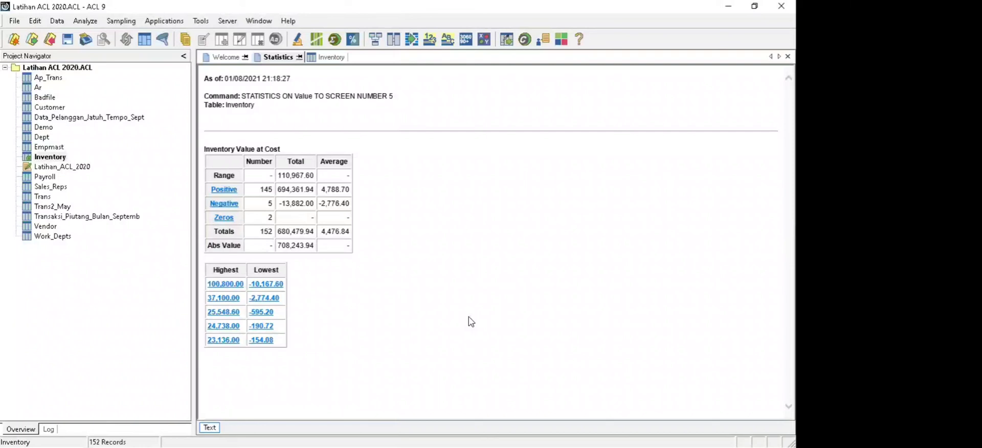
- Close the Inventory table from the project and open it again
right_click(36, 159)
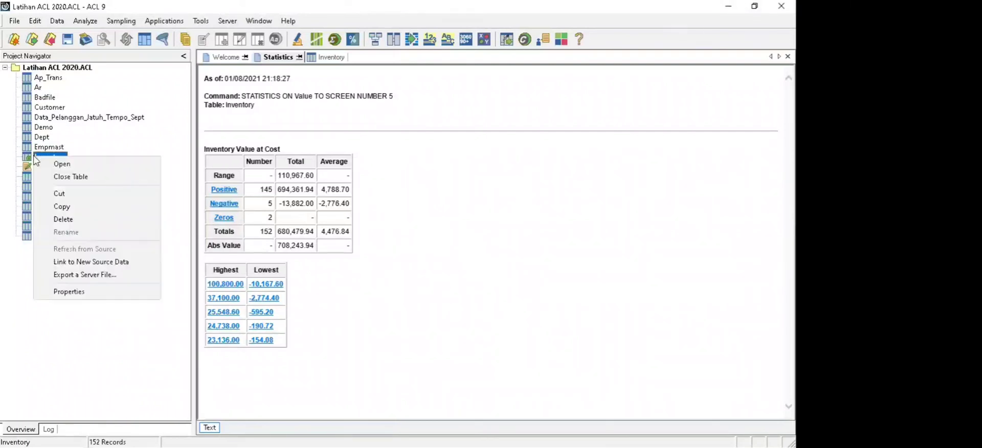
click(49, 177)
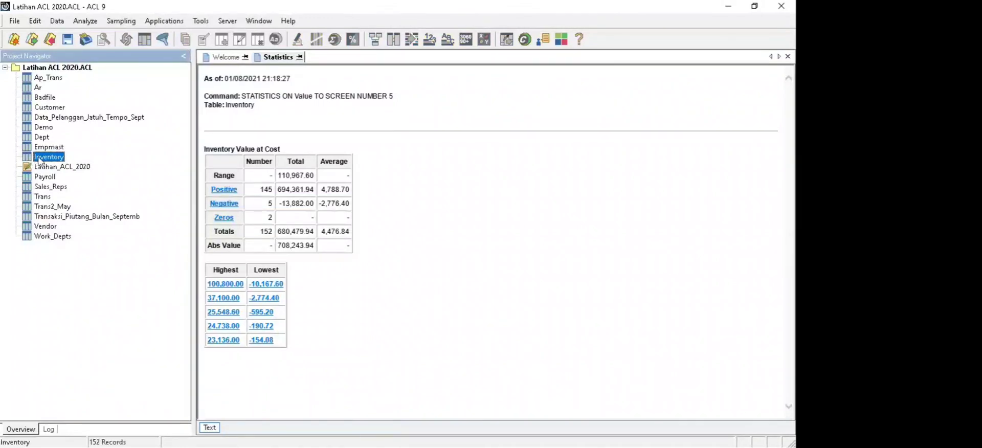
double_click(38, 158)
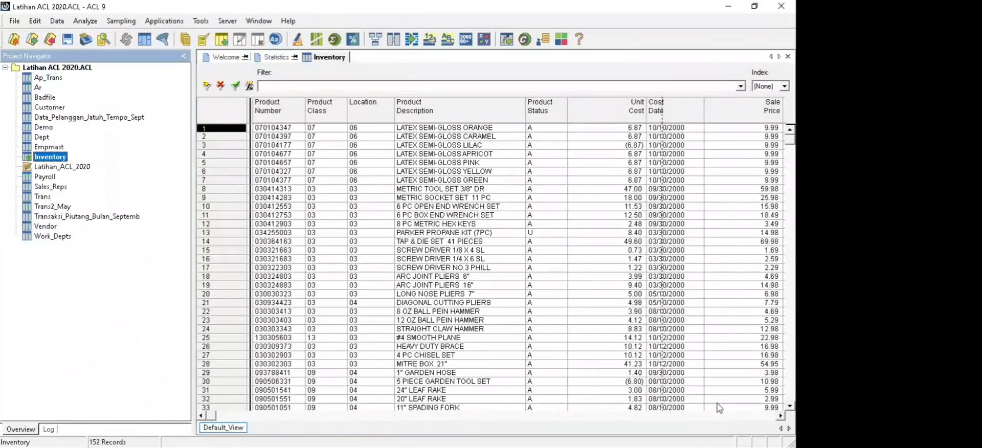
- Run Profile on the Inventory table with Market Value (MktVal) as the only selected field
click(780, 415)
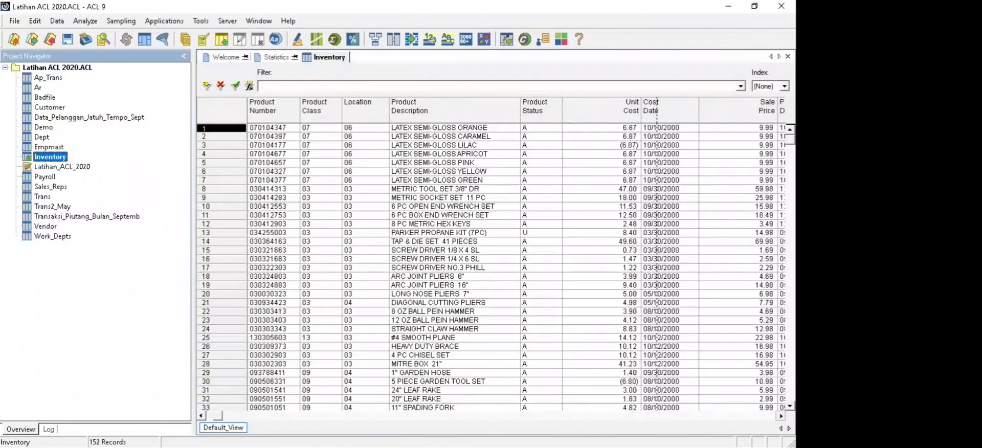
click(780, 416)
click(780, 415)
click(781, 415)
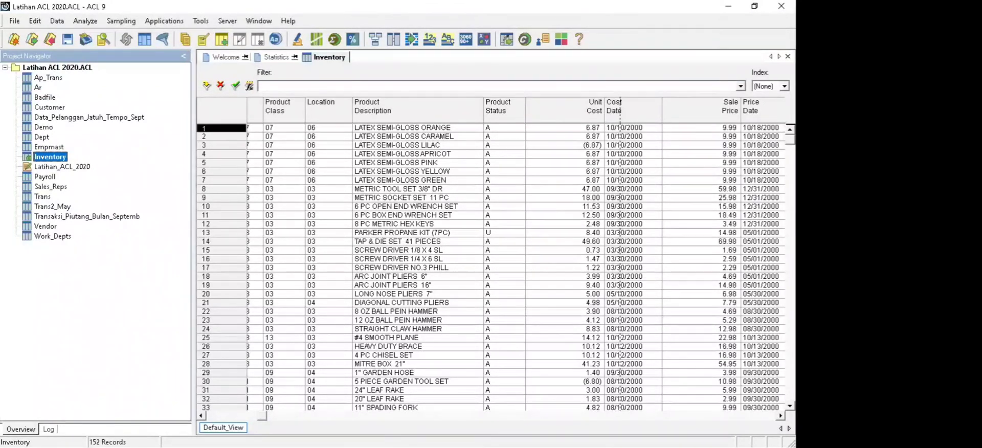
click(85, 21)
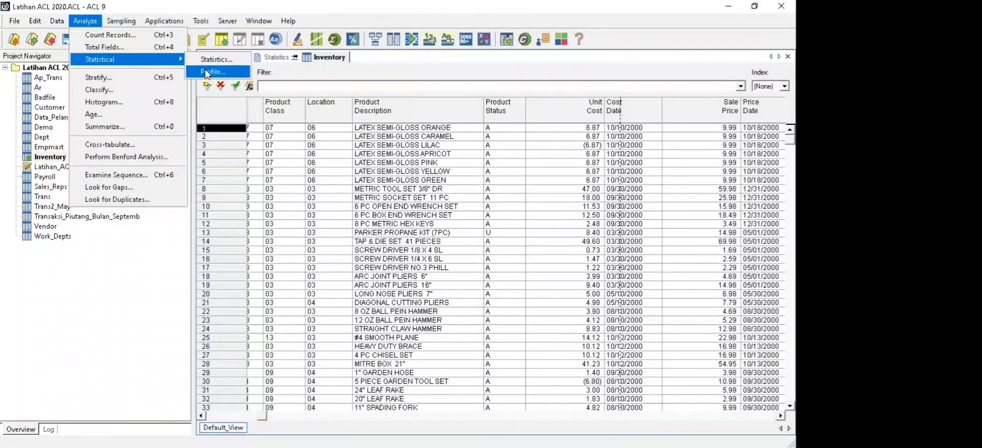
click(211, 71)
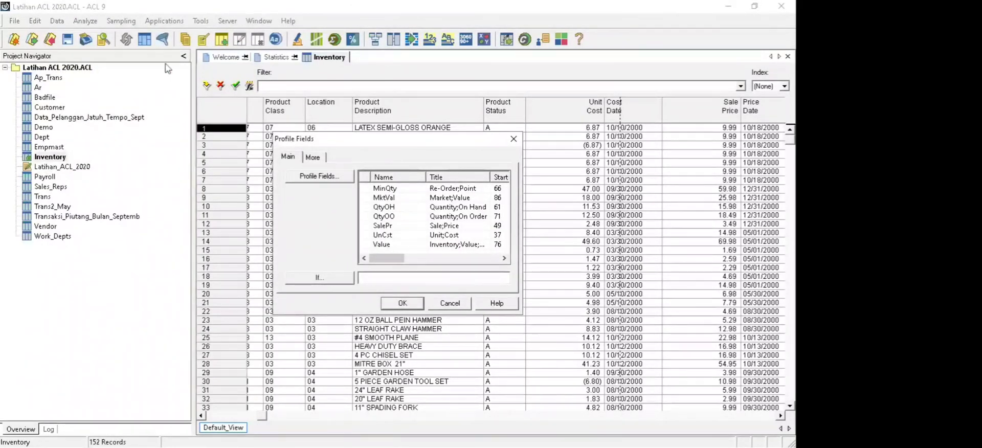
click(320, 176)
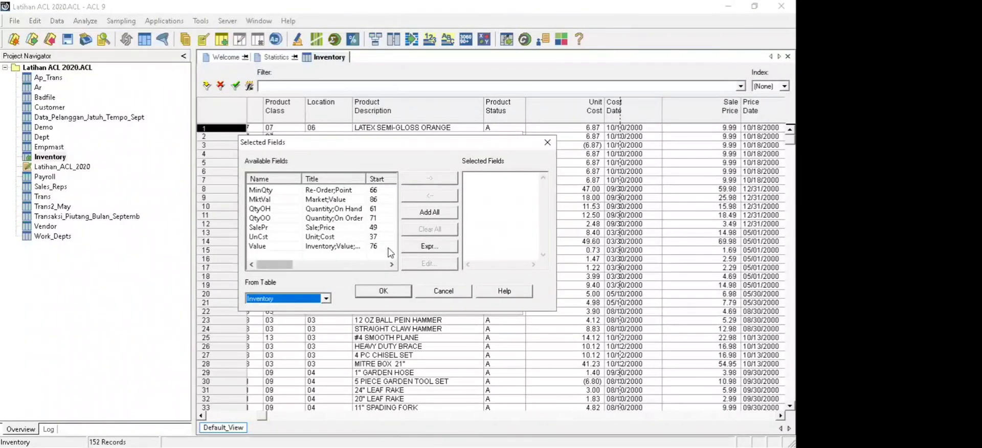
click(337, 201)
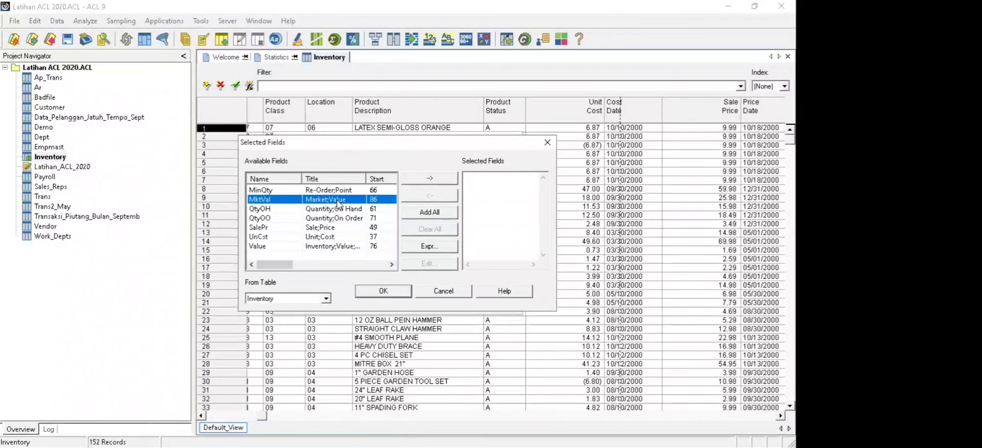
double_click(338, 202)
click(384, 292)
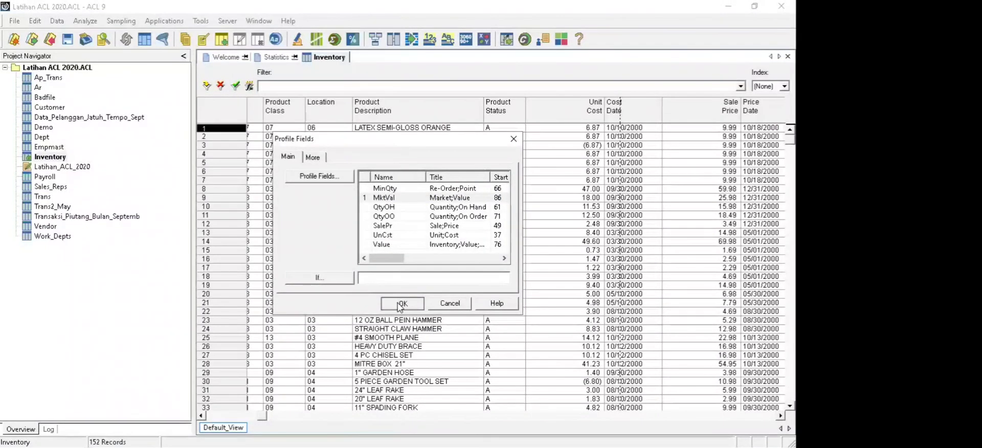
click(399, 304)
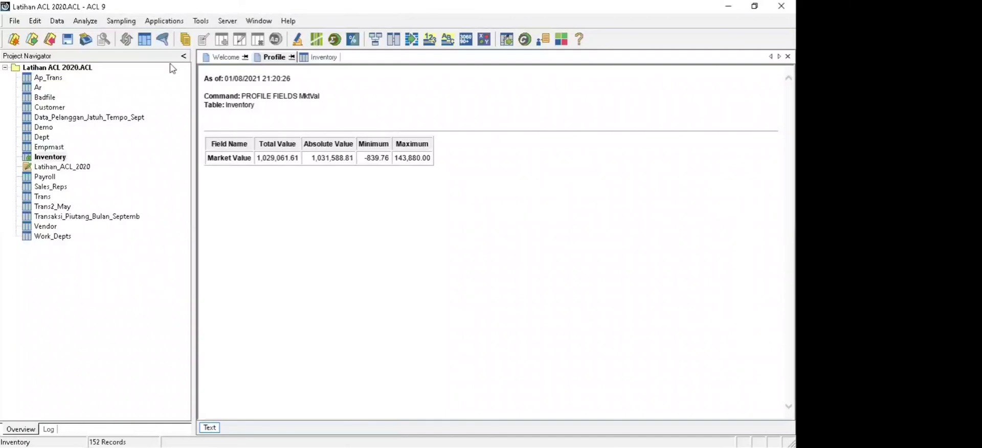
click(119, 23)
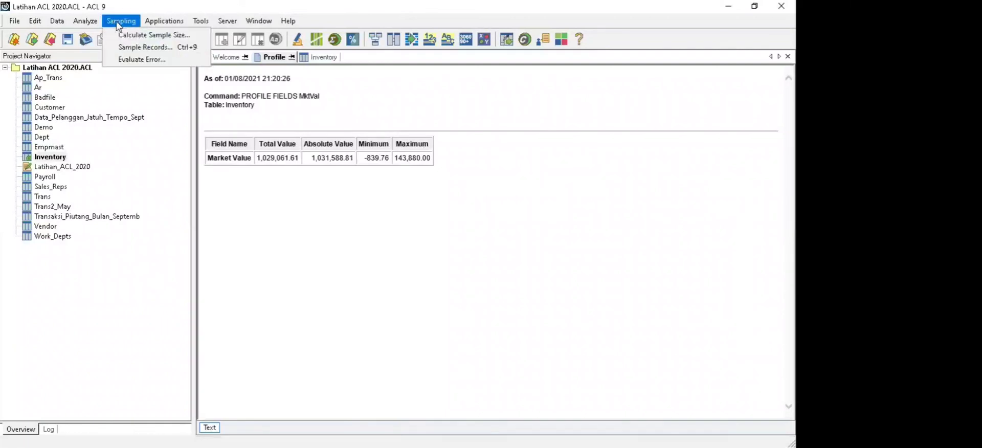
mouse_move(88, 21)
mouse_move(109, 63)
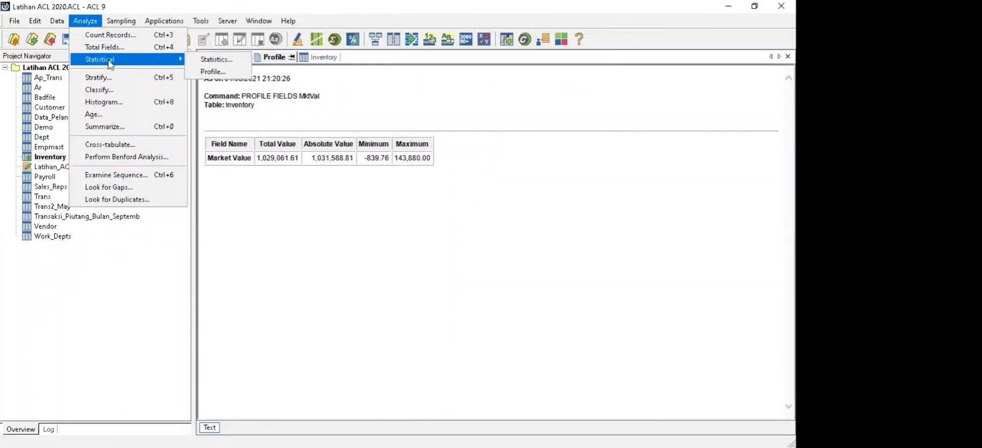
click(151, 304)
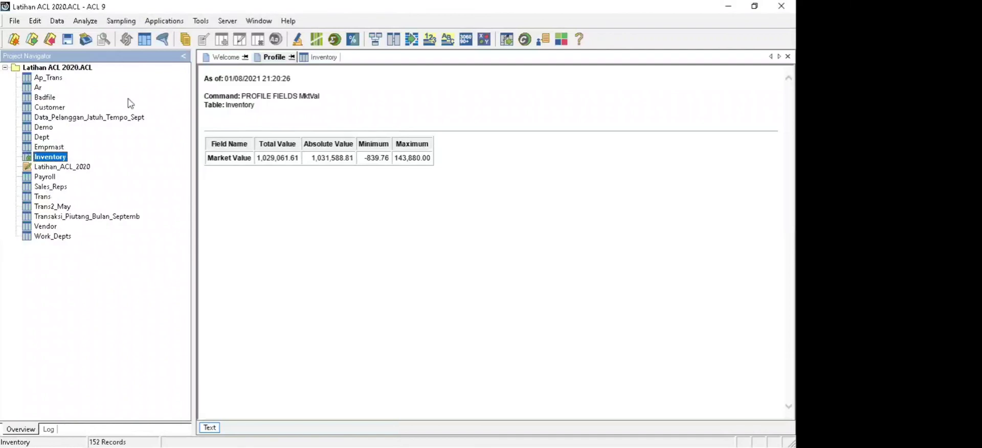
click(86, 23)
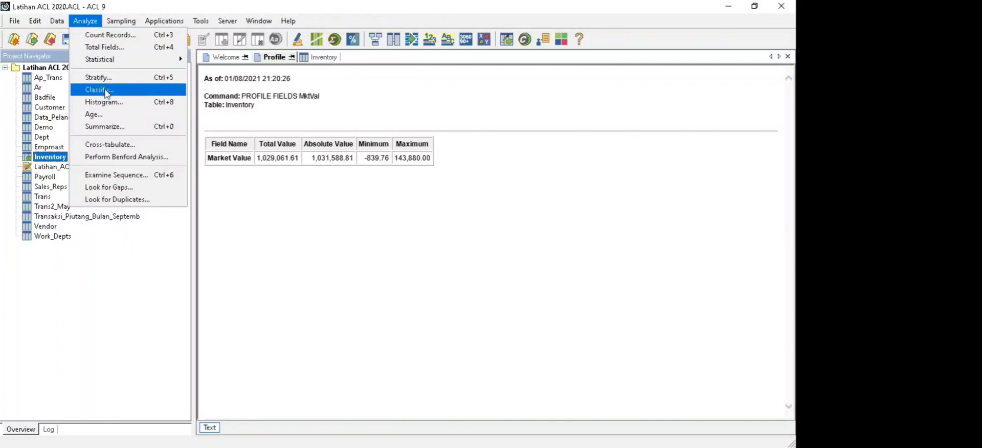
click(149, 306)
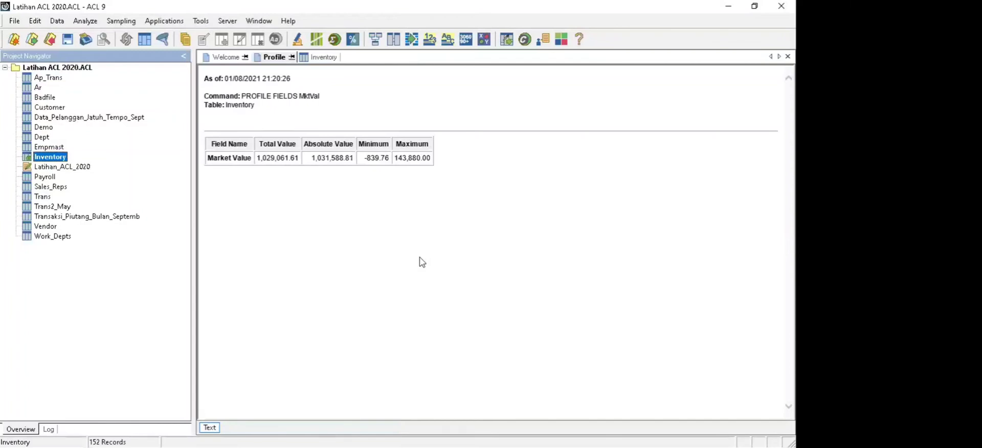
right_click(420, 261)
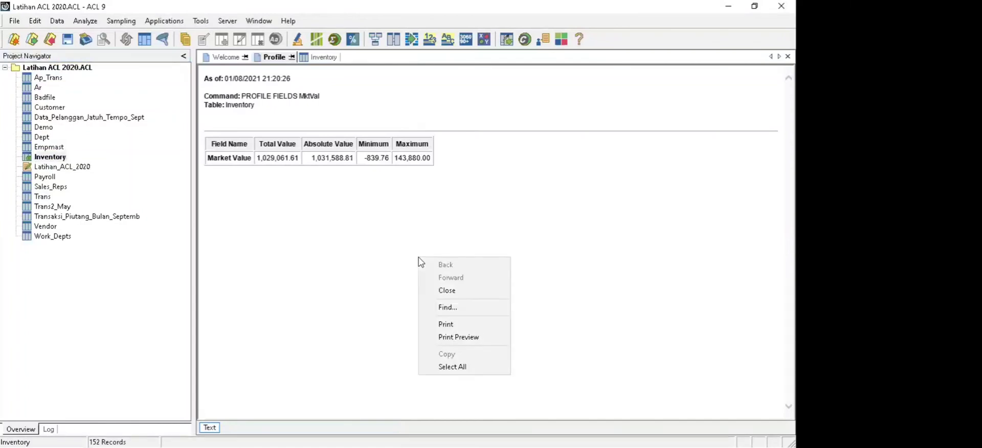
click(138, 189)
- Close the Inventory table after the Market Value profile and open it again from the project
click(40, 157)
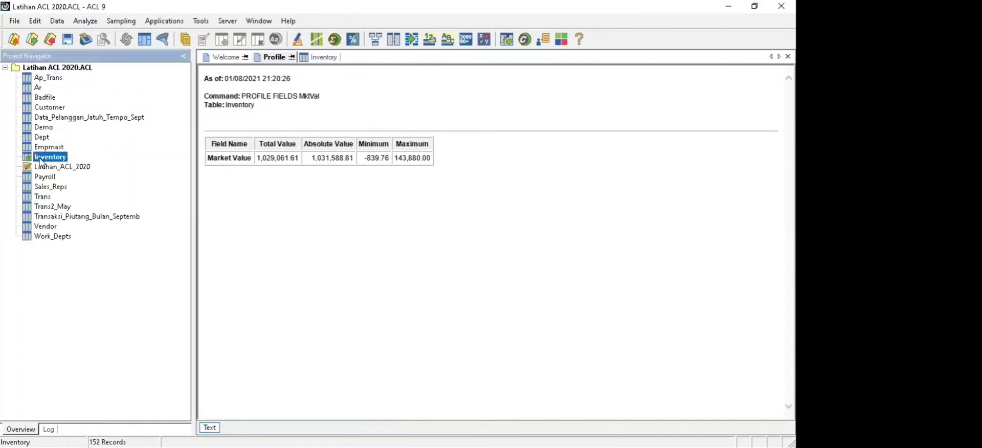
click(37, 158)
right_click(31, 158)
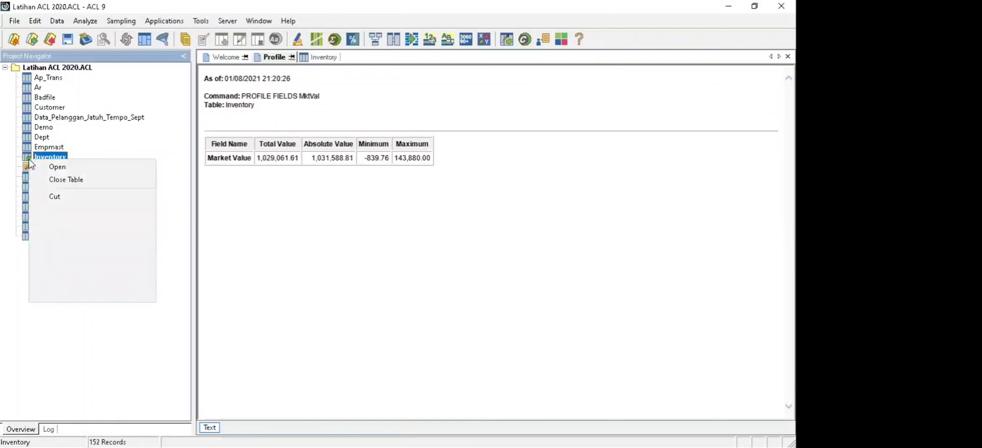
click(60, 180)
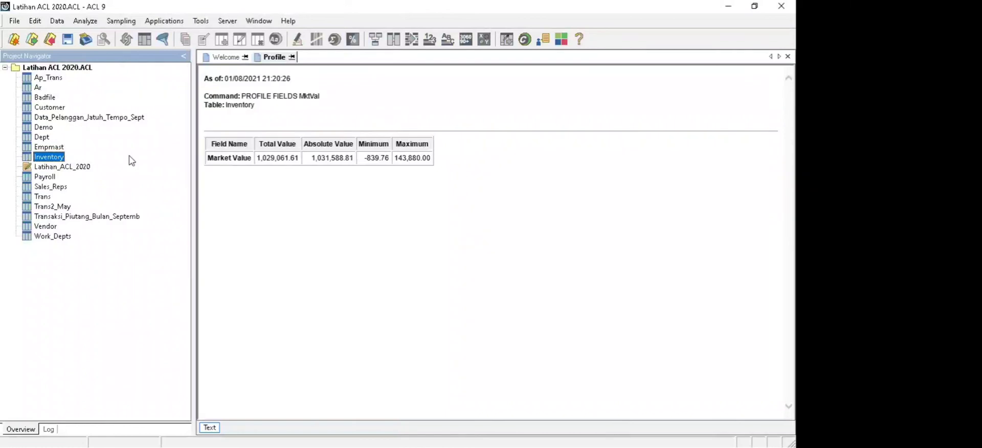
double_click(29, 158)
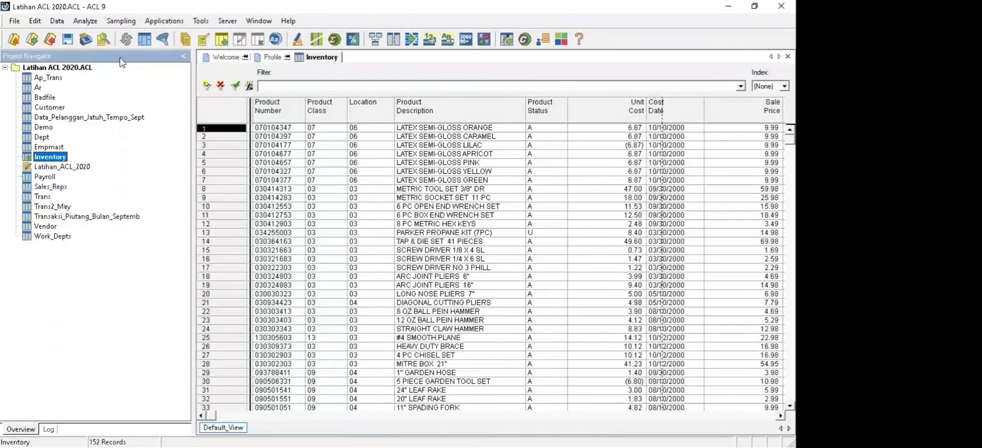
- Classify the Inventory table on Location with screen output and open the records of location 01 from the result
click(85, 21)
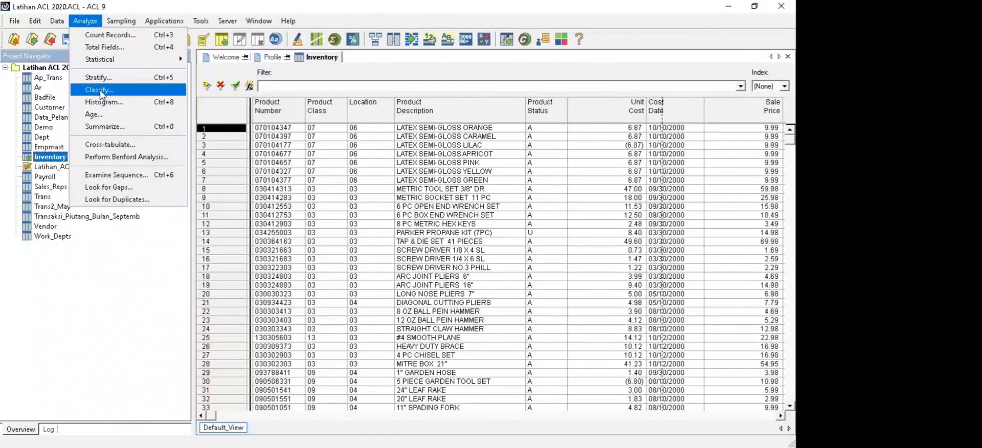
click(100, 91)
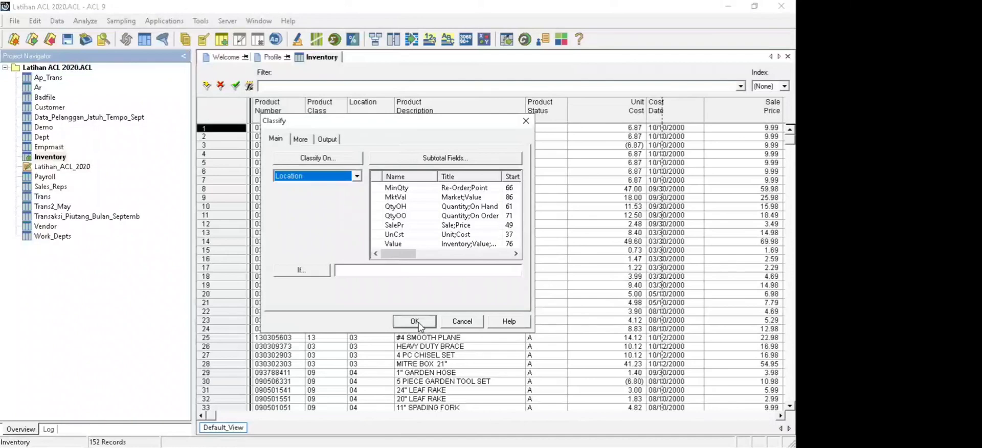
click(344, 160)
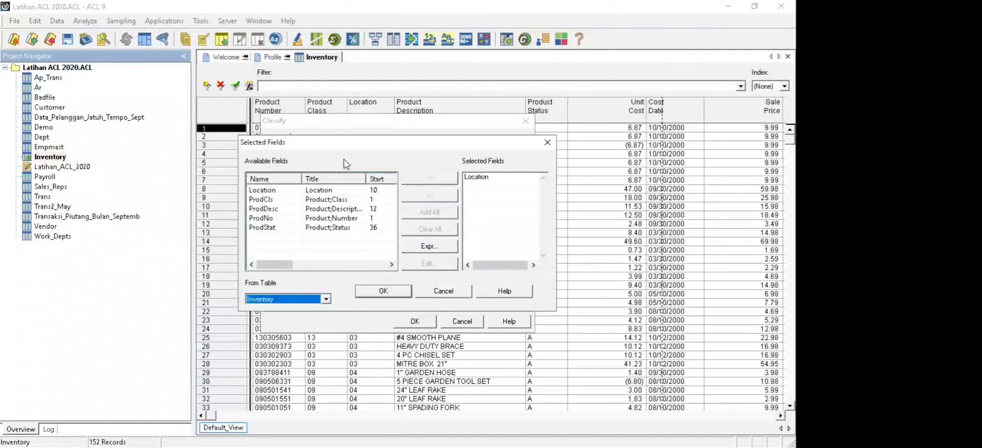
click(378, 291)
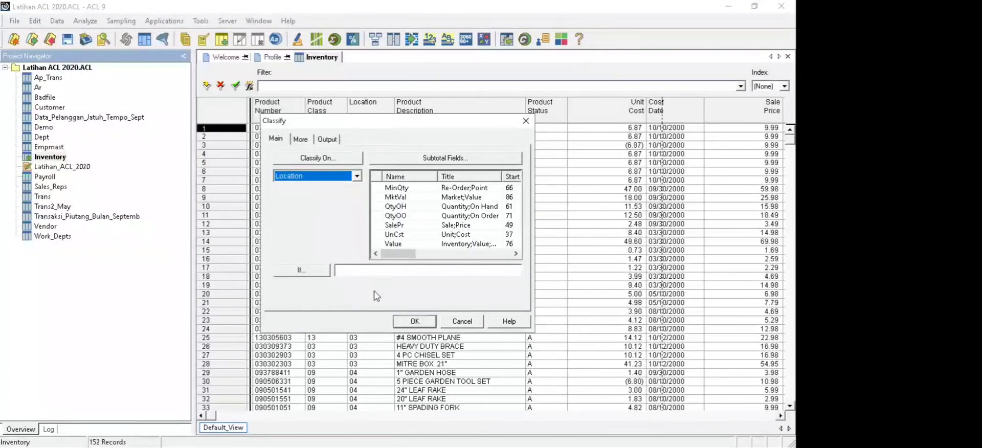
click(413, 322)
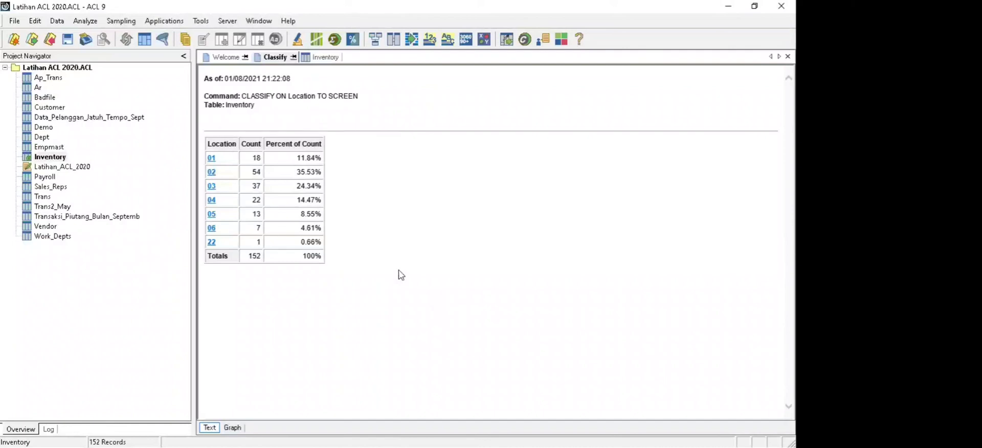
click(211, 158)
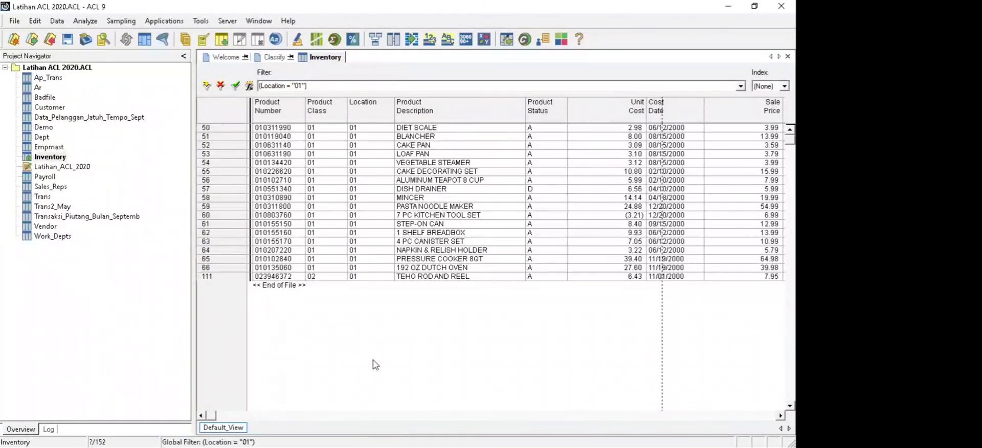
- Return to the Classify result, then close the Inventory table filtered to location 01 and reopen it unfiltered
click(272, 57)
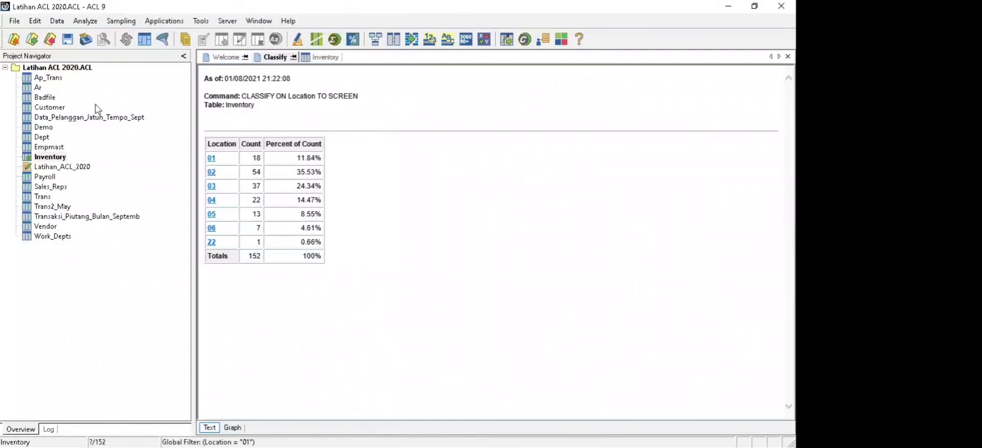
click(131, 87)
right_click(56, 157)
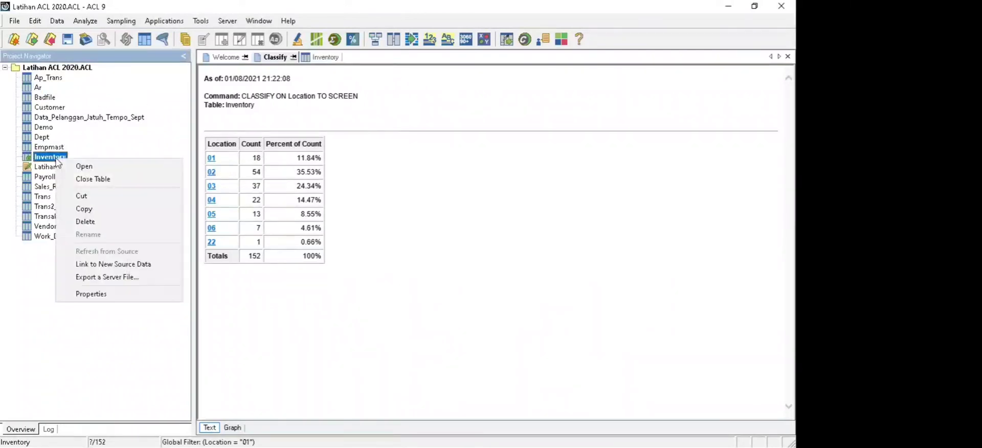
click(87, 179)
double_click(28, 158)
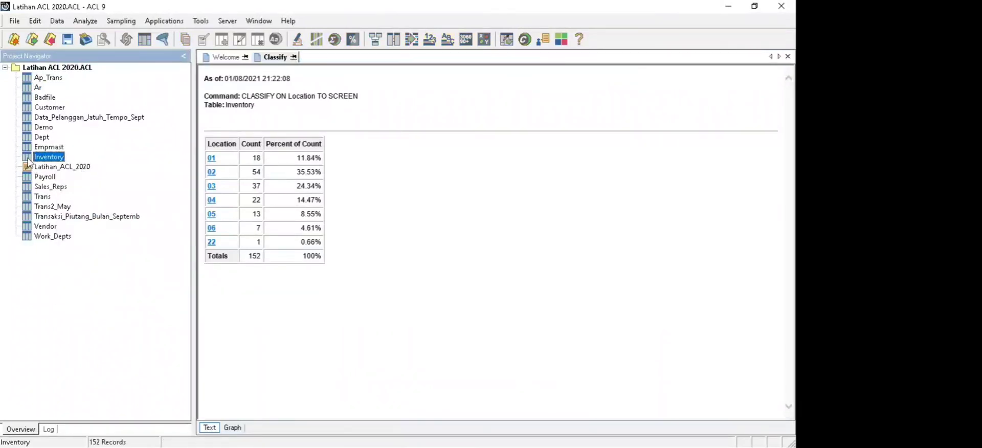
click(84, 21)
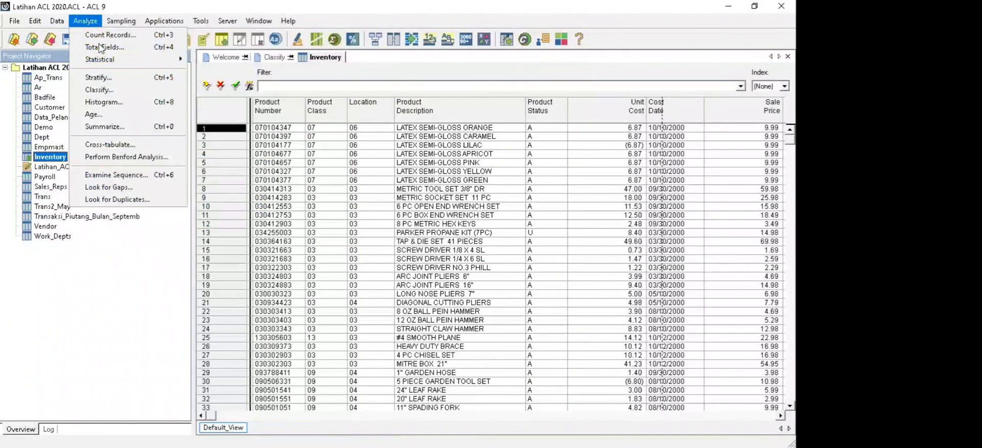
click(107, 81)
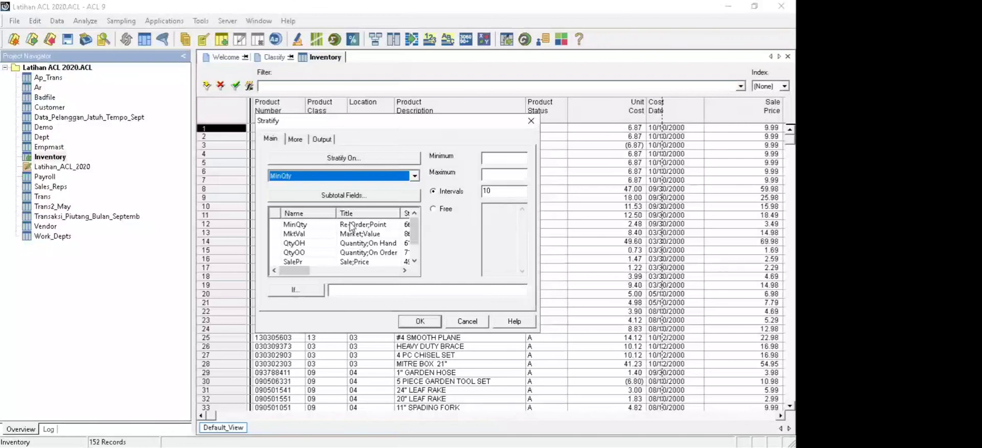
click(497, 162)
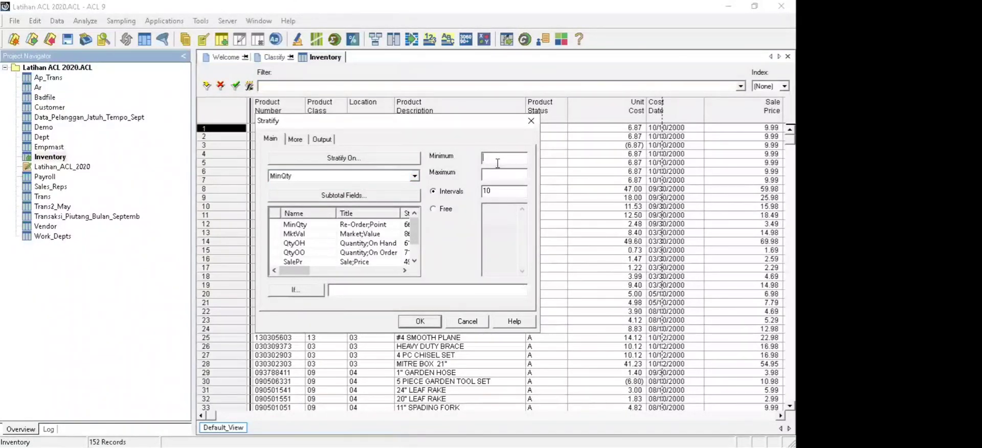
click(529, 125)
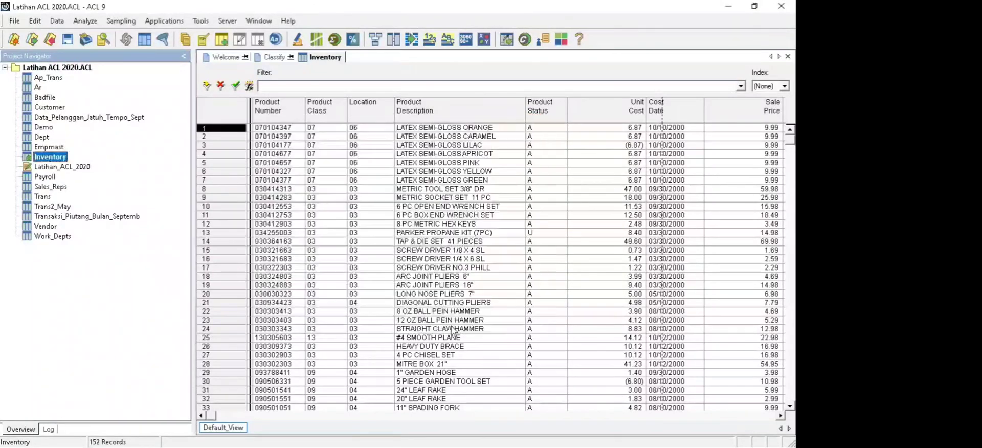
- Run Profile on the Inventory table with the Re-Order Point (MinQty) as the only selected field
click(92, 21)
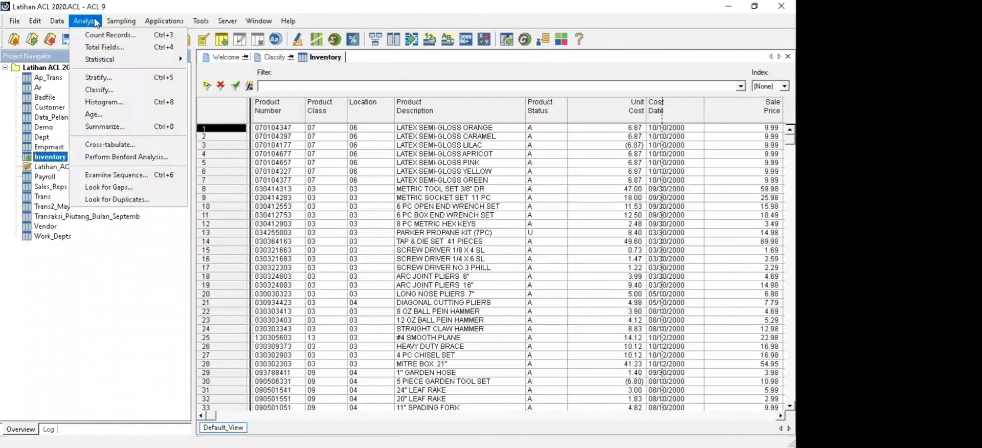
key(Right)
mouse_move(82, 22)
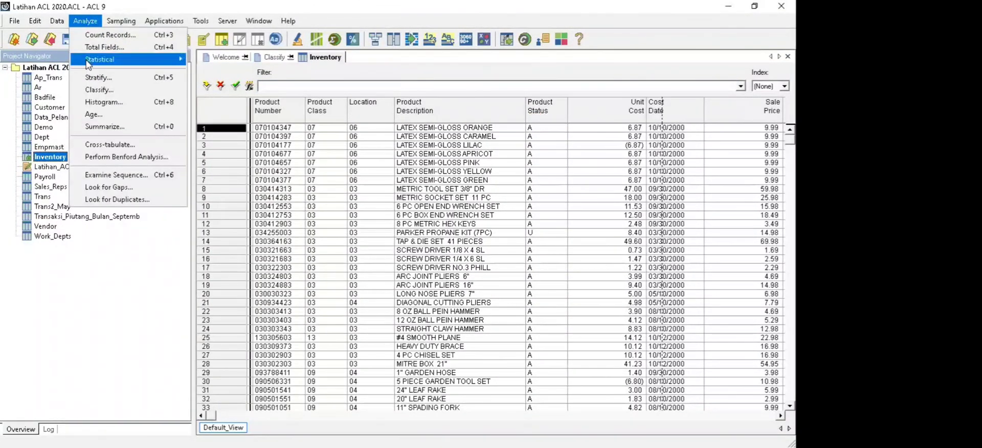
mouse_move(90, 61)
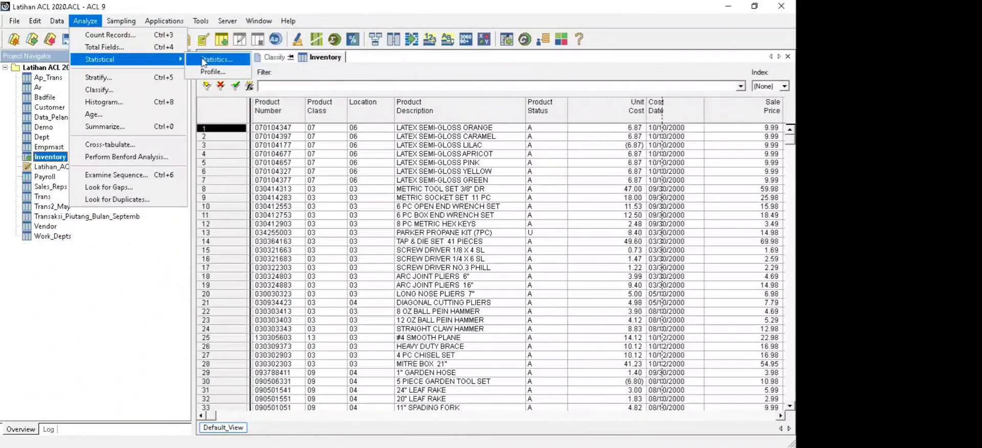
click(204, 72)
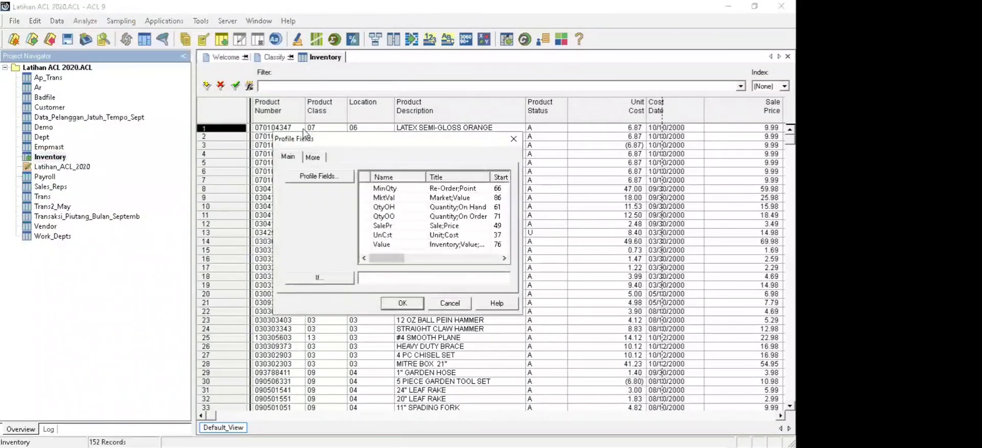
click(387, 191)
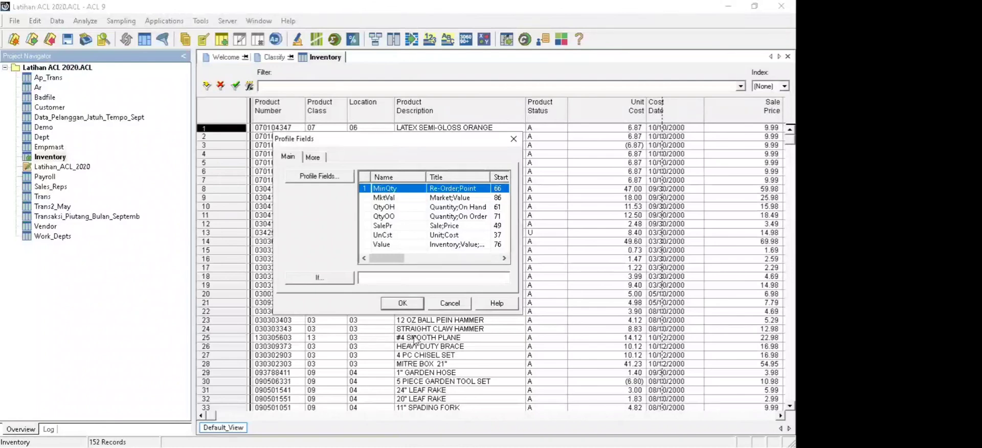
click(403, 302)
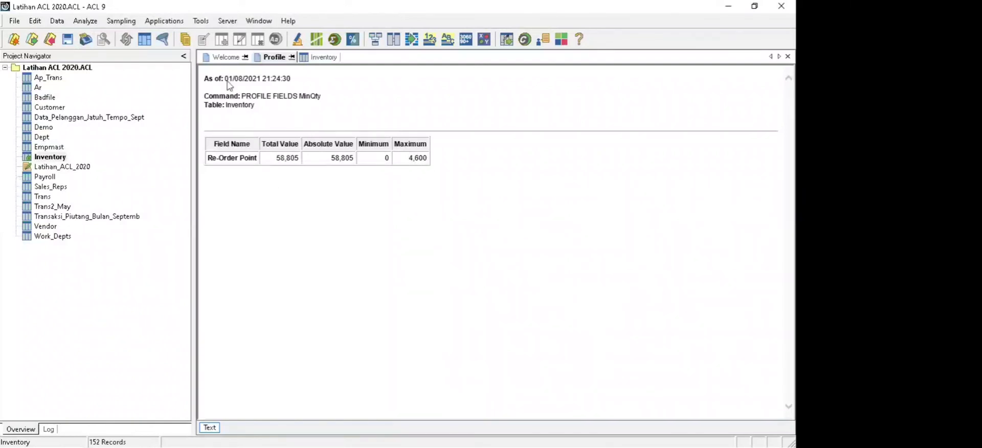
- Stratify the Inventory table on MinQty with minimum 0, maximum 4600 and 10 intervals
click(81, 21)
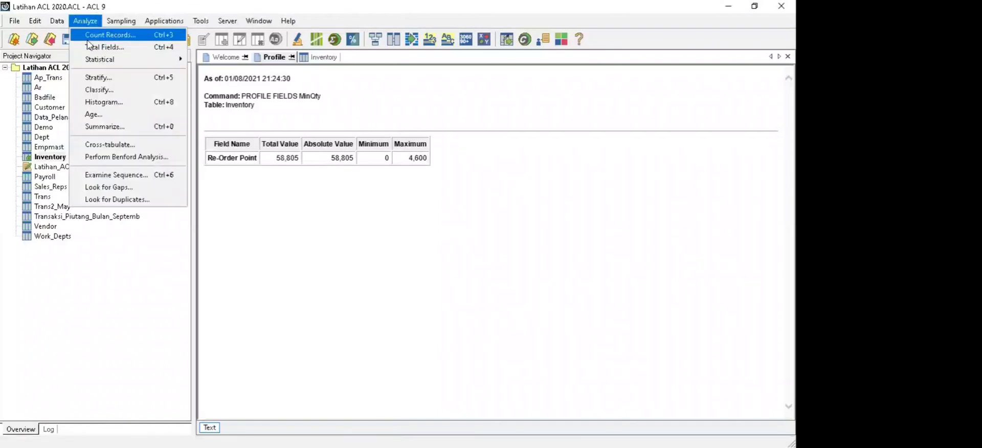
click(104, 80)
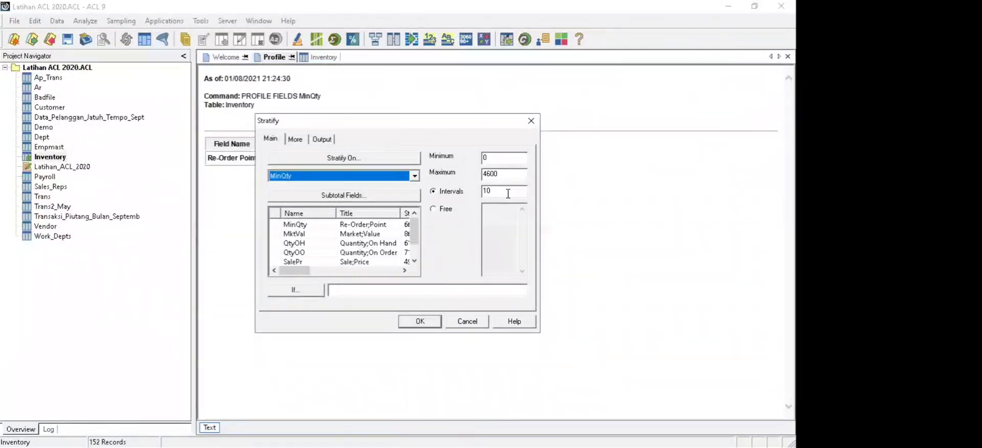
click(418, 322)
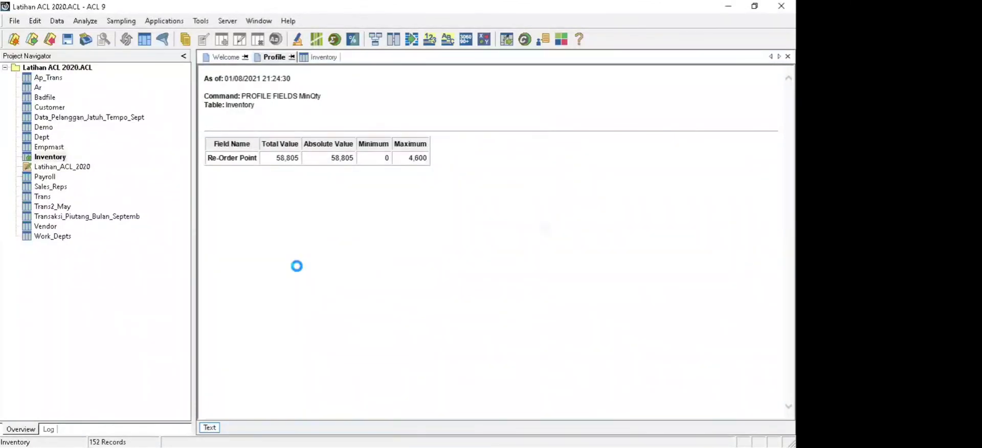